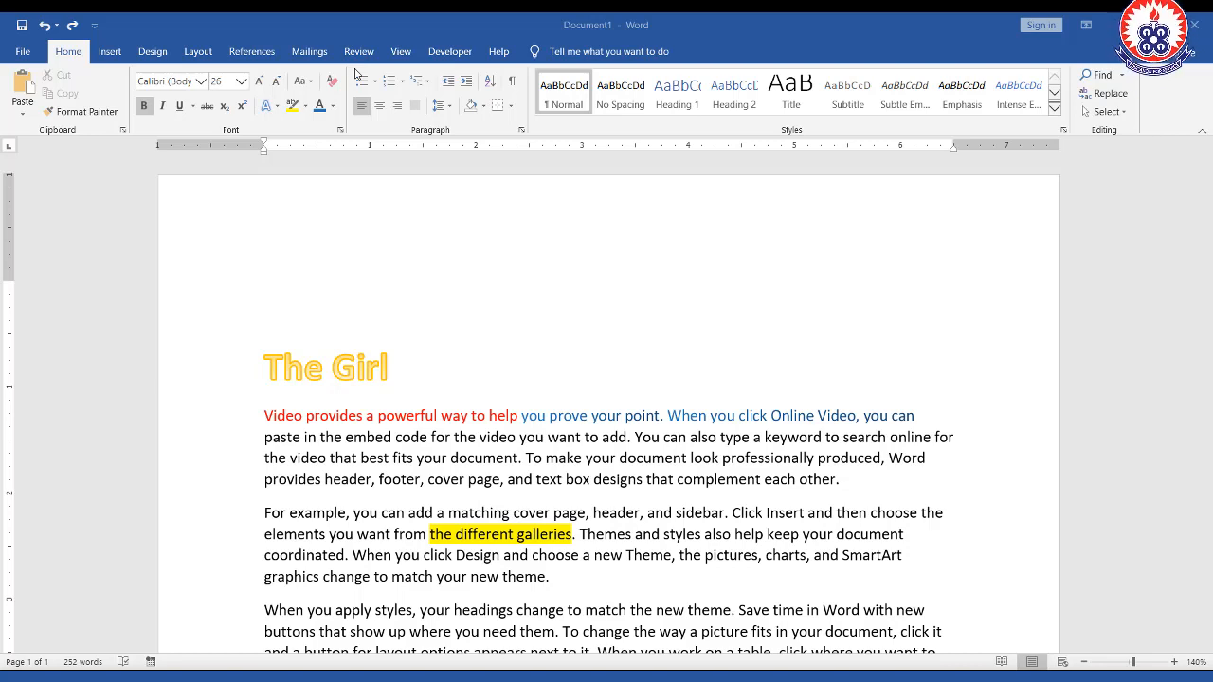
drag(347, 65, 530, 139)
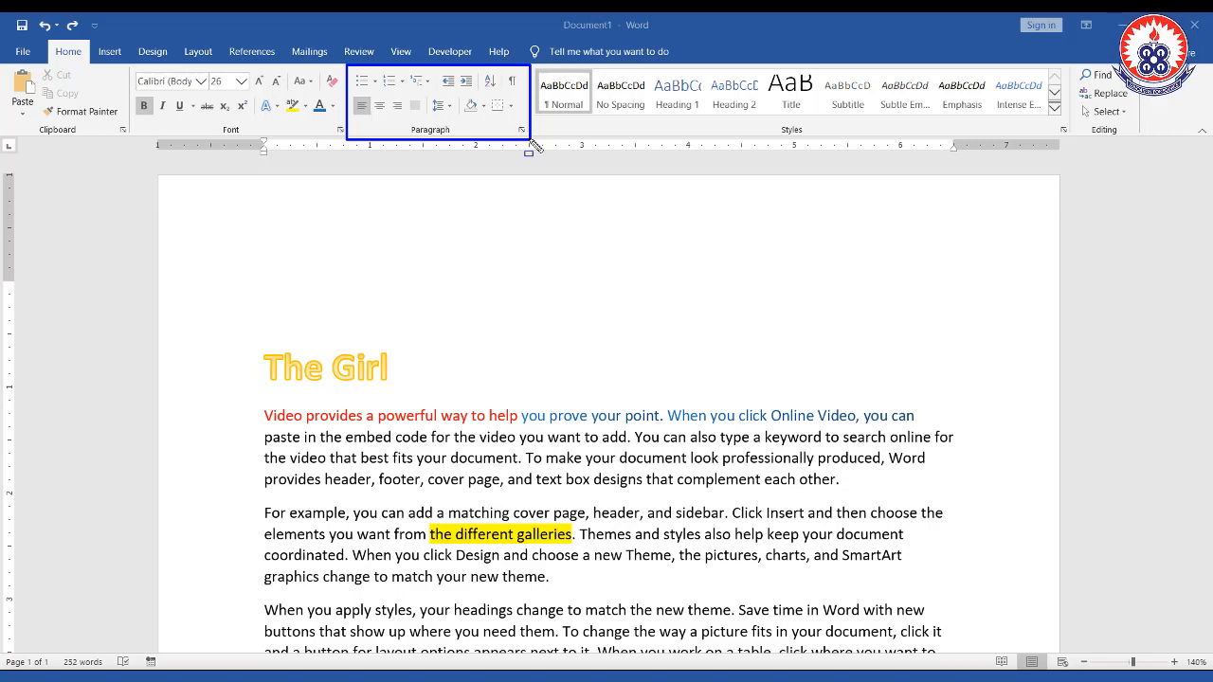
key(Escape)
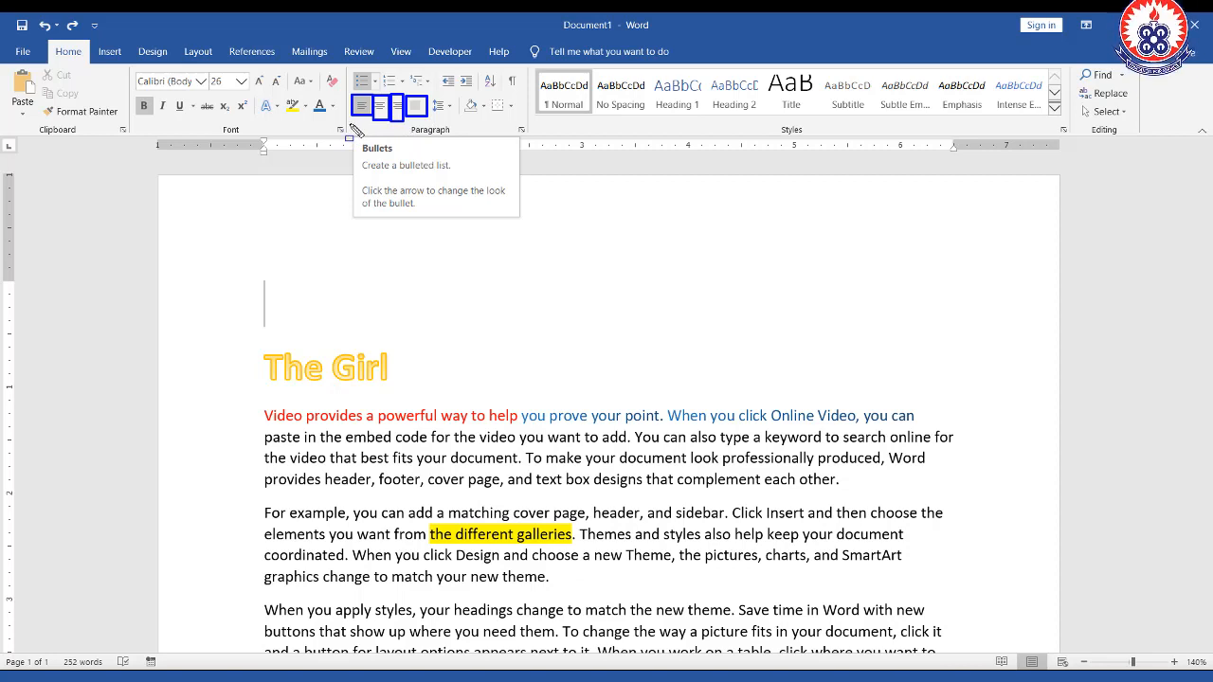
drag(372, 124, 444, 123)
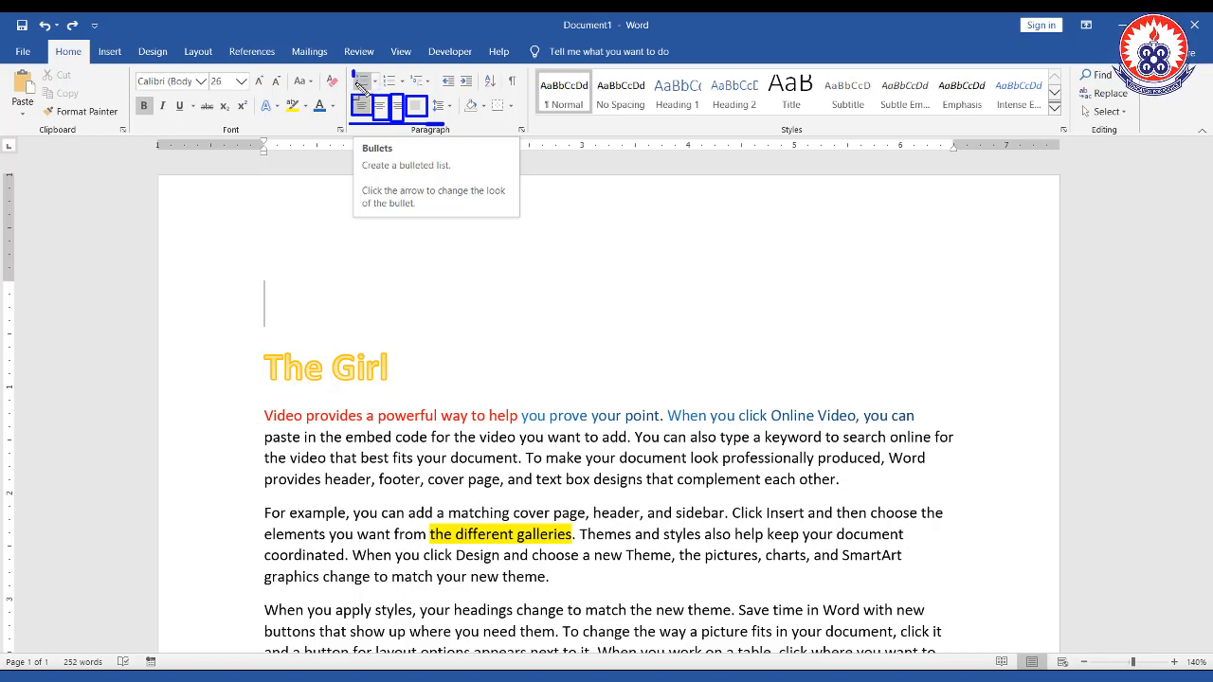
mouse_move(360, 84)
mouse_down()
mouse_move(370, 72)
mouse_move(383, 93)
mouse_up()
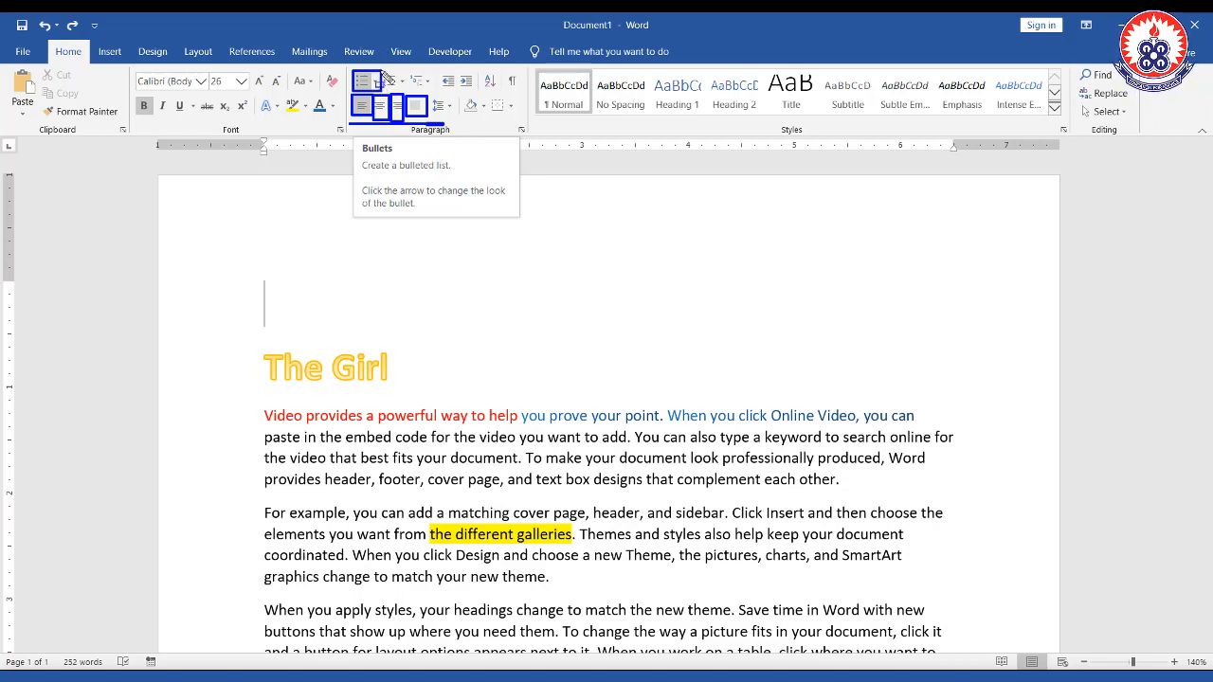
drag(381, 71, 407, 93)
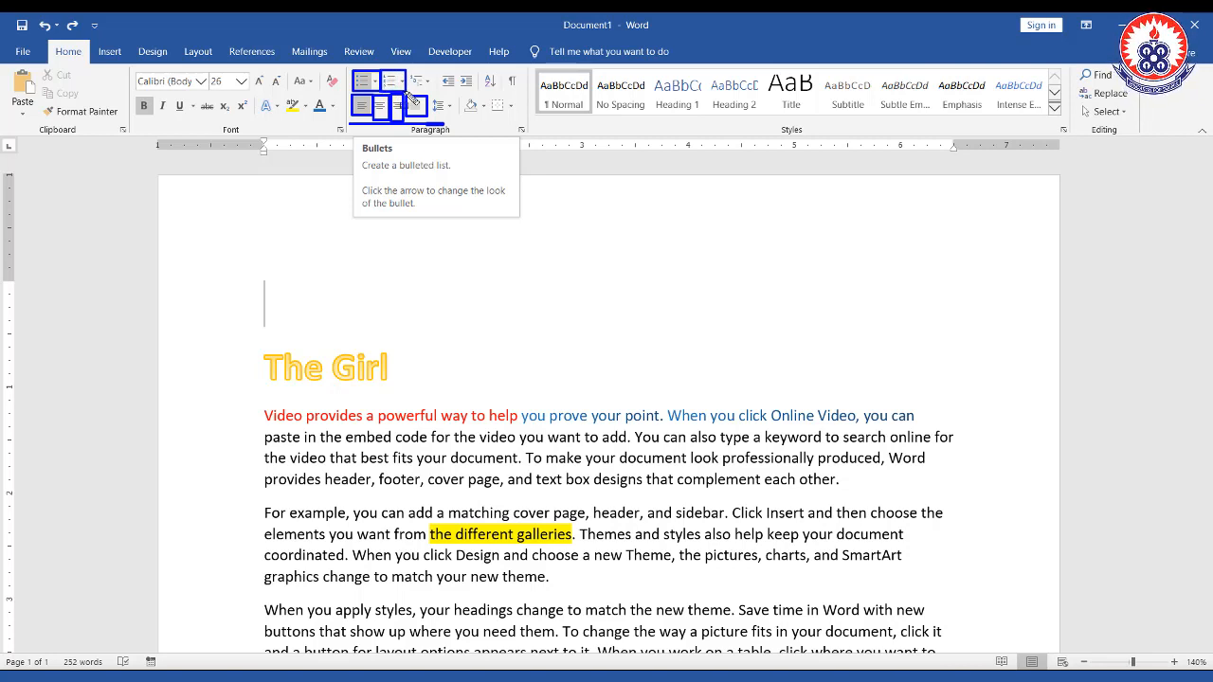
drag(413, 98, 420, 93)
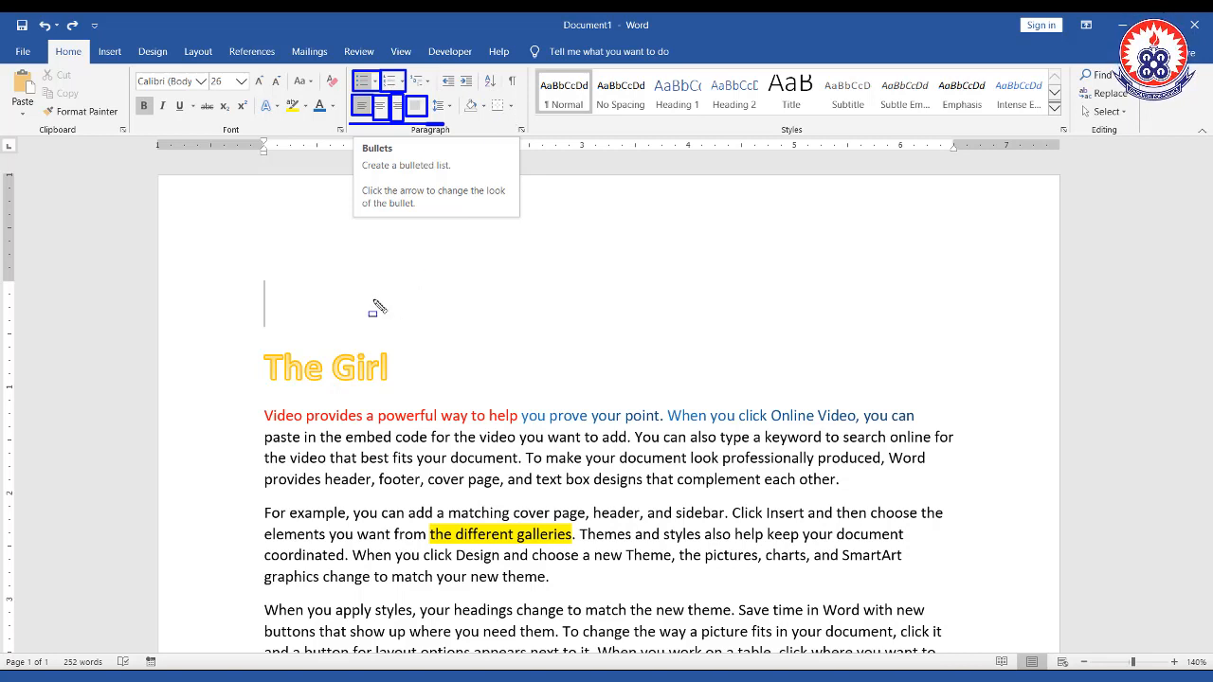
key(Escape)
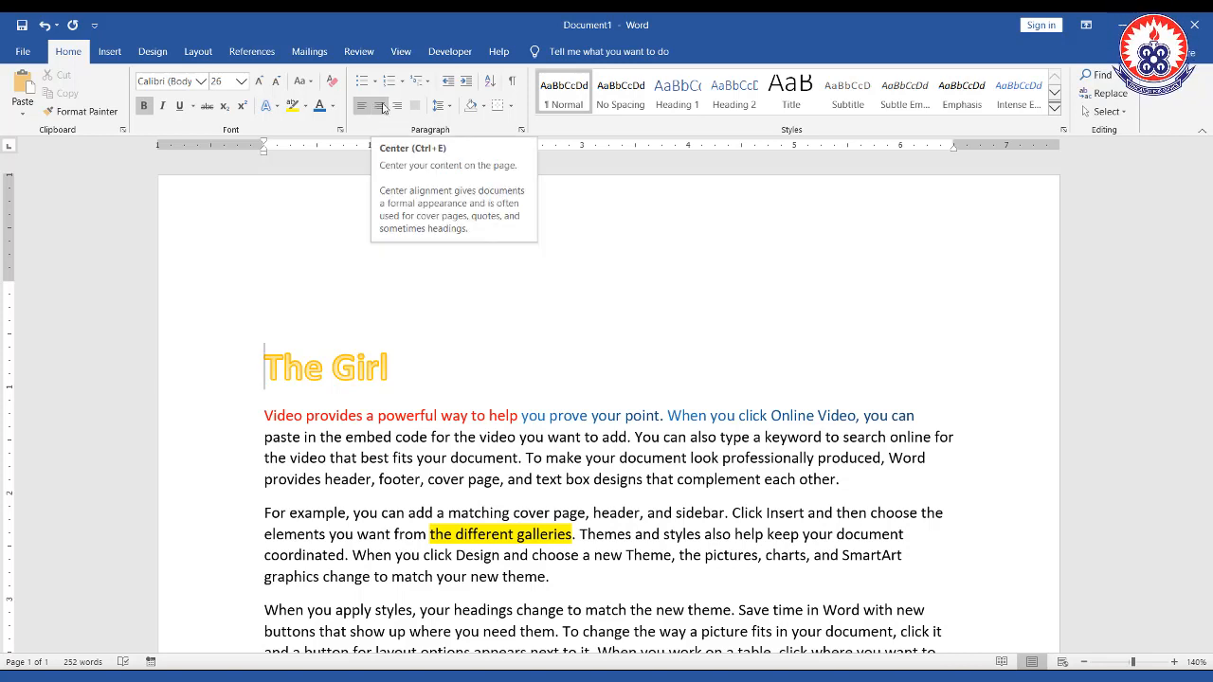
Try centre and right alignment on the heading "The Girl", and return it to left alignment.
click(383, 107)
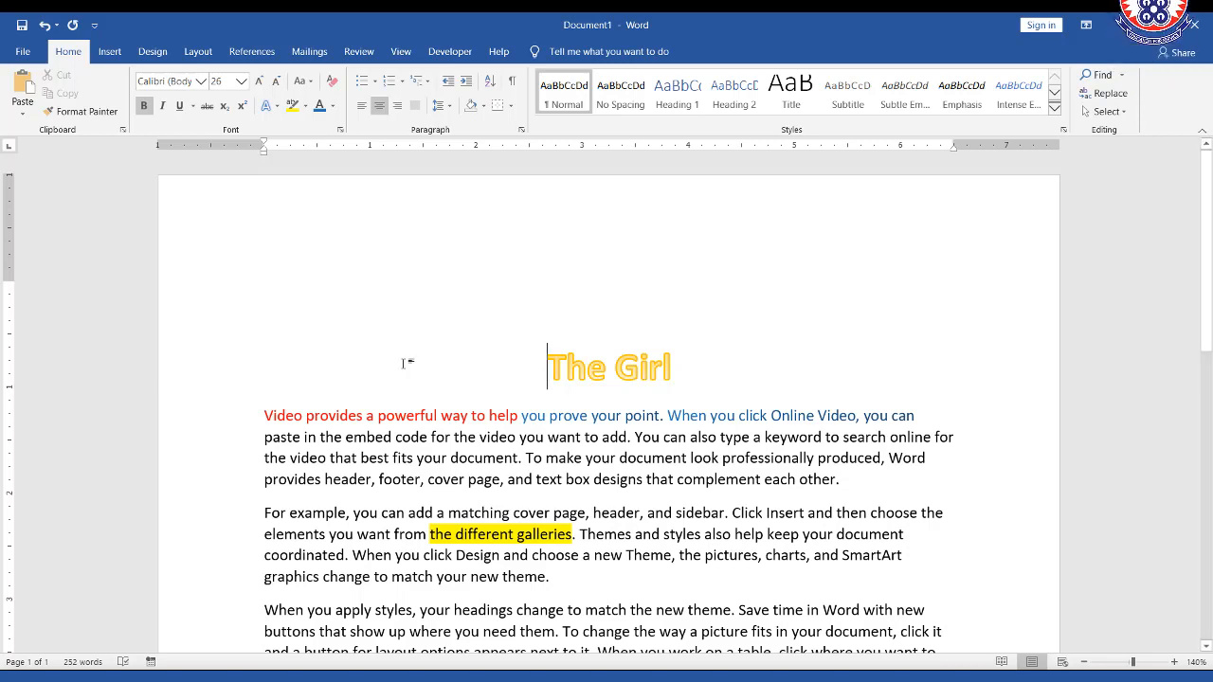
drag(546, 364, 824, 387)
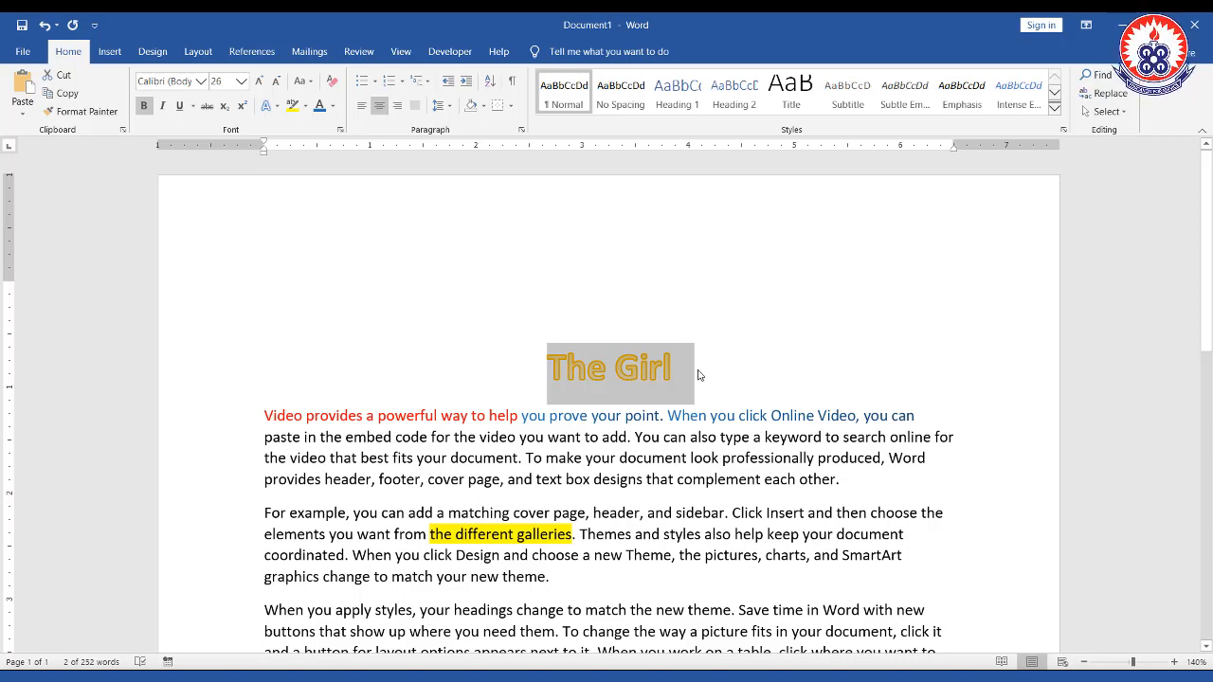
drag(699, 376, 953, 408)
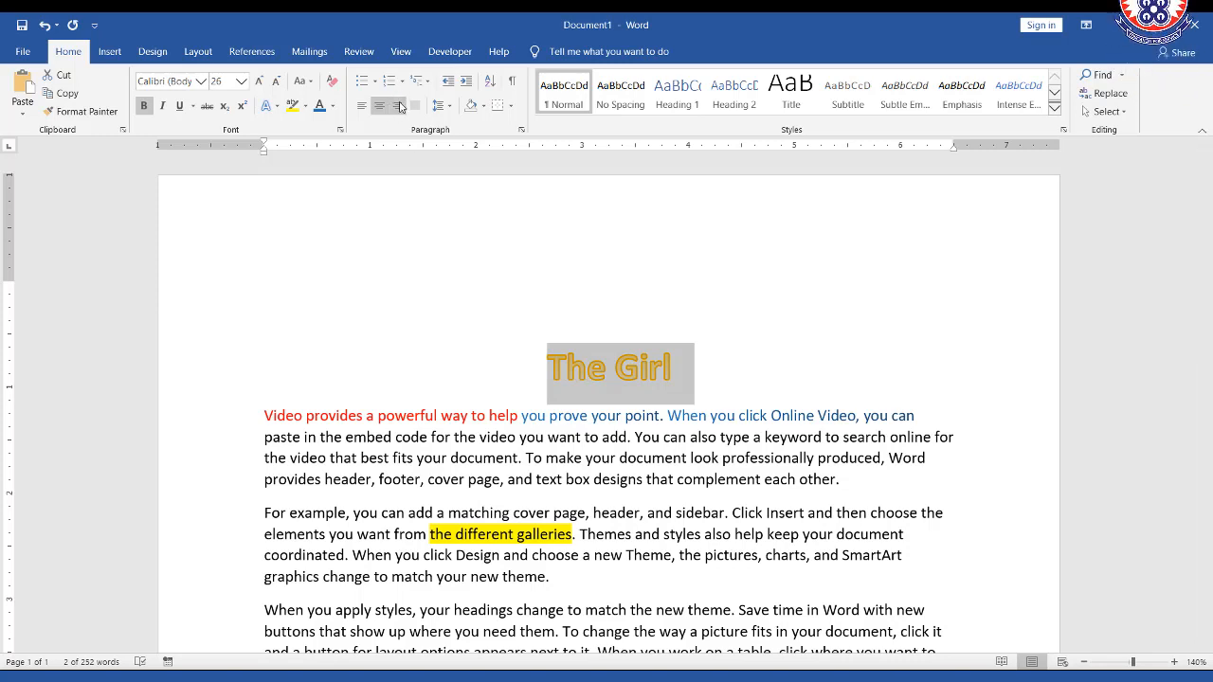
click(397, 106)
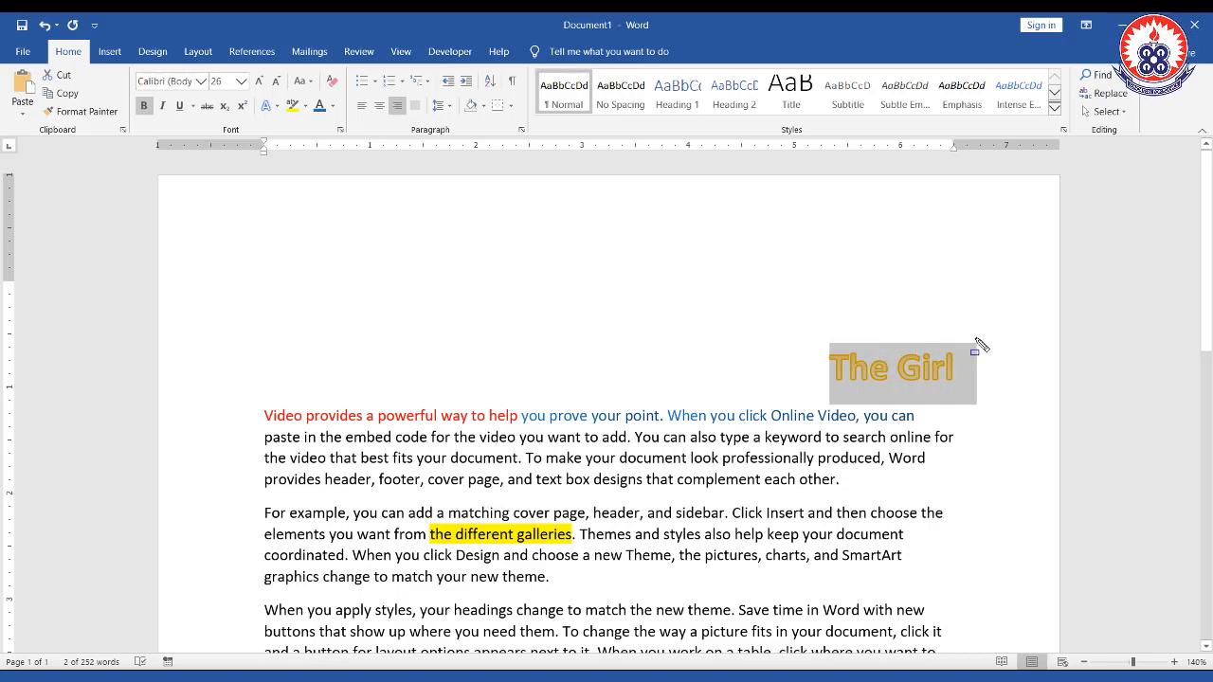
mouse_move(975, 338)
mouse_down()
mouse_move(976, 408)
mouse_move(804, 390)
mouse_move(820, 410)
mouse_move(290, 379)
mouse_move(187, 399)
mouse_up()
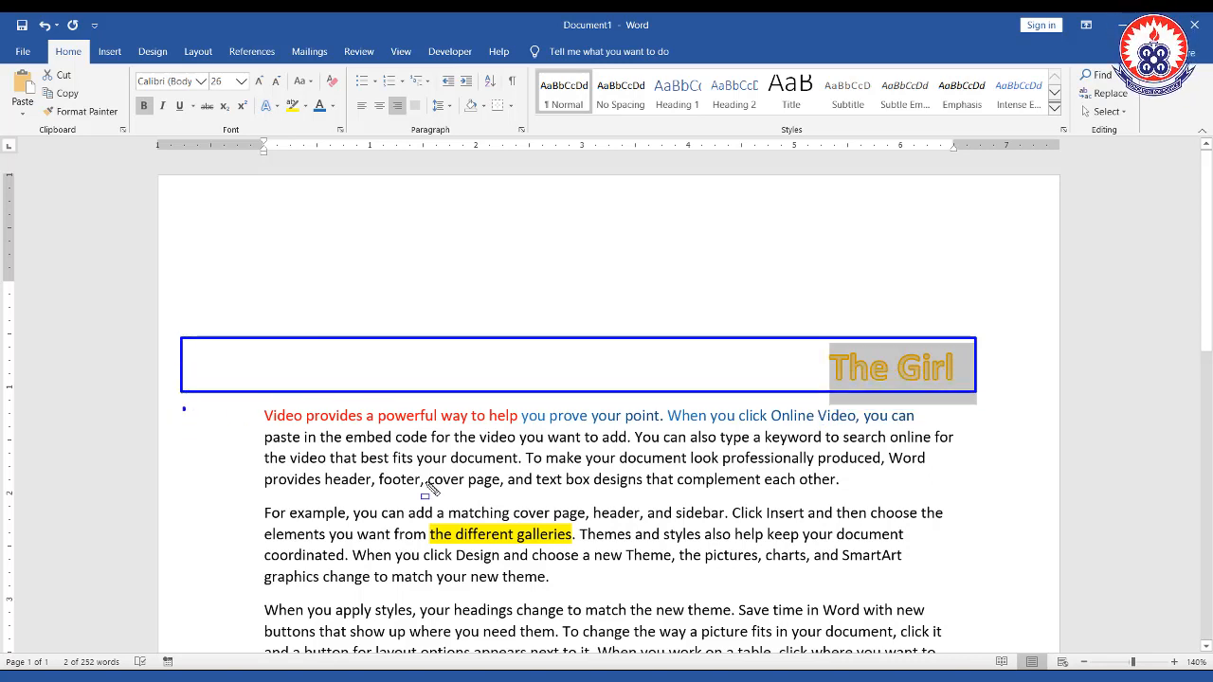
key(Escape)
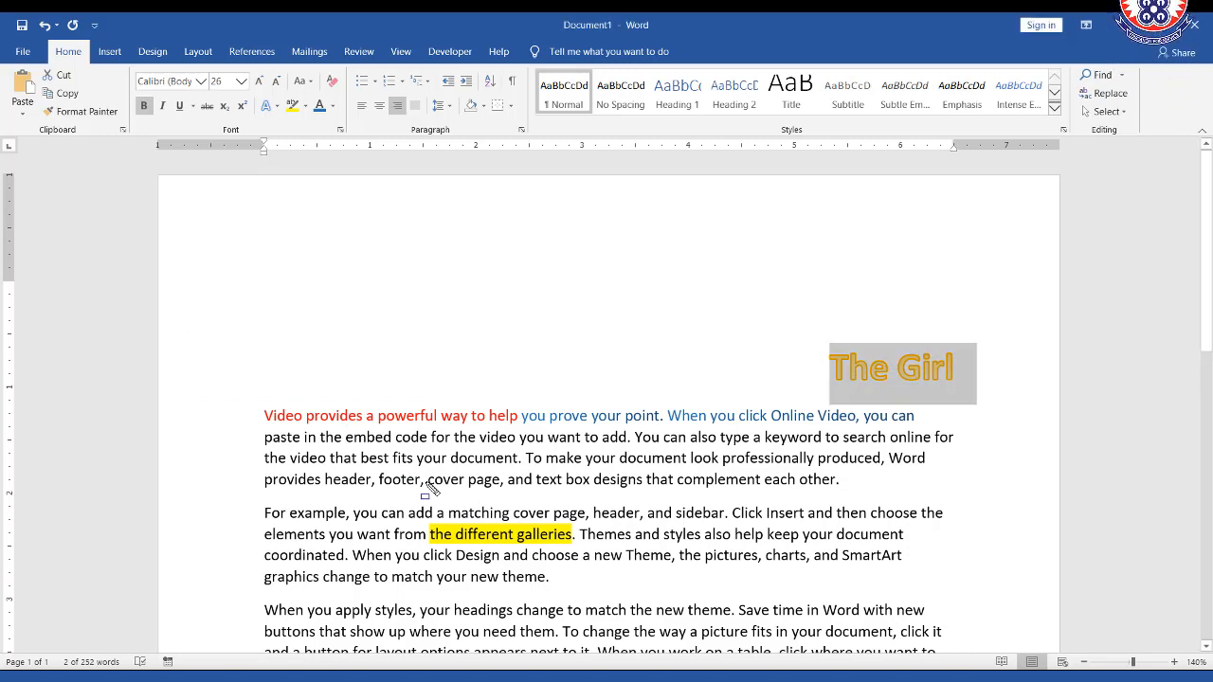
click(363, 107)
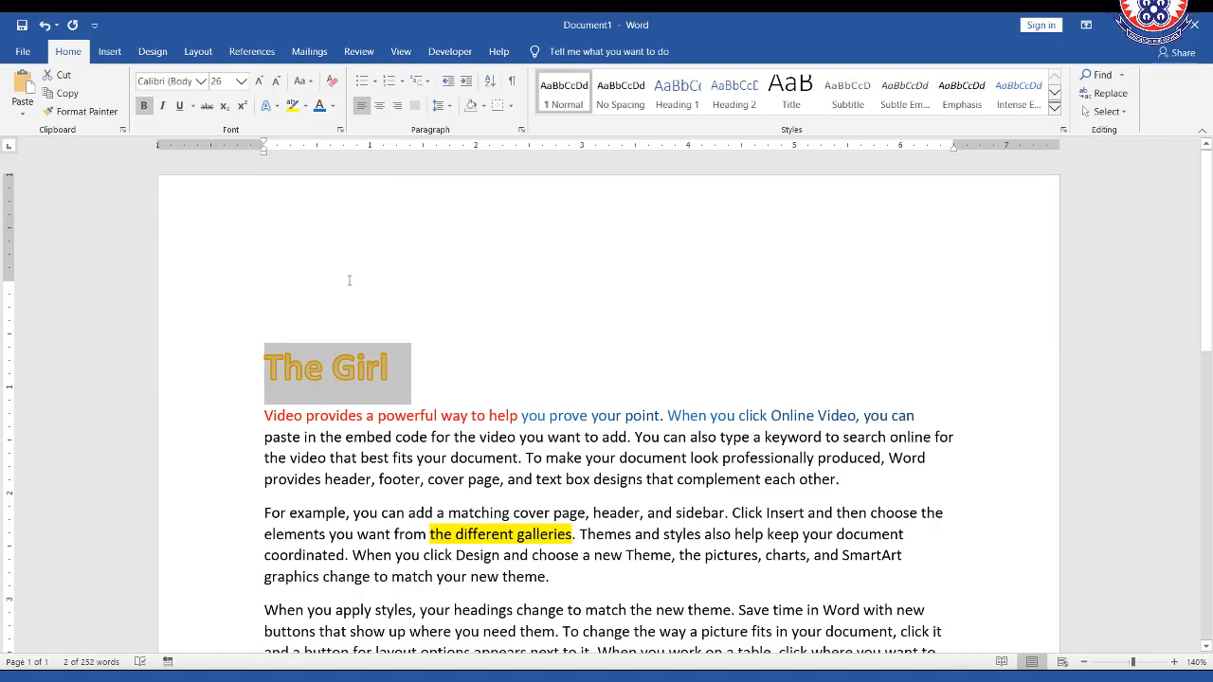
Insert a new line above "The Girl" and enter the heading "POLITICAL SCIENCE STUDENT" on it.
click(274, 370)
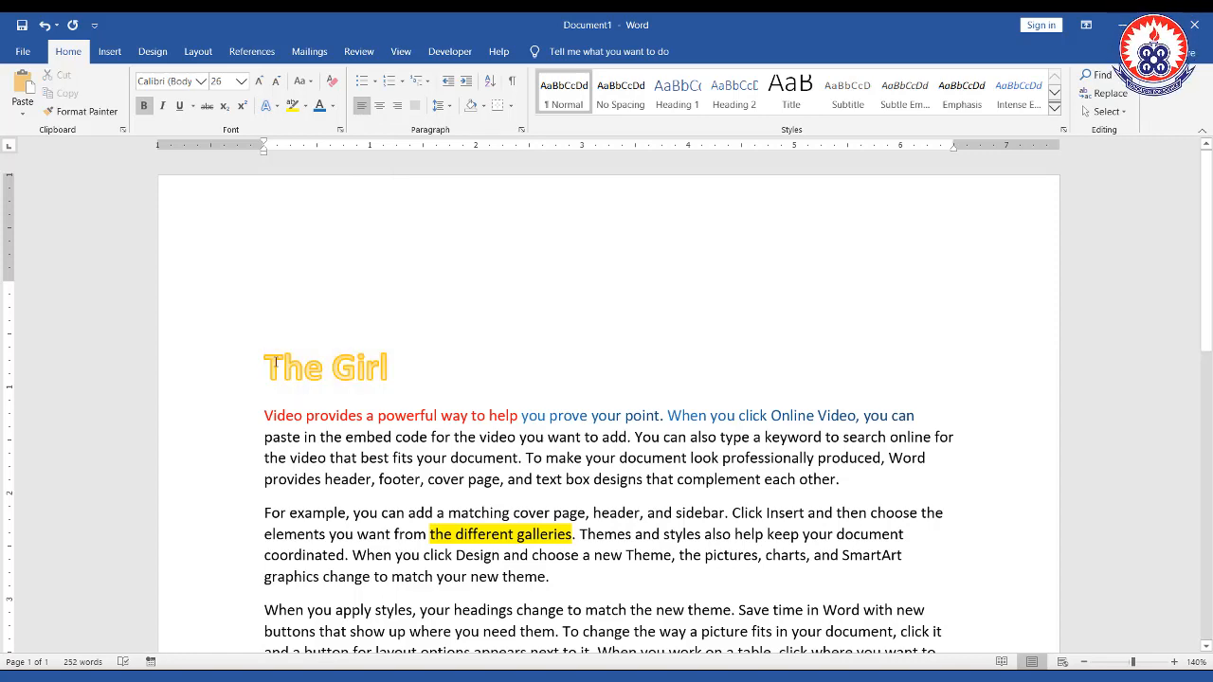
key(Return)
key(Up)
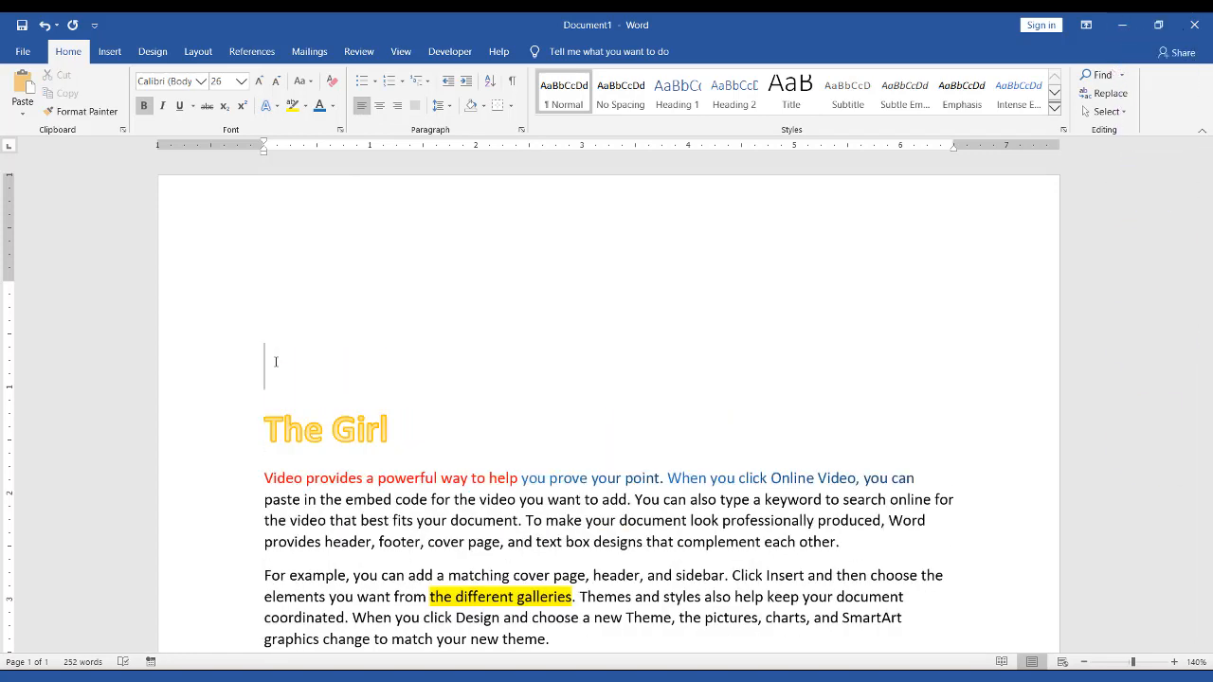
text(POLICT)
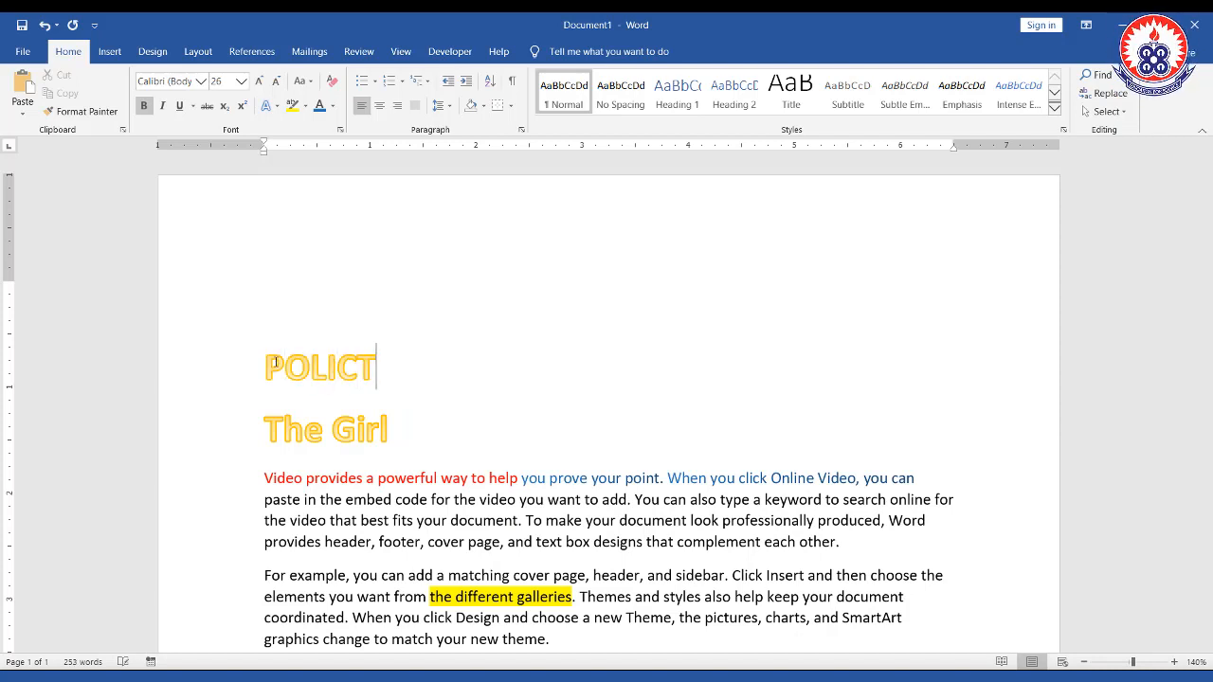
key(BackSpace)
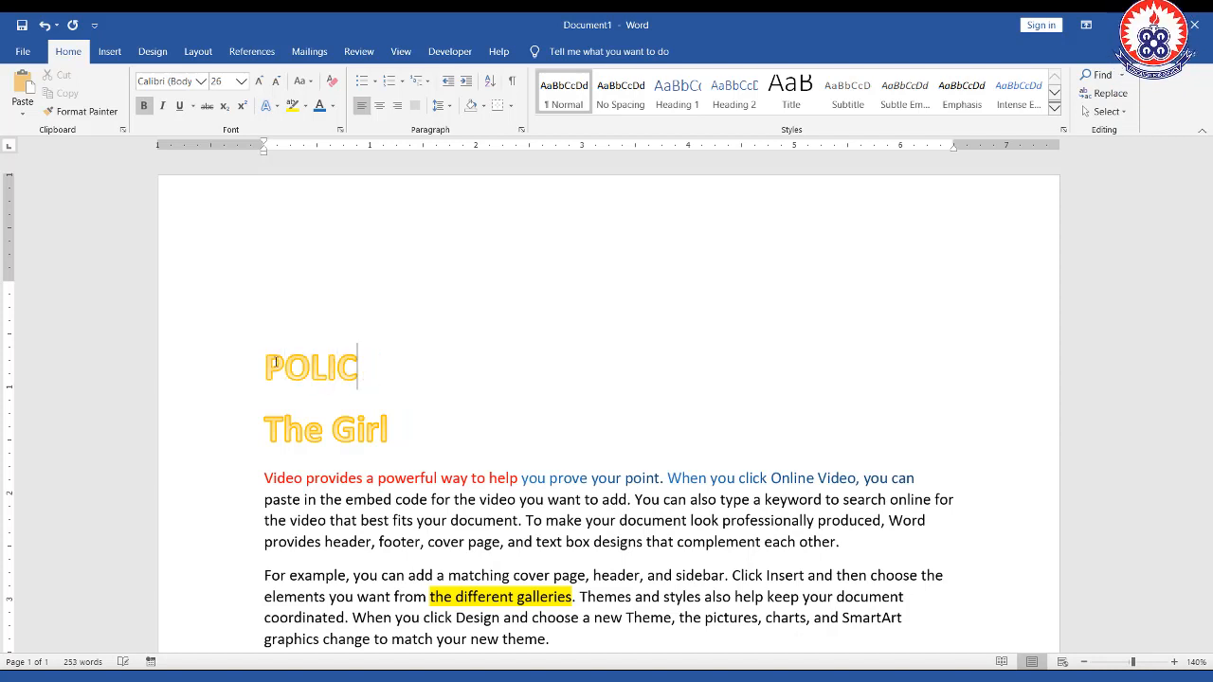
key(BackSpace)
text(TICAL )
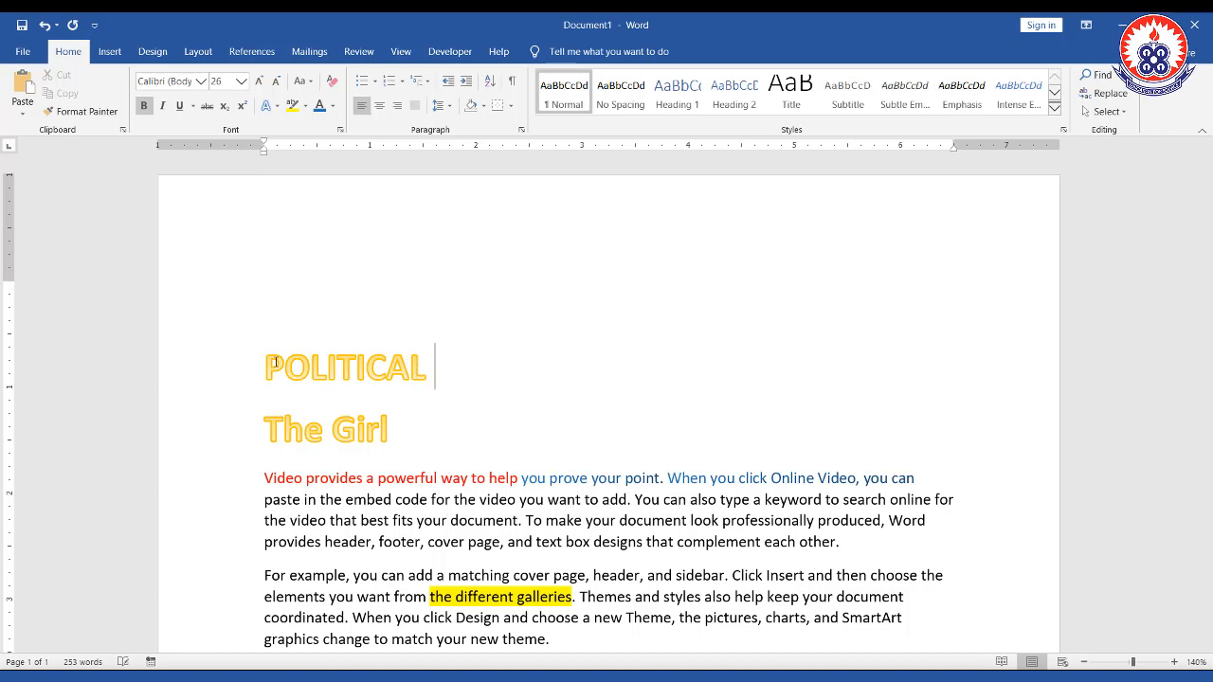
text(SCIENCE STU)
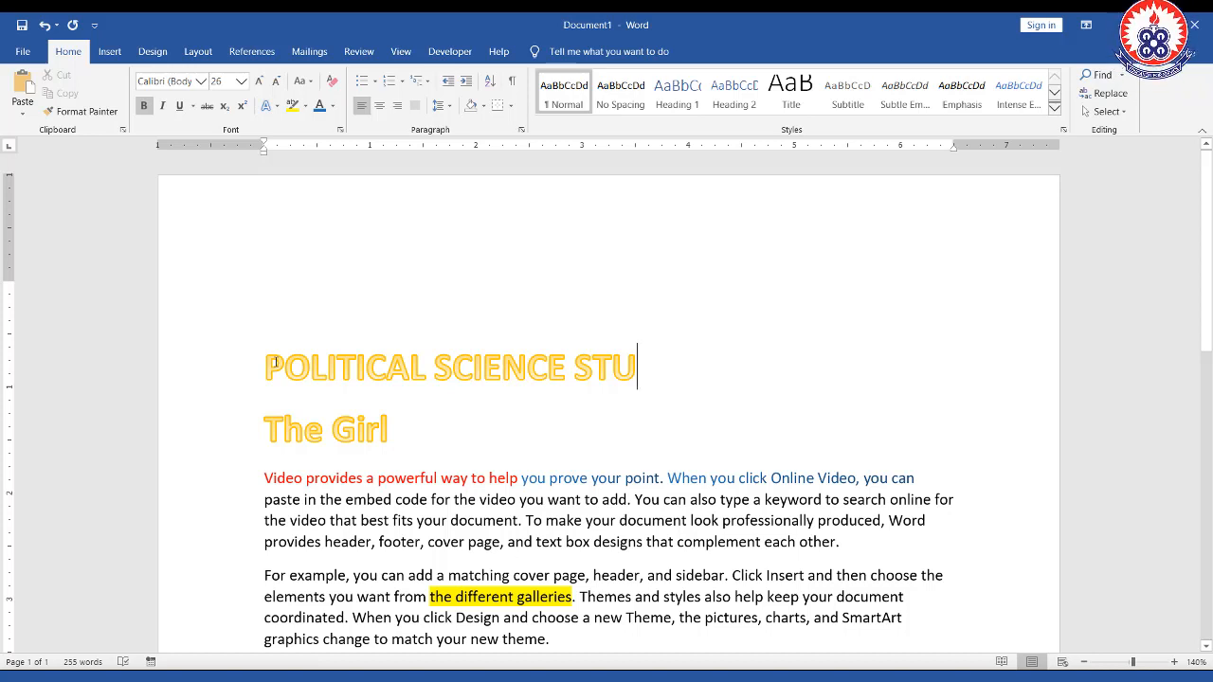
text(DENT)
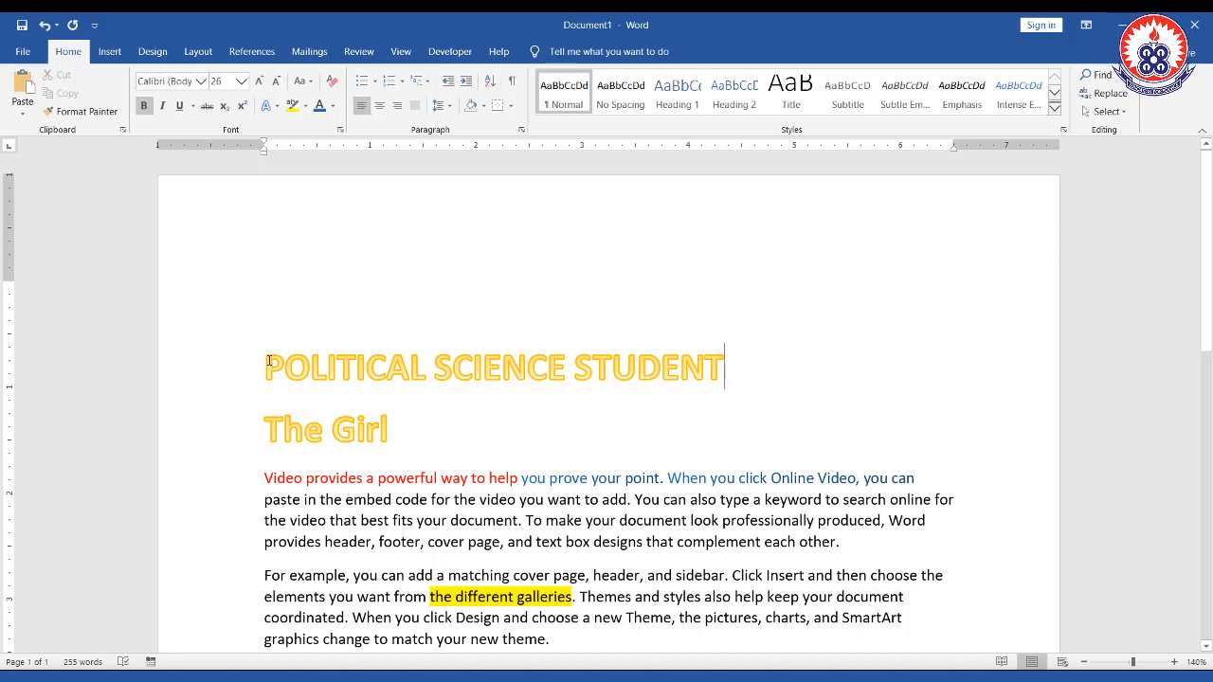
Centre the heading "POLITICAL SCIENCE STUDENT" on the page.
drag(266, 366, 744, 369)
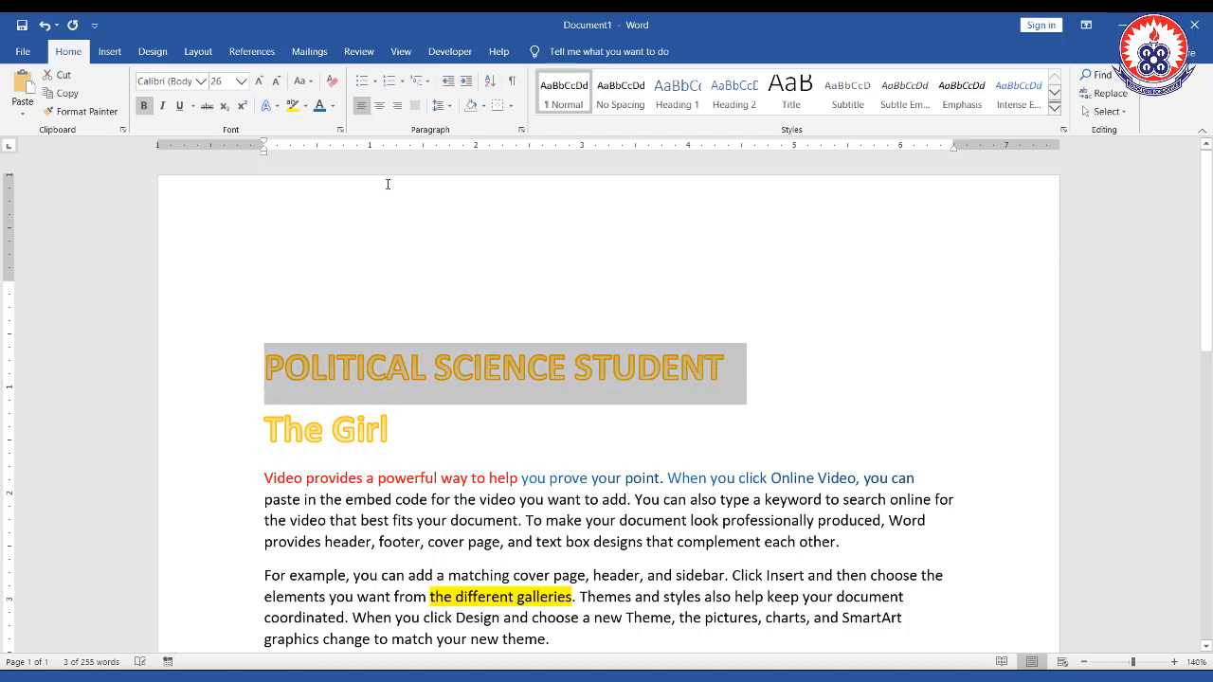
click(379, 106)
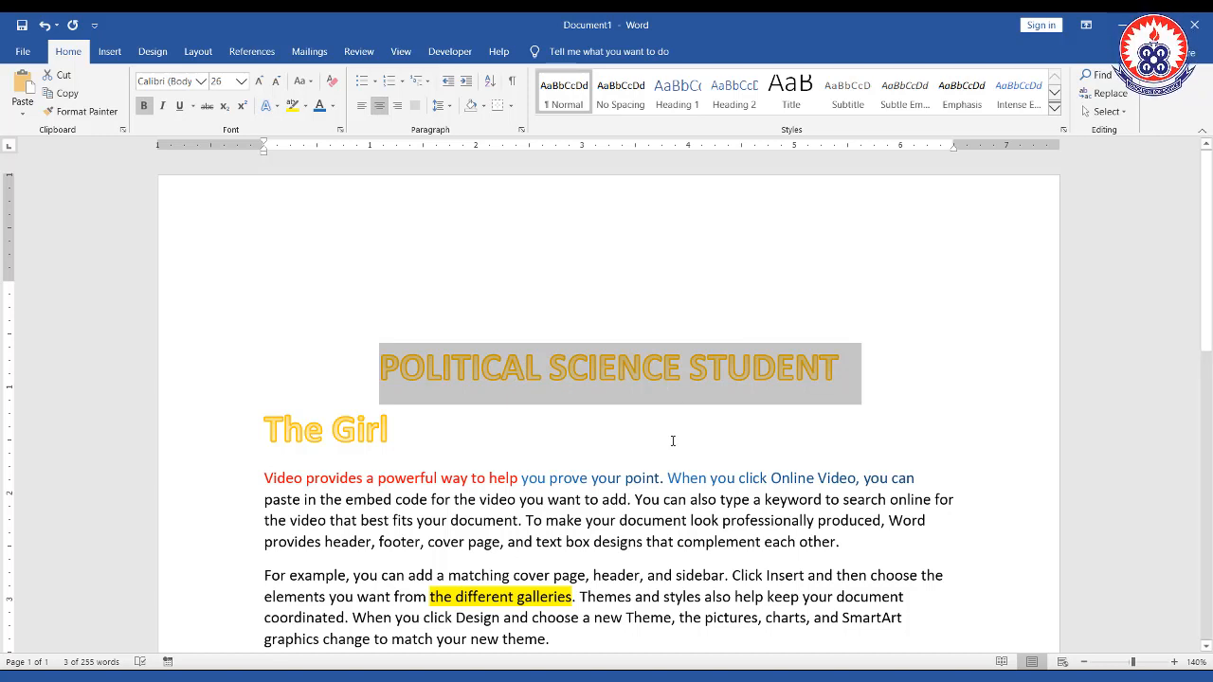
click(635, 381)
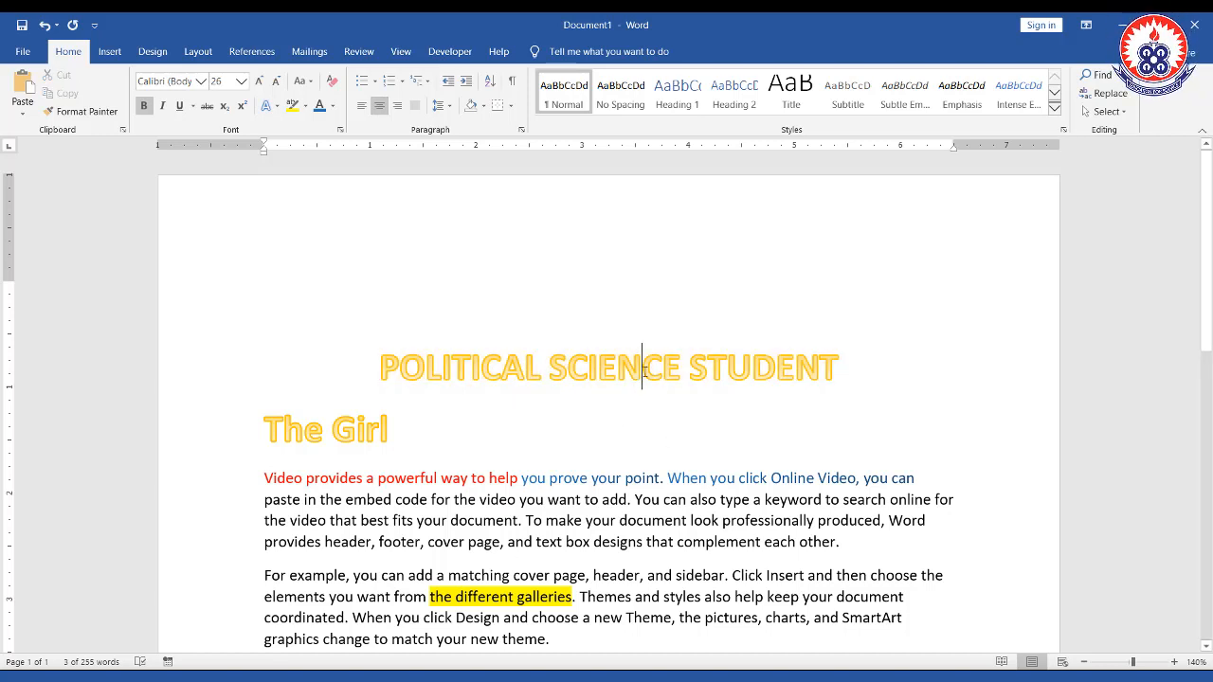
Add an S to the end of the centred heading so it reads "POLITICAL SCIENCE STUDENTS".
drag(843, 368, 482, 362)
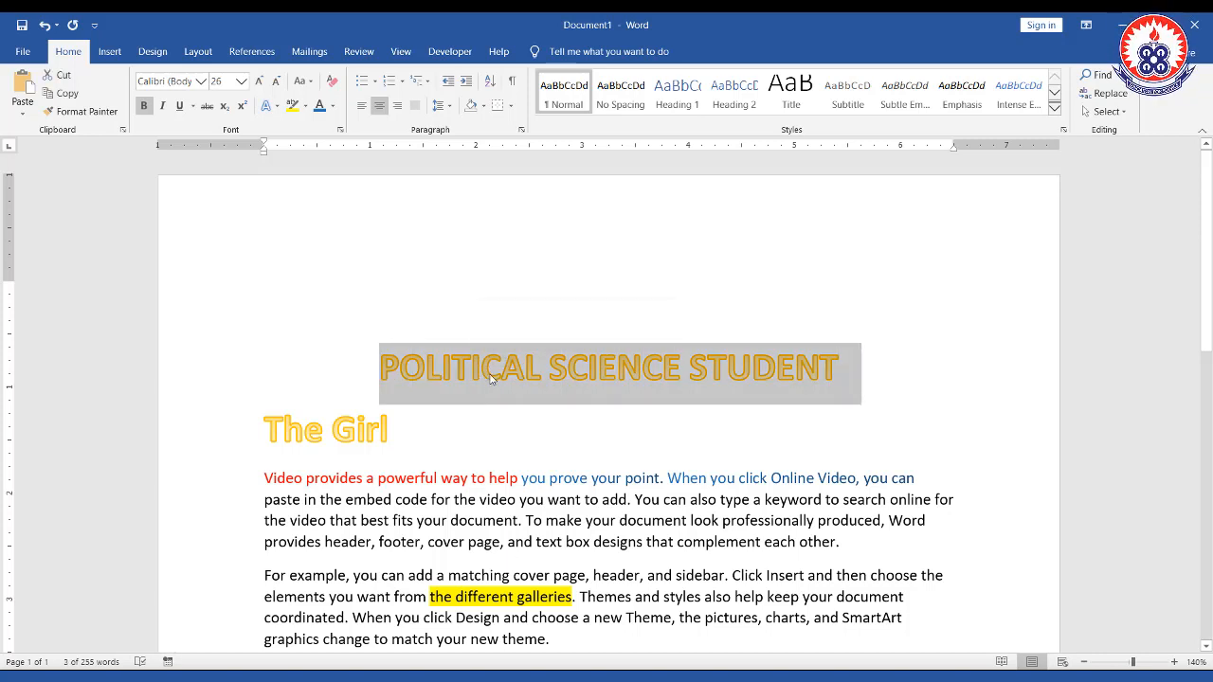
click(484, 372)
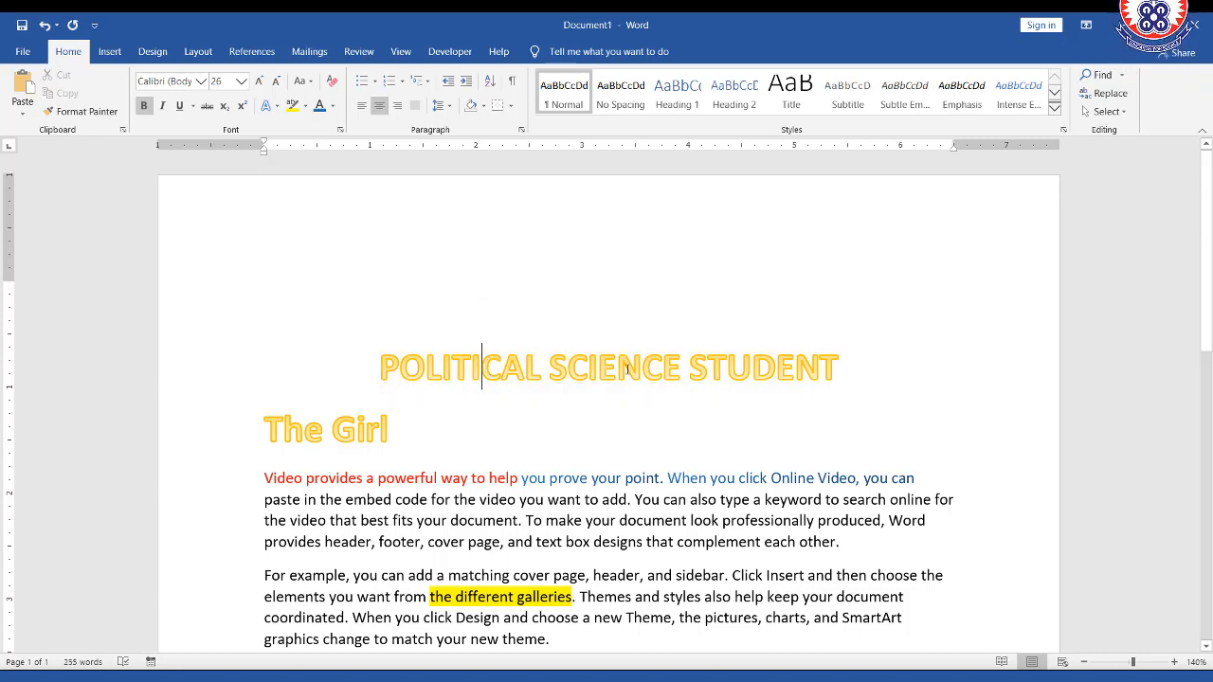
click(839, 372)
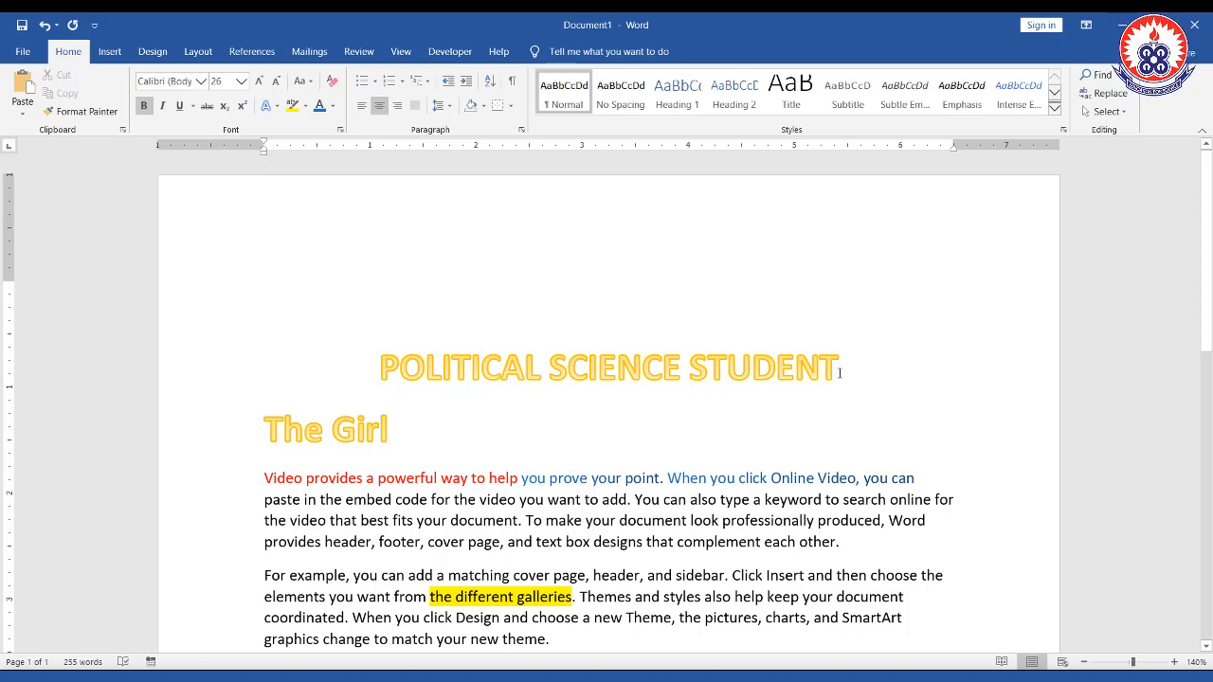
text(S)
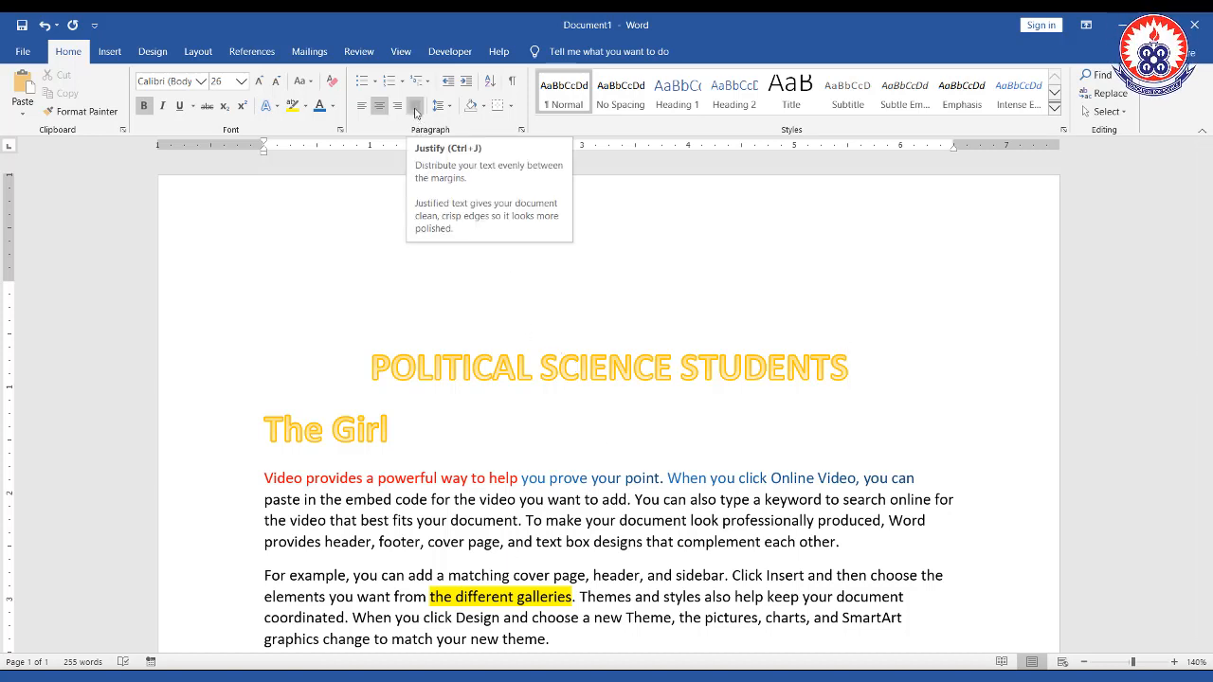
Justify the first body paragraph, the one beginning "Video provides a powerful way".
scroll(570, 316, down, 2)
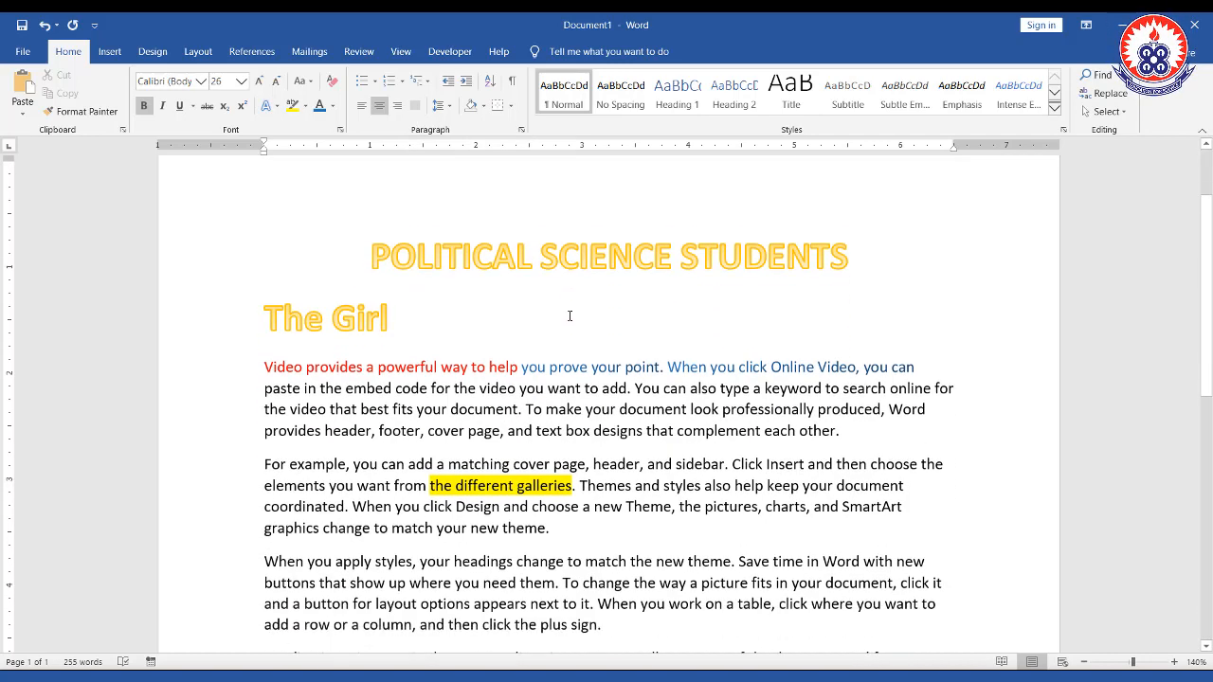
scroll(569, 315, down, 1)
click(265, 346)
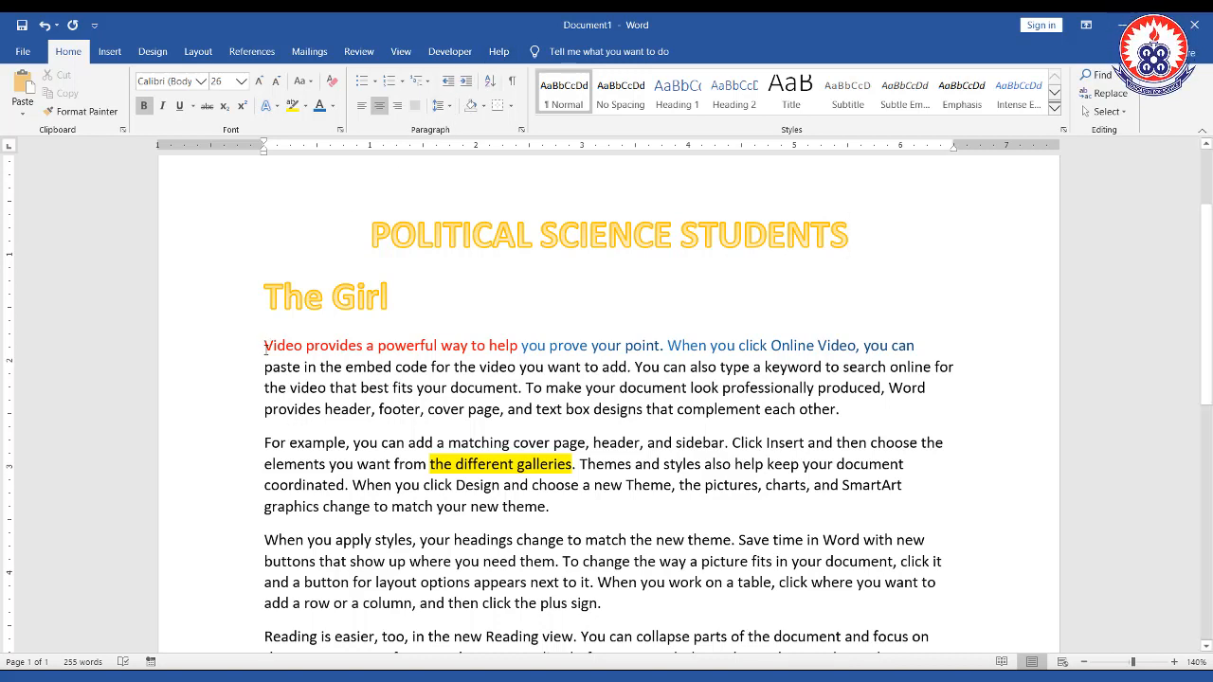
drag(267, 345, 840, 410)
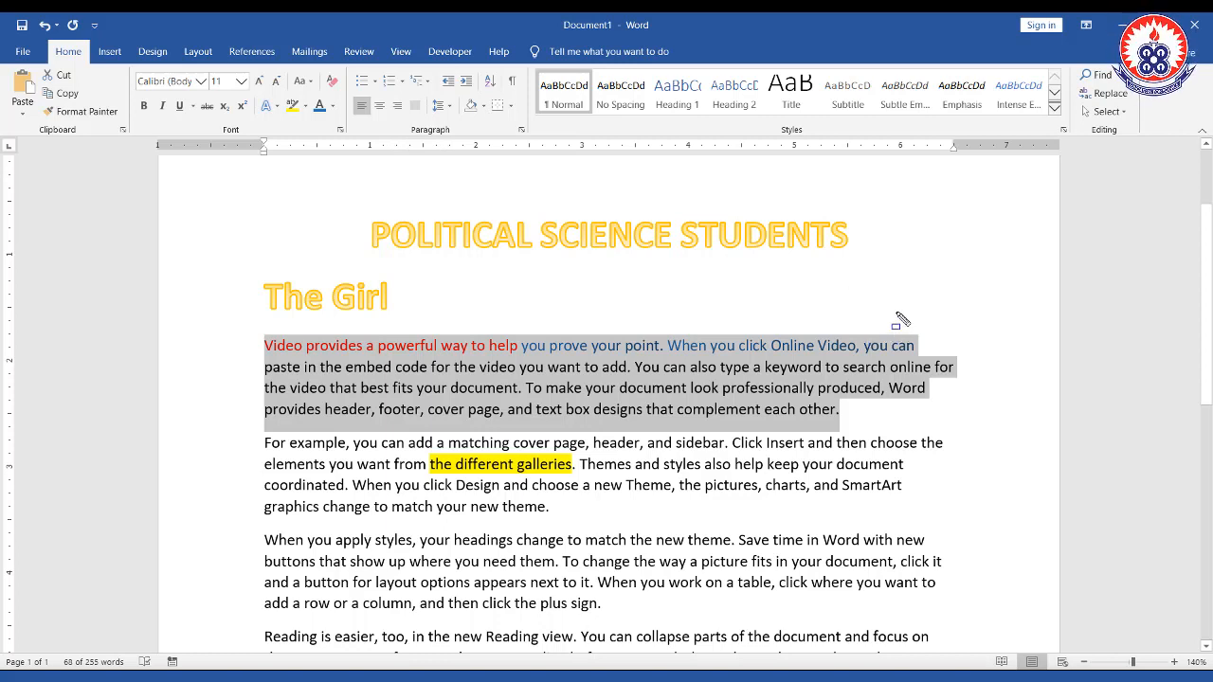
drag(895, 312, 974, 432)
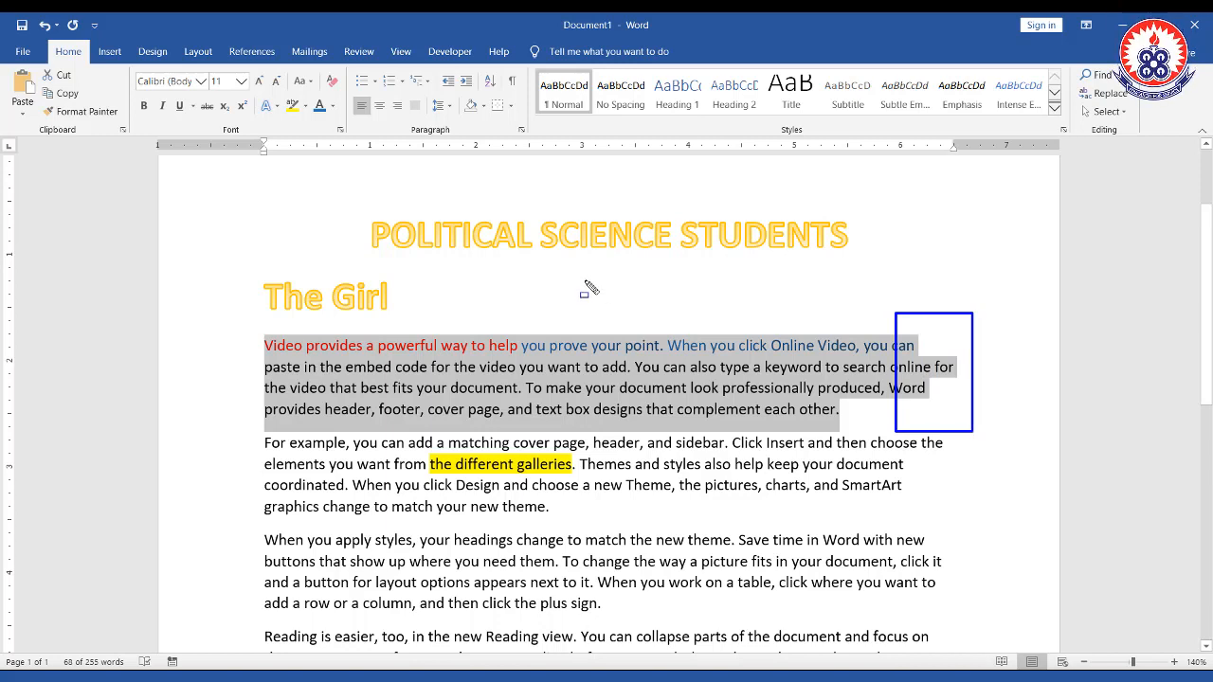
key(Escape)
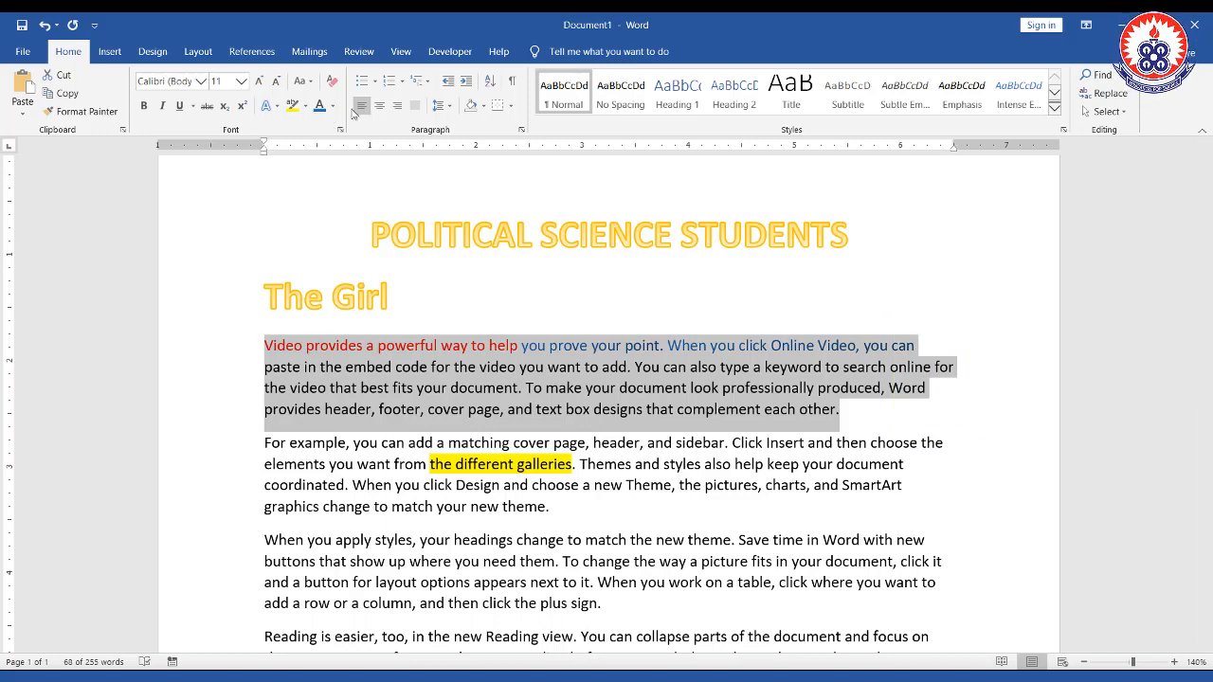
click(416, 106)
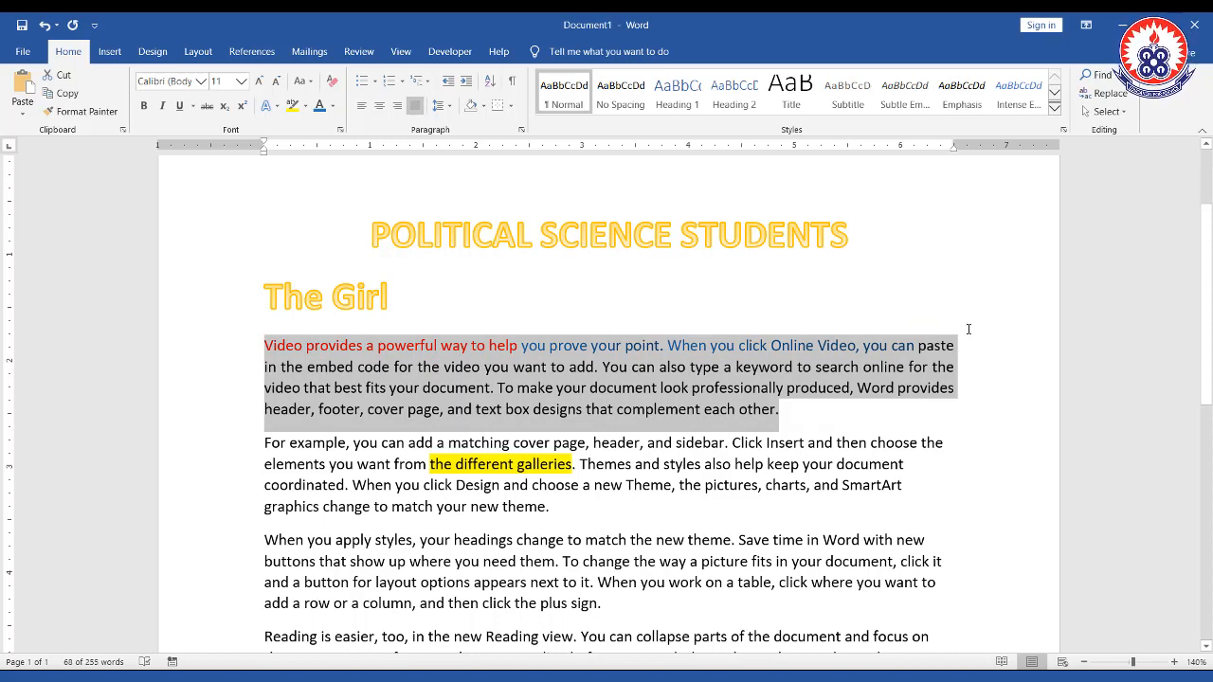
key(ctrl+2)
drag(925, 315, 971, 435)
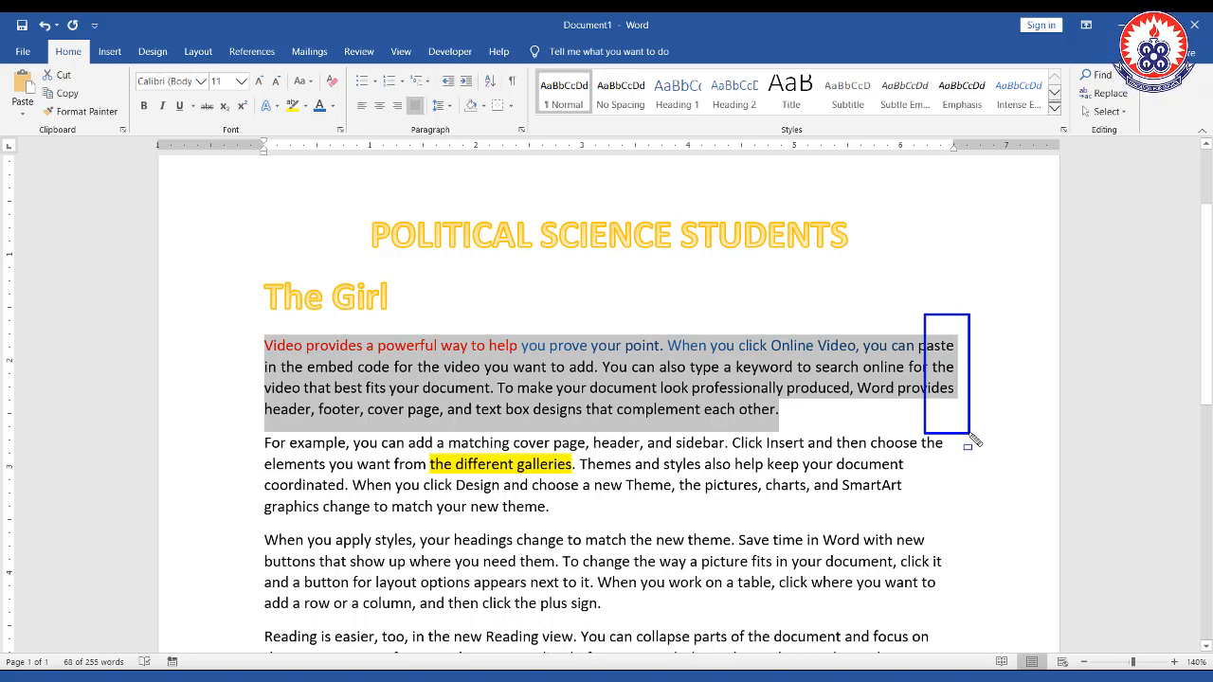
drag(246, 325, 264, 351)
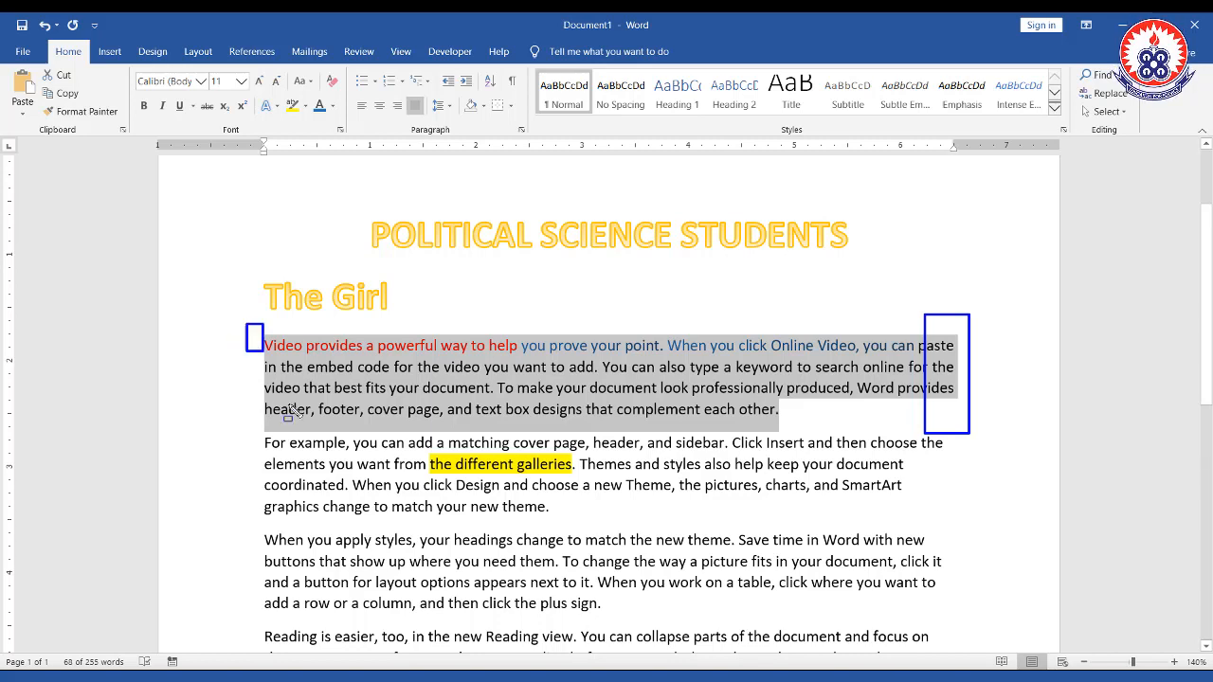
drag(290, 410, 309, 436)
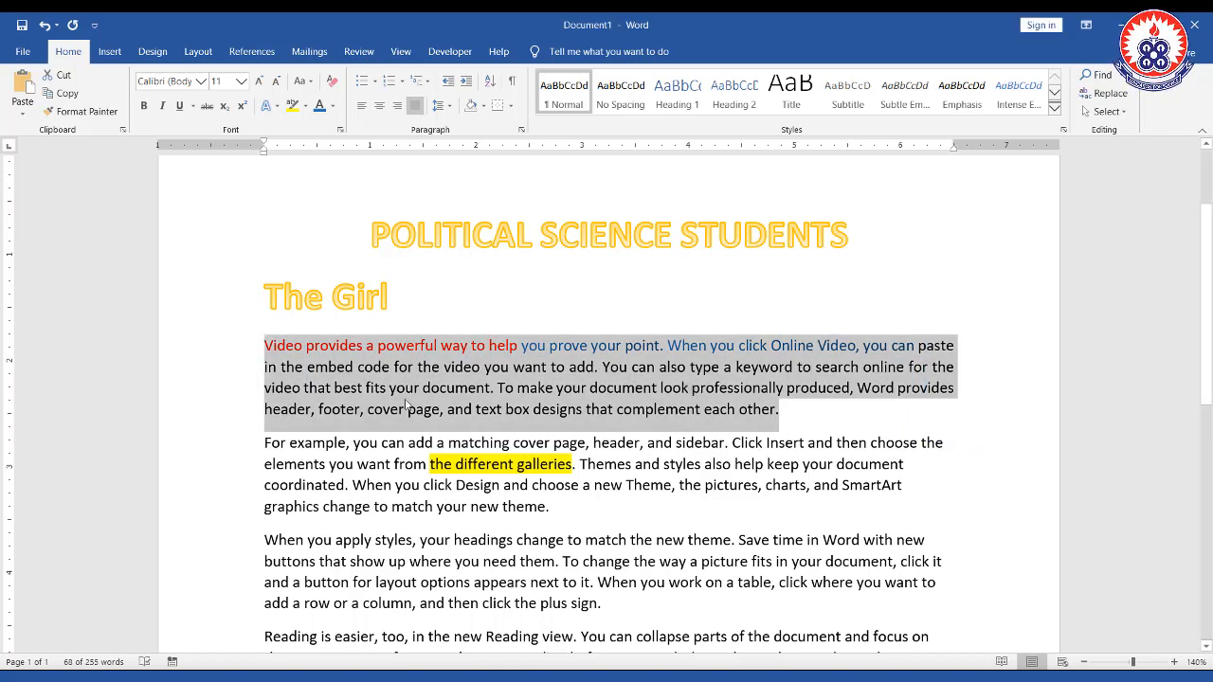
Justify the second body paragraph, the one beginning "For example, you can add a matching cover page".
click(395, 464)
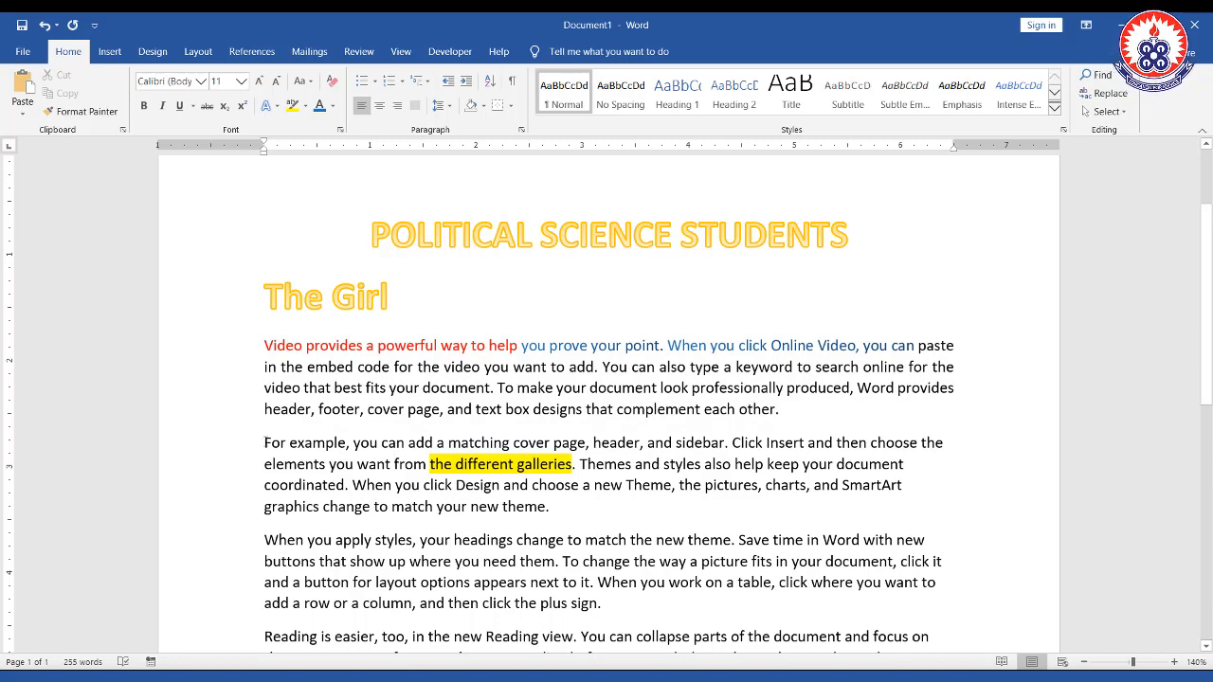
drag(266, 443, 555, 505)
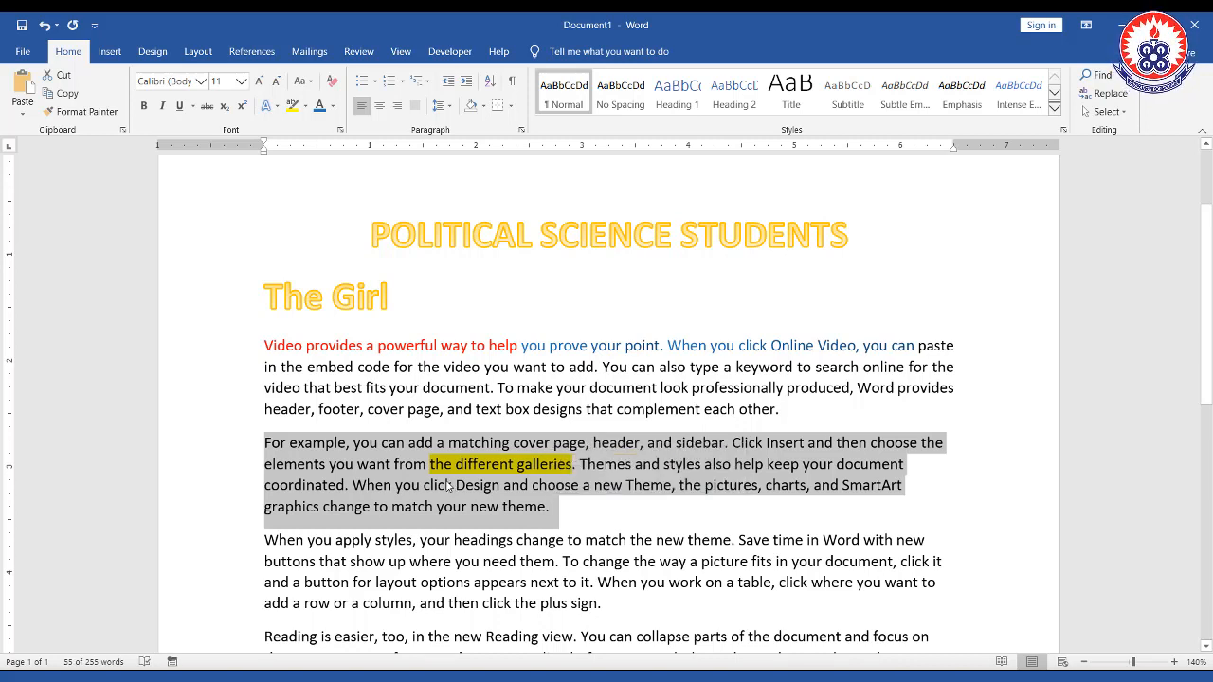
click(371, 473)
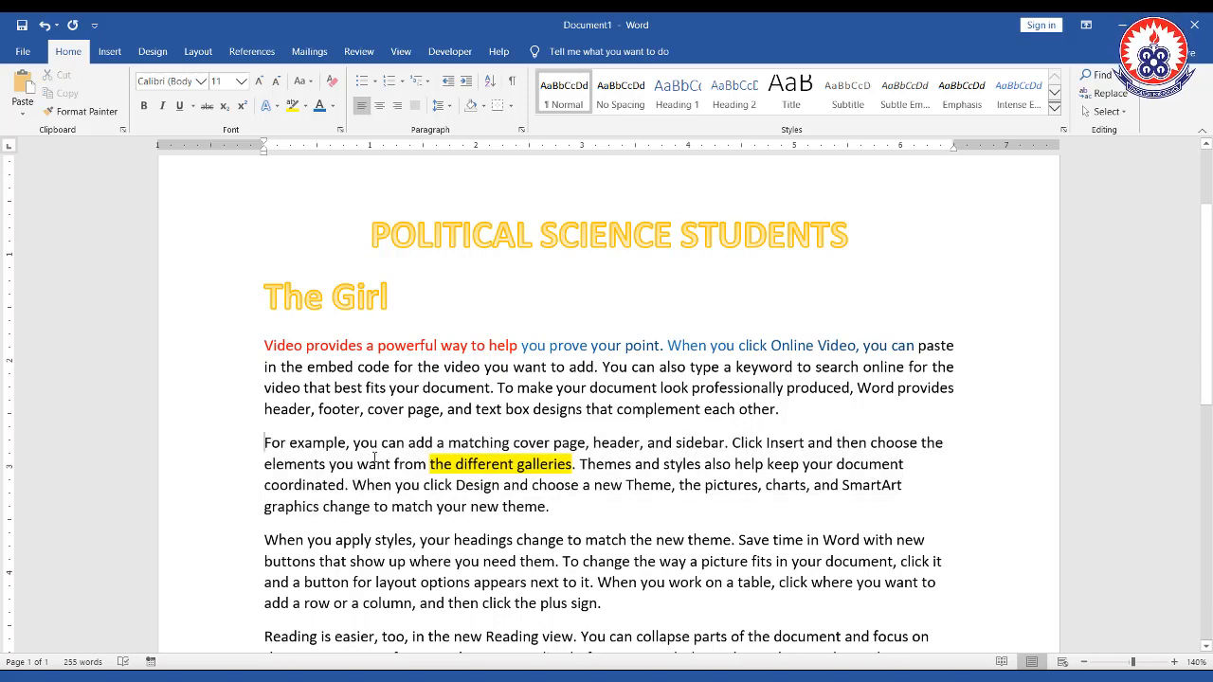
drag(264, 439, 550, 508)
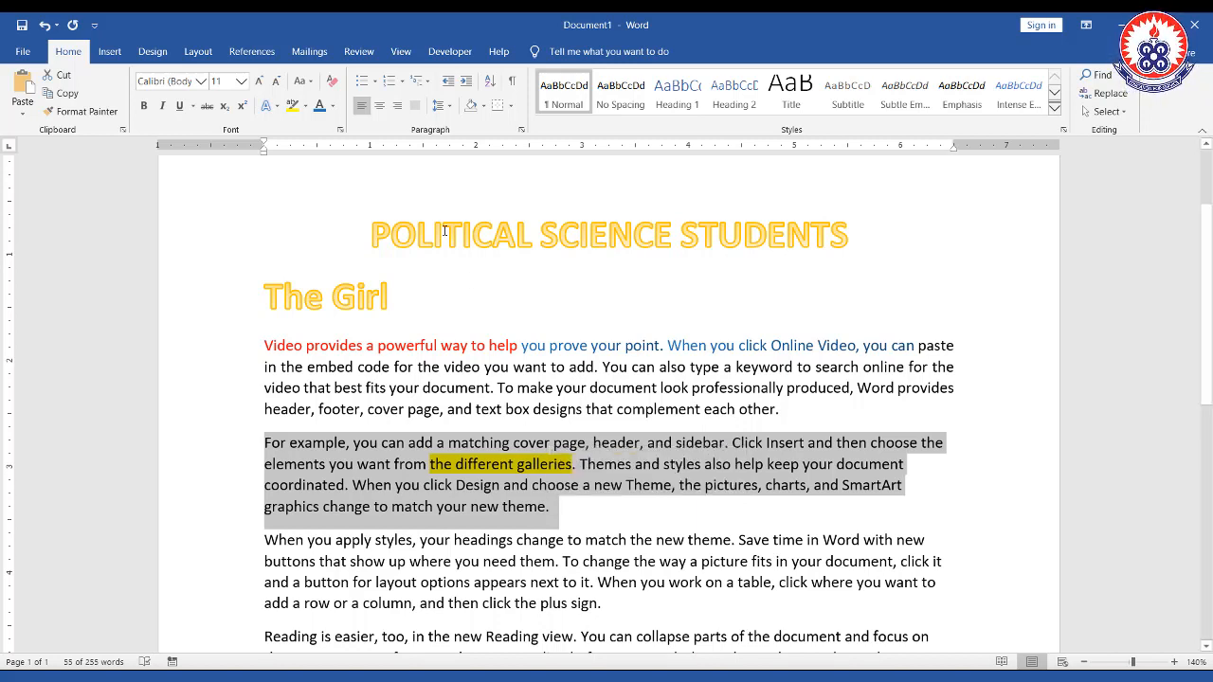
click(417, 110)
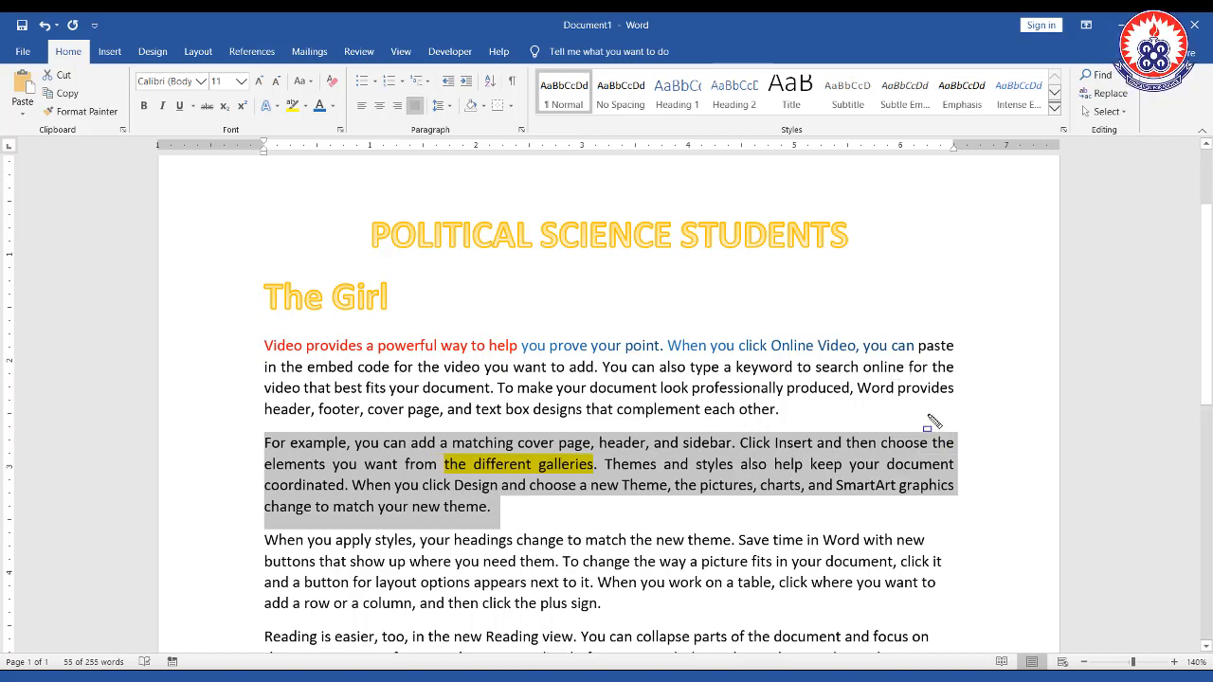
drag(926, 414, 973, 515)
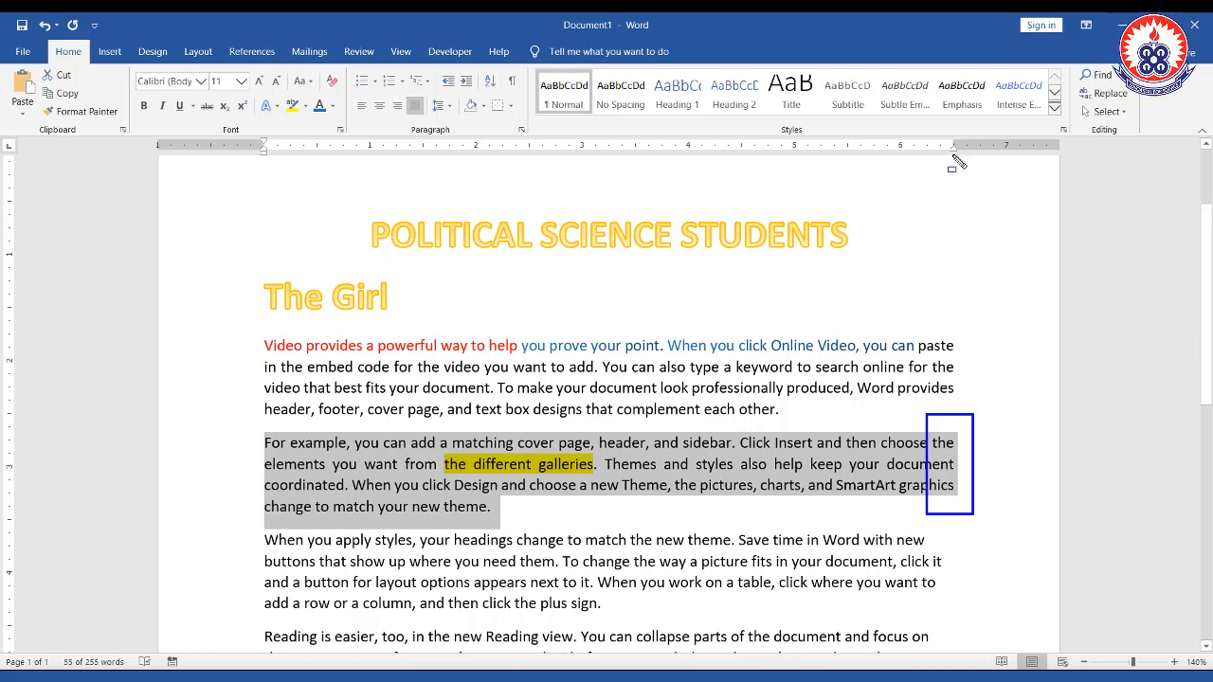
mouse_move(958, 158)
mouse_down()
mouse_move(1052, 512)
mouse_move(1072, 535)
mouse_move(1092, 604)
mouse_up()
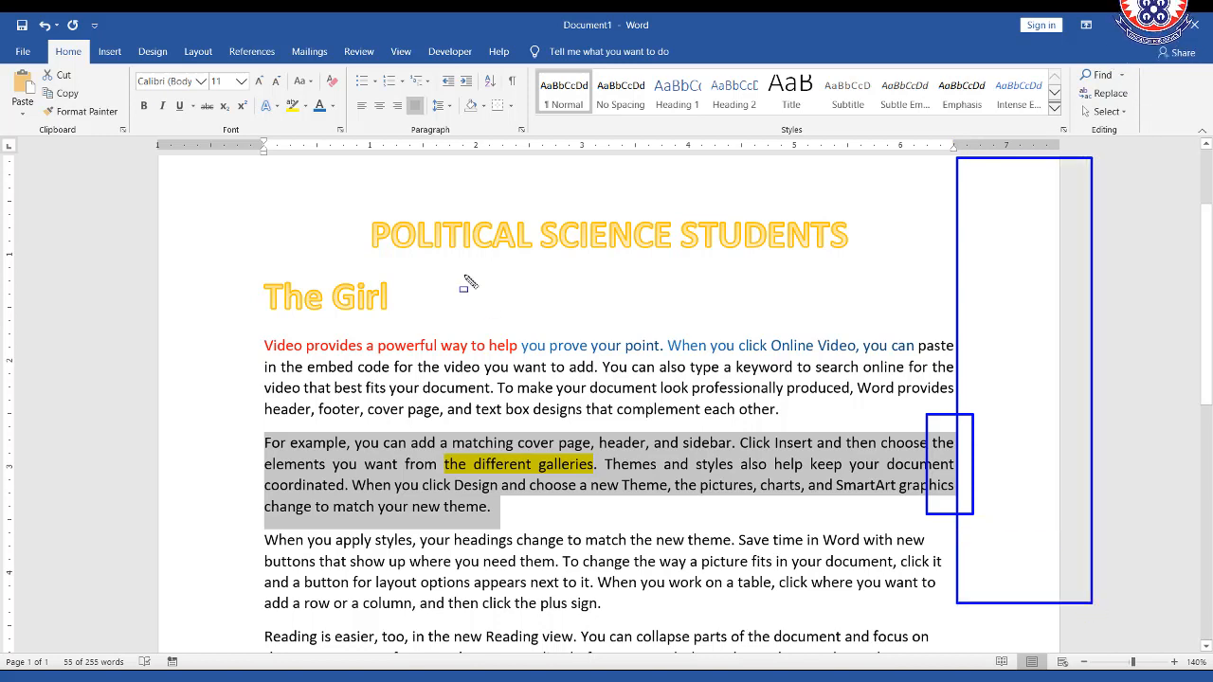
drag(254, 174, 149, 628)
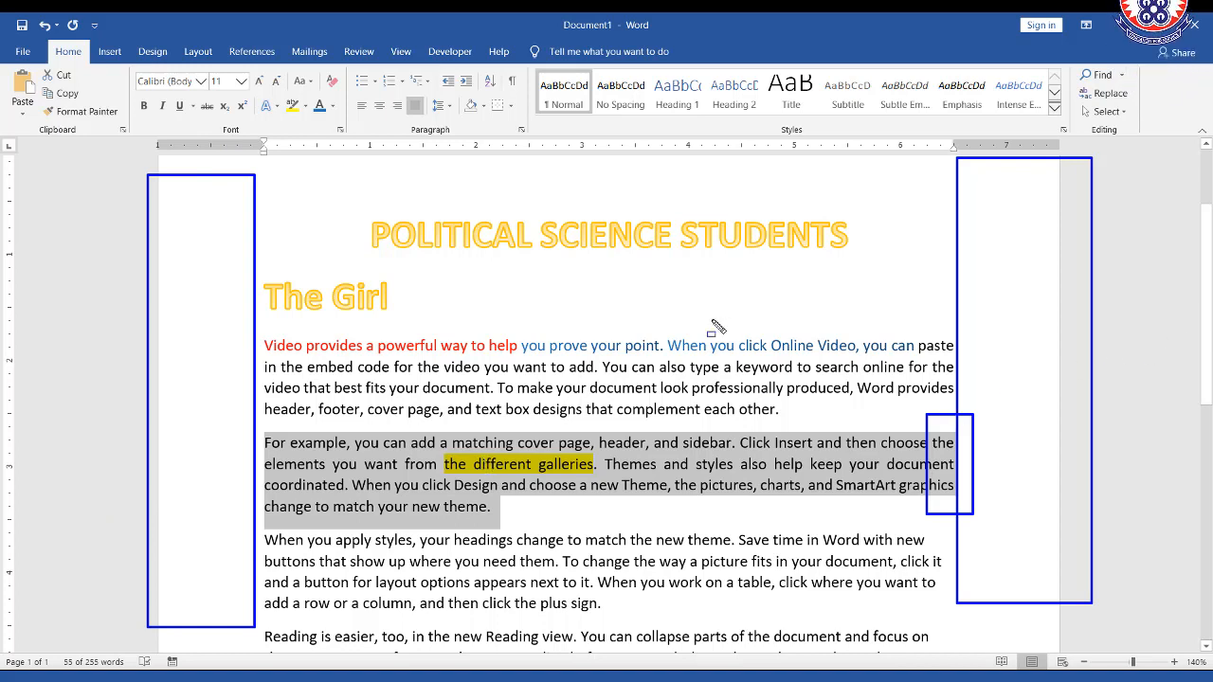
key(Escape)
scroll(712, 322, up, 2)
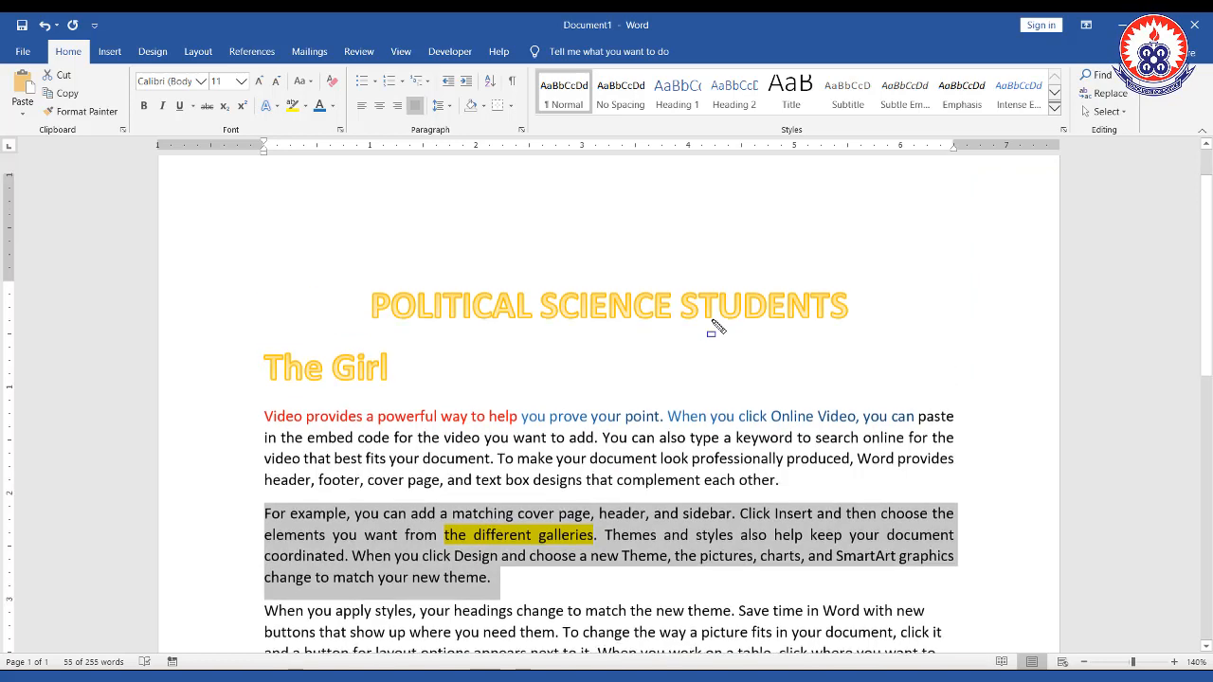
click(454, 243)
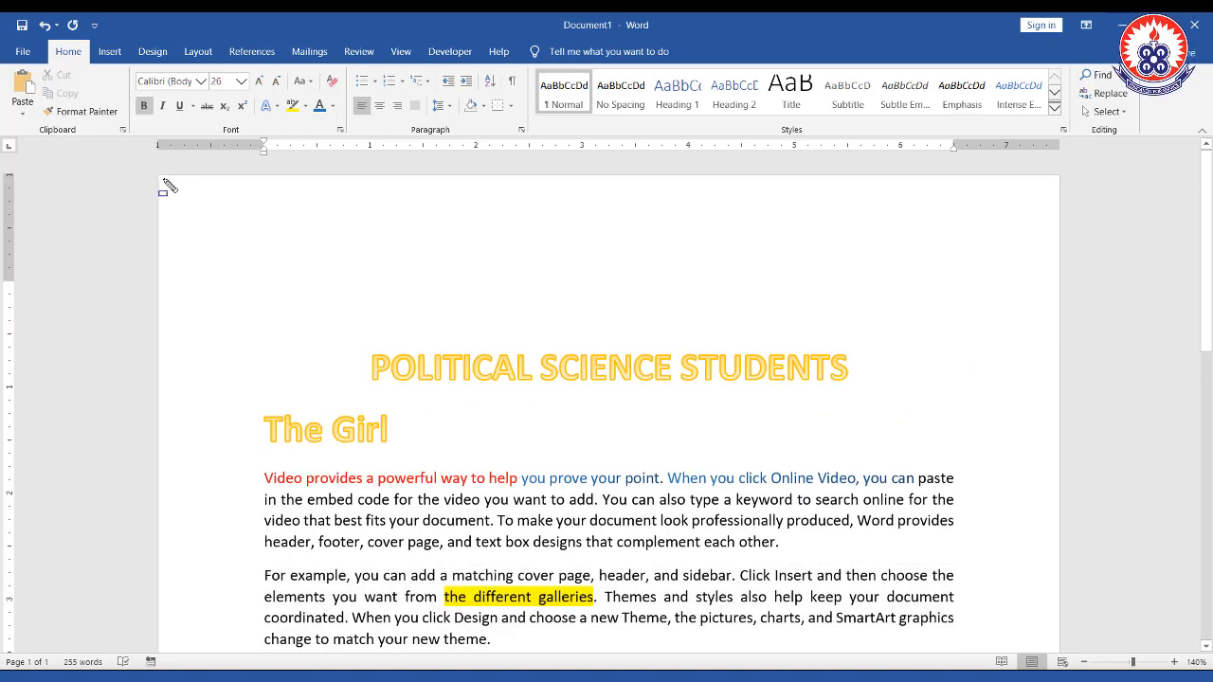
mouse_move(163, 179)
mouse_down()
mouse_move(502, 335)
mouse_move(814, 298)
mouse_move(1062, 294)
mouse_up()
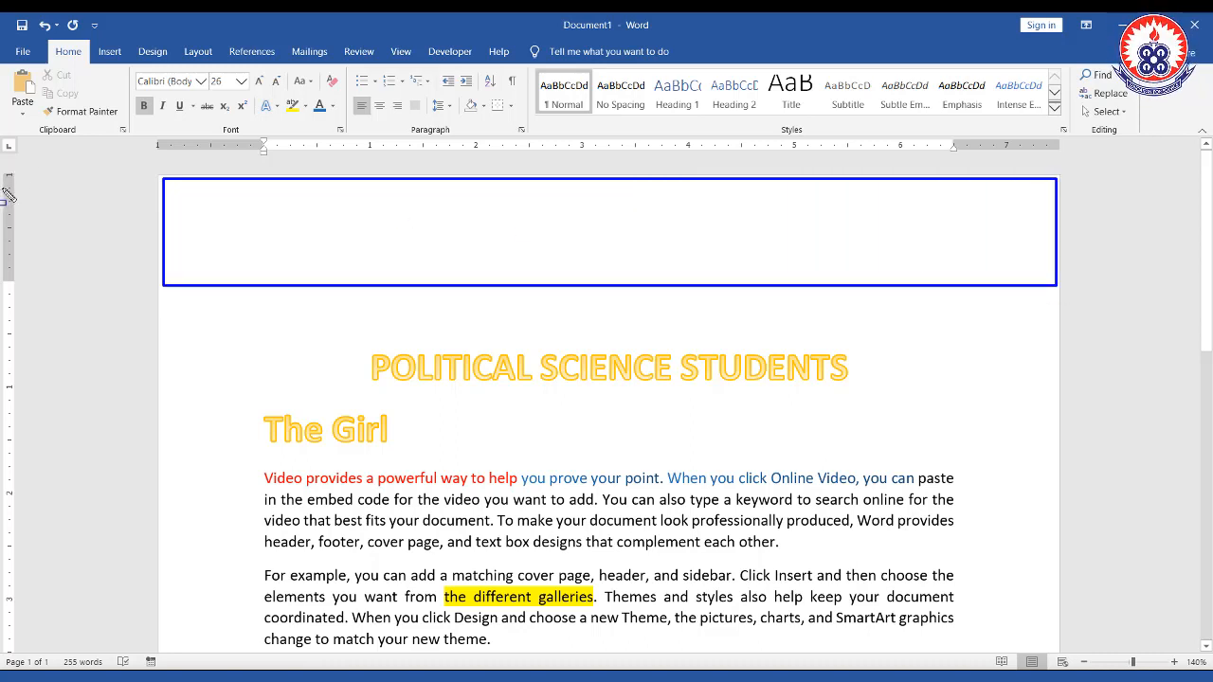
mouse_move(3, 173)
mouse_down()
mouse_move(18, 277)
mouse_move(98, 286)
mouse_up()
mouse_move(425, 306)
mouse_down()
mouse_move(169, 231)
mouse_move(1, 161)
mouse_move(36, 221)
mouse_move(31, 293)
mouse_move(569, 285)
mouse_move(943, 327)
mouse_move(1076, 291)
mouse_up()
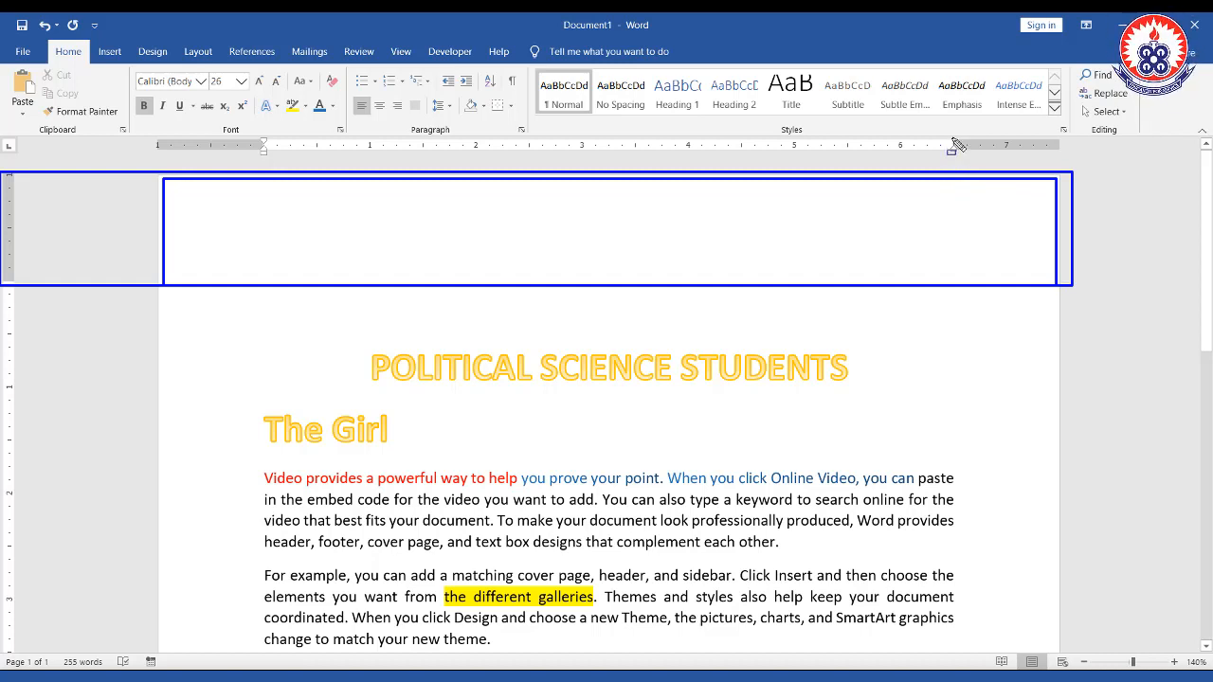
mouse_move(952, 138)
mouse_down()
mouse_move(1066, 162)
mouse_move(1032, 627)
mouse_move(1059, 643)
mouse_up()
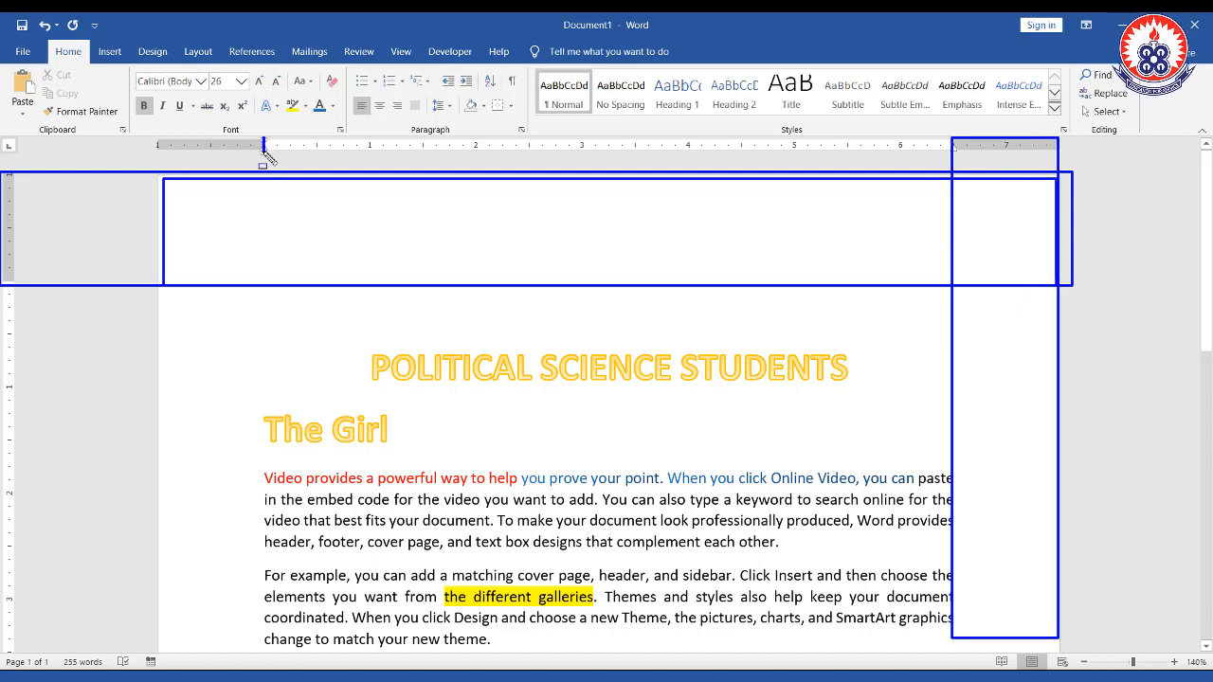
mouse_move(264, 139)
mouse_down()
mouse_move(161, 149)
mouse_move(124, 427)
mouse_move(157, 654)
mouse_move(163, 641)
mouse_up()
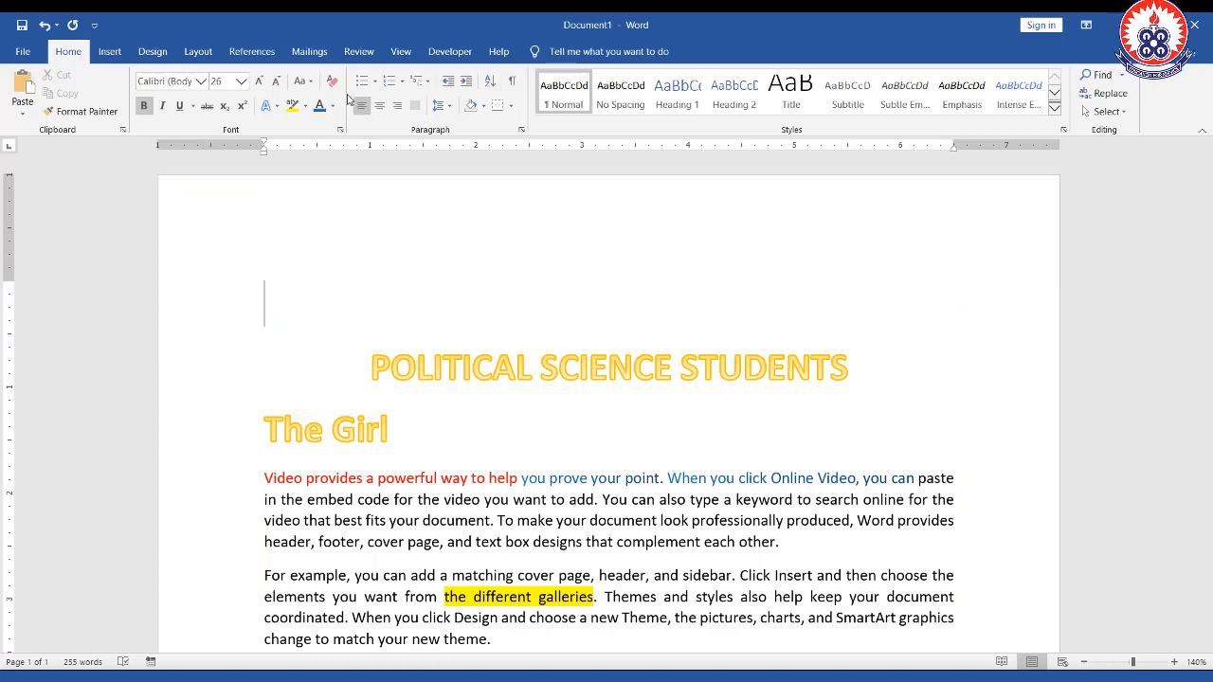
drag(348, 99, 428, 121)
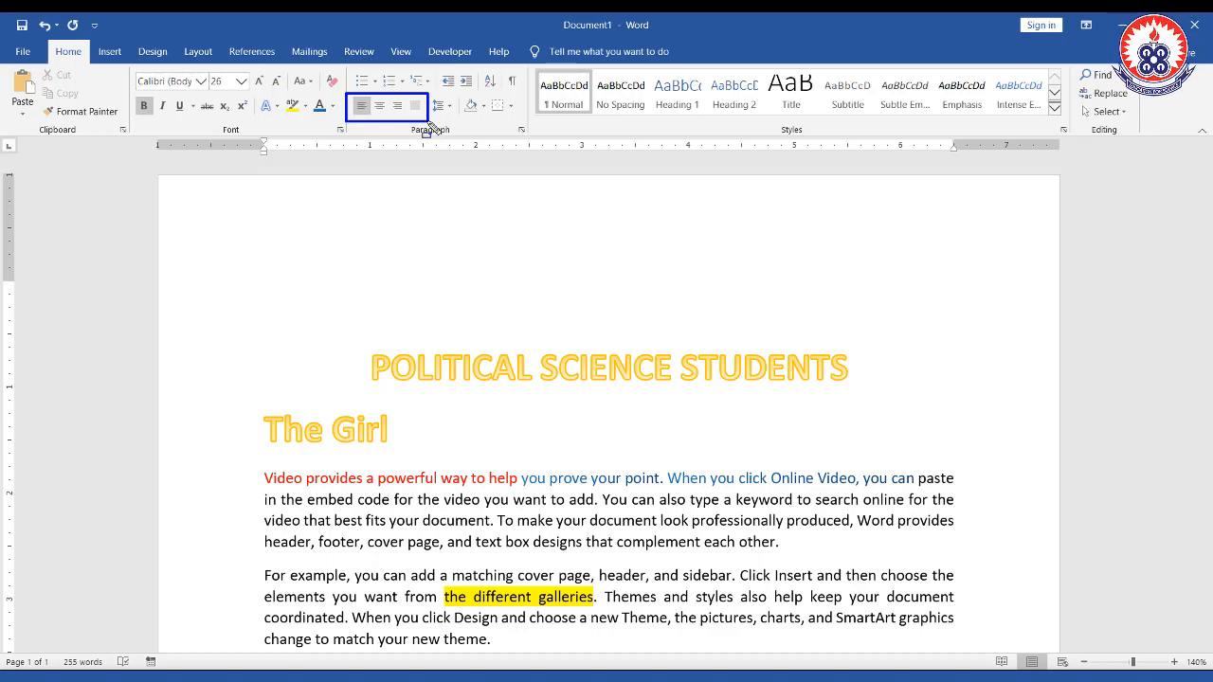
key(Escape)
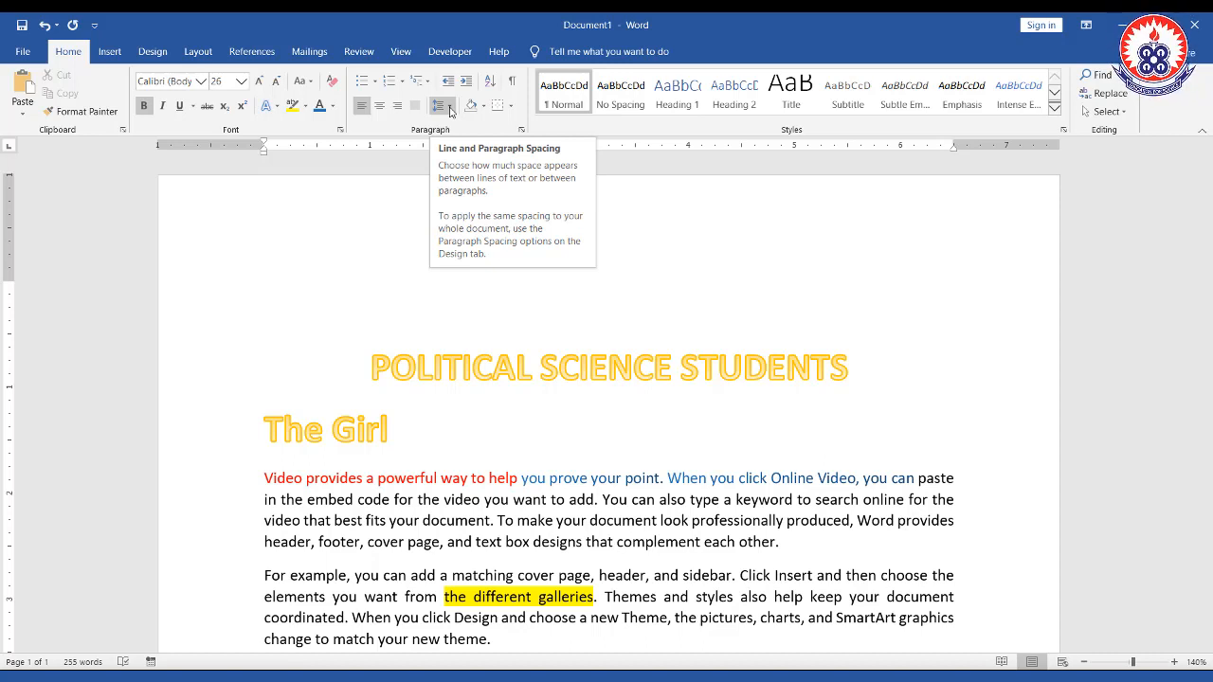
drag(424, 94, 463, 122)
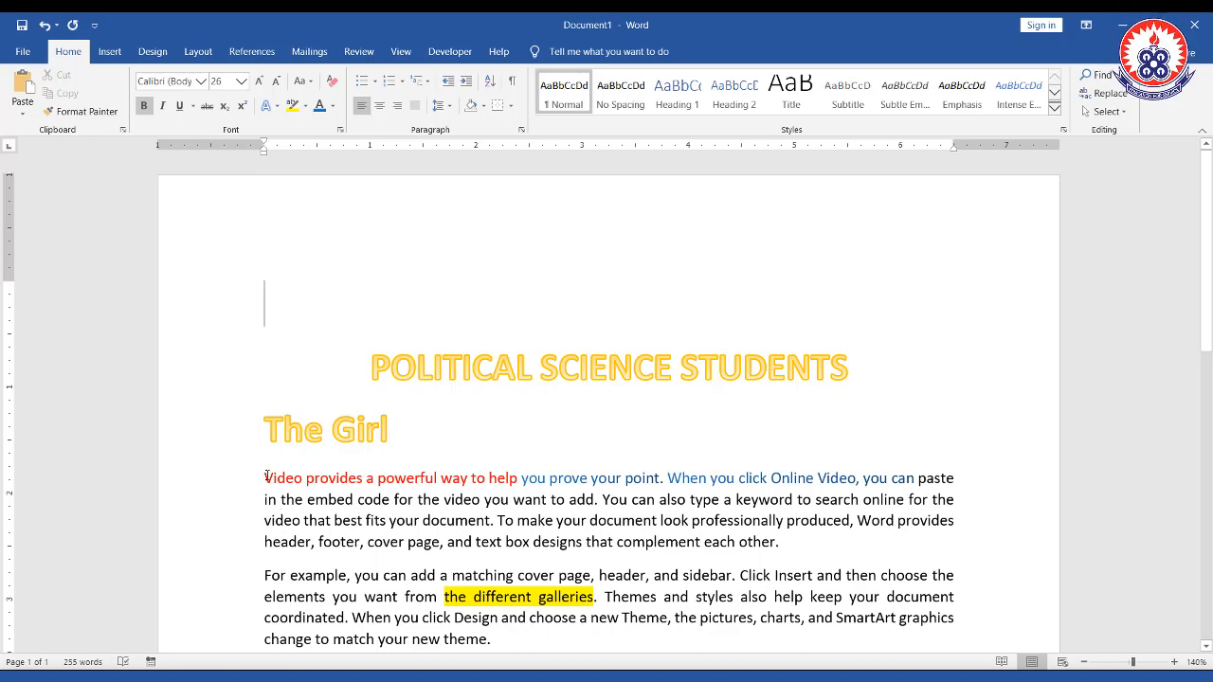
Set the line spacing of the first body paragraph, beginning "Video provides a powerful way", to 2.0.
drag(265, 477, 780, 544)
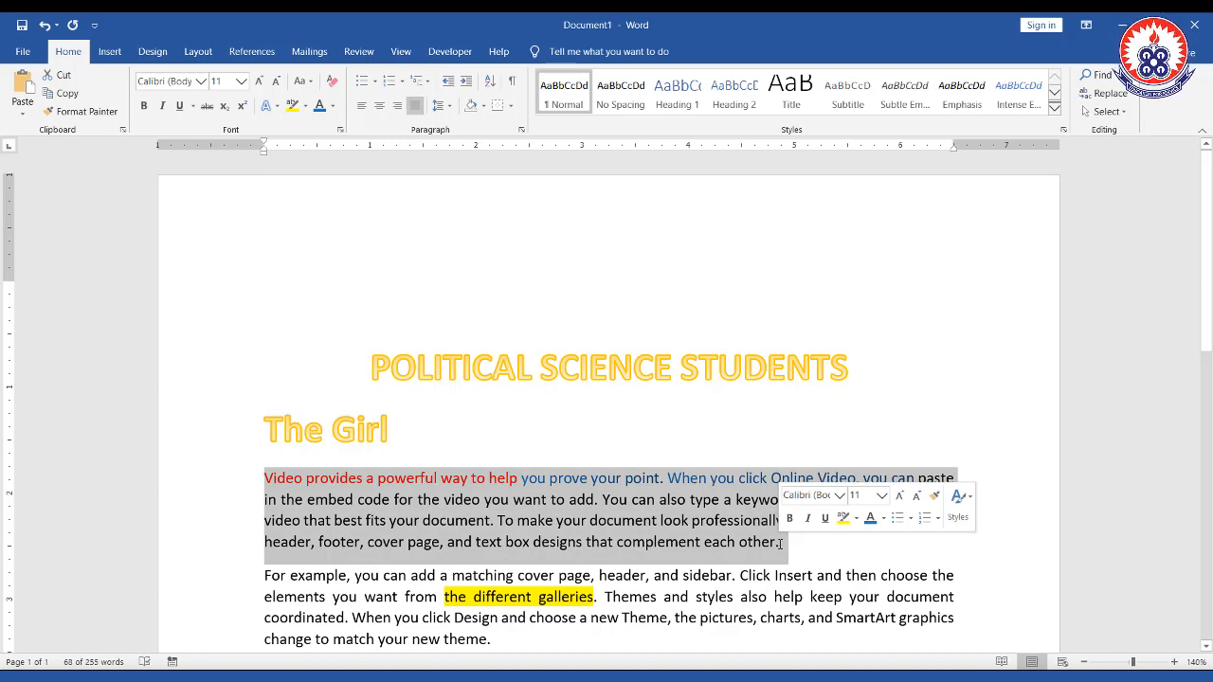
click(451, 107)
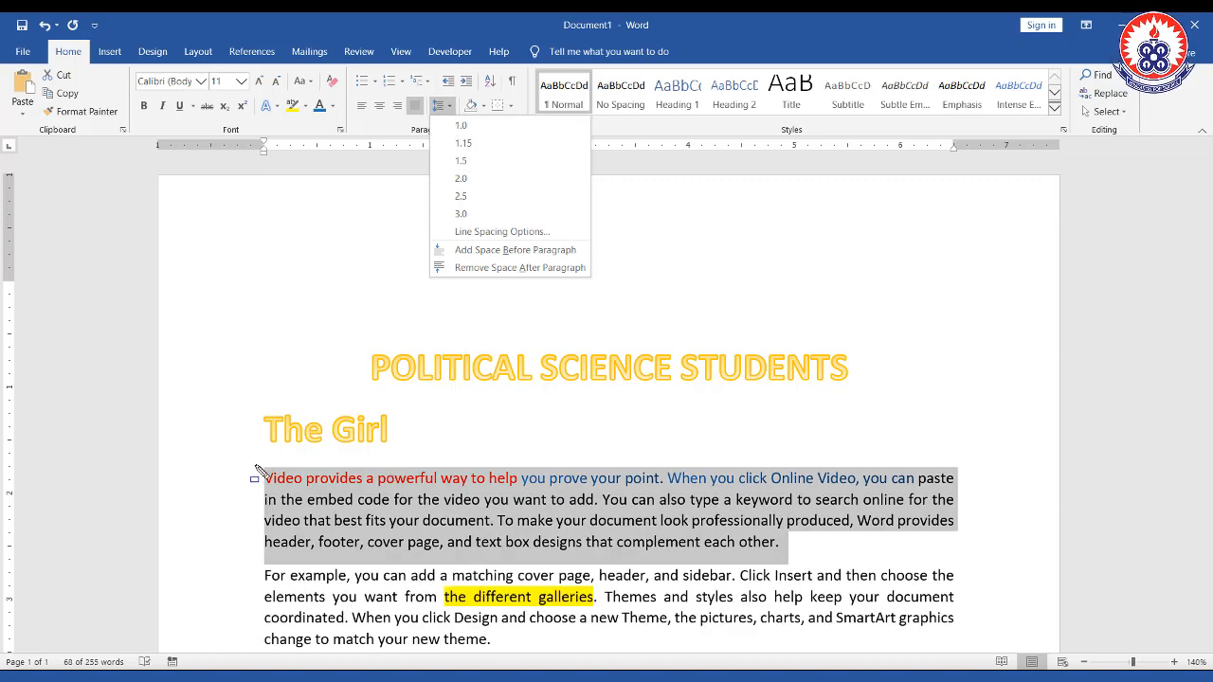
mouse_move(256, 466)
mouse_down()
mouse_move(578, 545)
mouse_move(1041, 540)
mouse_move(957, 569)
mouse_up()
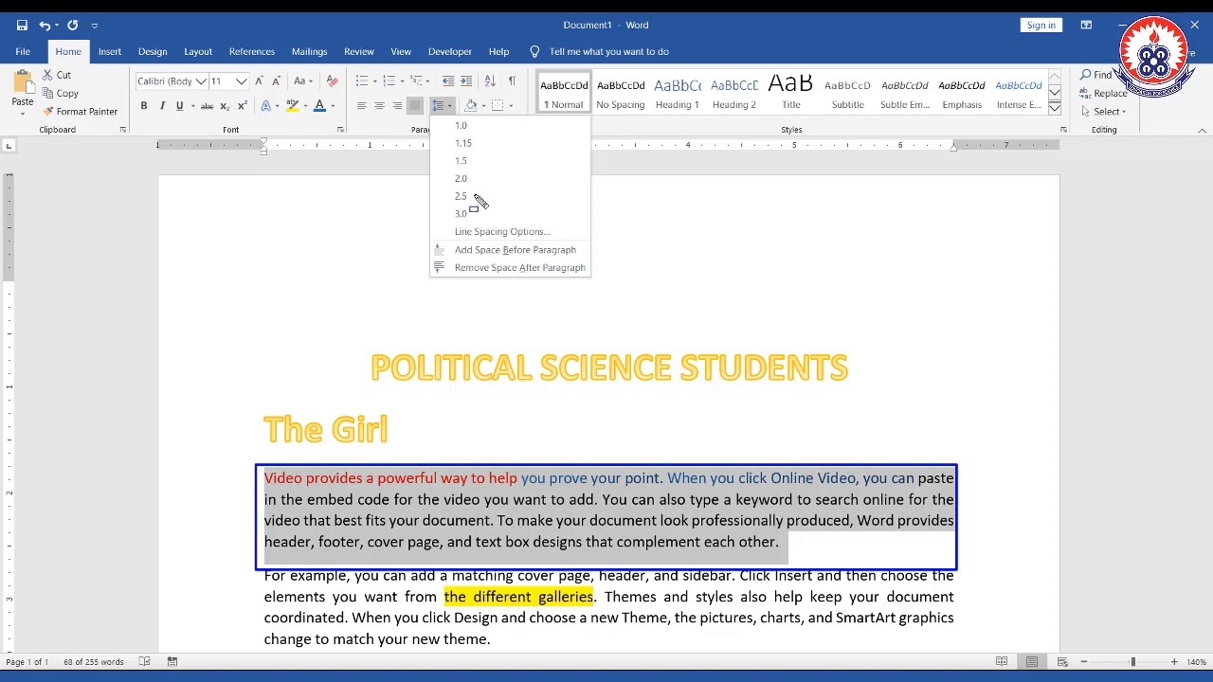
key(Escape)
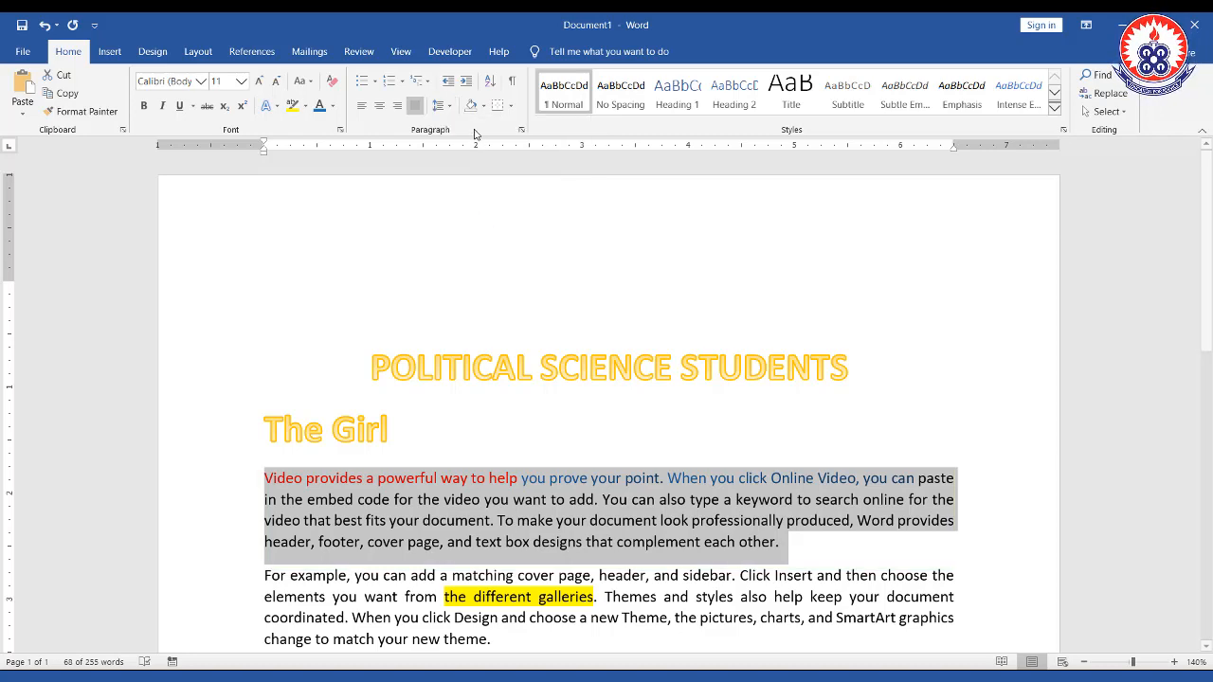
click(442, 105)
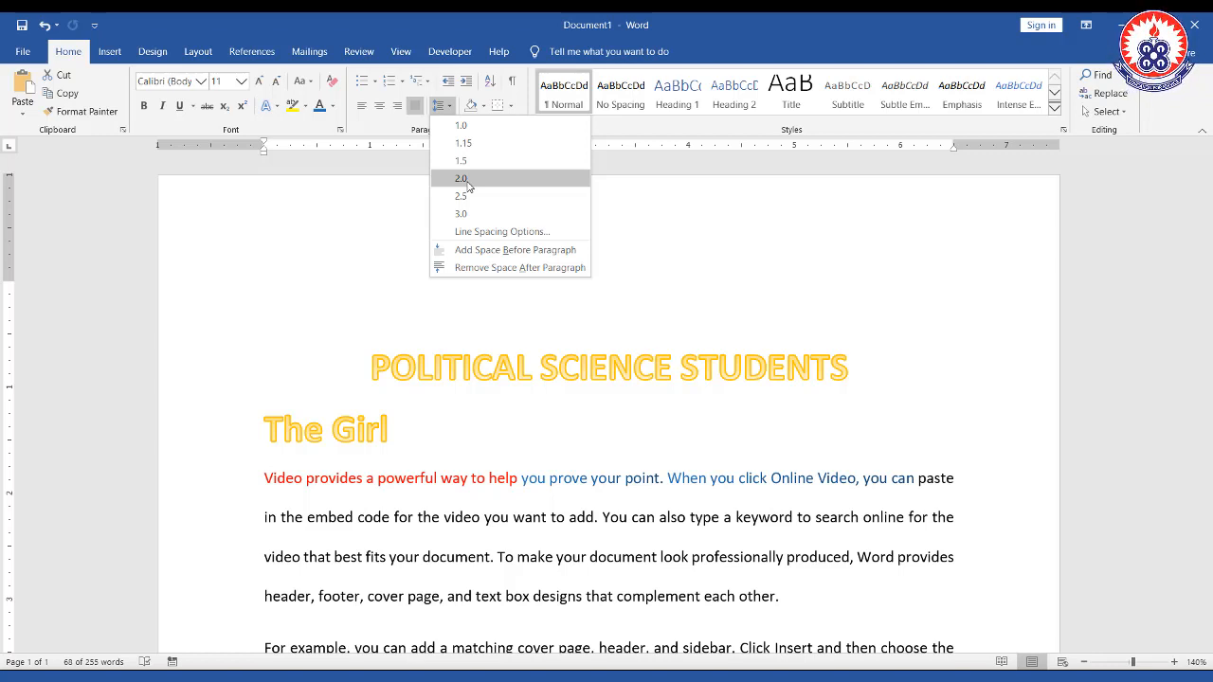
click(468, 182)
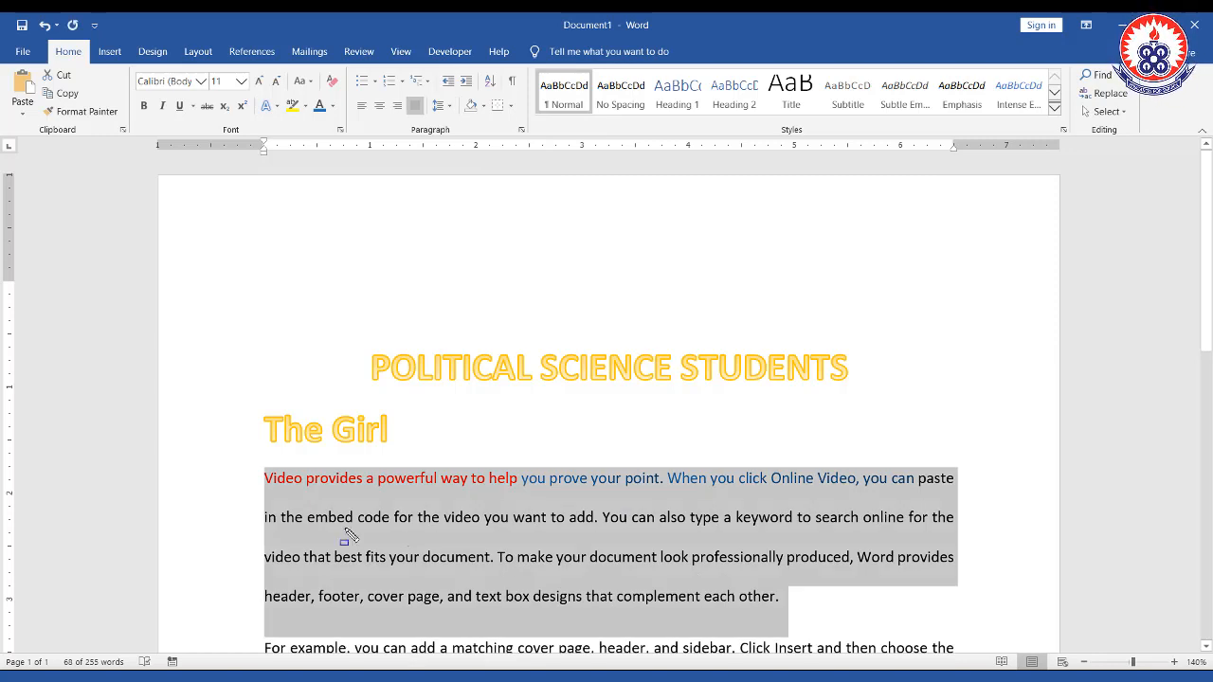
drag(802, 636, 965, 614)
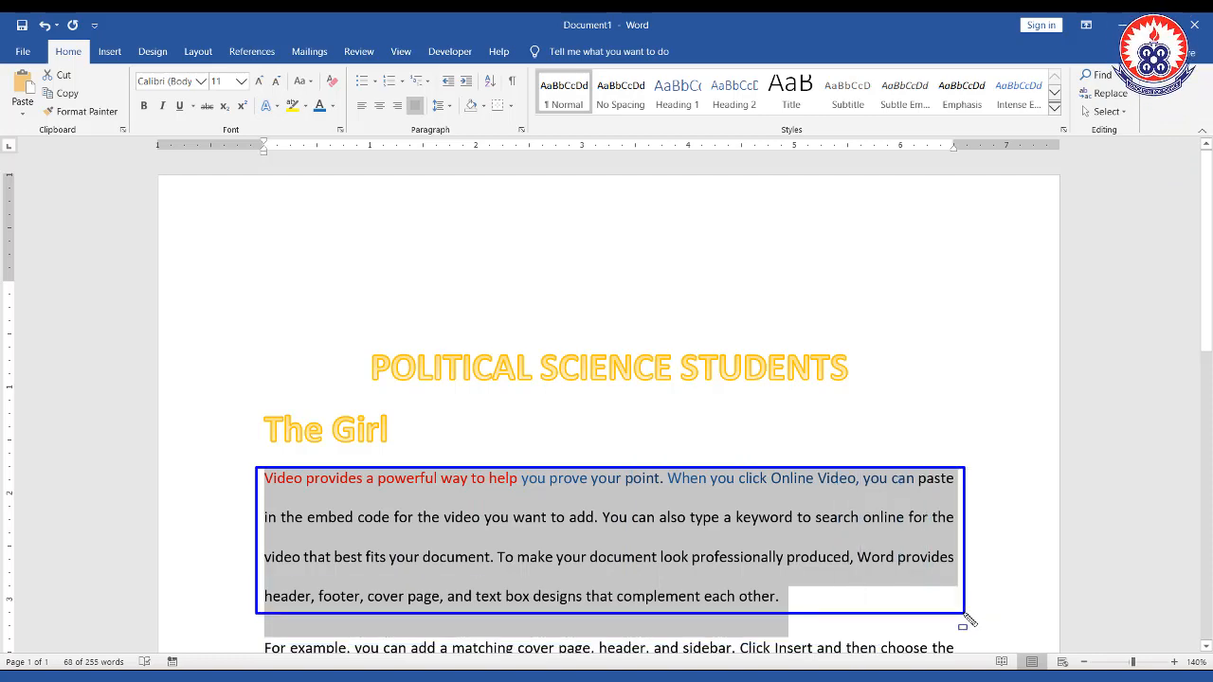
scroll(961, 623, down, 4)
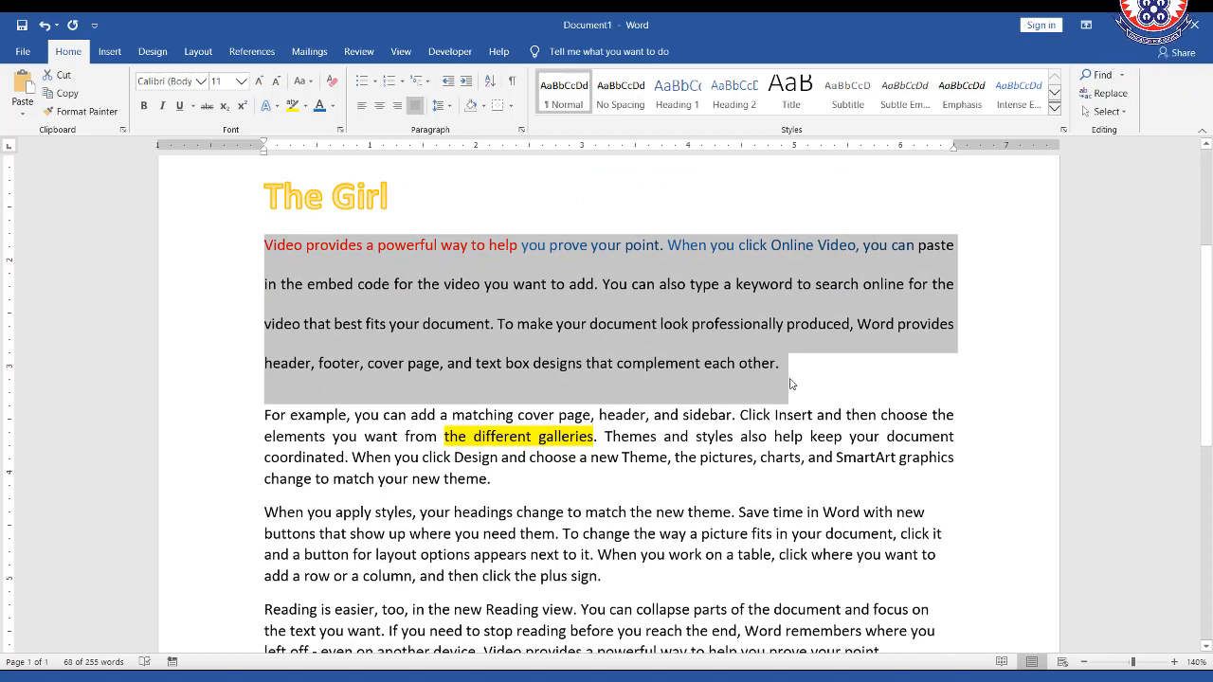
click(452, 111)
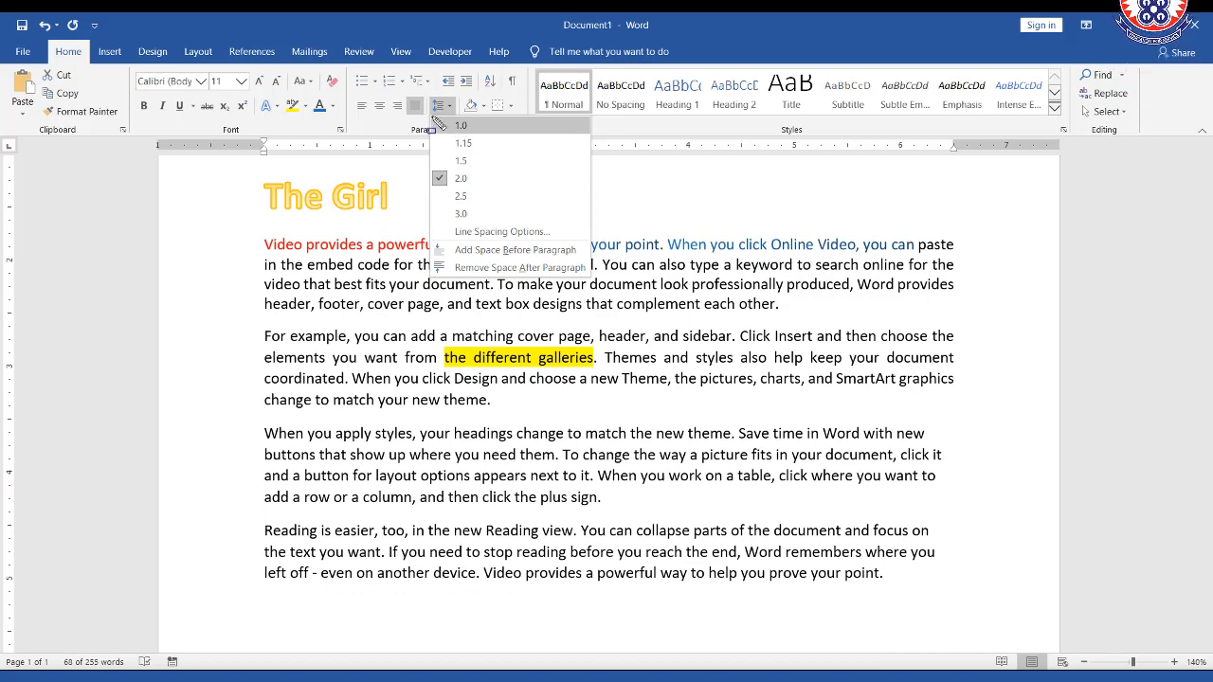
drag(430, 117, 588, 135)
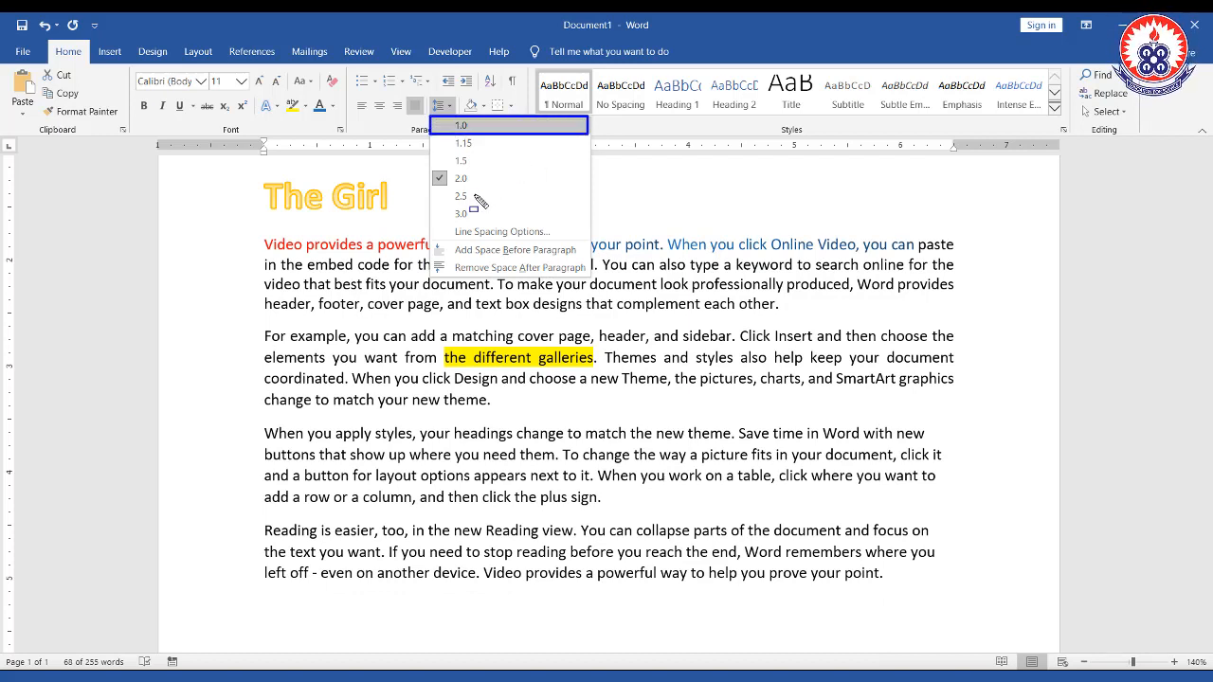
drag(430, 210, 588, 224)
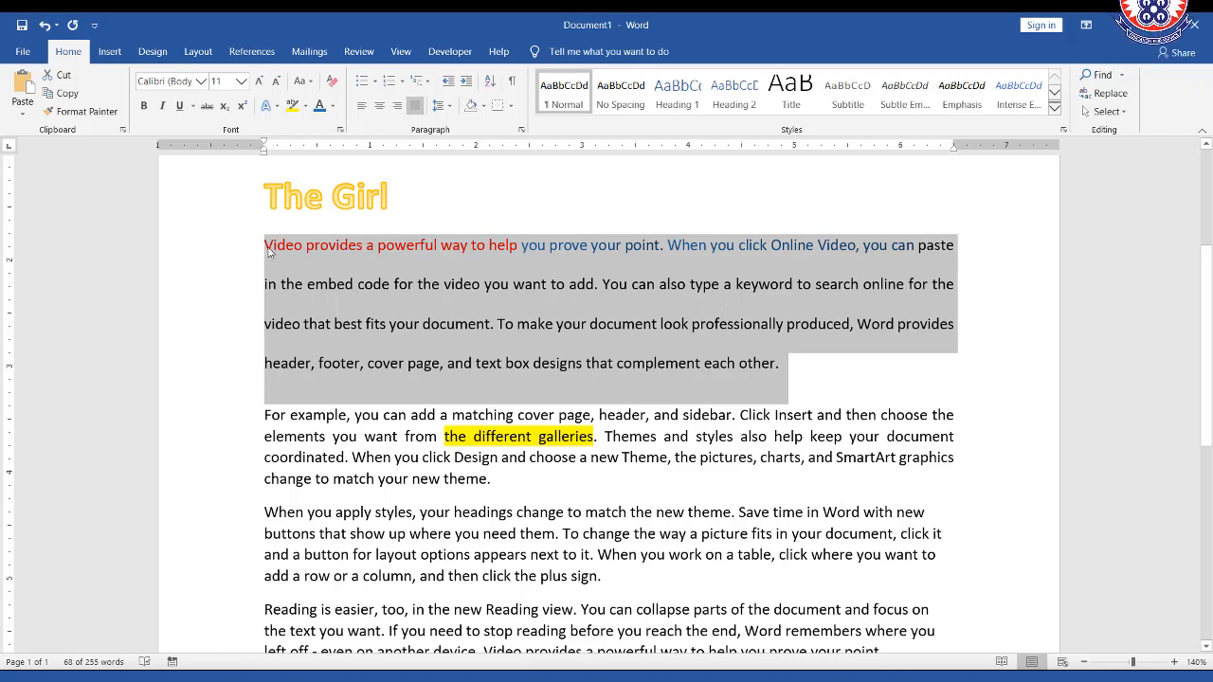
Insert an empty line above the paragraph beginning "Video provides a powerful way" and set that line's spacing to 1.0.
click(267, 248)
key(Return)
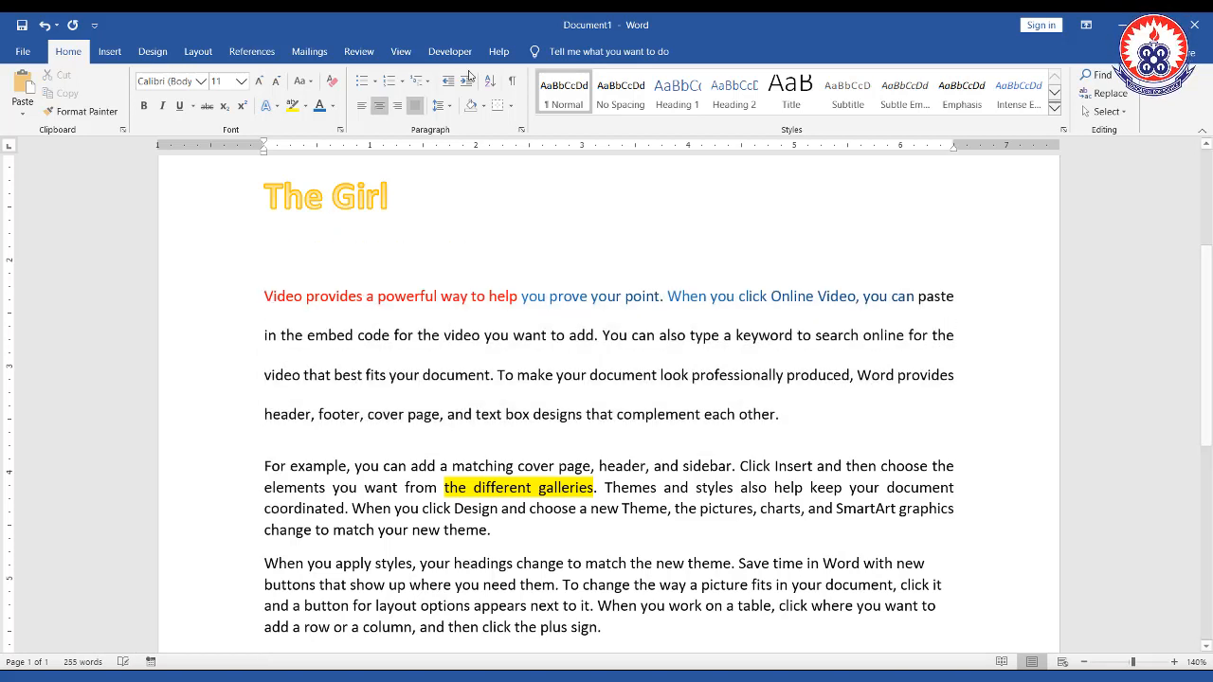
key(Up)
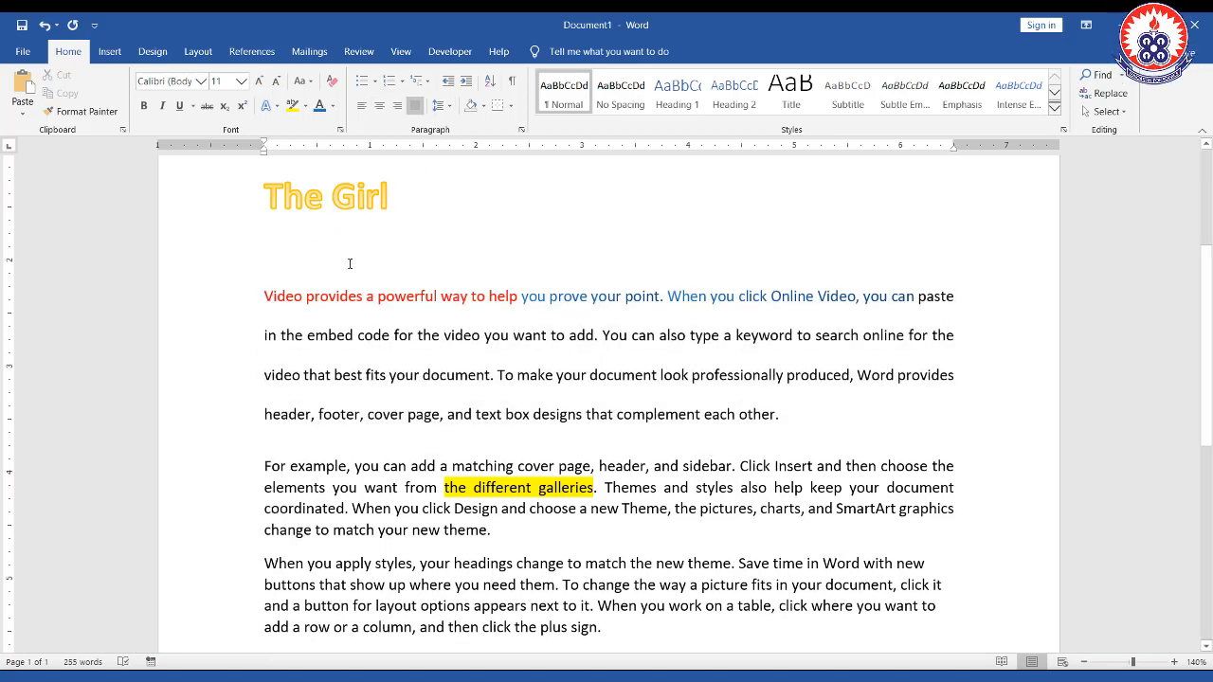
click(439, 106)
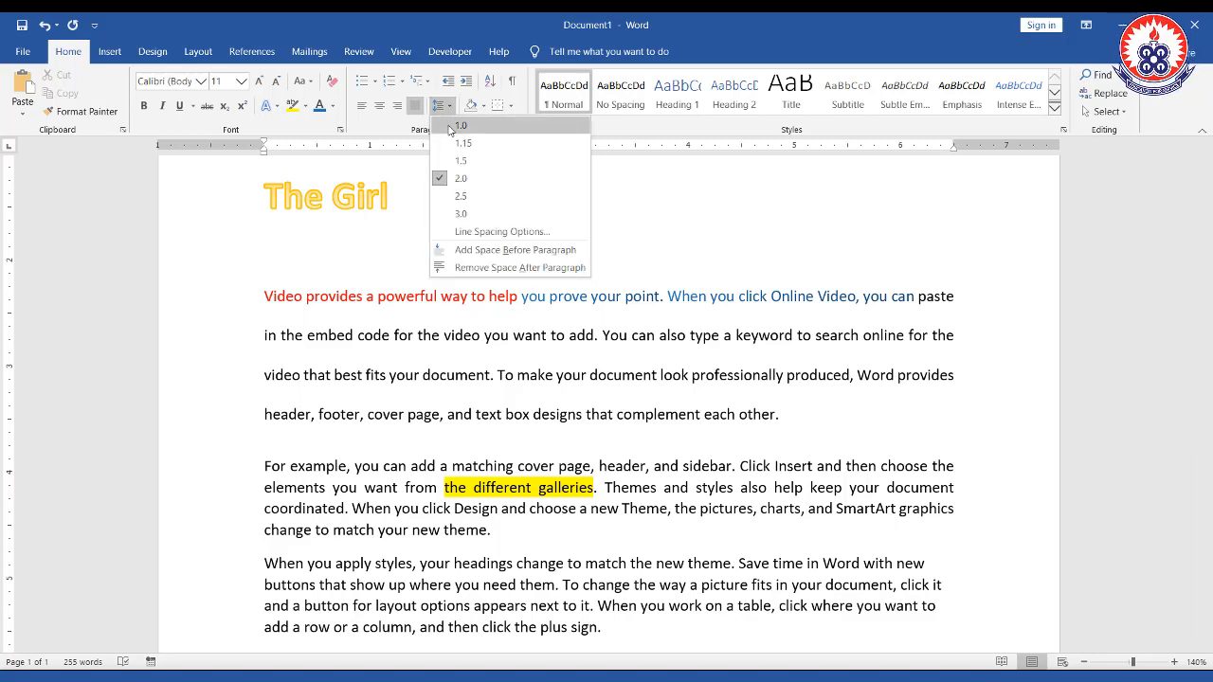
click(452, 129)
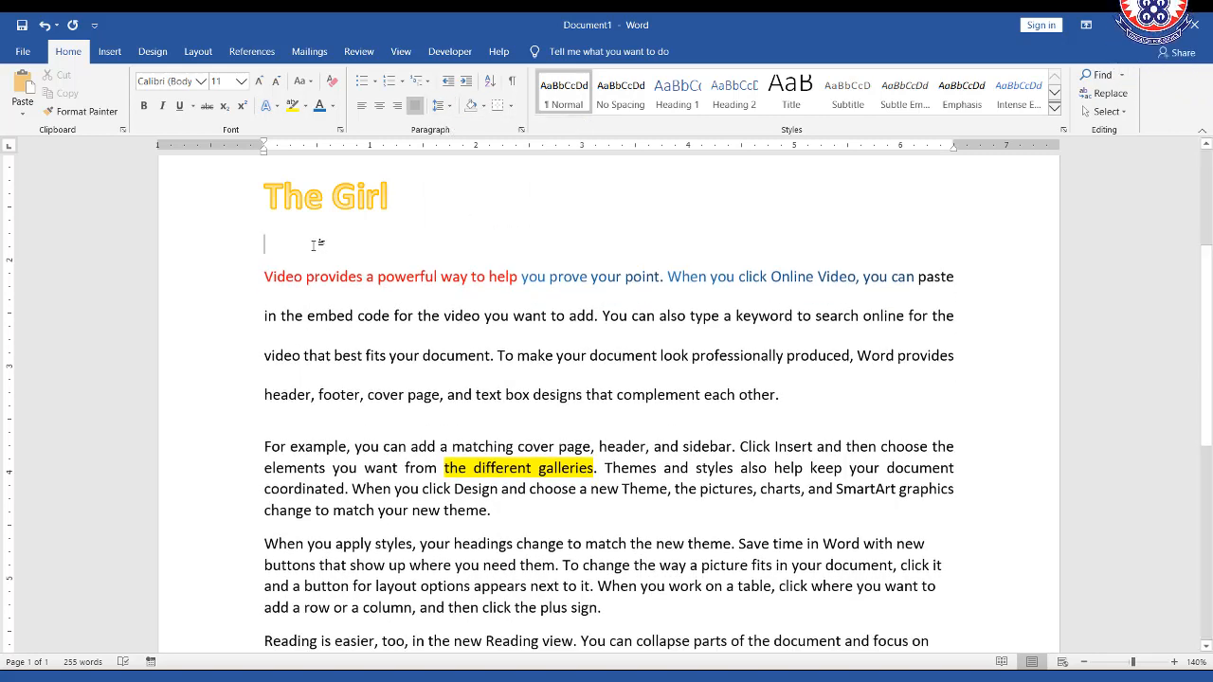
Enter "THE GIRL IS A VERY HARDWORKING FELLOW" on the empty line under the heading "The Girl" and start a new line.
text(THE)
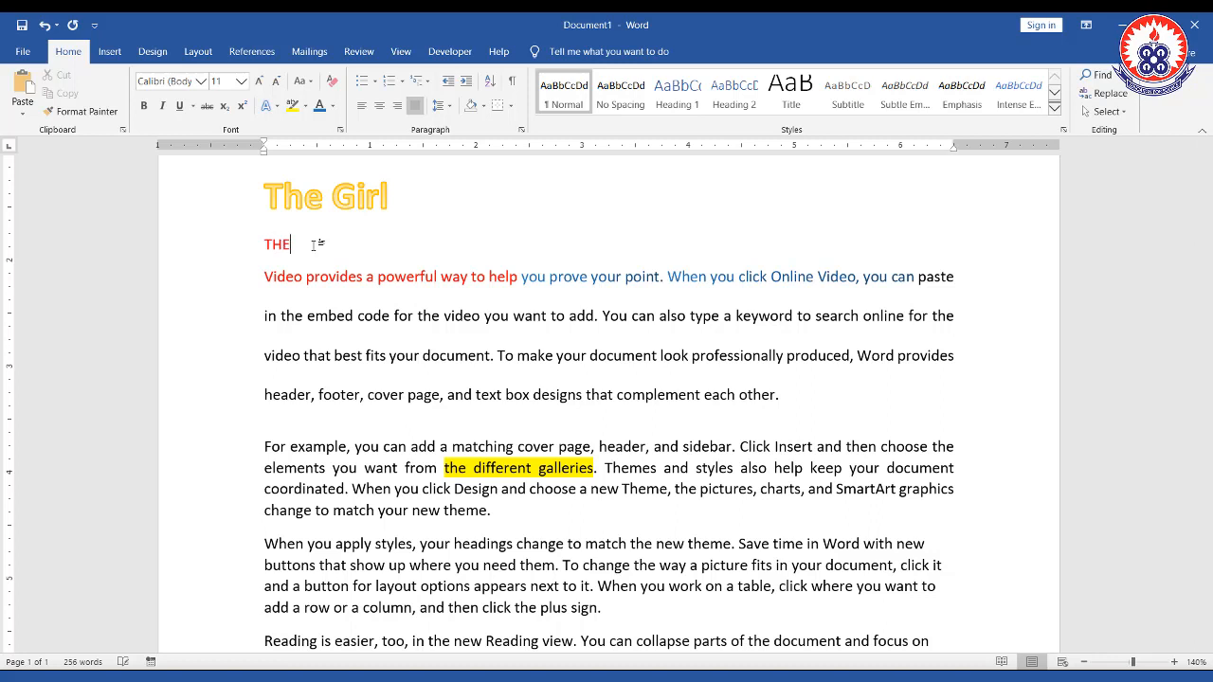
text( GIRL IS A VERY HAR)
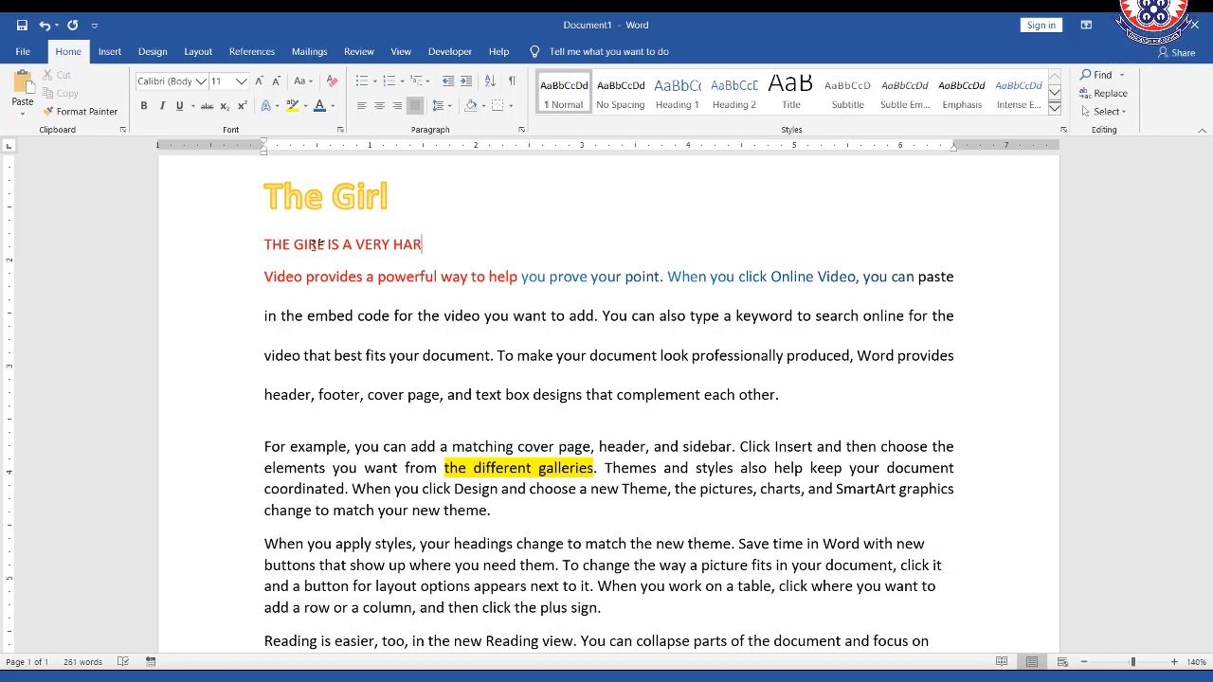
text(D)
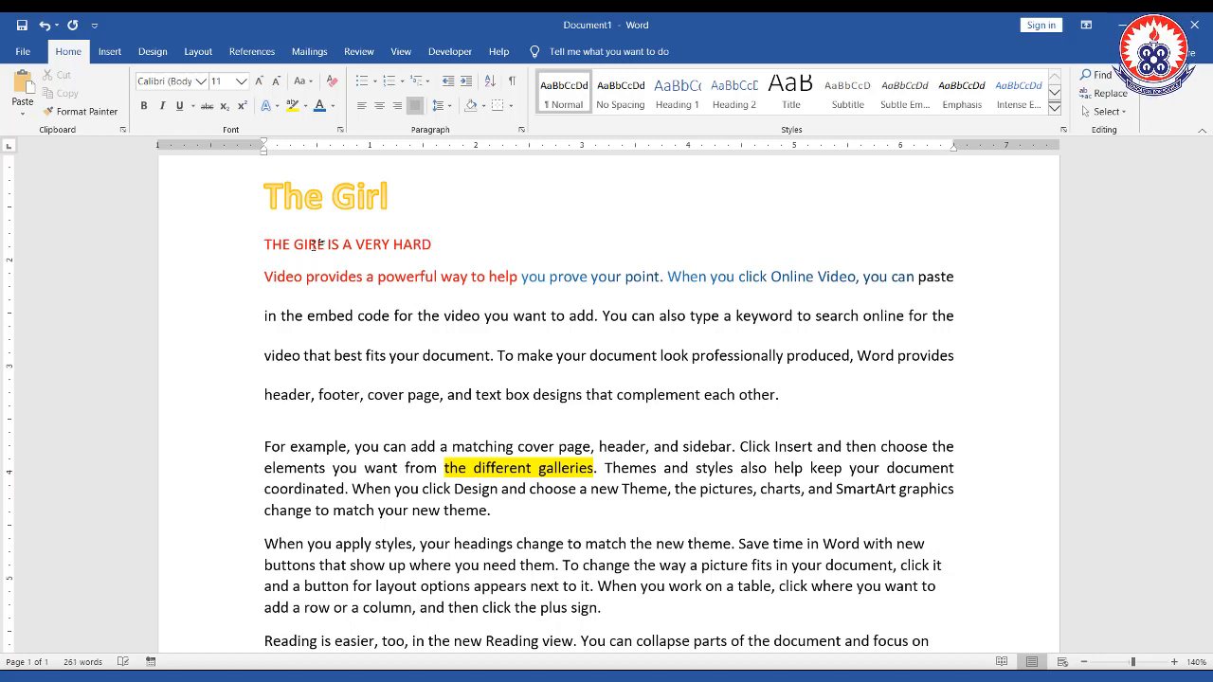
text(WORKING)
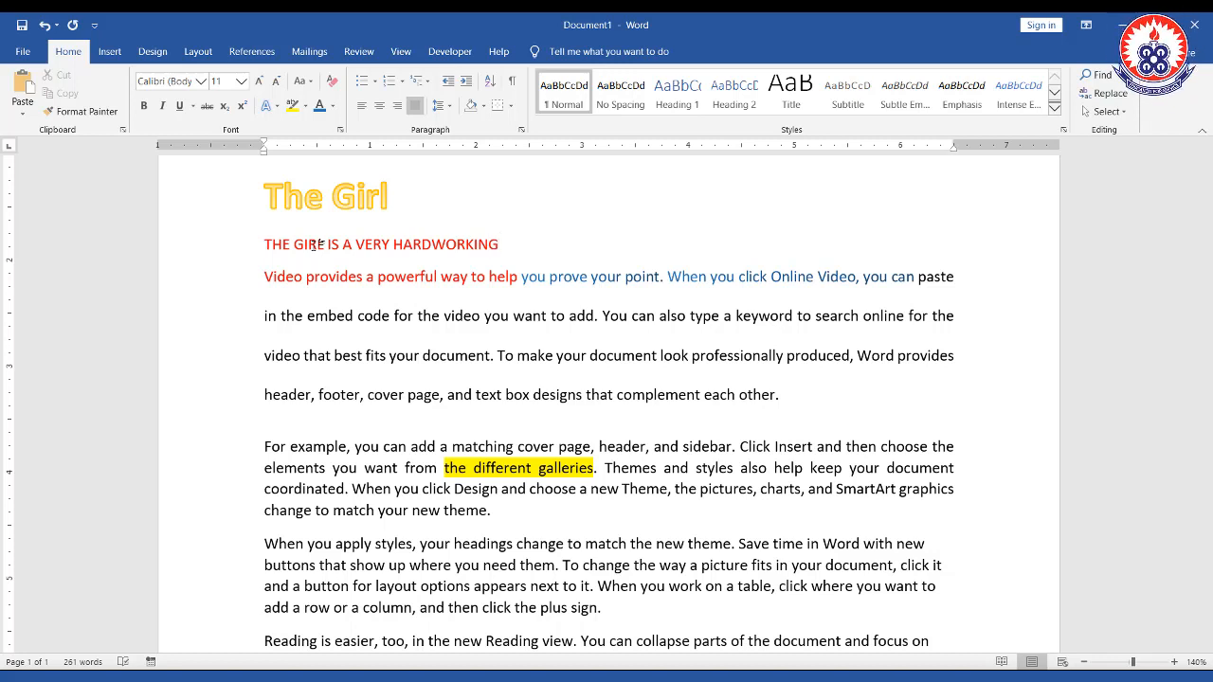
text( FEL)
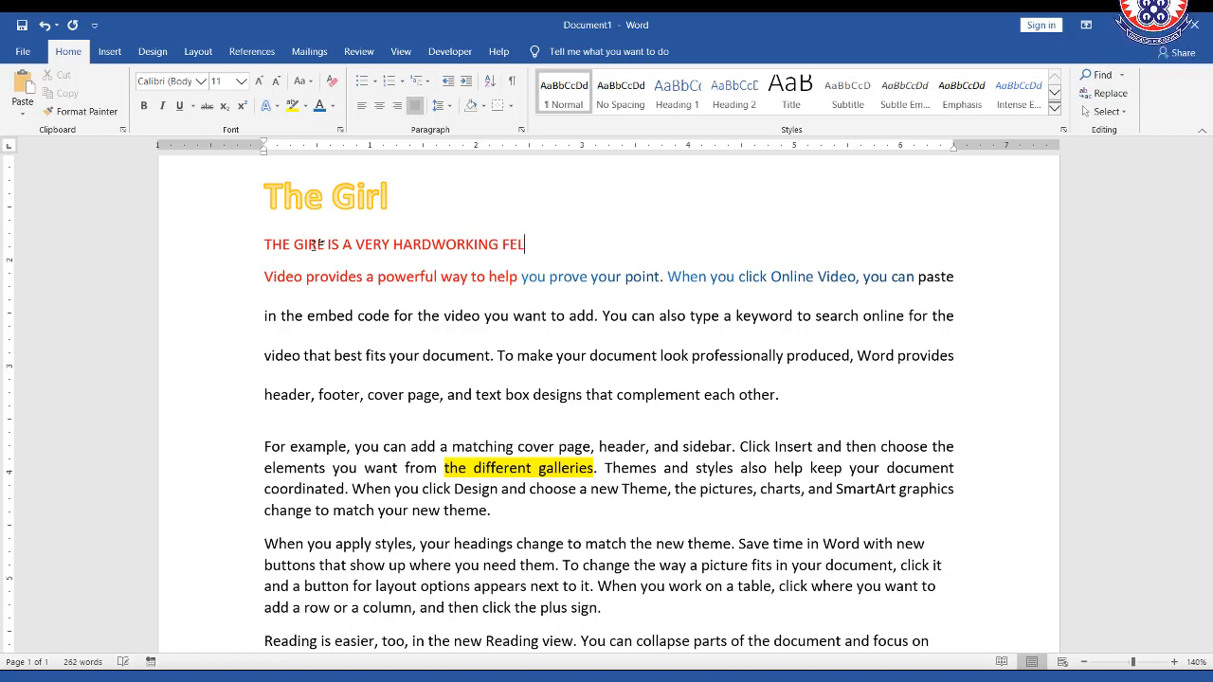
text(LOW)
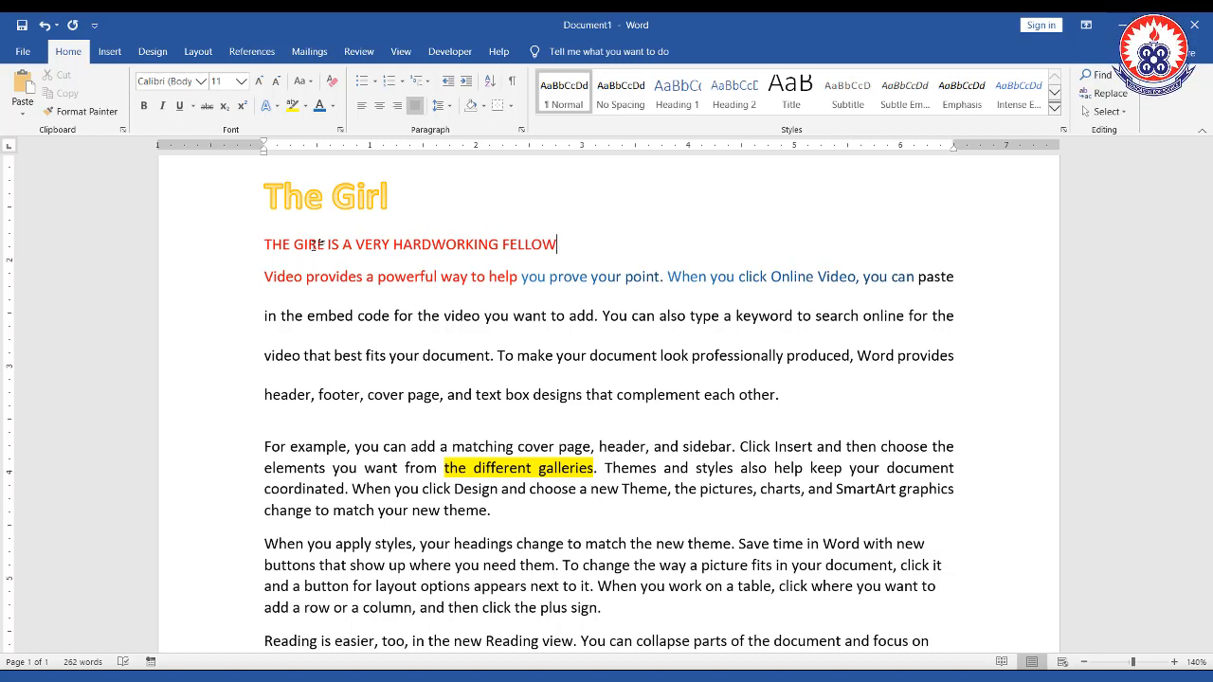
key(Return)
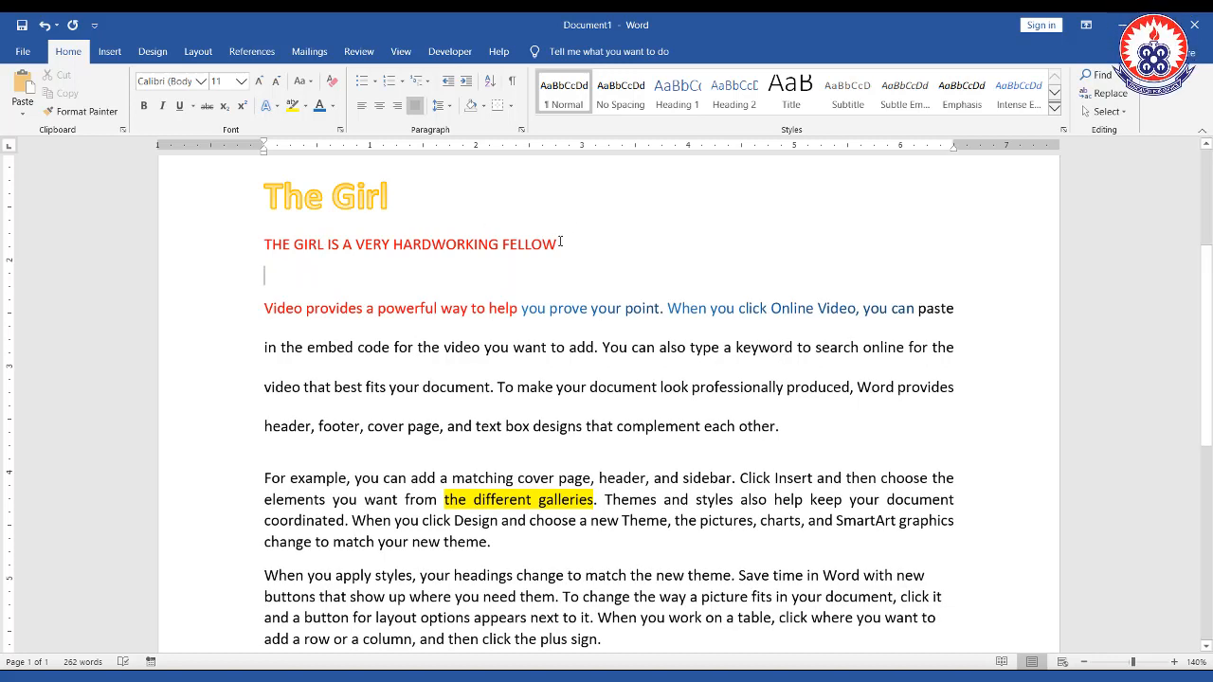
Duplicate the line "THE GIRL IS A VERY HARDWORKING FELLOW" directly below itself and select both copies.
drag(561, 243, 266, 251)
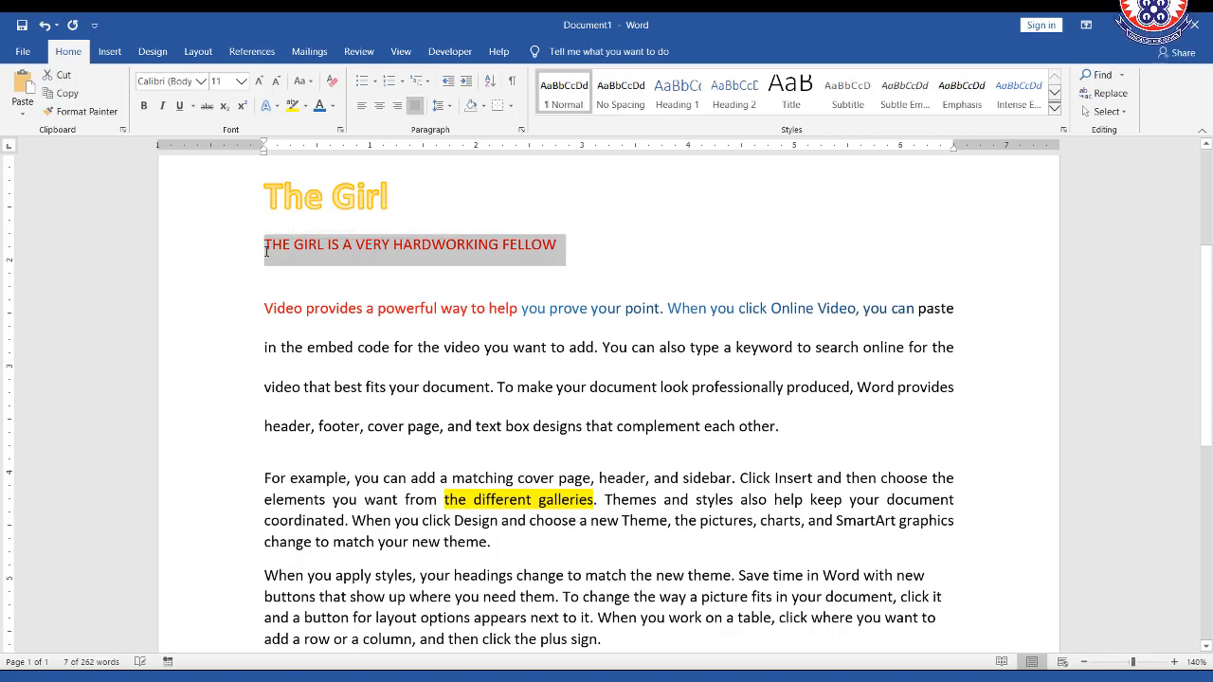
key(ctrl+c)
click(274, 286)
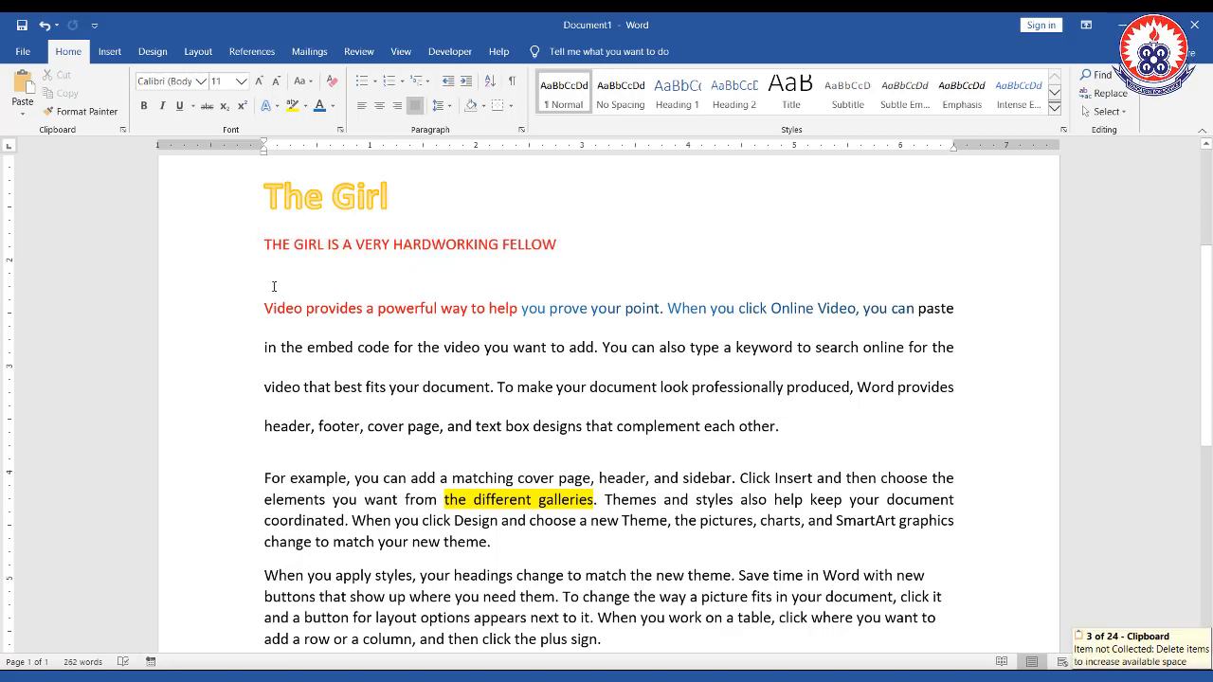
key(ctrl+v)
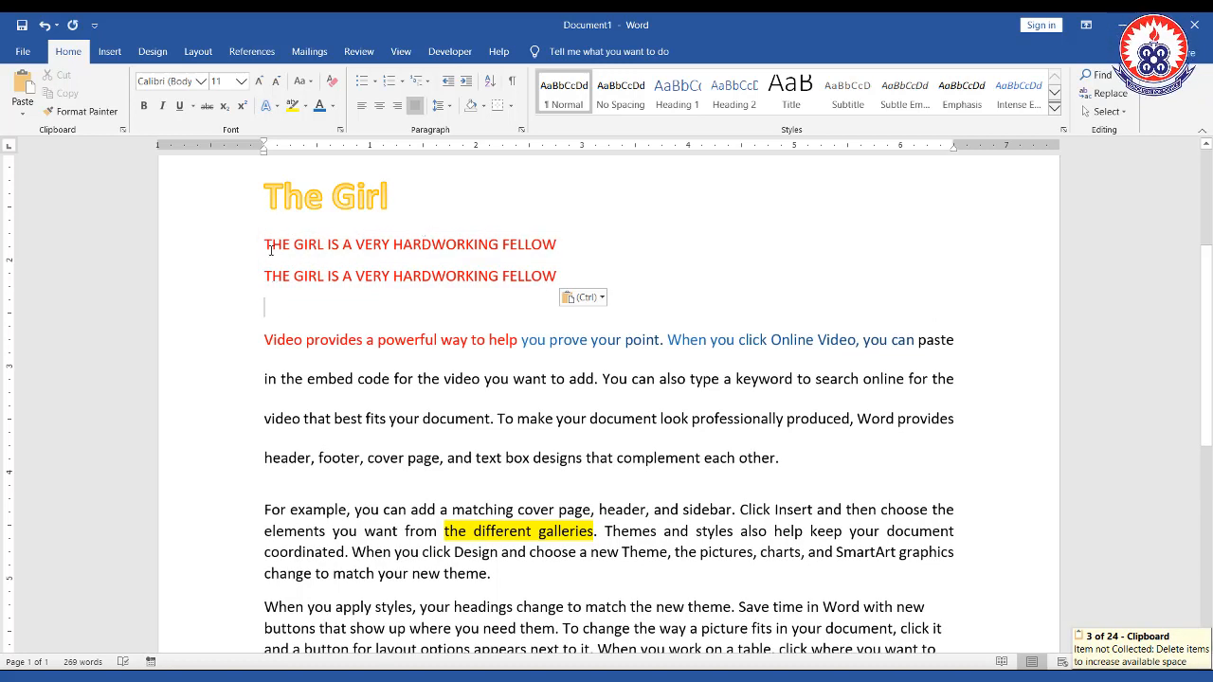
drag(263, 244, 550, 285)
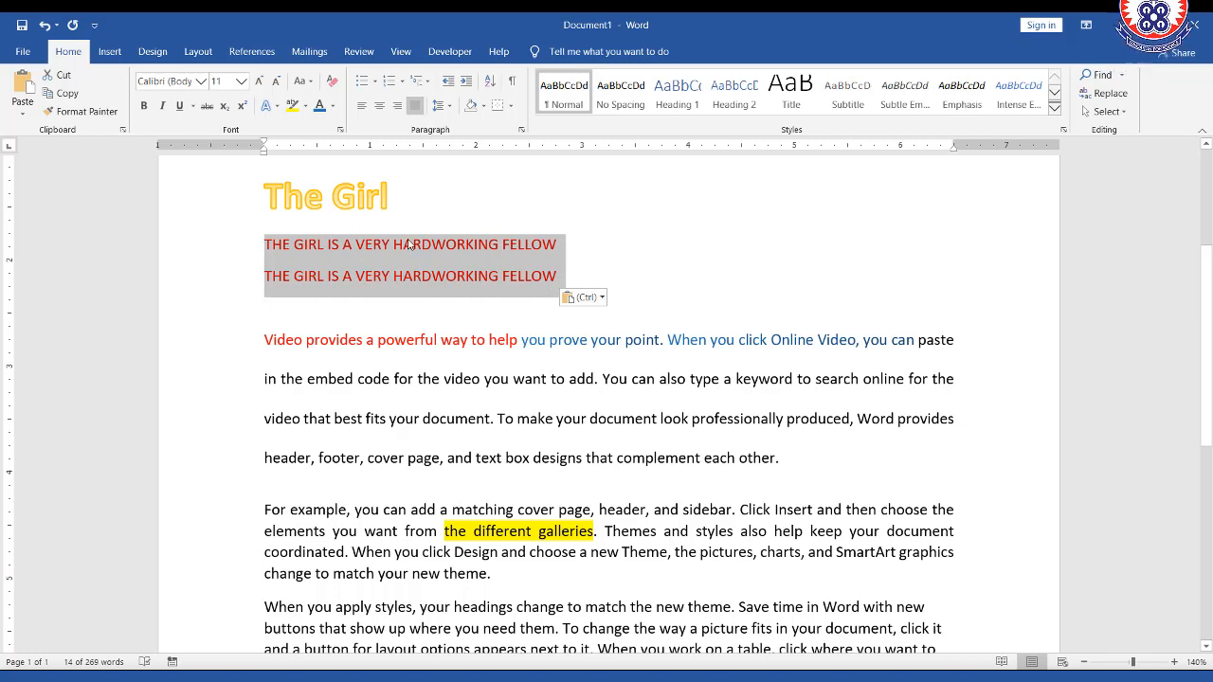
Add three filler lines below the duplicated sentence: "KLJKJLKJLJ", "KJKLJLJLJLK" and a row of repeated J letters.
click(602, 248)
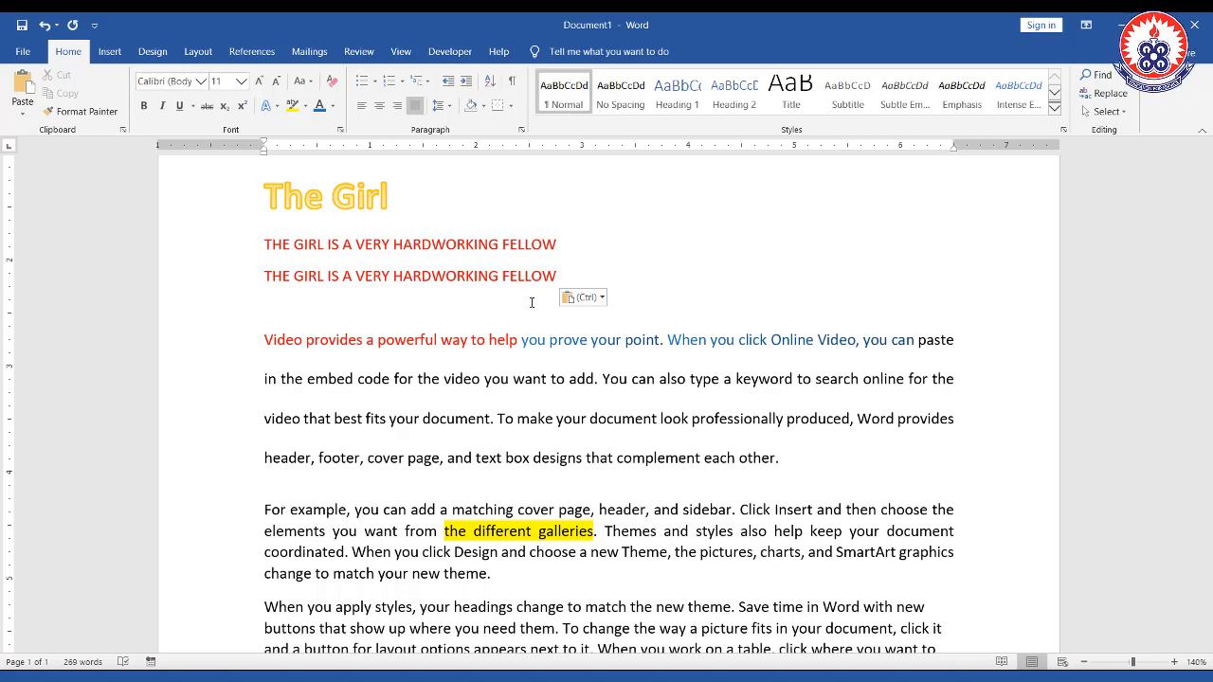
text(KLJKJLKJLJ)
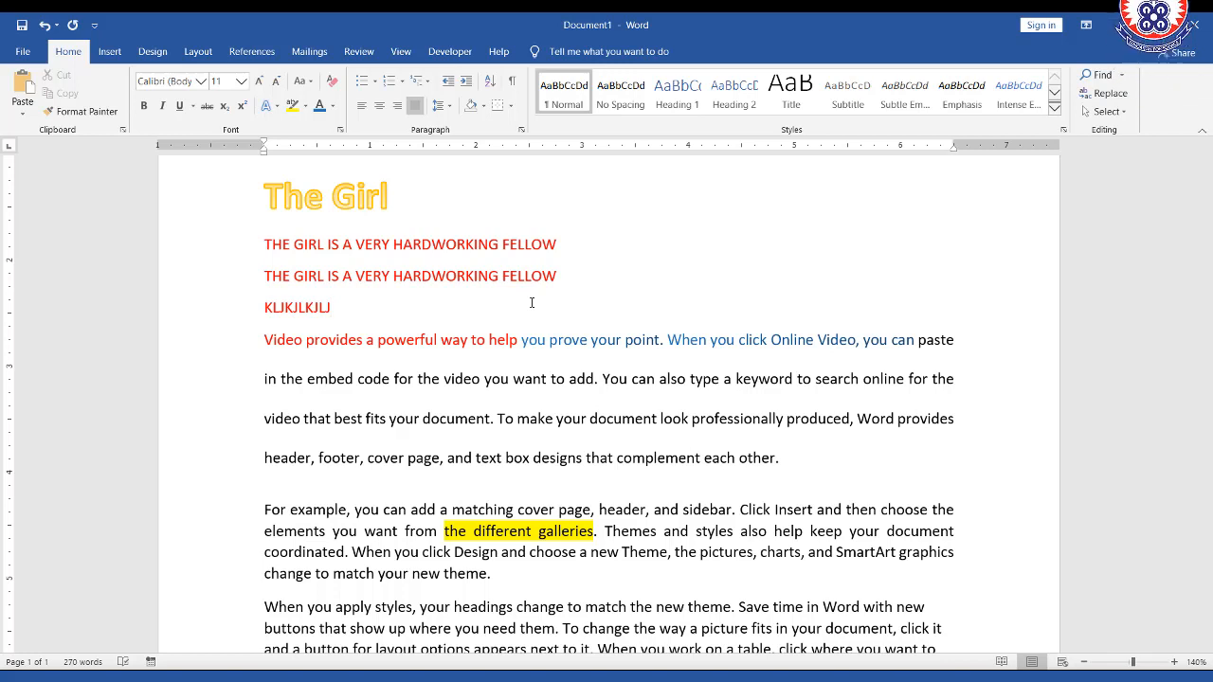
key(Return)
text(KJKLJLJLK)
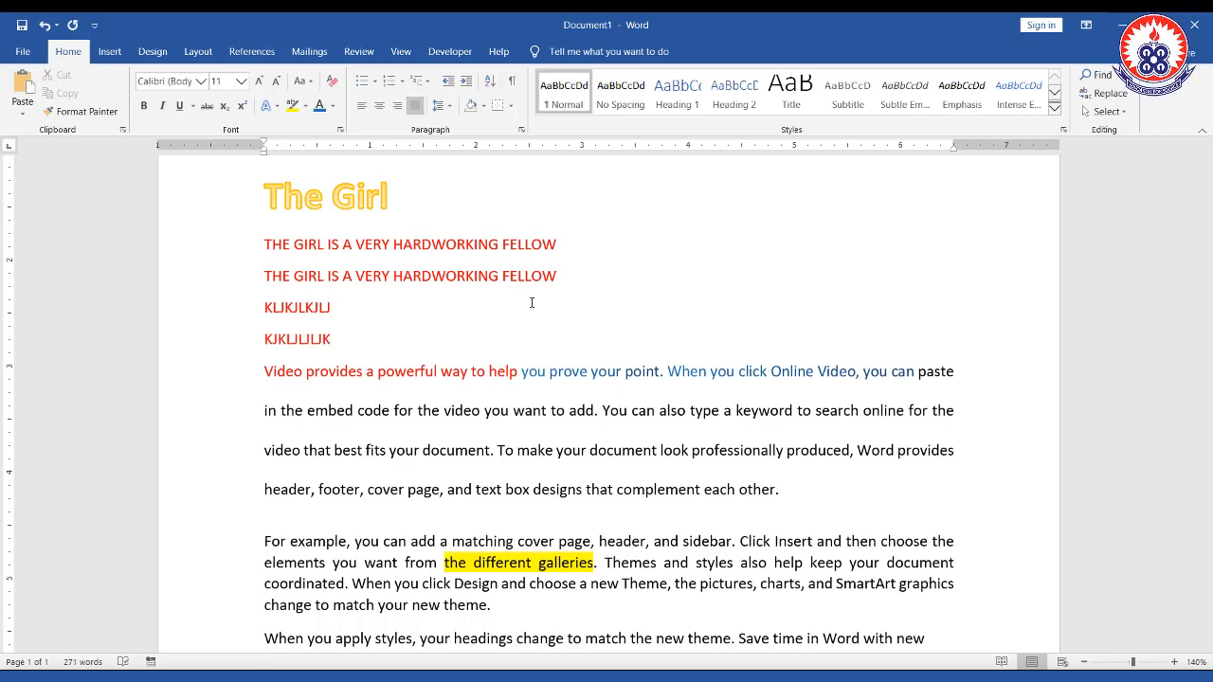
key(Return)
text(J)
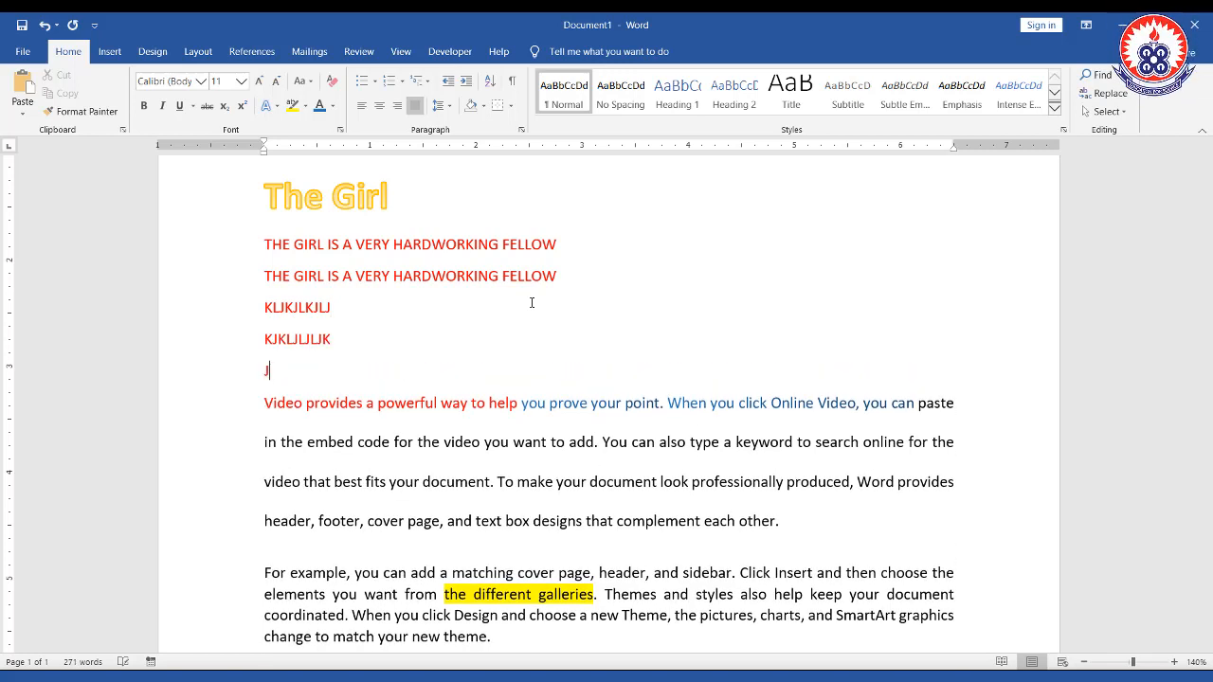
text(JJJJJJJJJJJJJJJJJJJJJJJJ)
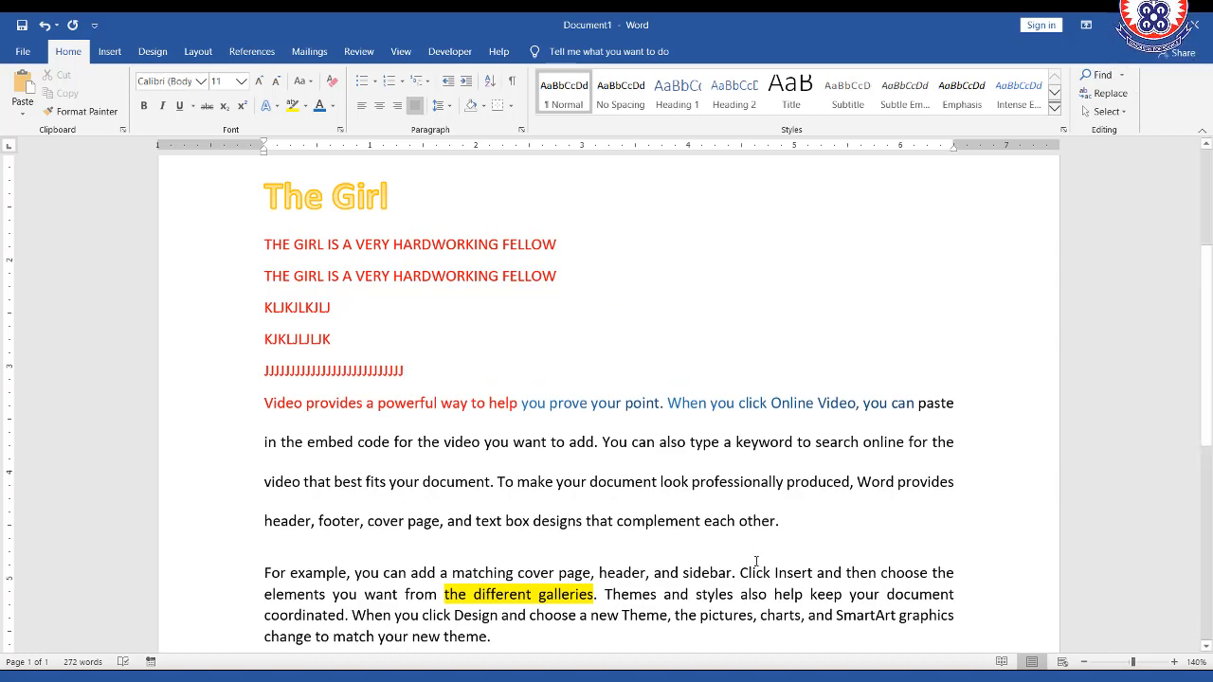
Examine the line spacing of the second body paragraph, outlining the paragraph and its individual lines with temporary rectangles.
scroll(759, 556, down, 1)
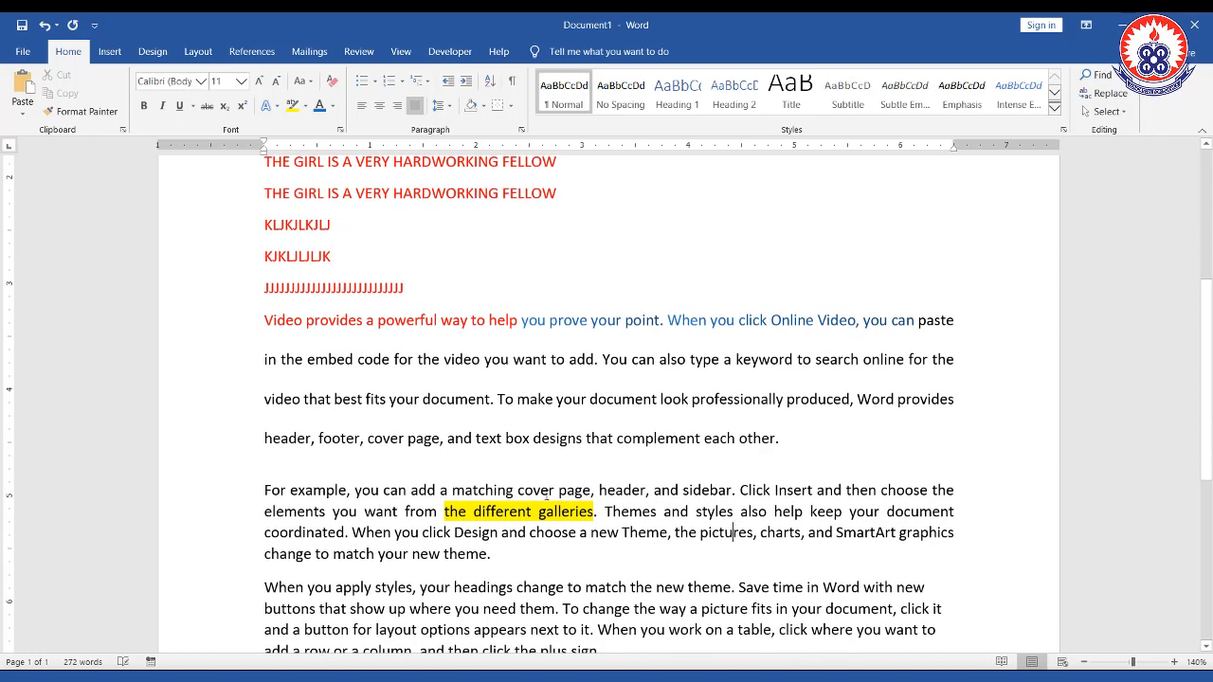
drag(546, 490, 614, 511)
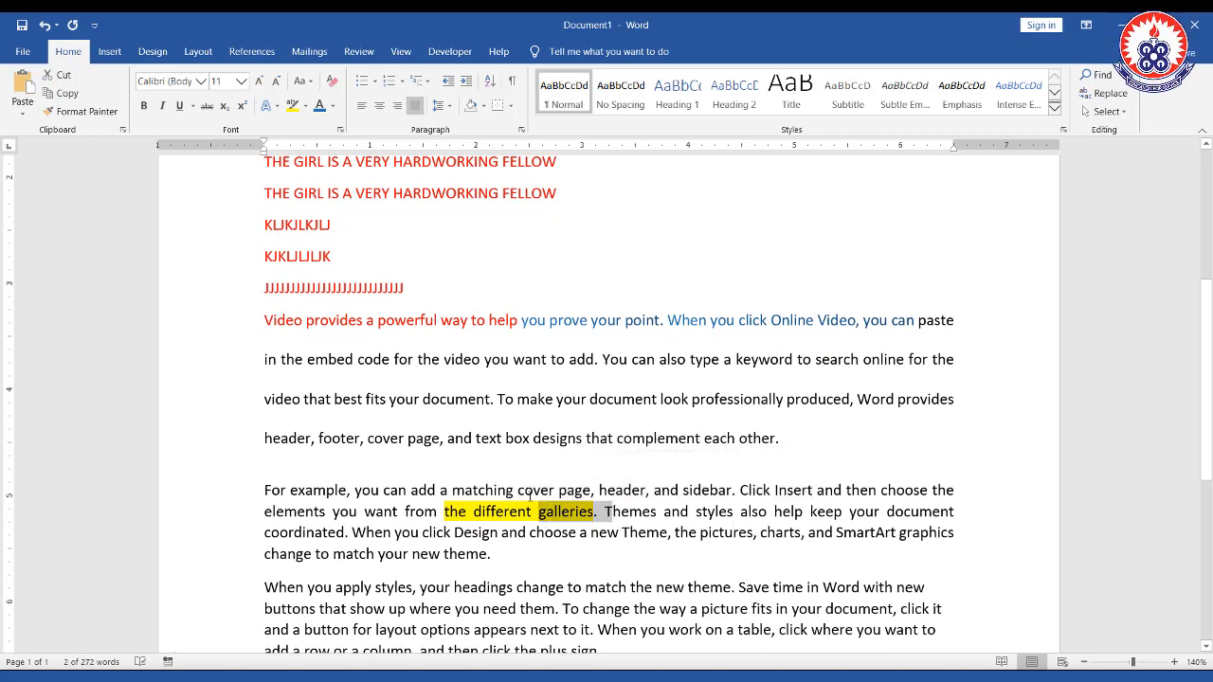
drag(256, 482, 967, 568)
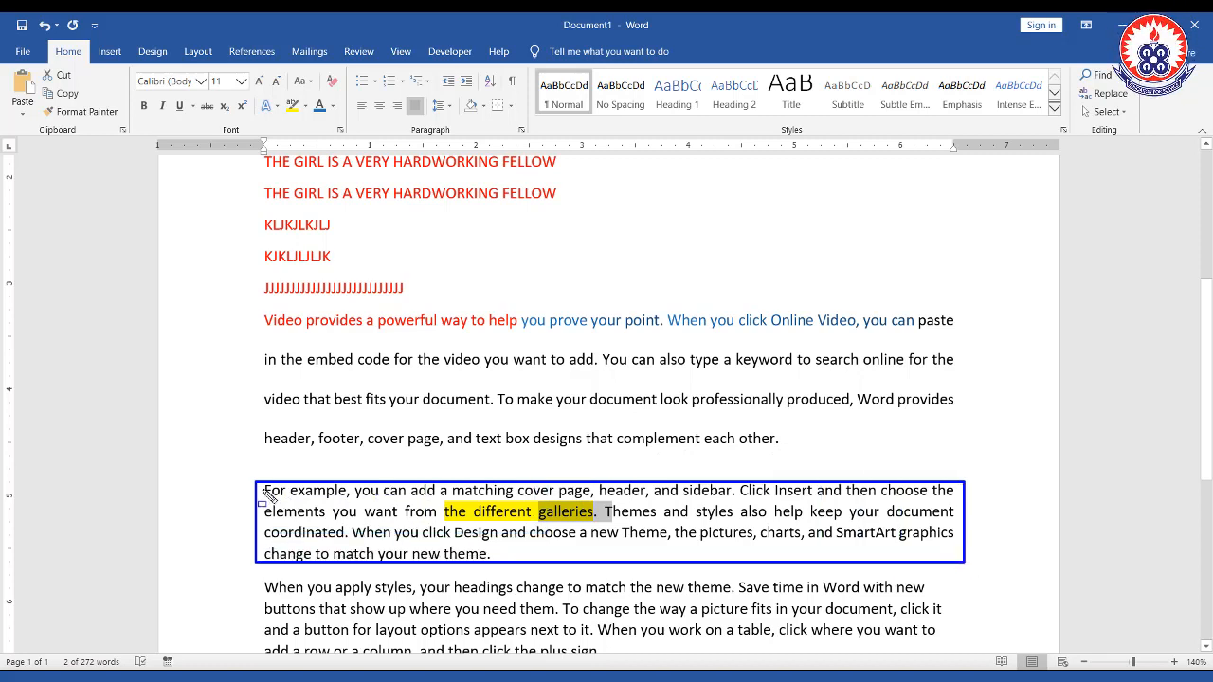
mouse_move(262, 486)
mouse_down()
mouse_move(938, 516)
mouse_move(935, 498)
mouse_up()
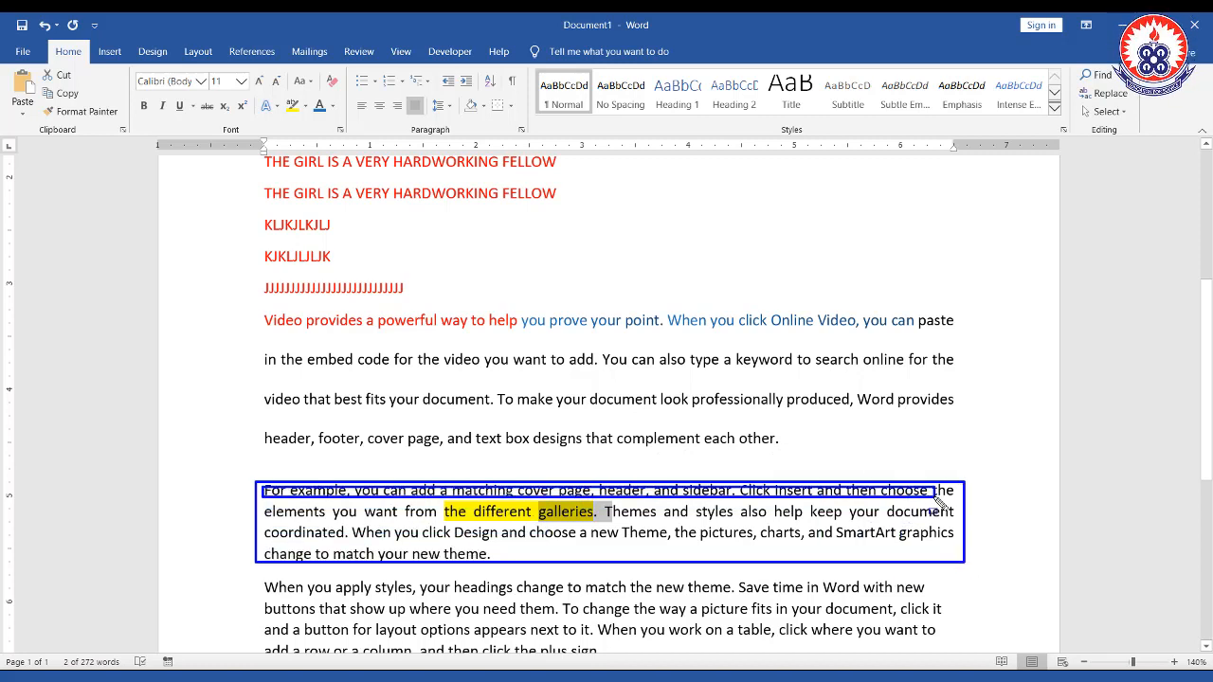
mouse_move(259, 502)
mouse_down()
mouse_move(374, 531)
mouse_move(926, 544)
mouse_move(965, 536)
mouse_move(958, 526)
mouse_up()
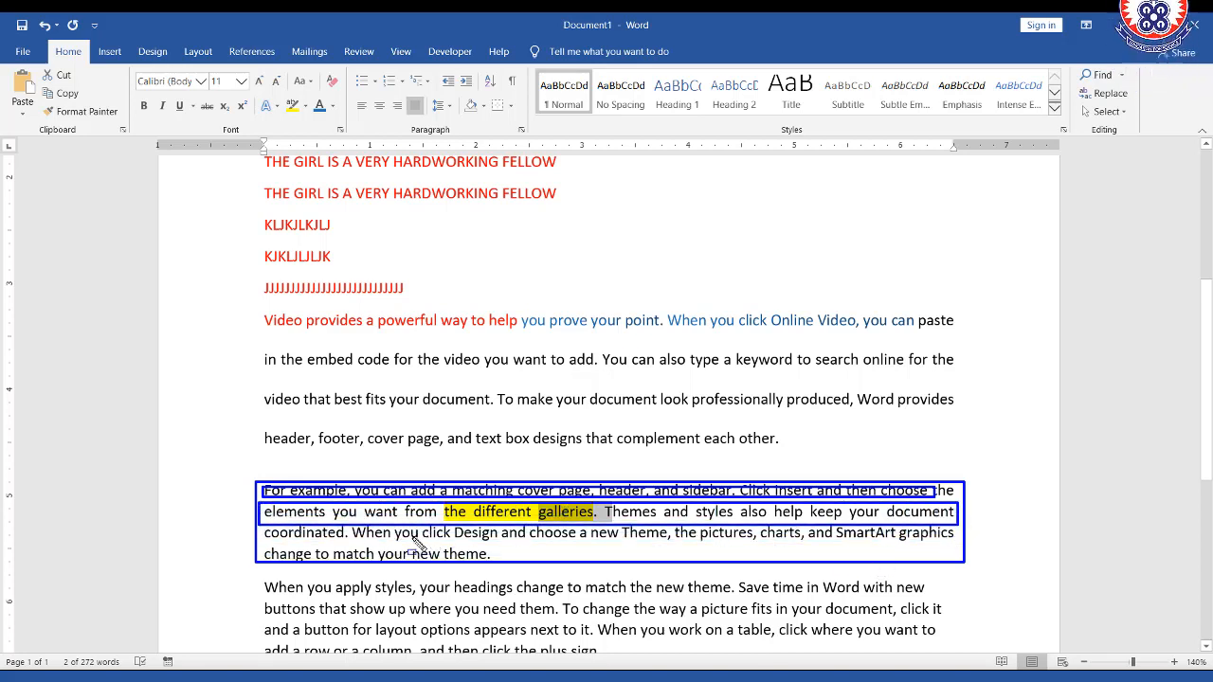
mouse_move(262, 528)
mouse_down()
mouse_move(986, 540)
mouse_move(966, 552)
mouse_up()
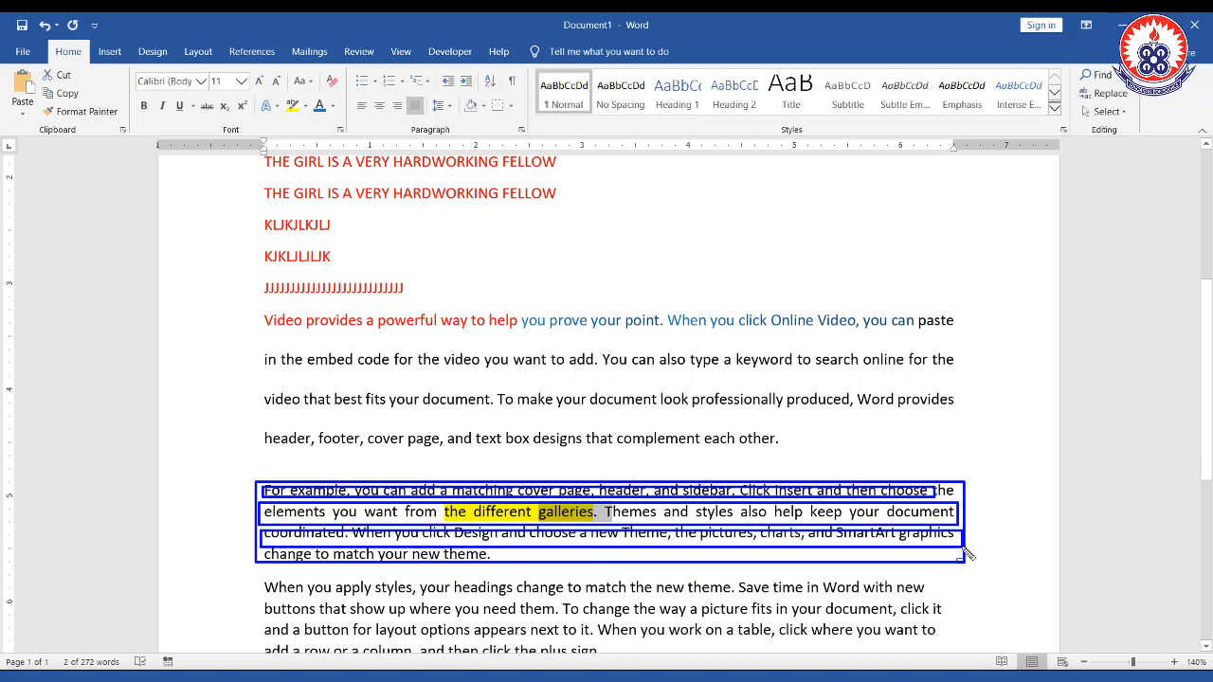
key(Escape)
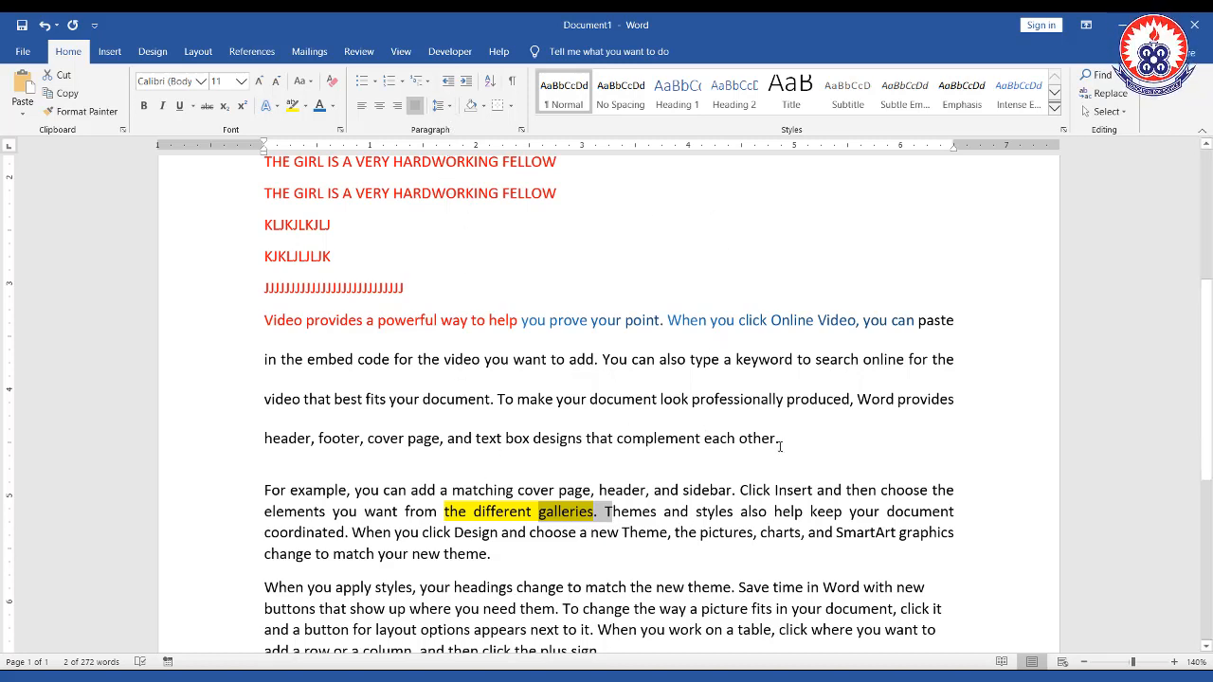
Review the Before, After and At spacing settings in the Line Spacing Options for the second body paragraph, and cancel the dialog.
click(450, 109)
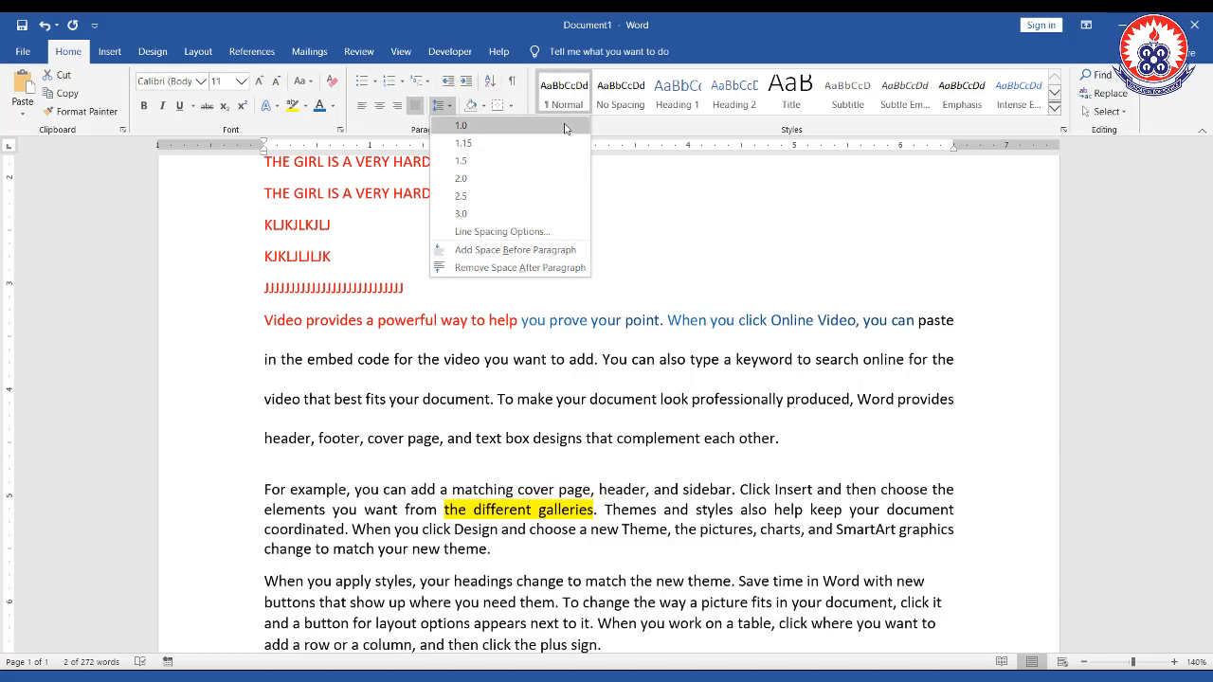
click(524, 235)
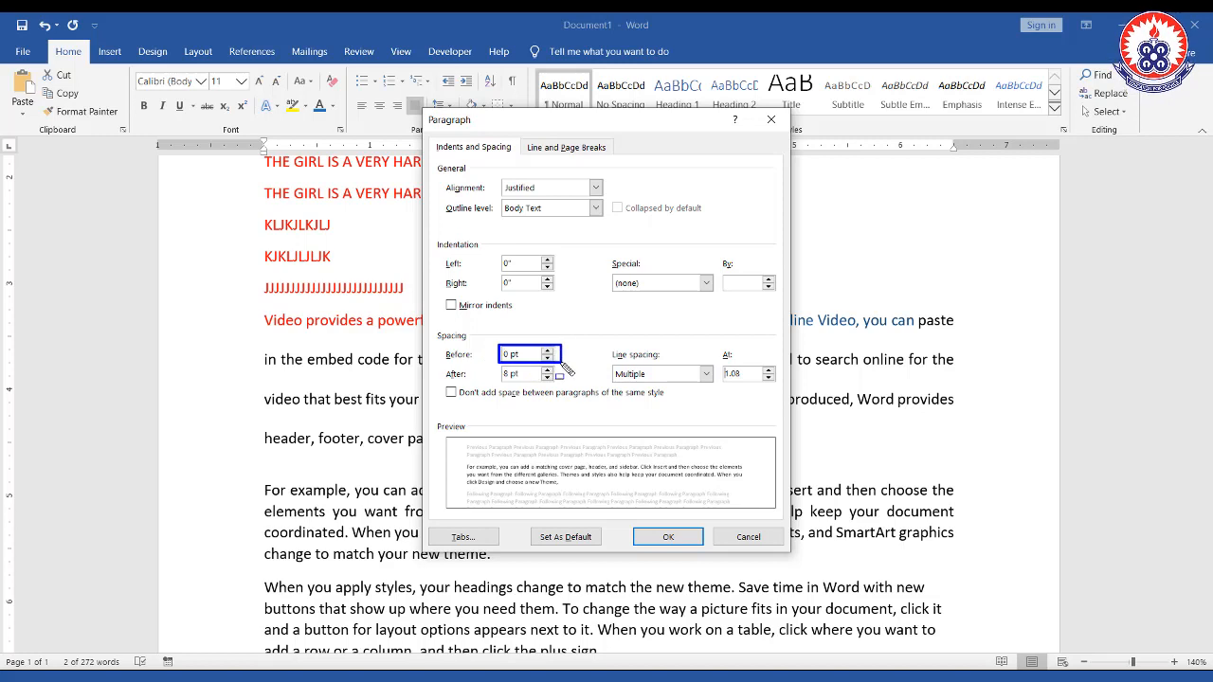
drag(719, 363, 779, 385)
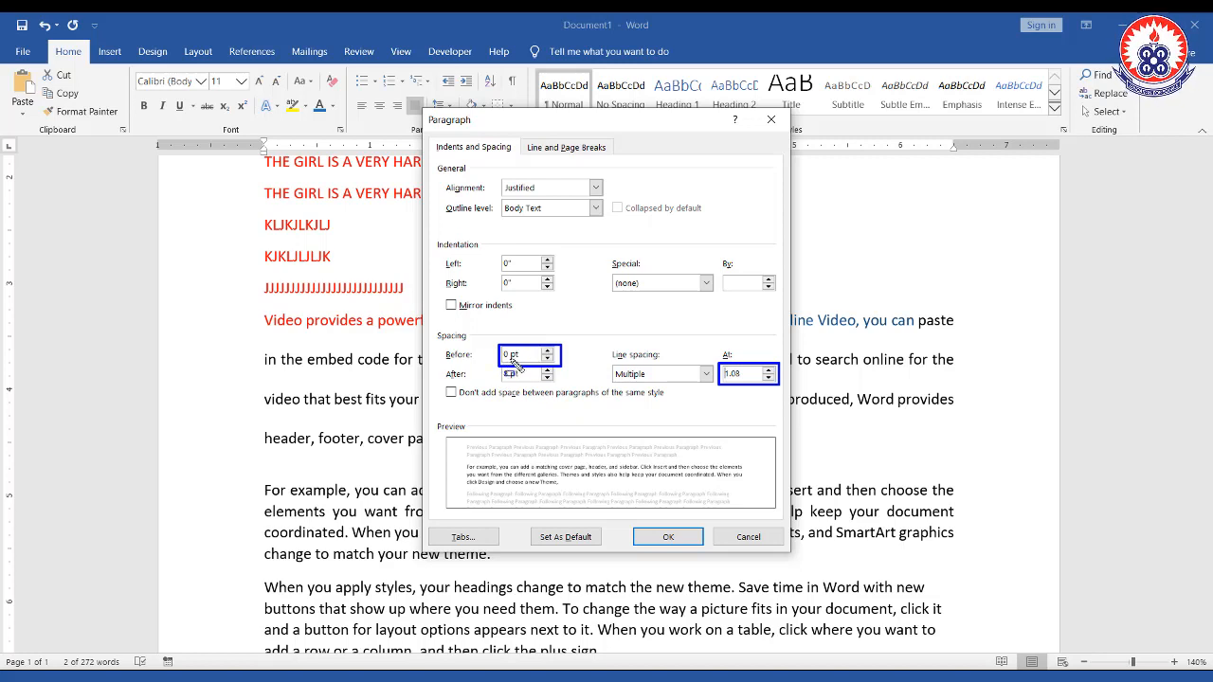
drag(492, 334, 573, 388)
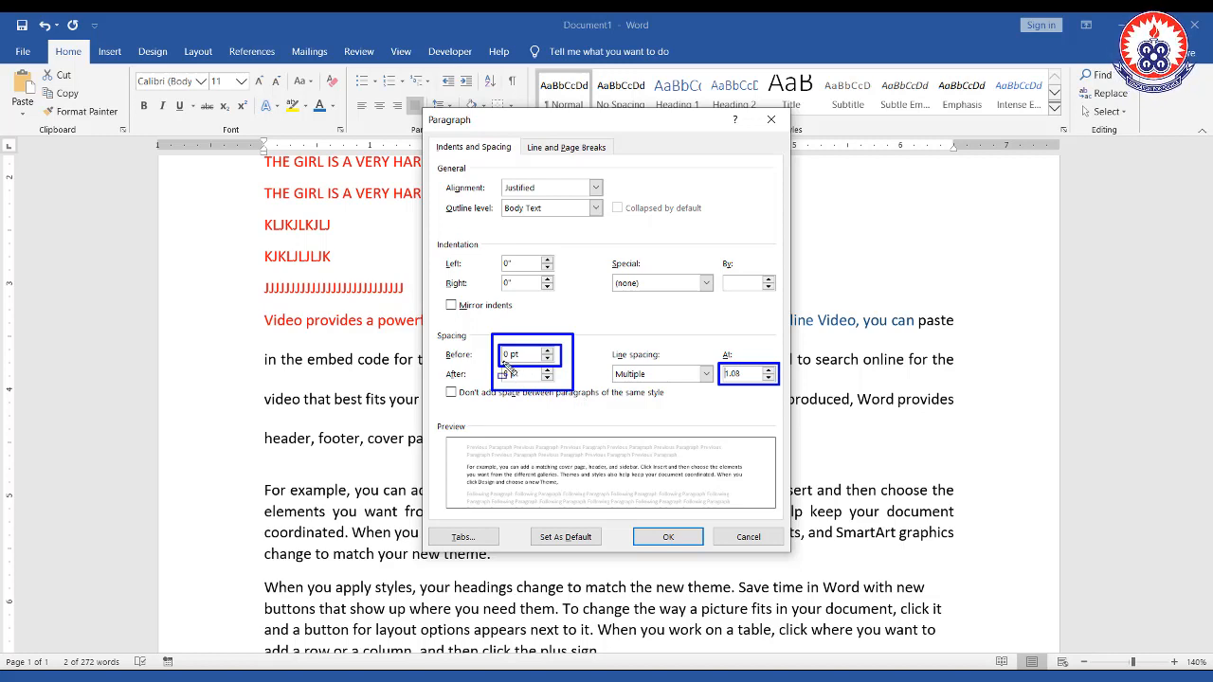
mouse_move(501, 343)
mouse_down()
mouse_move(527, 366)
mouse_move(561, 370)
mouse_move(527, 388)
mouse_move(565, 390)
mouse_up()
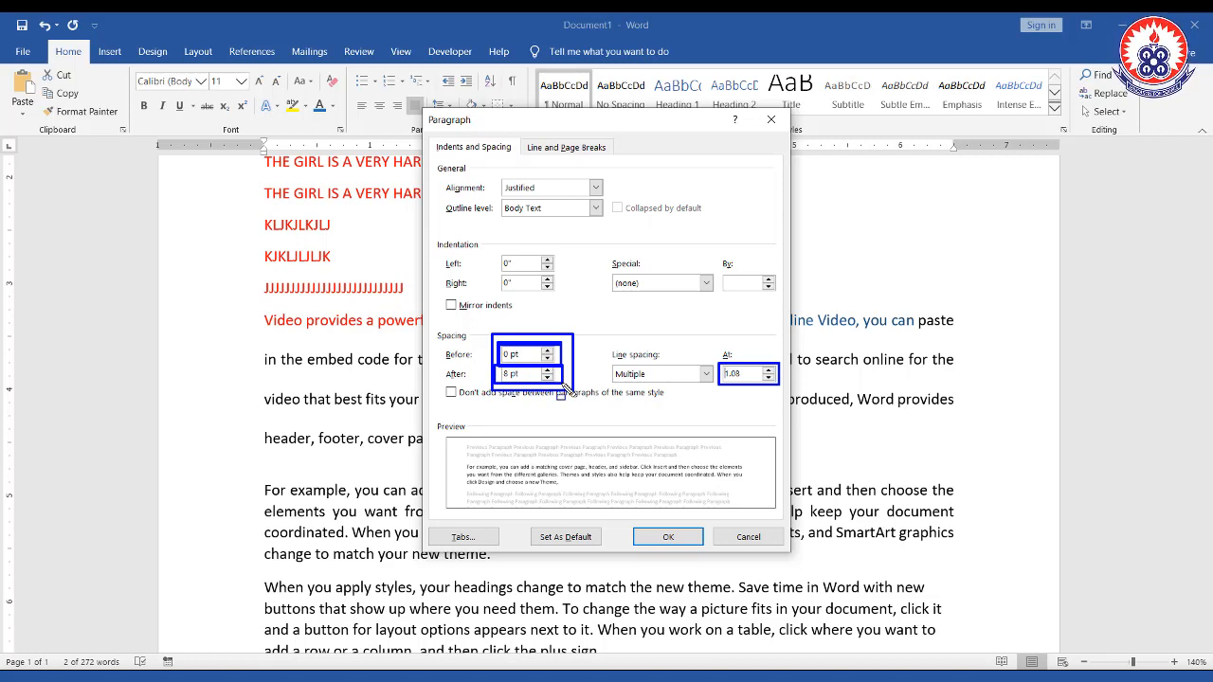
mouse_move(429, 341)
mouse_down()
mouse_move(484, 360)
mouse_move(456, 375)
mouse_move(487, 384)
mouse_up()
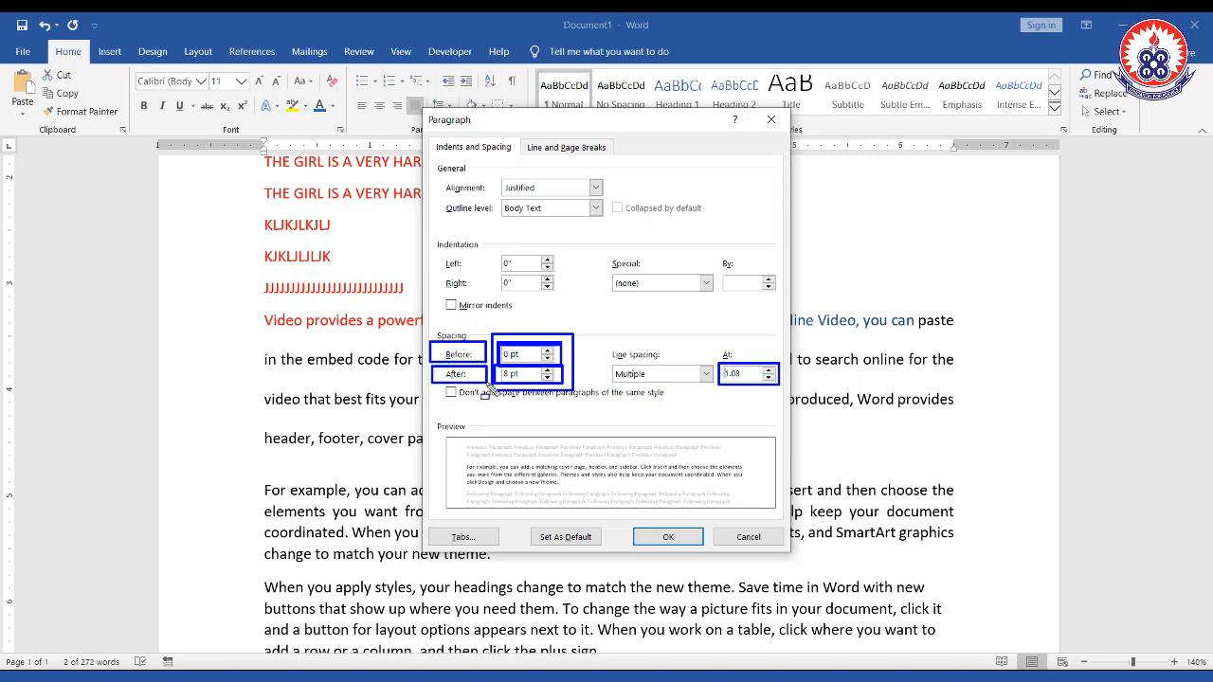
key(Escape)
click(749, 537)
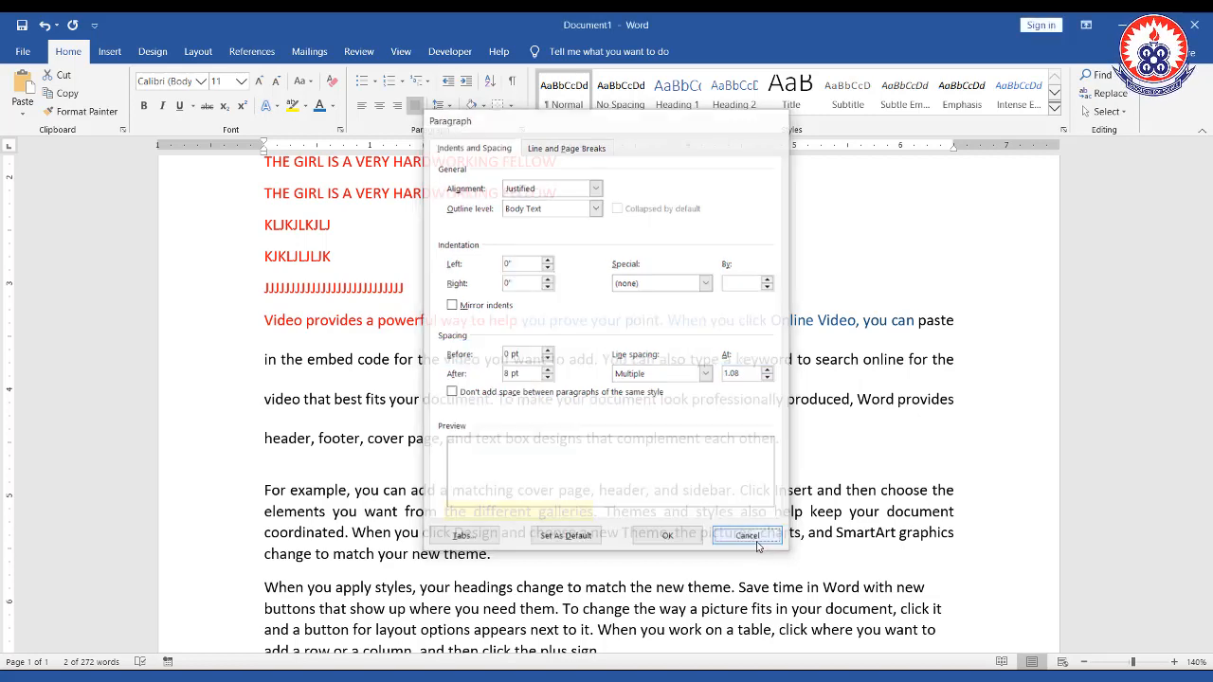
click(391, 296)
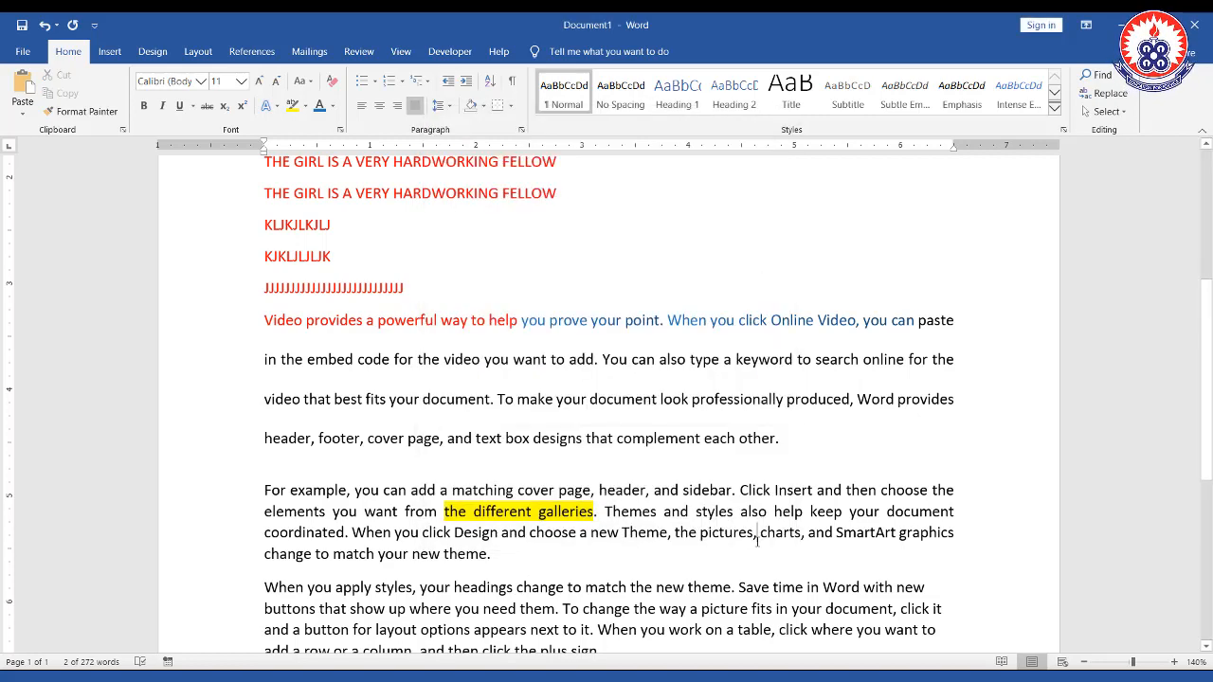
click(447, 105)
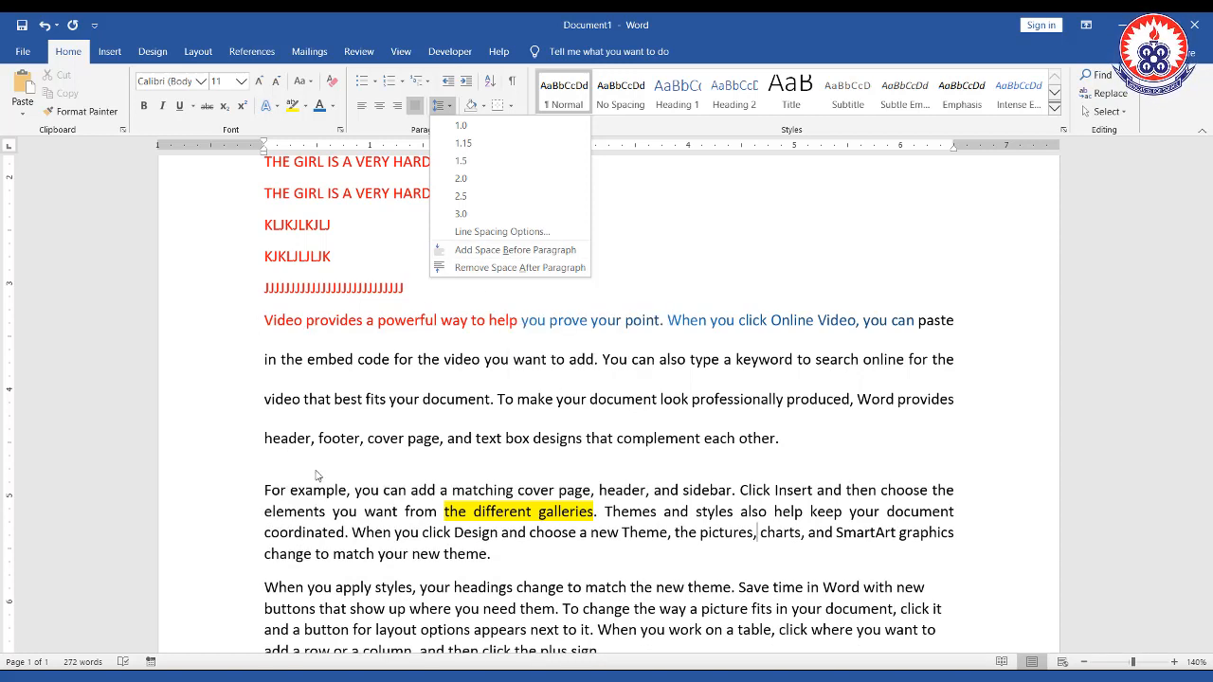
click(264, 491)
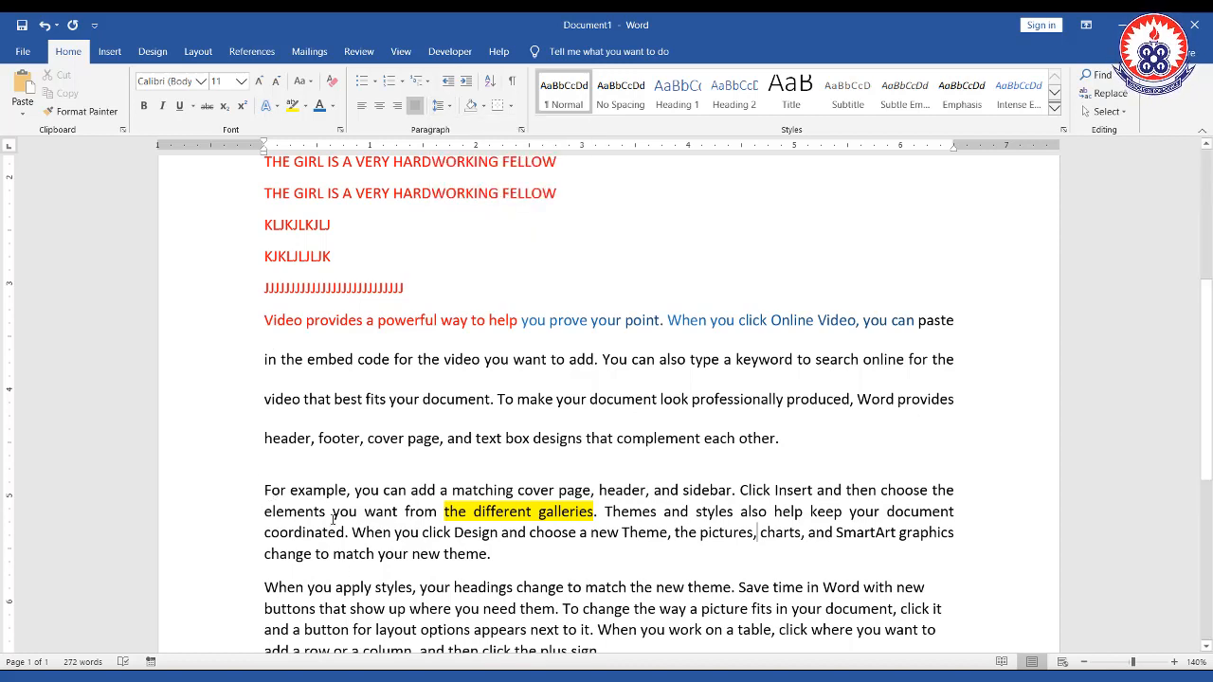
triple_click(289, 491)
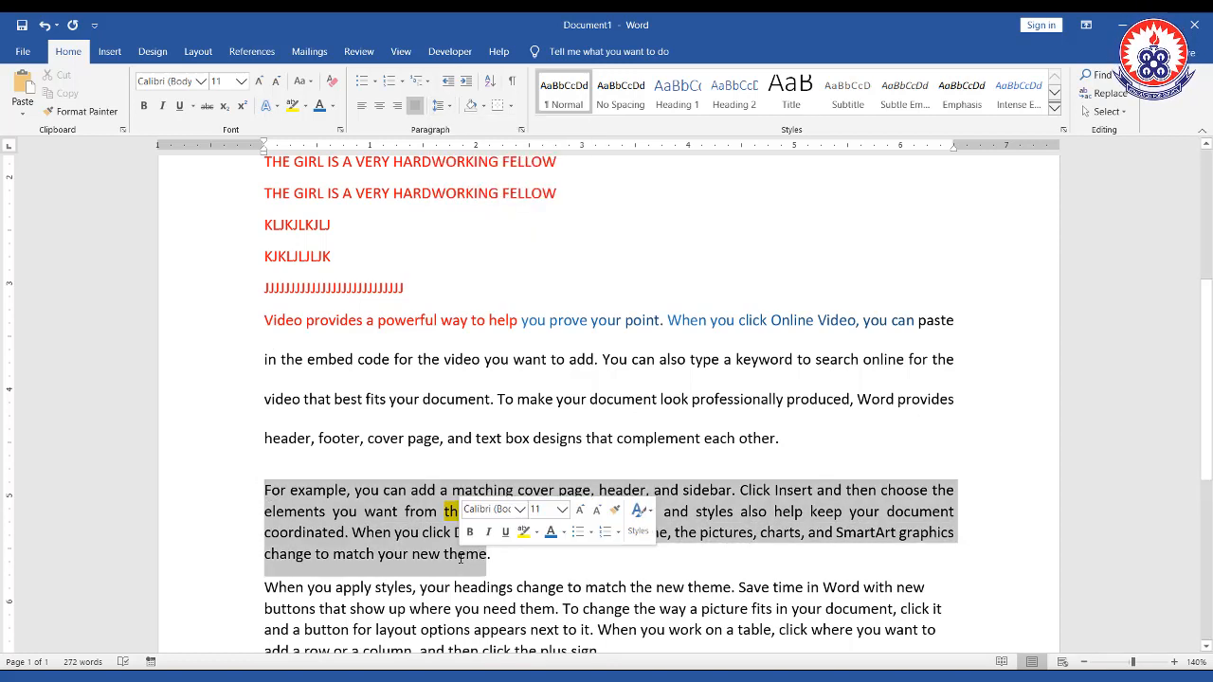
click(293, 459)
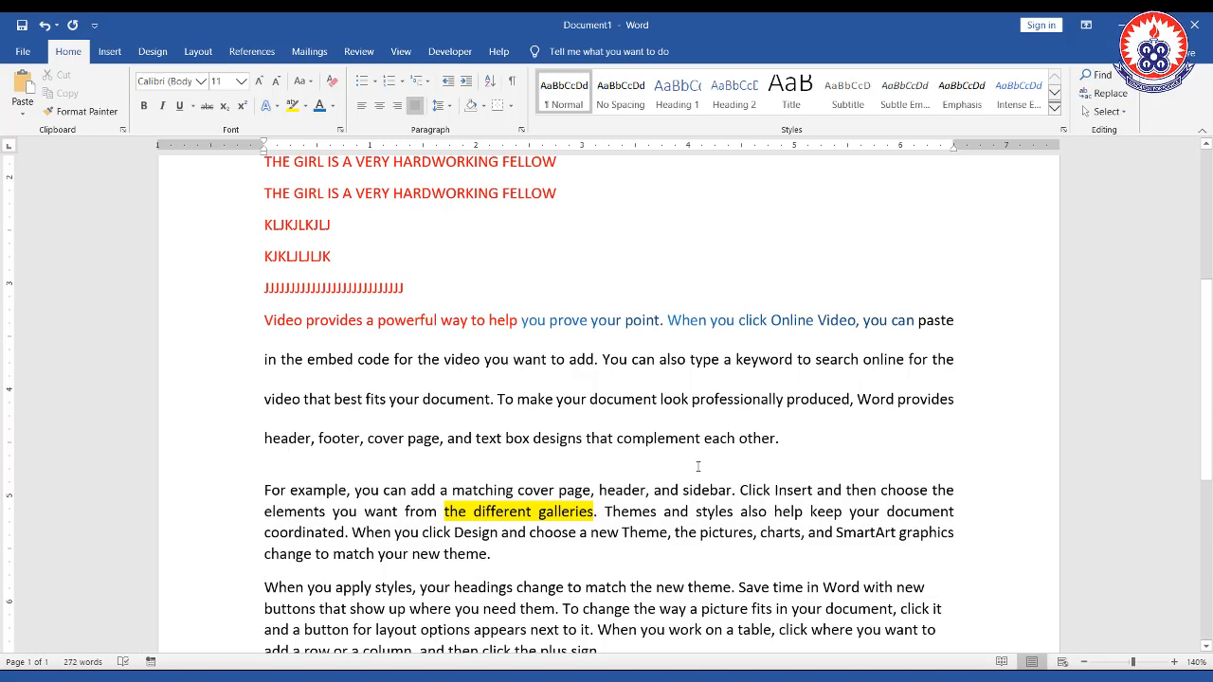
Set the line spacing of the body paragraph beginning "Video provides a powerful way" to single.
double_click(227, 337)
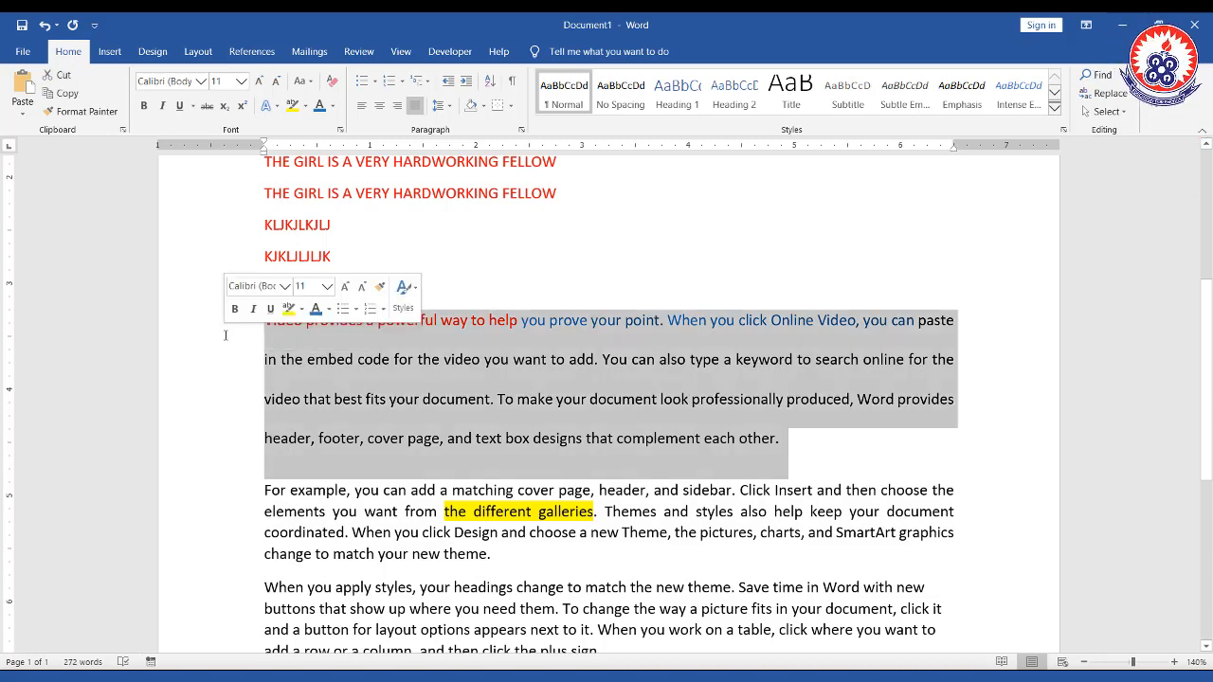
key(ctrl+1)
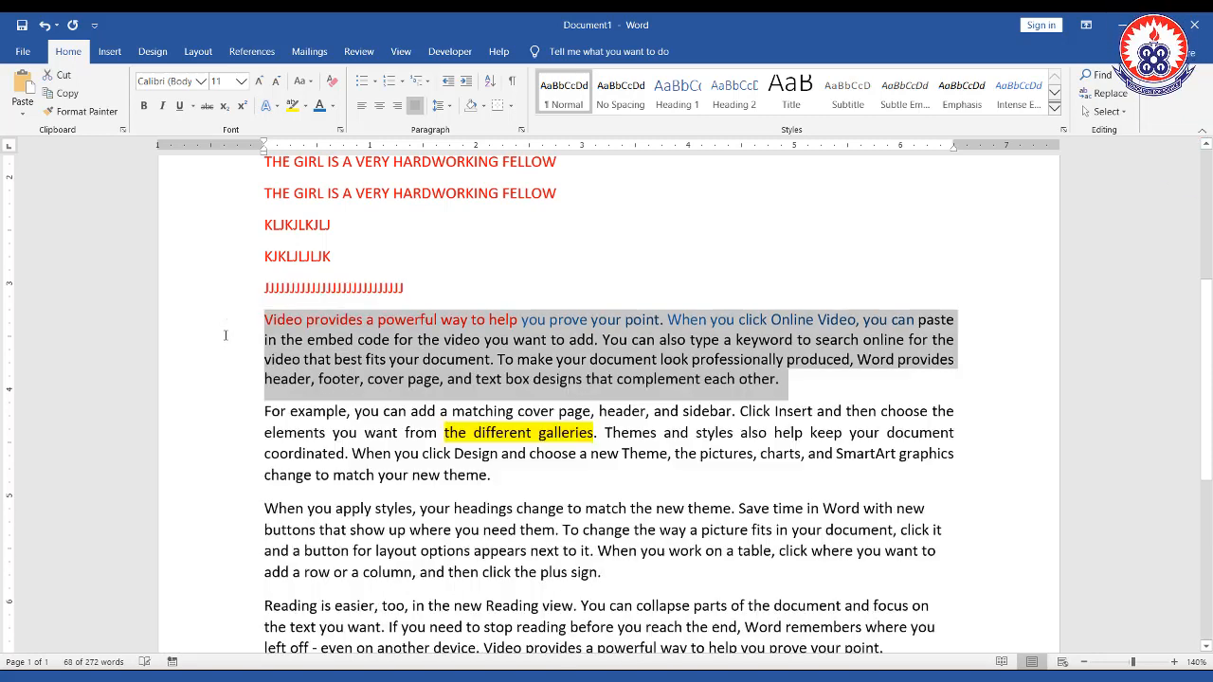
click(547, 409)
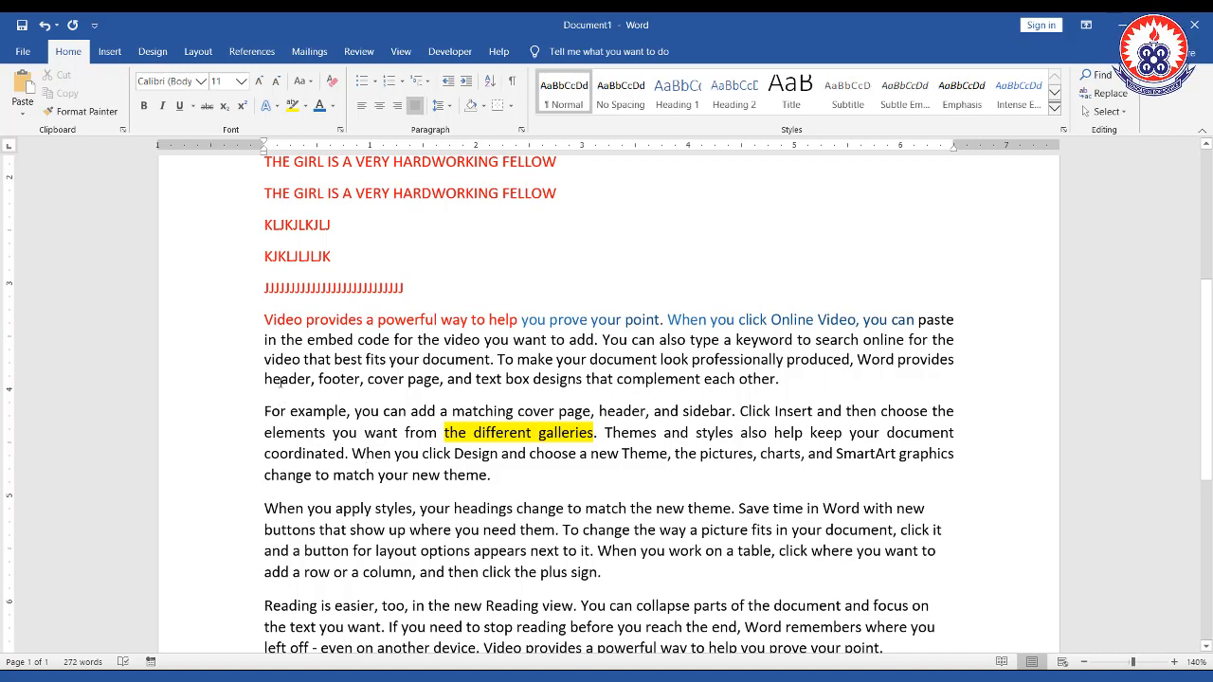
Examine the gap between the first two body paragraphs and the Add Space Before and Remove Space After Paragraph options, outlining them with temporary rectangles.
drag(280, 380, 366, 380)
drag(266, 411, 332, 417)
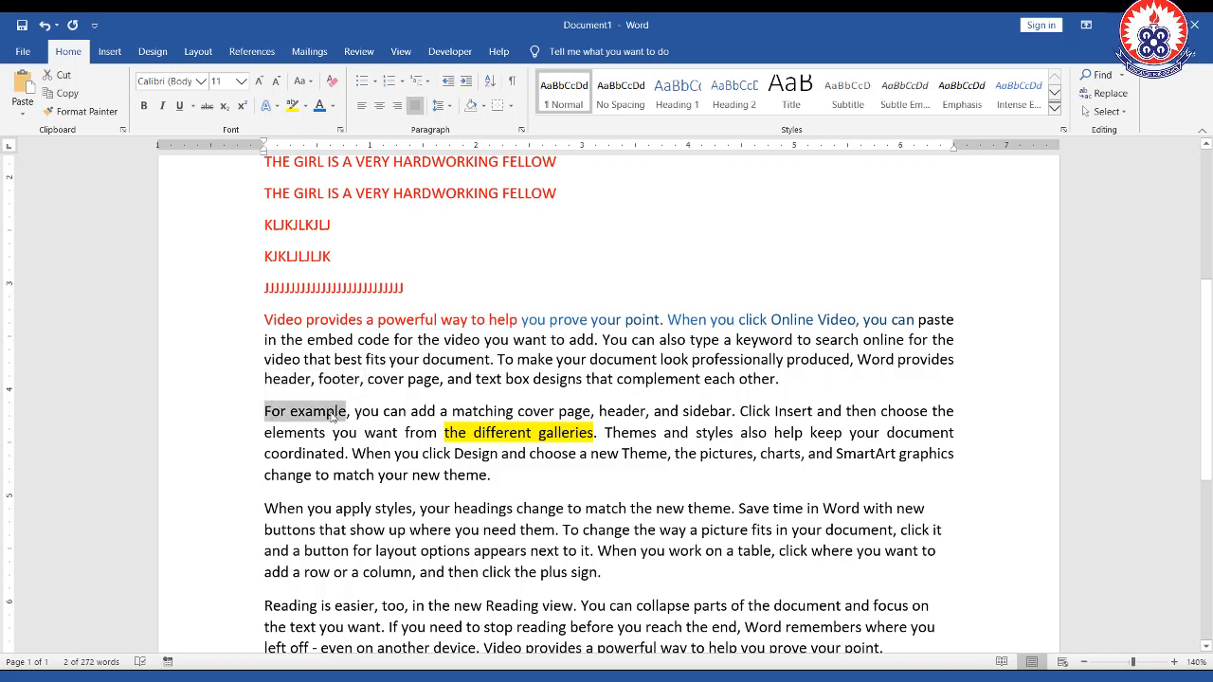
drag(266, 379, 353, 380)
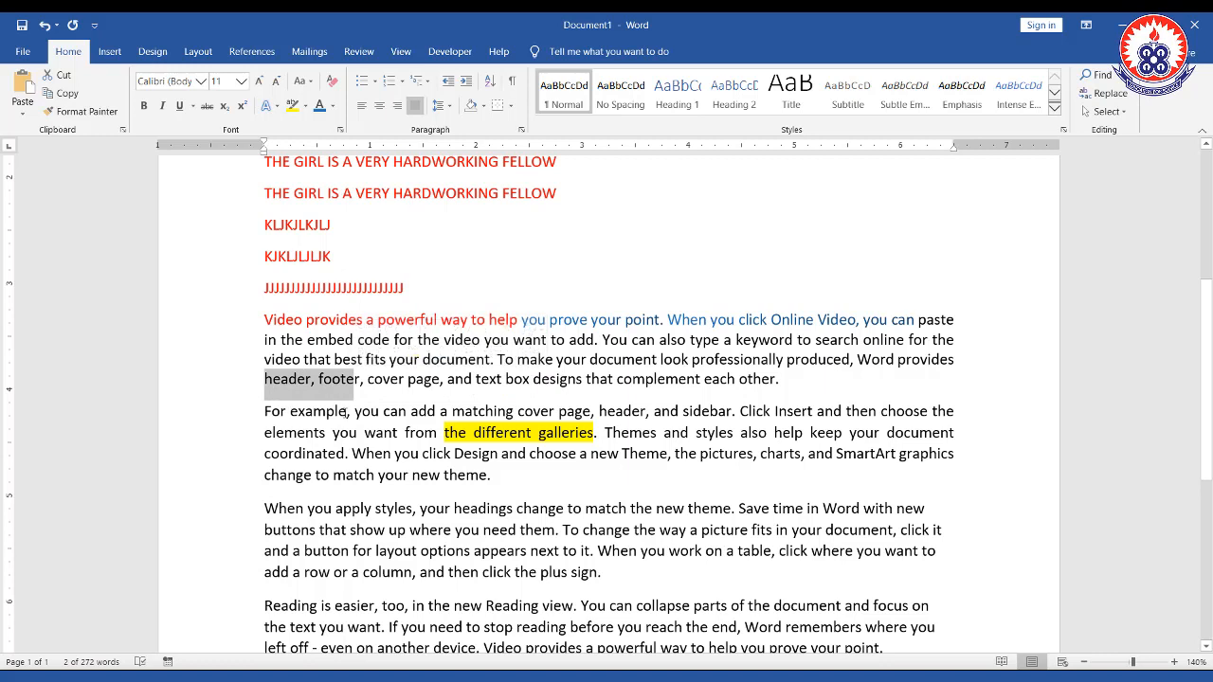
double_click(345, 412)
drag(260, 413, 489, 487)
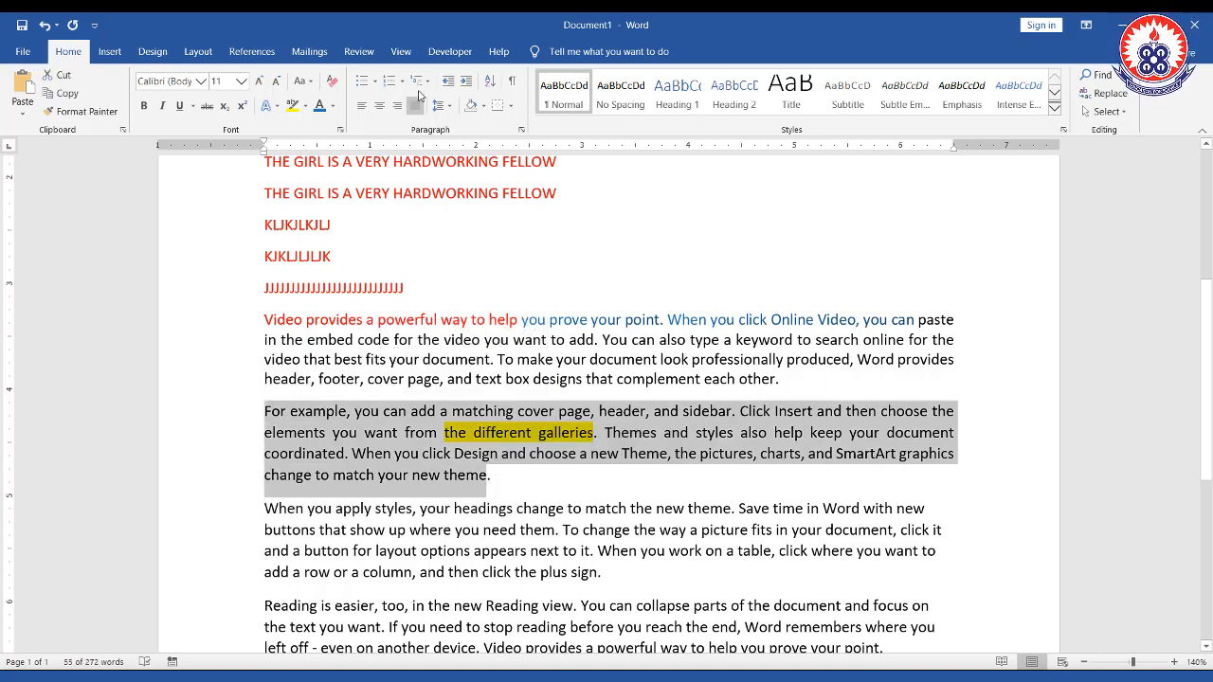
click(451, 106)
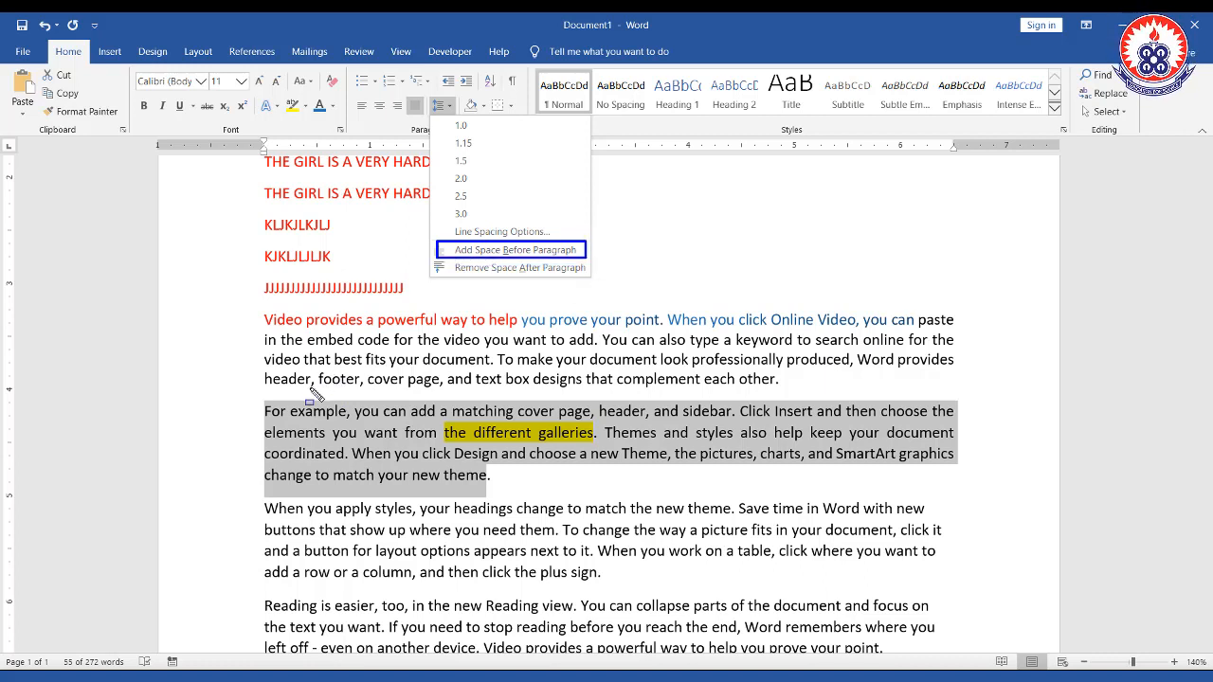
drag(312, 381, 641, 414)
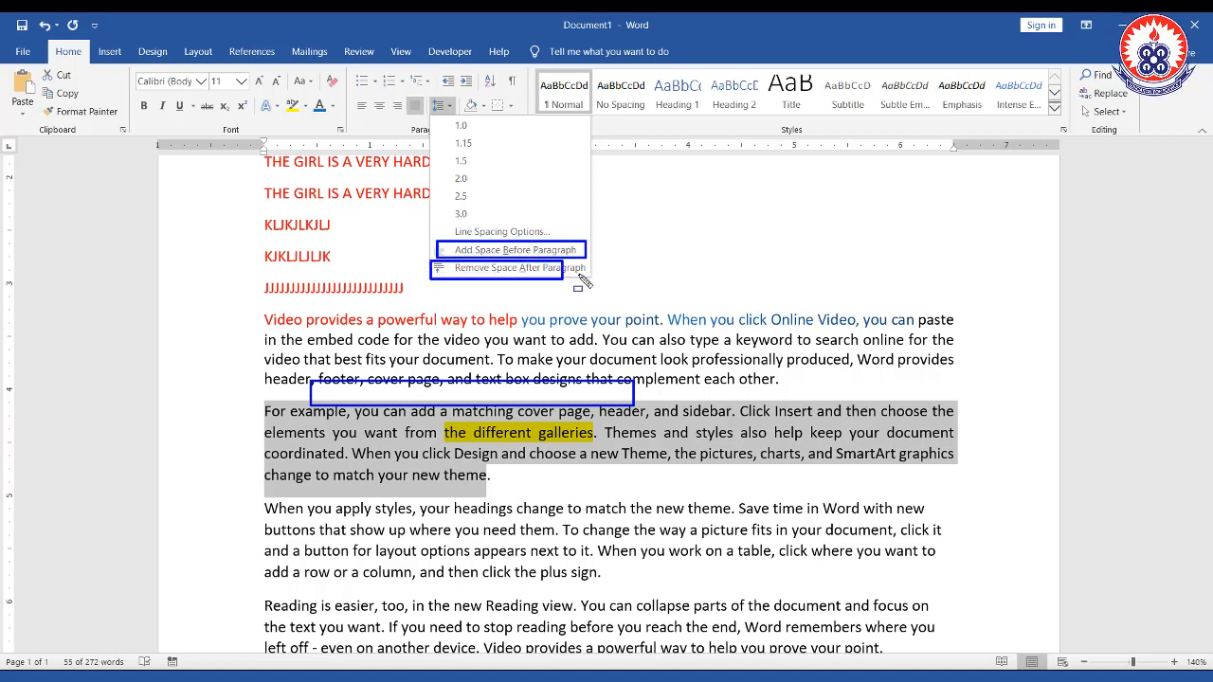
click(442, 357)
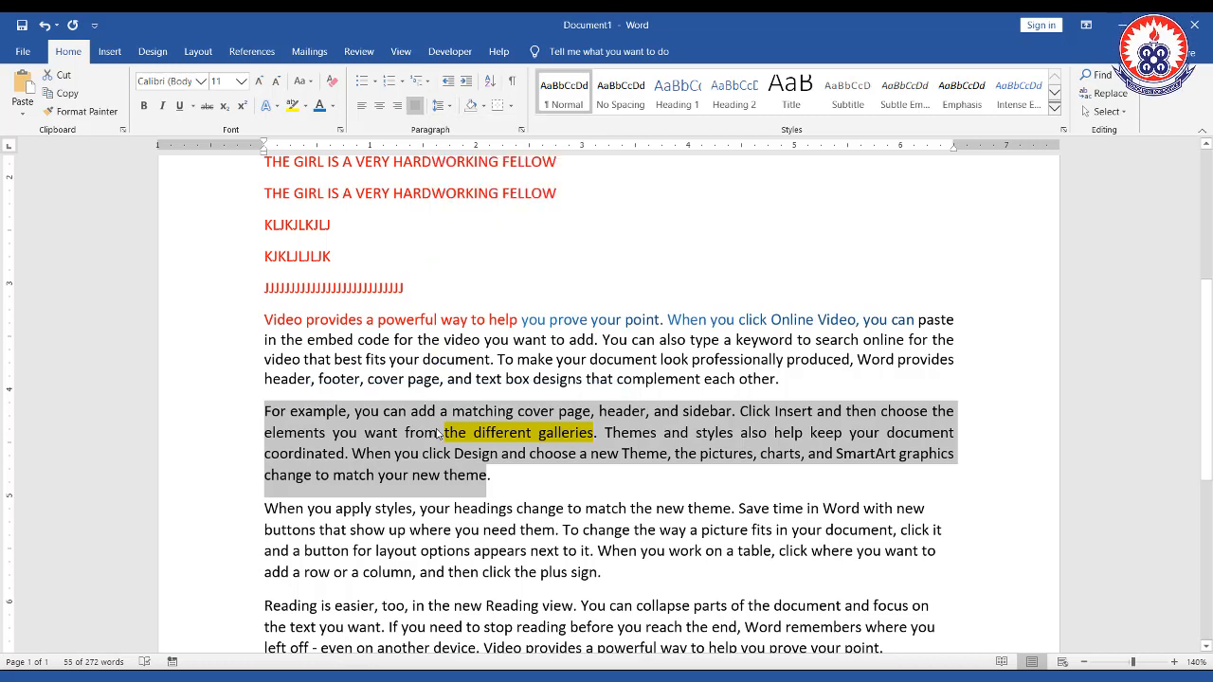
click(474, 358)
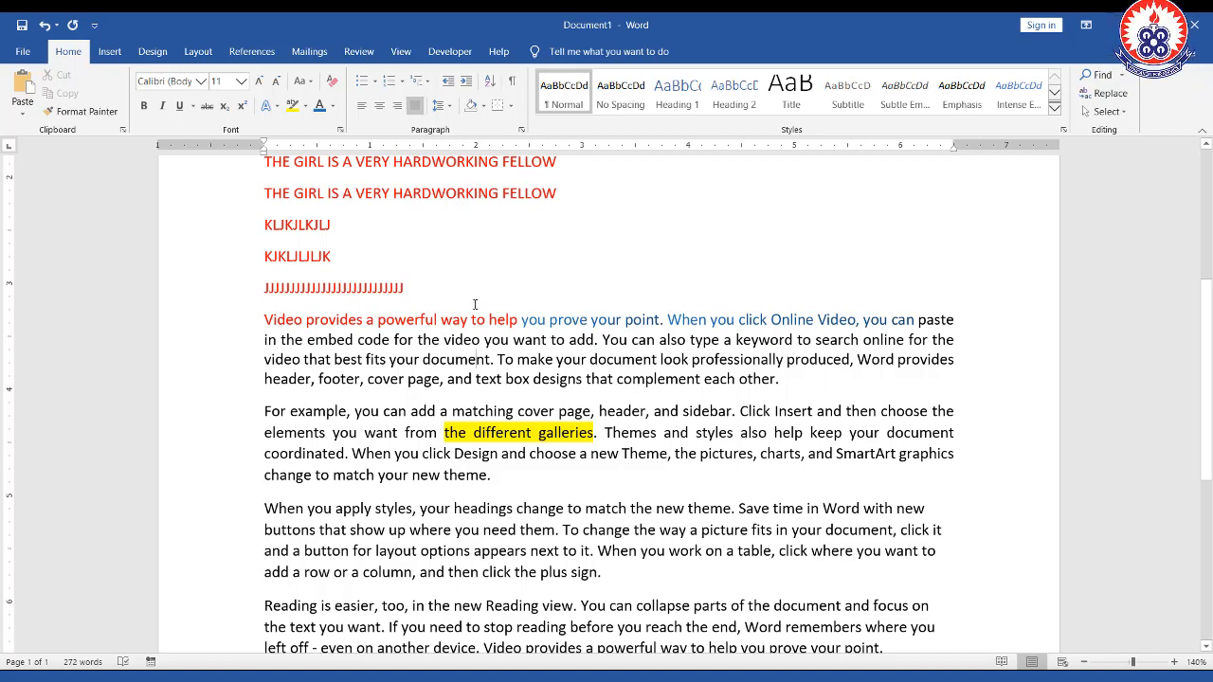
Try shading the "Video provides" paragraph with Blue, Accent 5, Lighter 60%, and undo the shading.
click(483, 107)
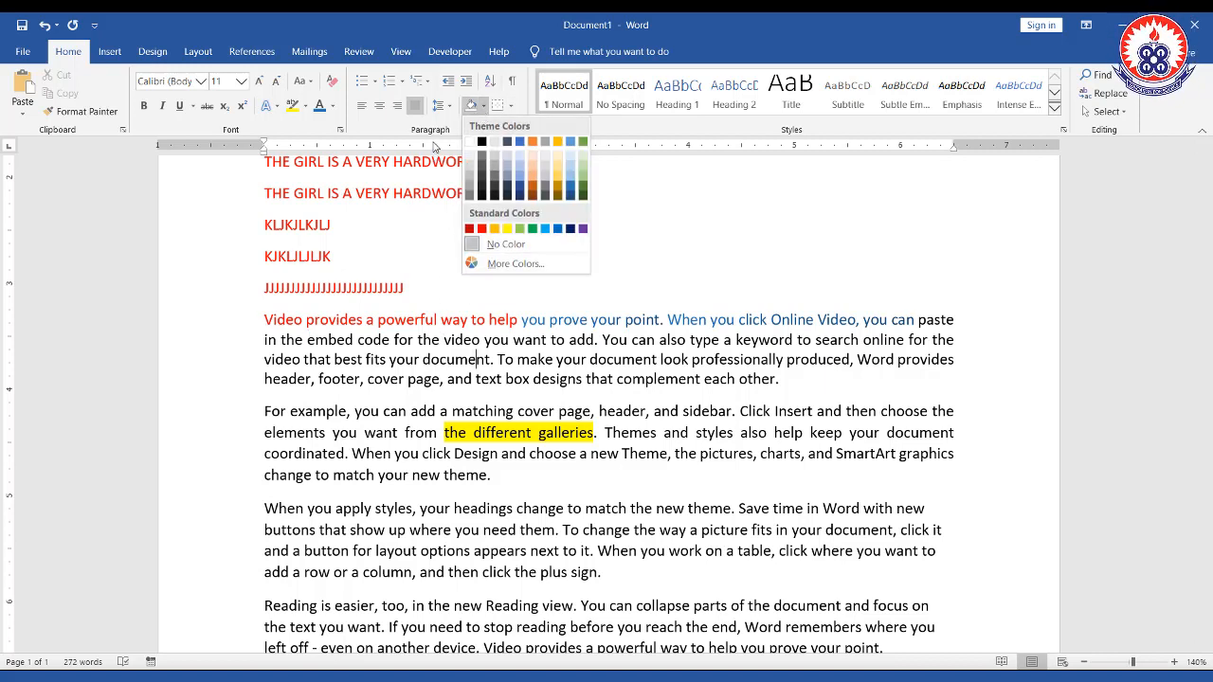
click(483, 108)
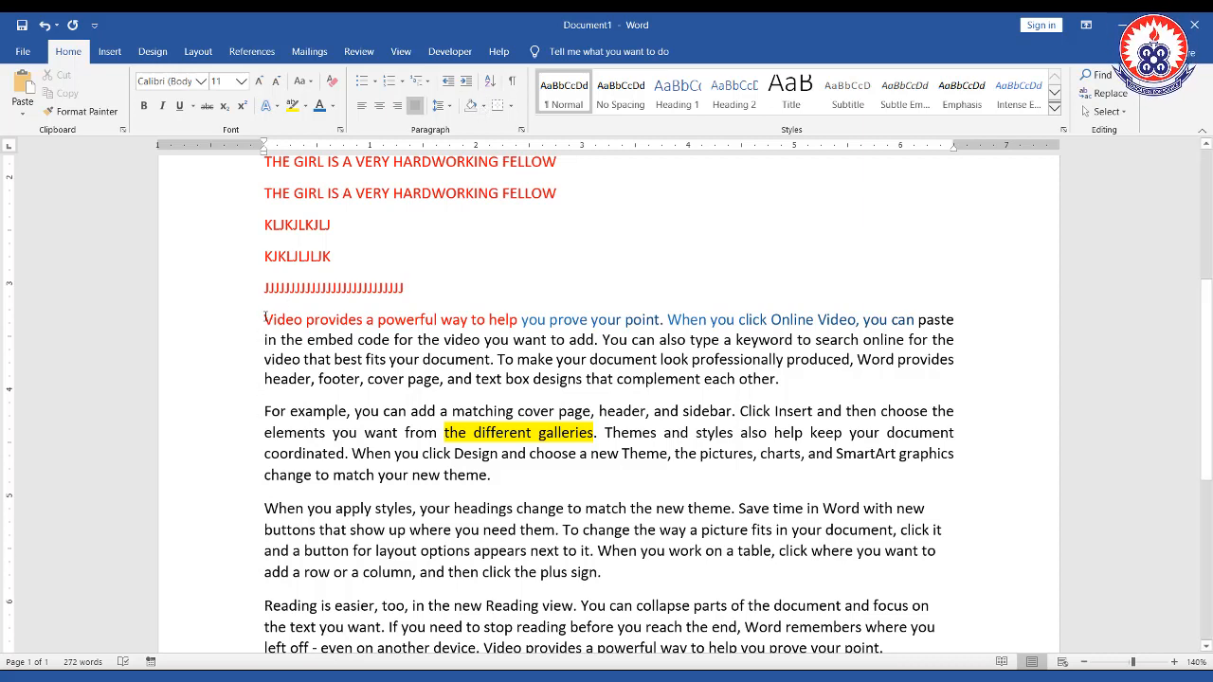
drag(265, 318, 779, 378)
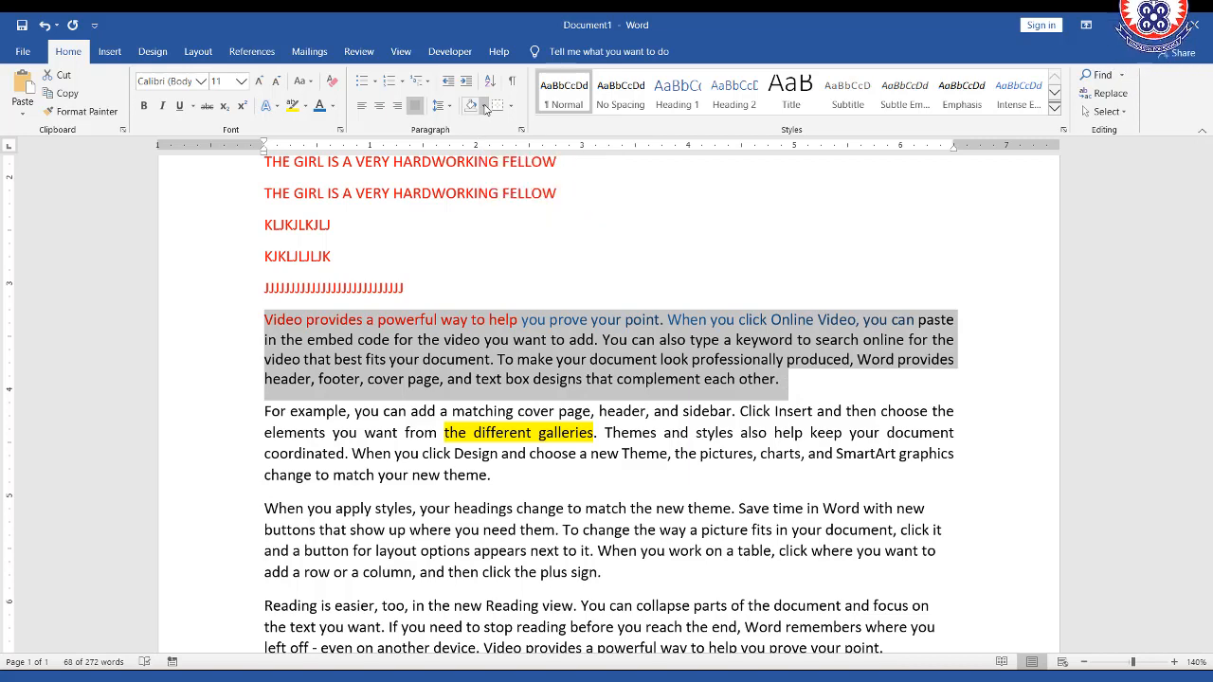
click(484, 106)
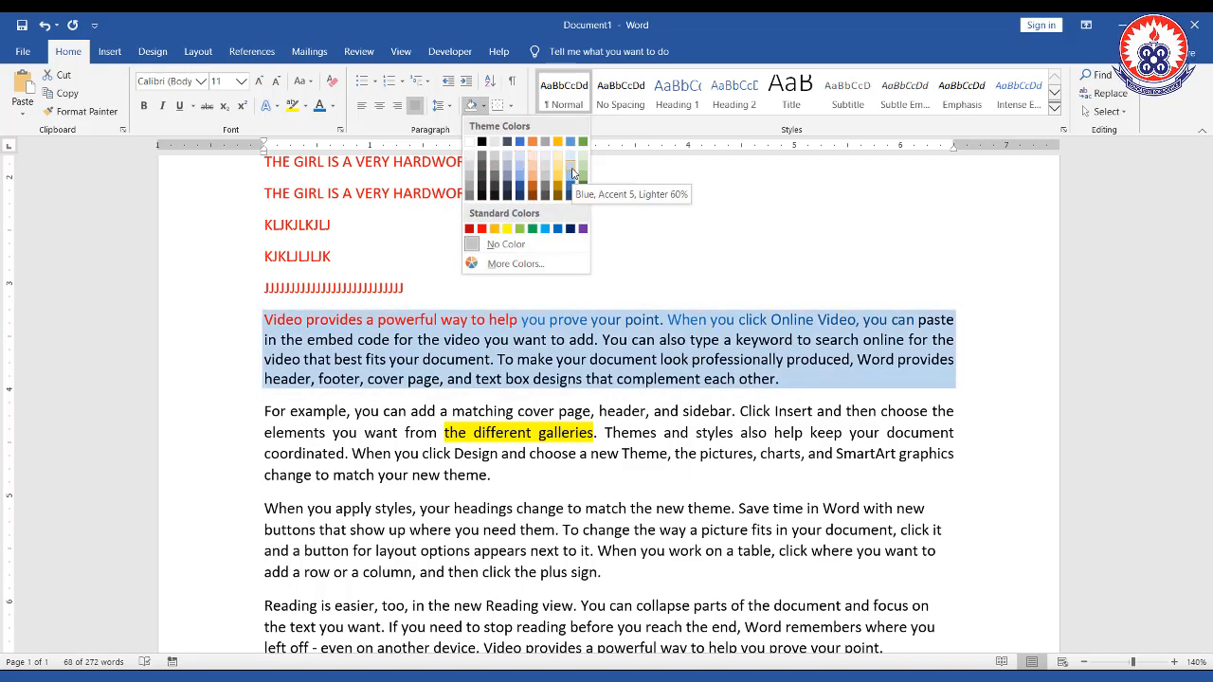
click(572, 174)
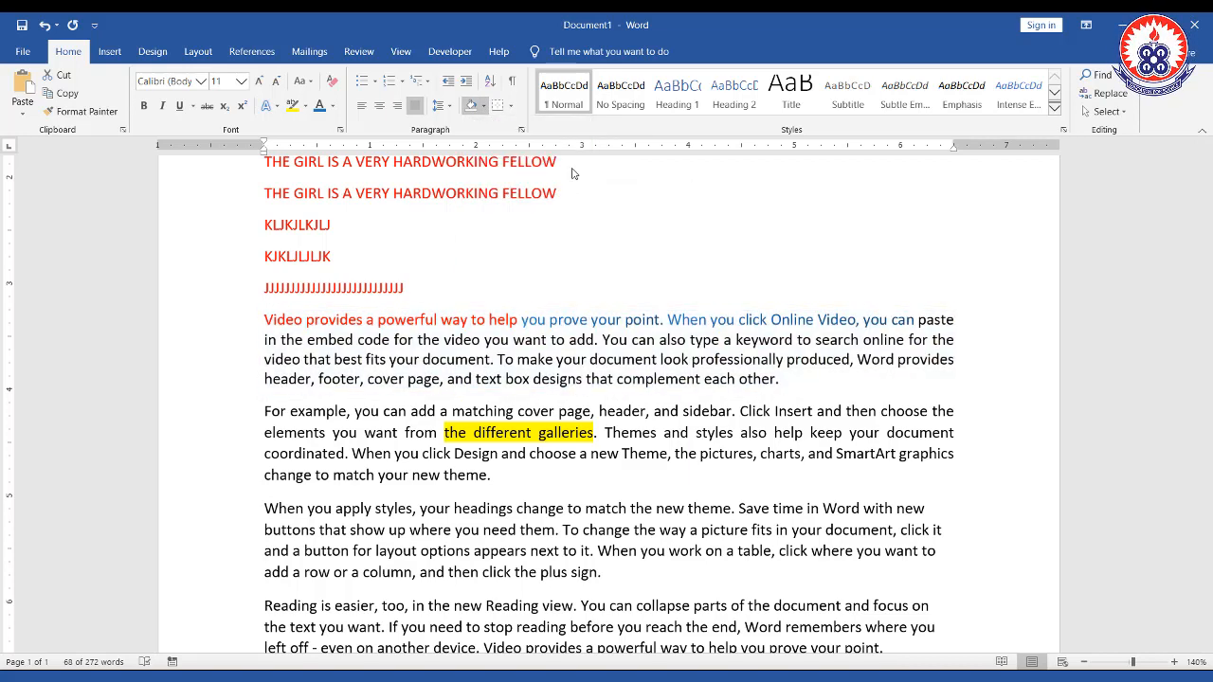
click(772, 351)
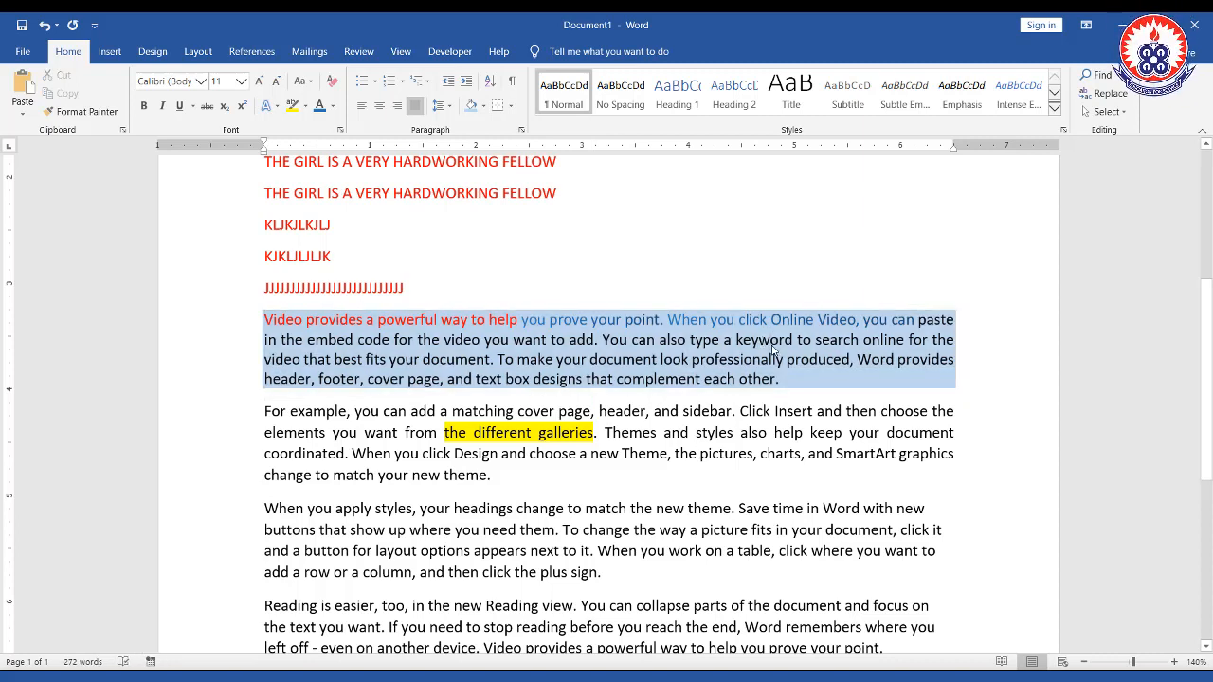
triple_click(772, 351)
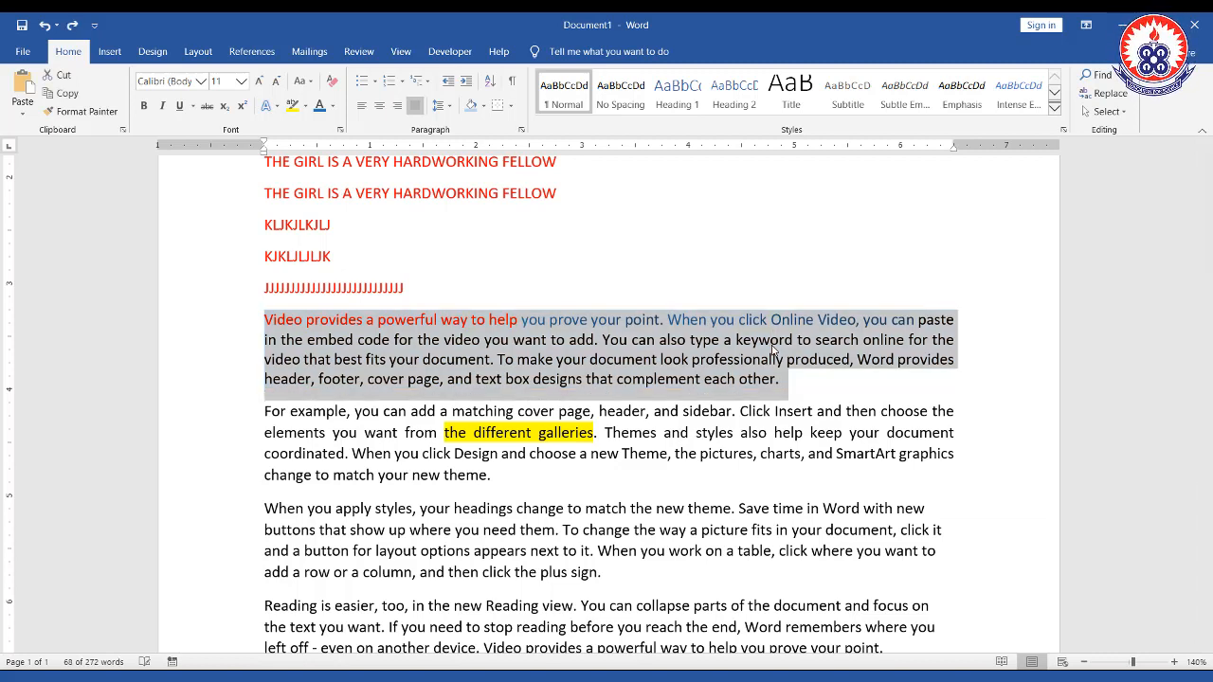
click(742, 385)
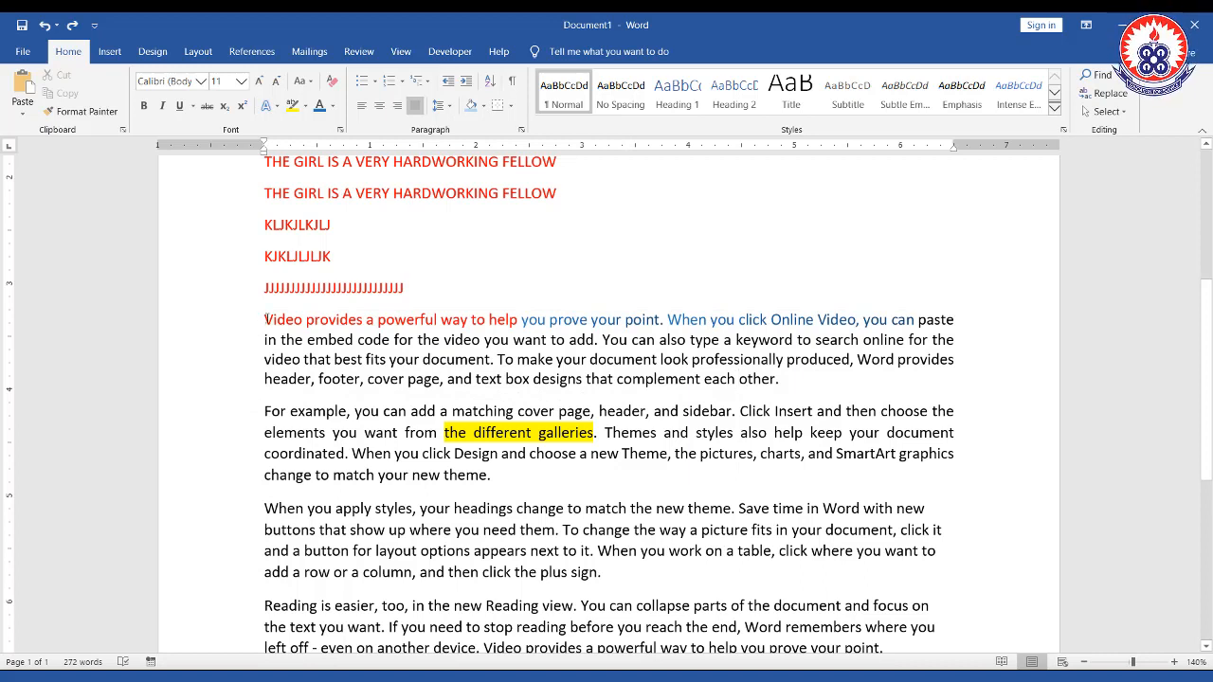
Shade the whole "Video provides" paragraph with the lightest green theme color.
drag(263, 323, 793, 385)
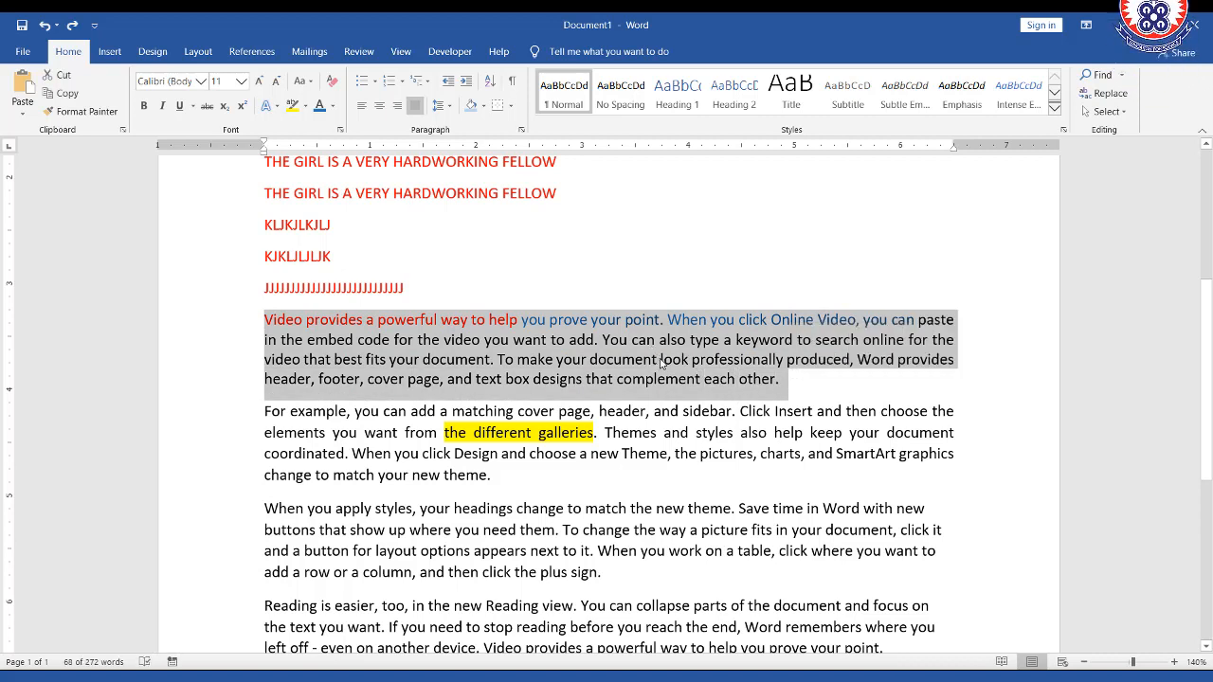
click(484, 110)
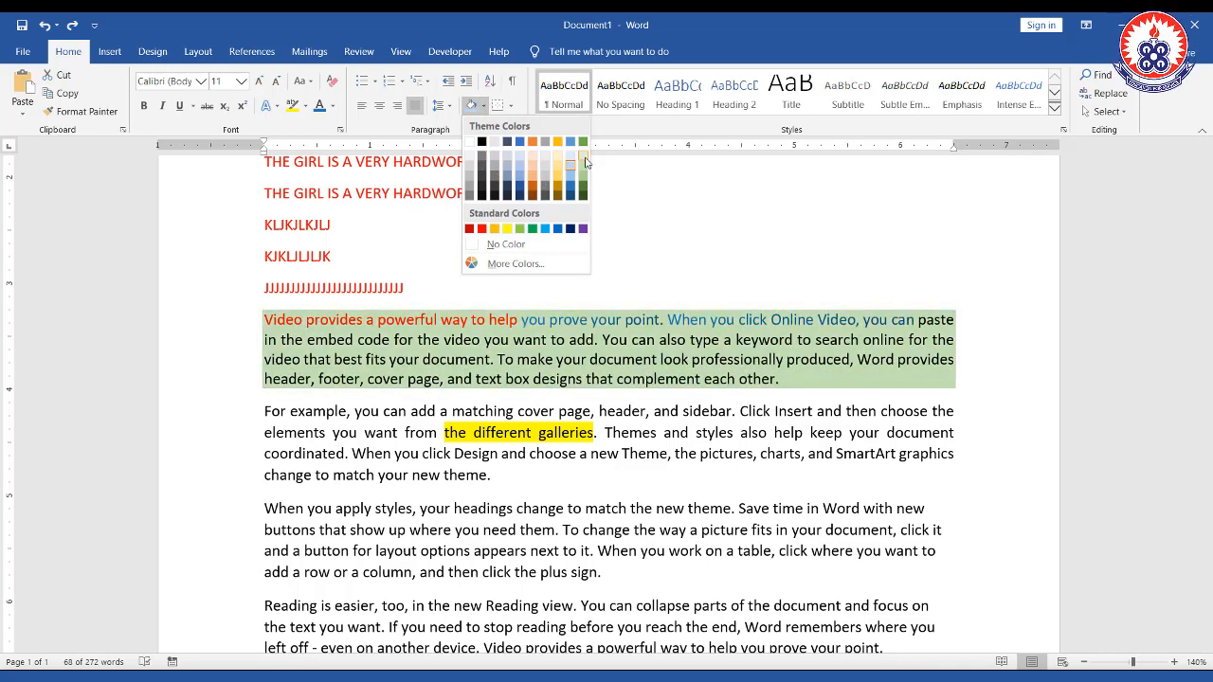
click(584, 161)
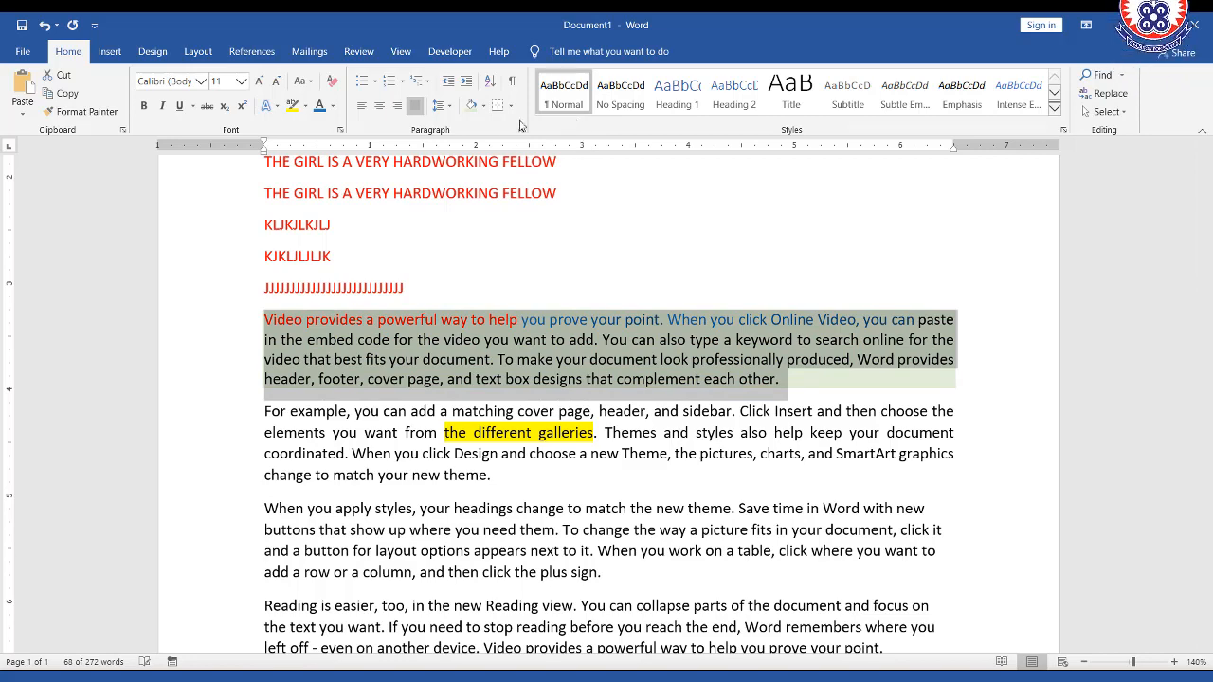
Change the shading of the "Video provides" paragraph to a light blue theme color and deselect the text.
click(486, 106)
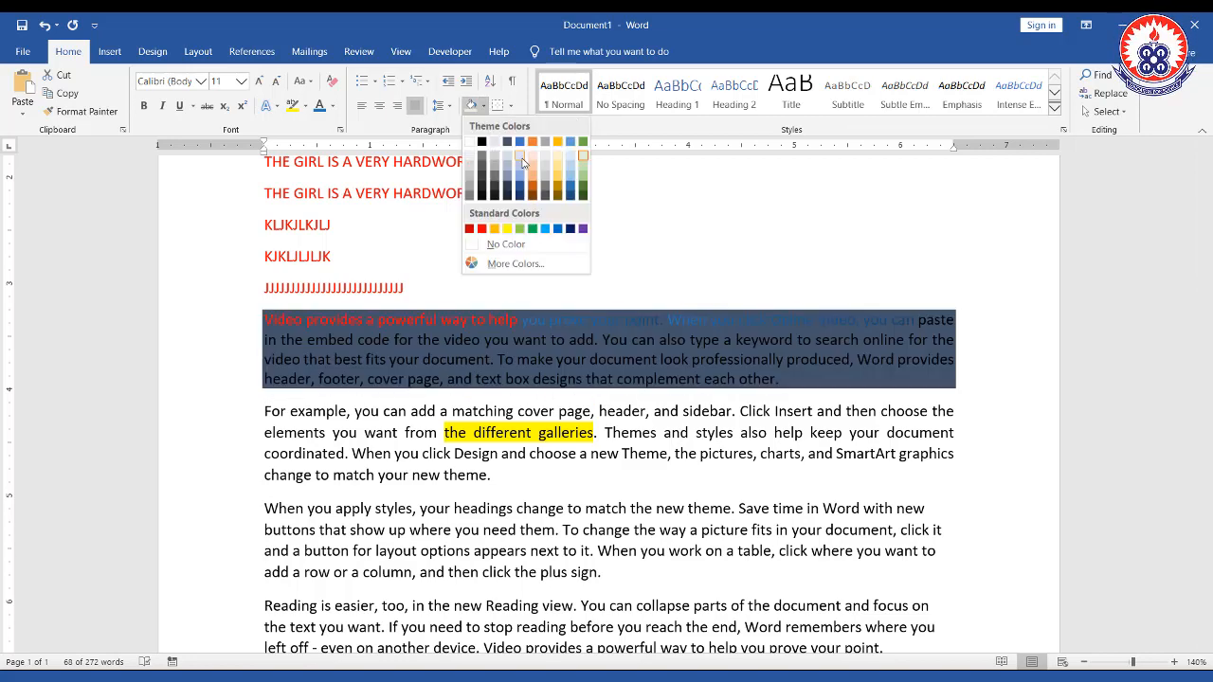
click(538, 185)
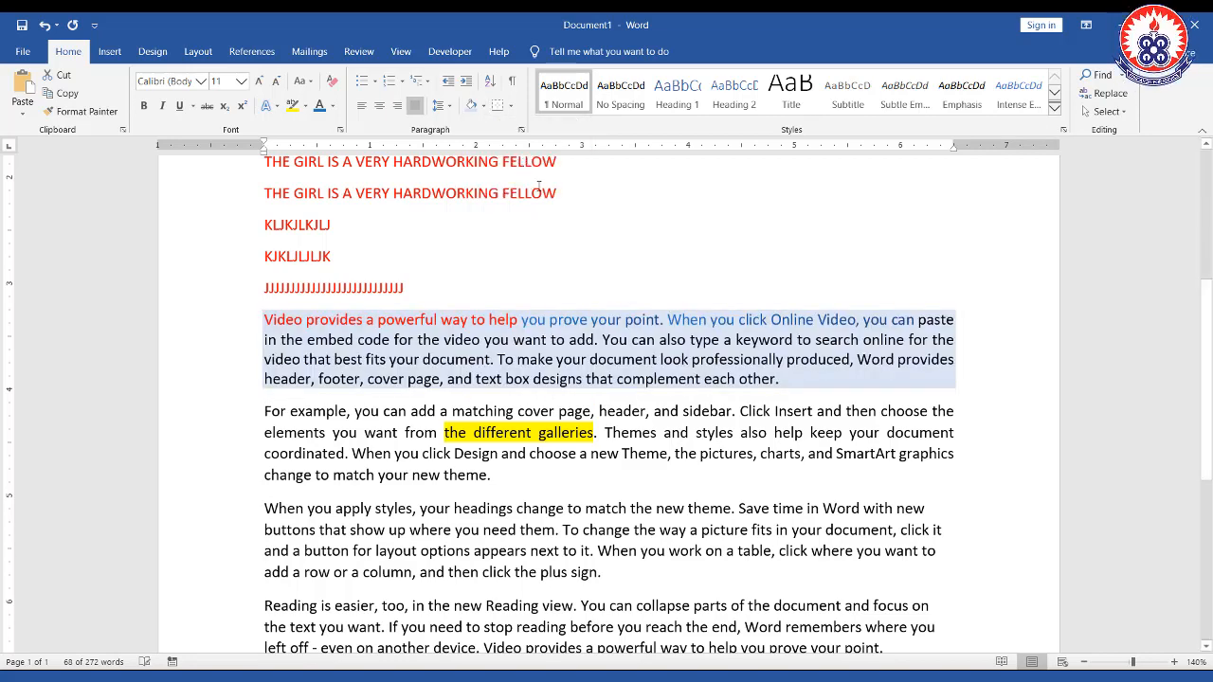
click(720, 360)
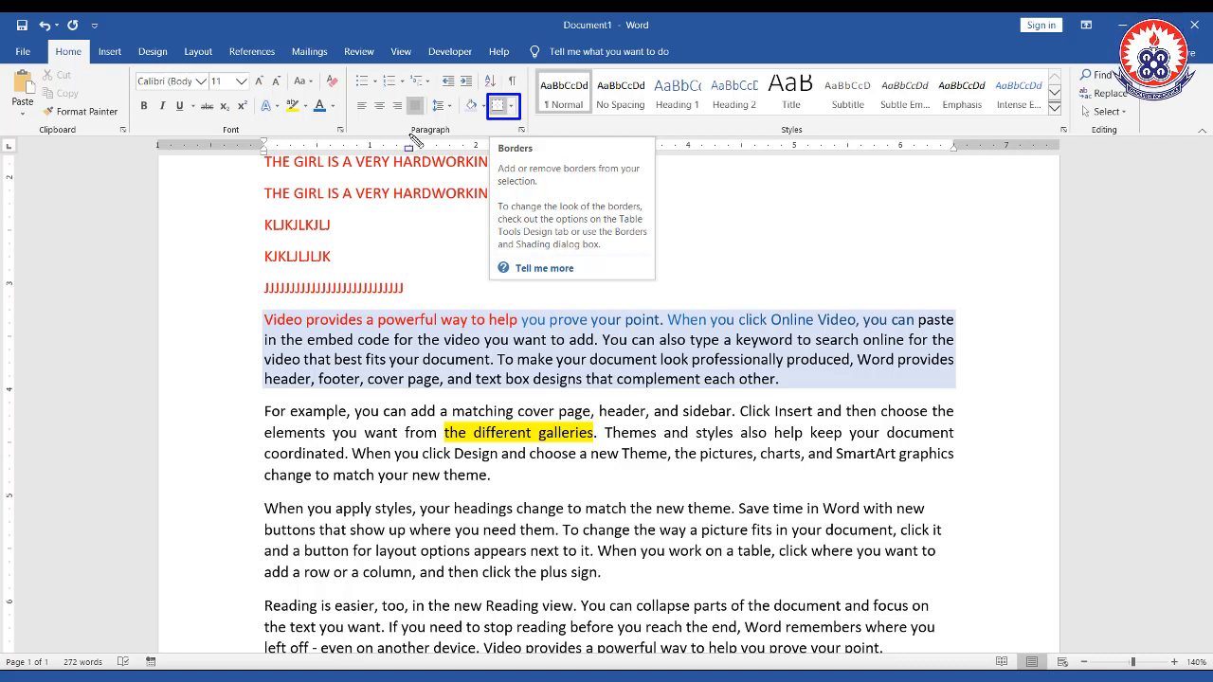
Preview the Bottom Border and Top Border options on the "Video provides" paragraph, outlining the options and affected edges with temporary rectangles.
click(512, 110)
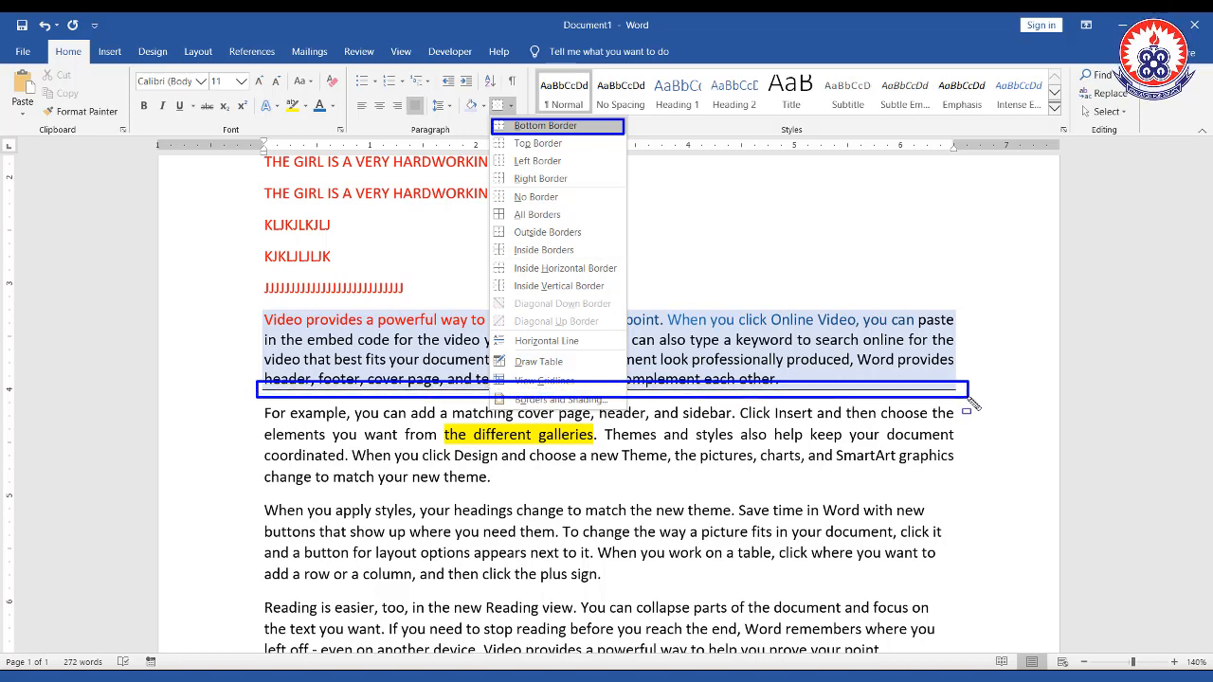
key(Escape)
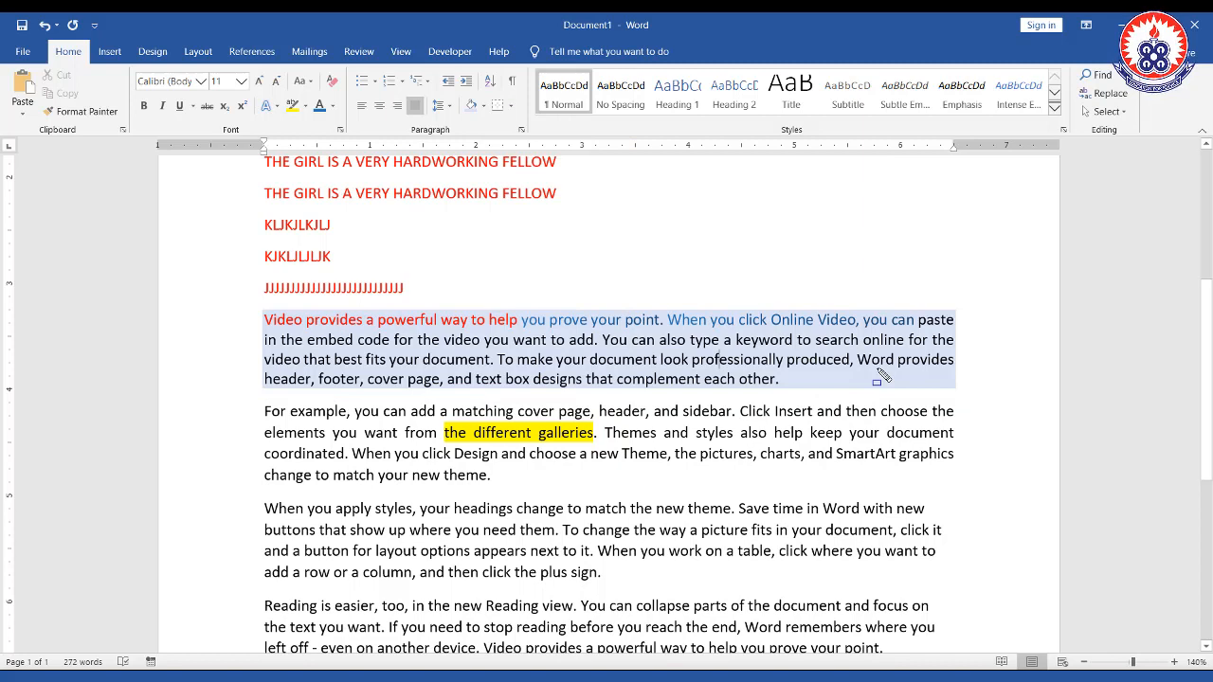
click(511, 107)
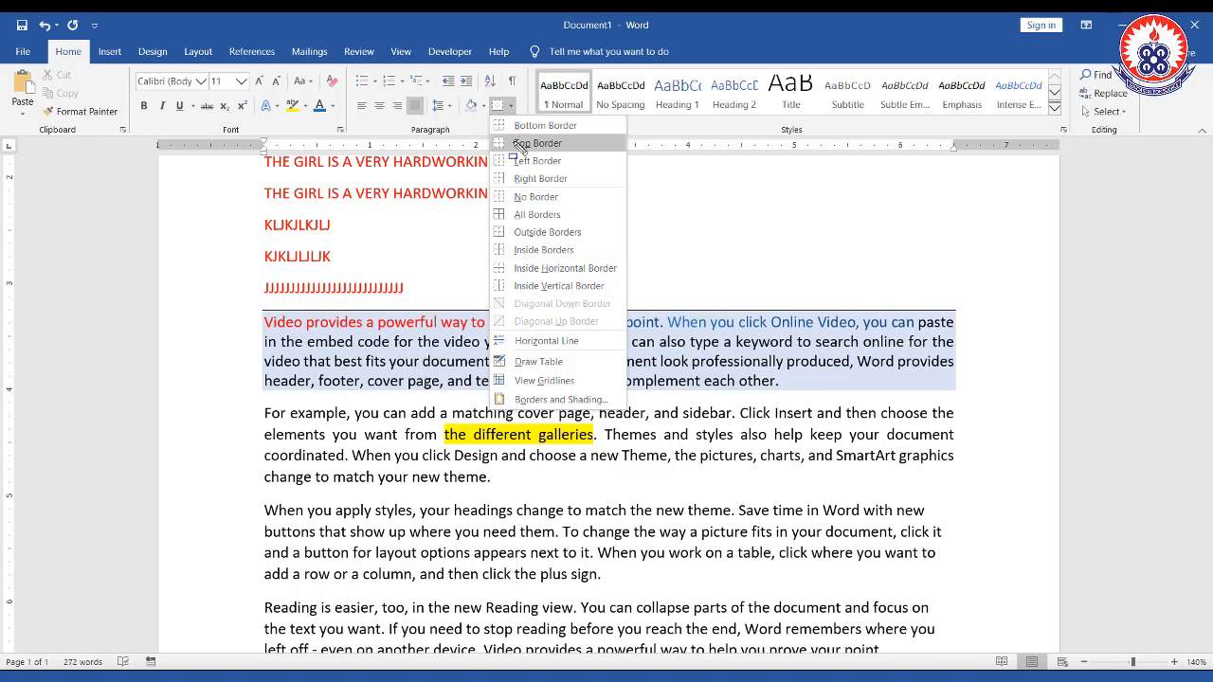
drag(488, 145, 632, 162)
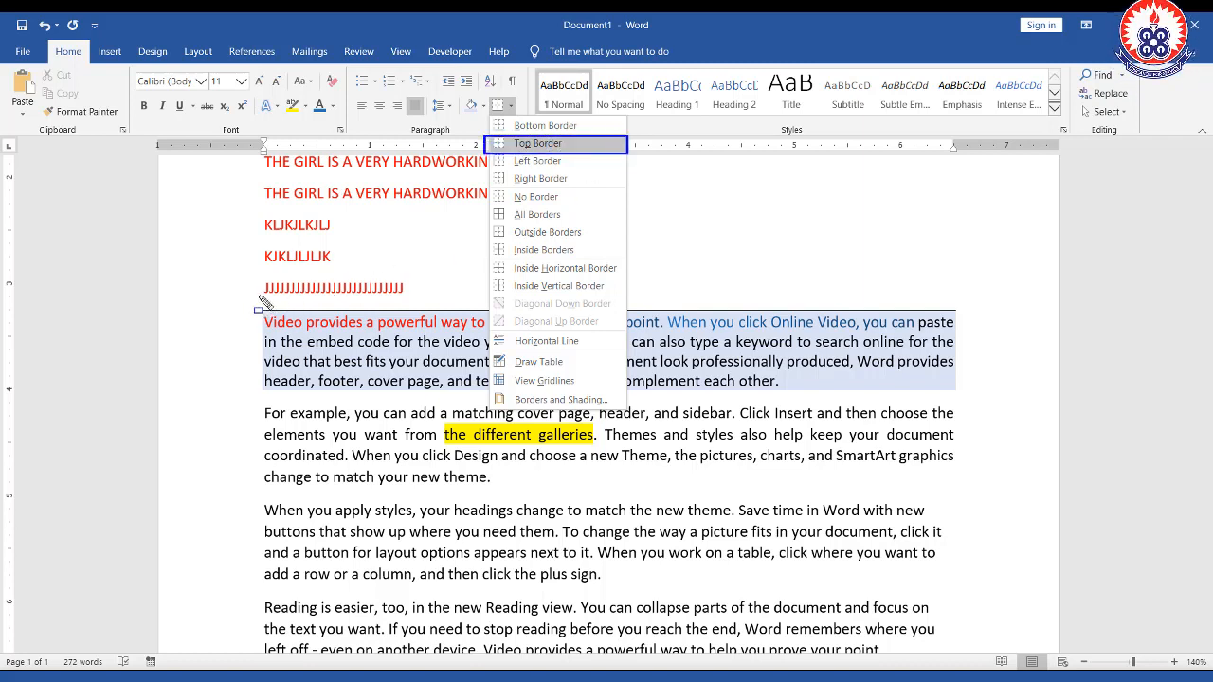
mouse_move(252, 298)
mouse_down()
mouse_move(571, 360)
mouse_move(972, 334)
mouse_up()
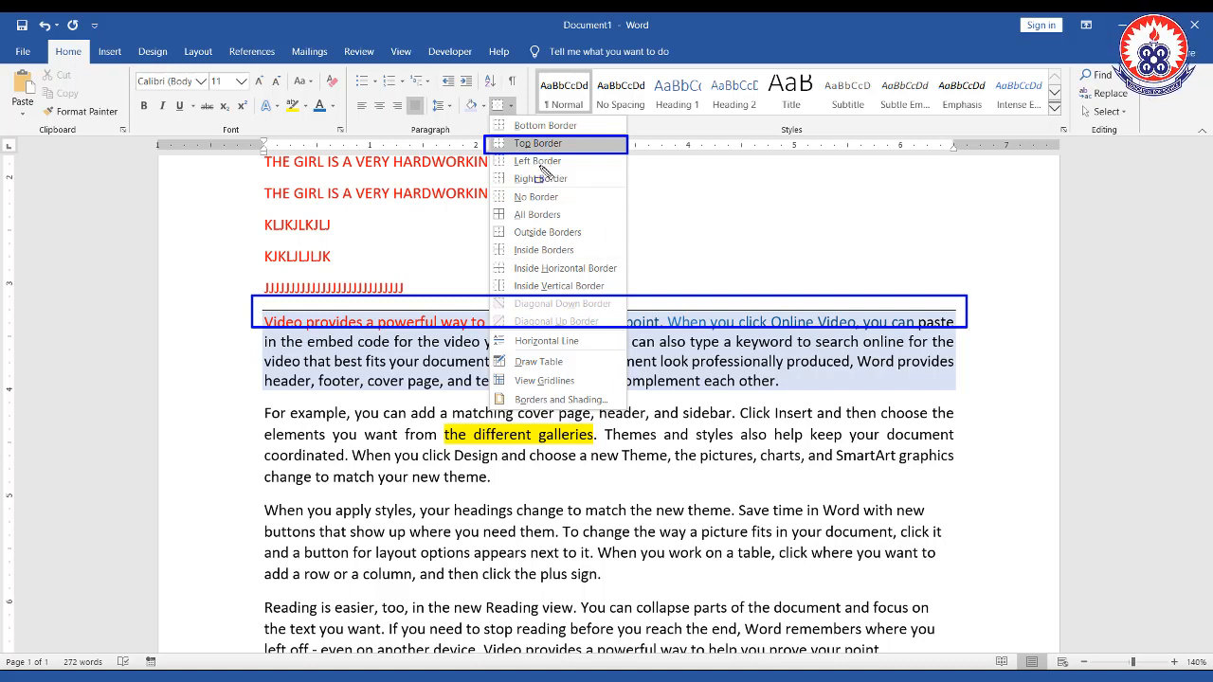
key(Escape)
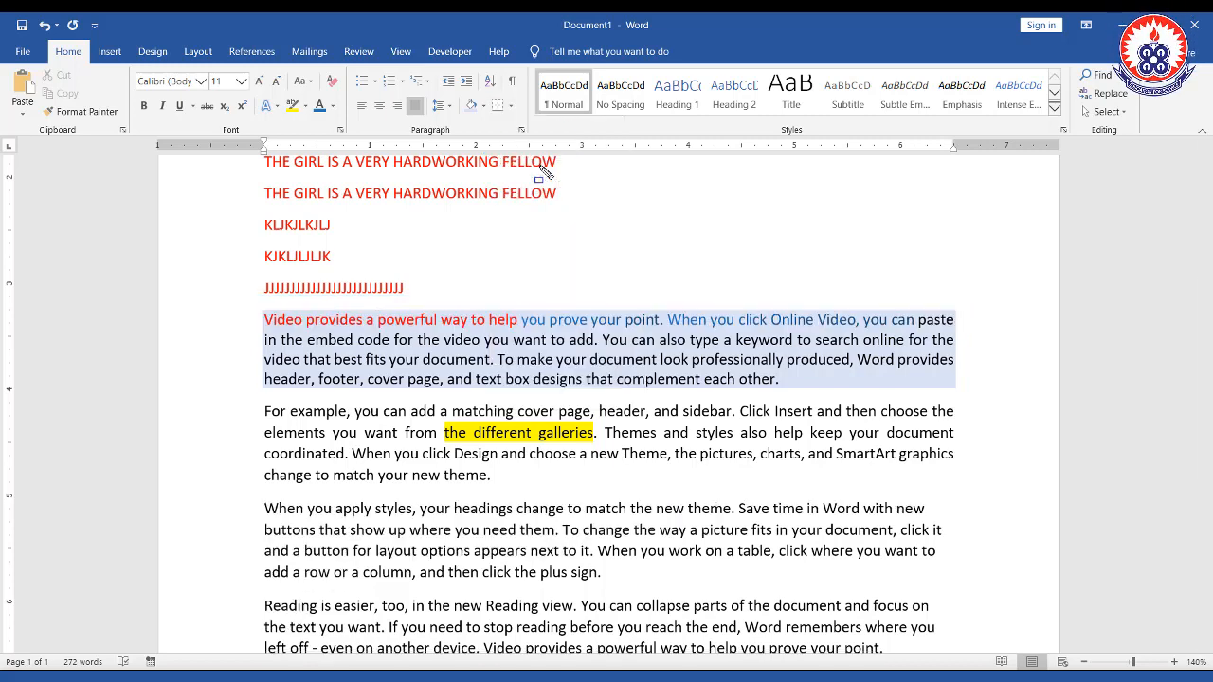
Try a right border on the "Video provides" paragraph, and undo the border.
click(510, 106)
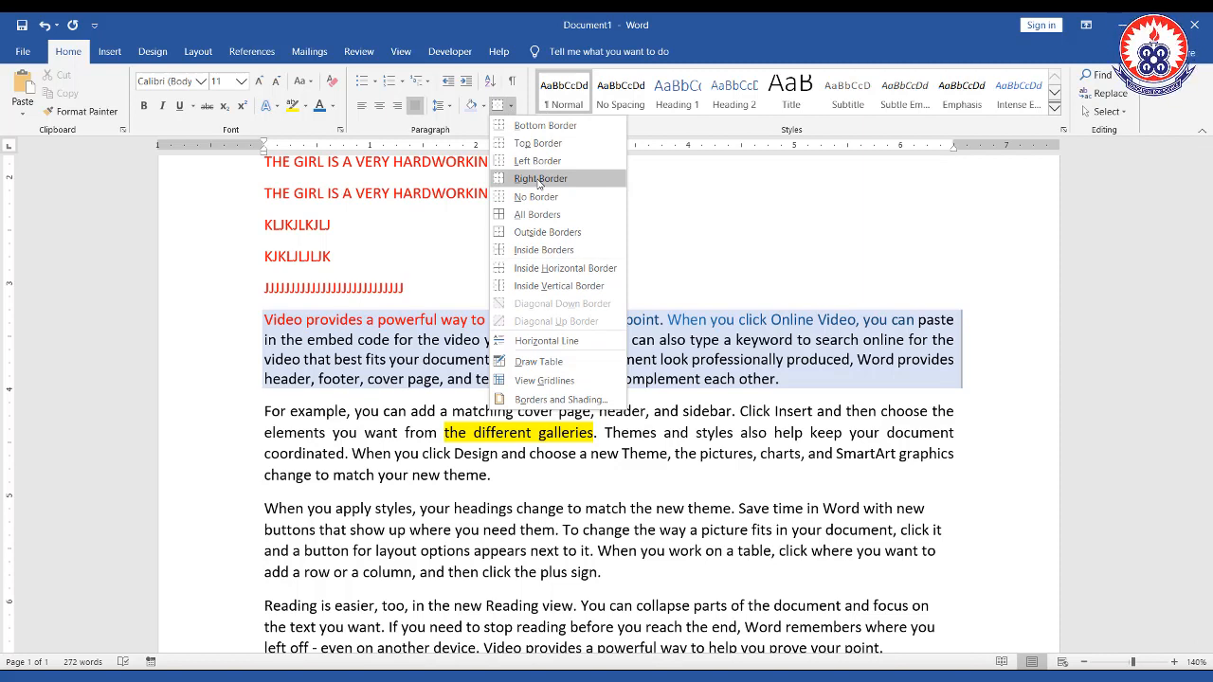
click(540, 184)
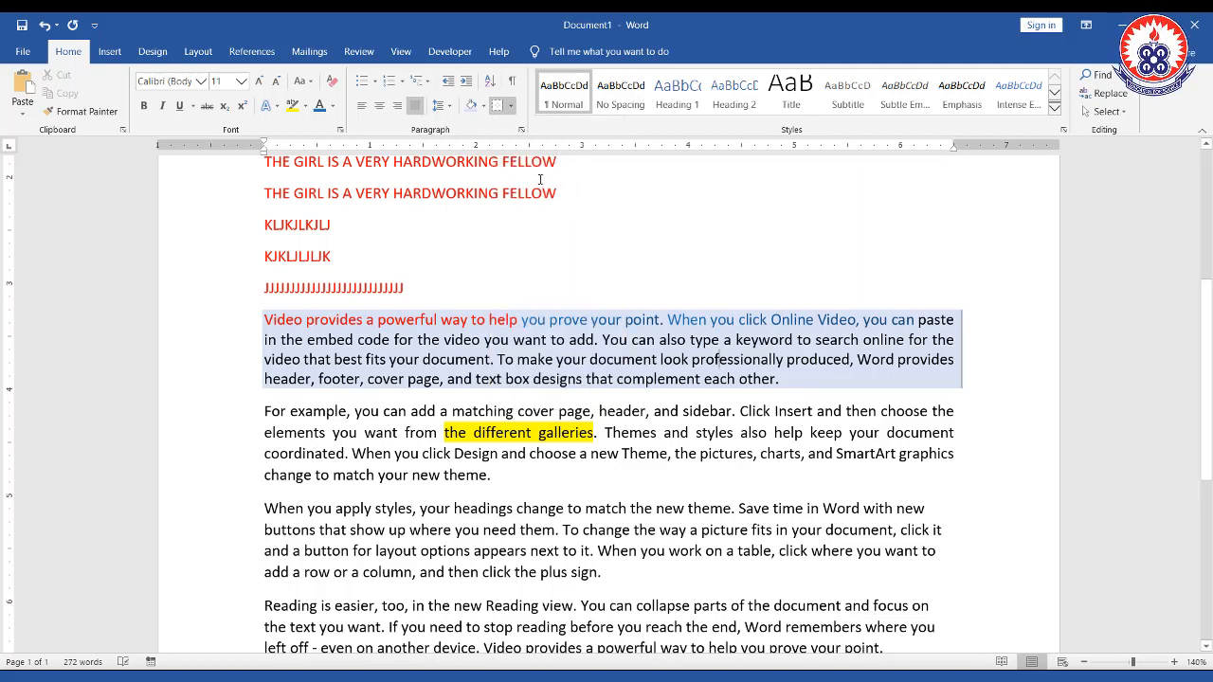
drag(540, 183, 560, 192)
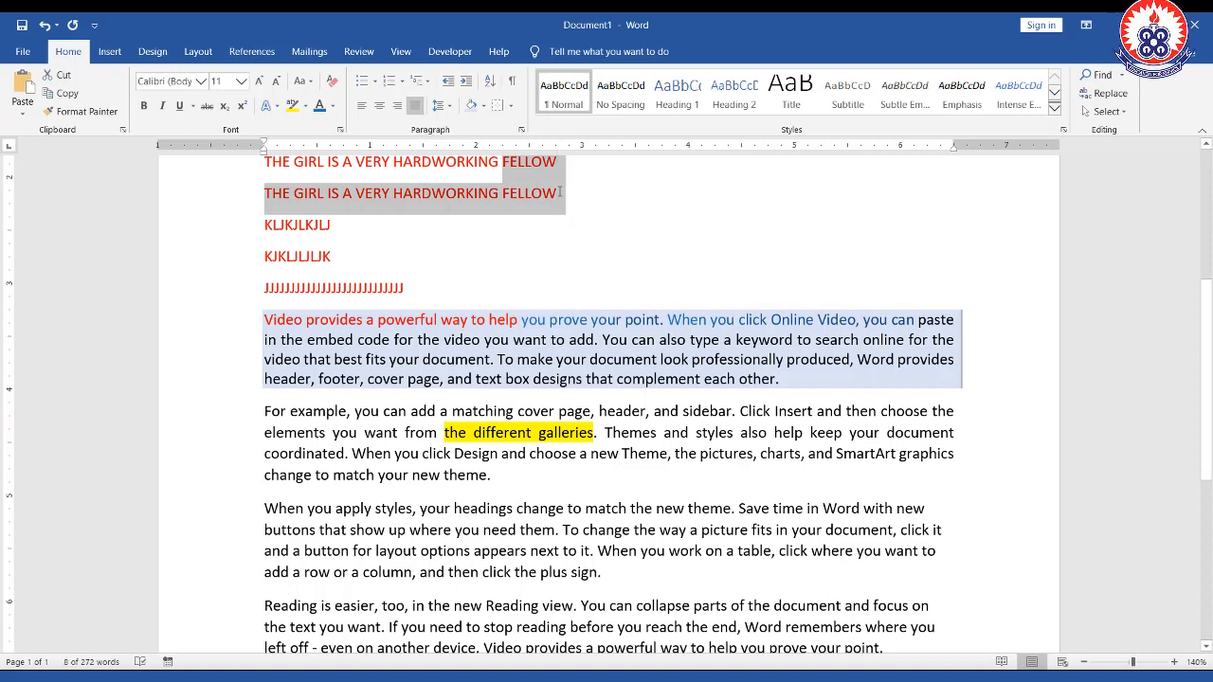
click(561, 192)
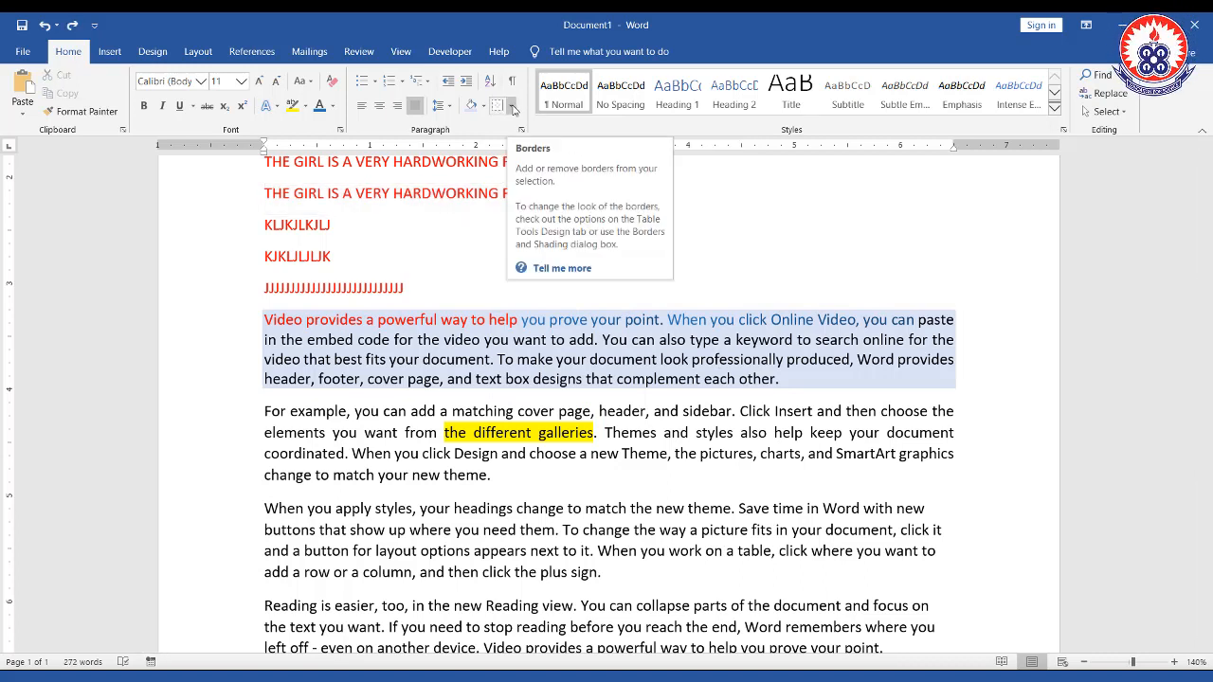
Examine the Right Border option and the right edge of the "Video provides" paragraph, outlining both with temporary rectangles.
click(512, 108)
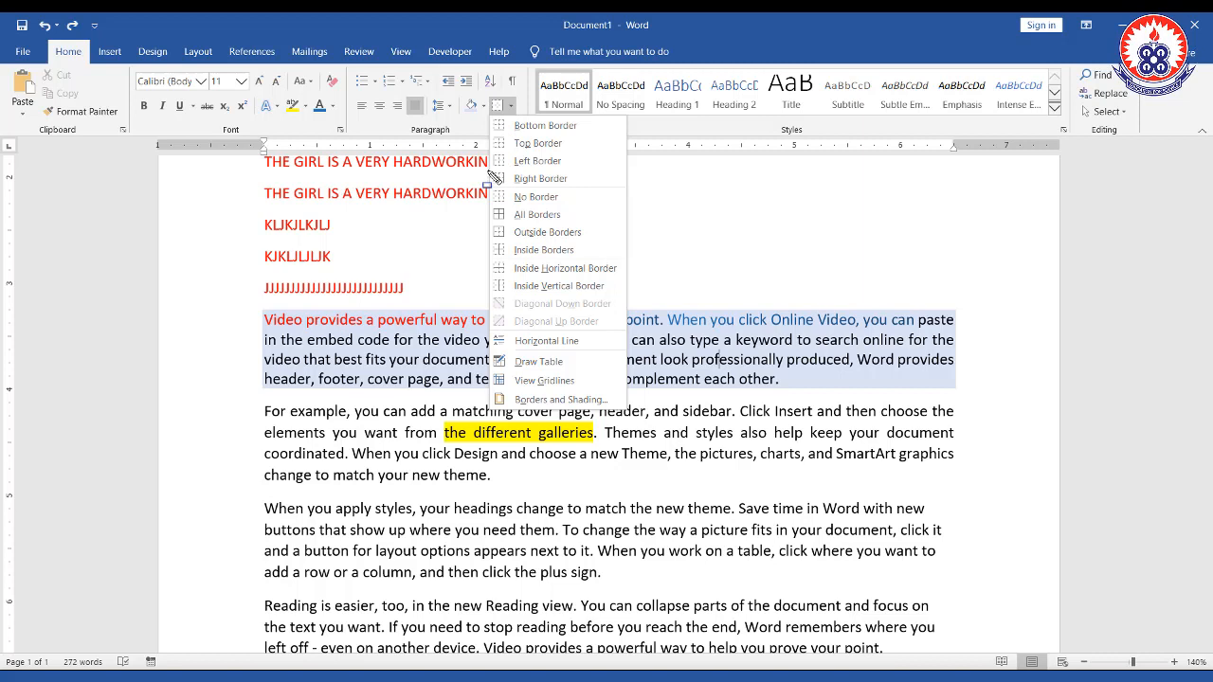
drag(487, 170, 628, 191)
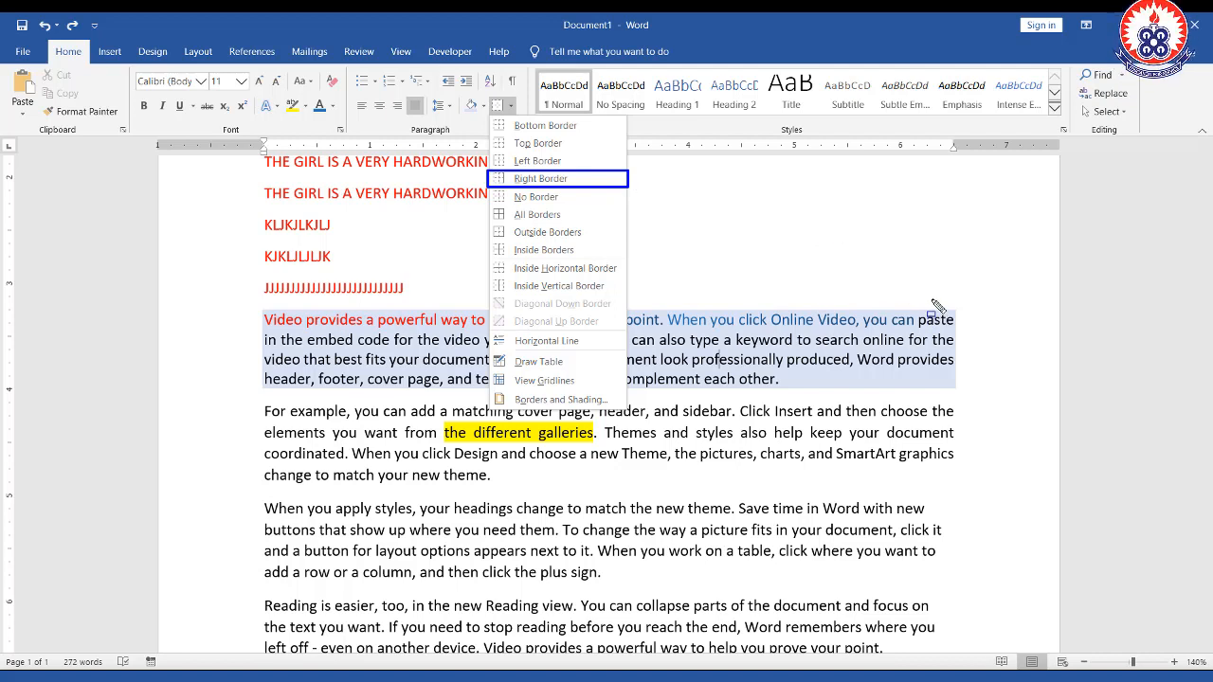
mouse_move(931, 301)
mouse_down()
mouse_move(951, 372)
mouse_move(973, 394)
mouse_up()
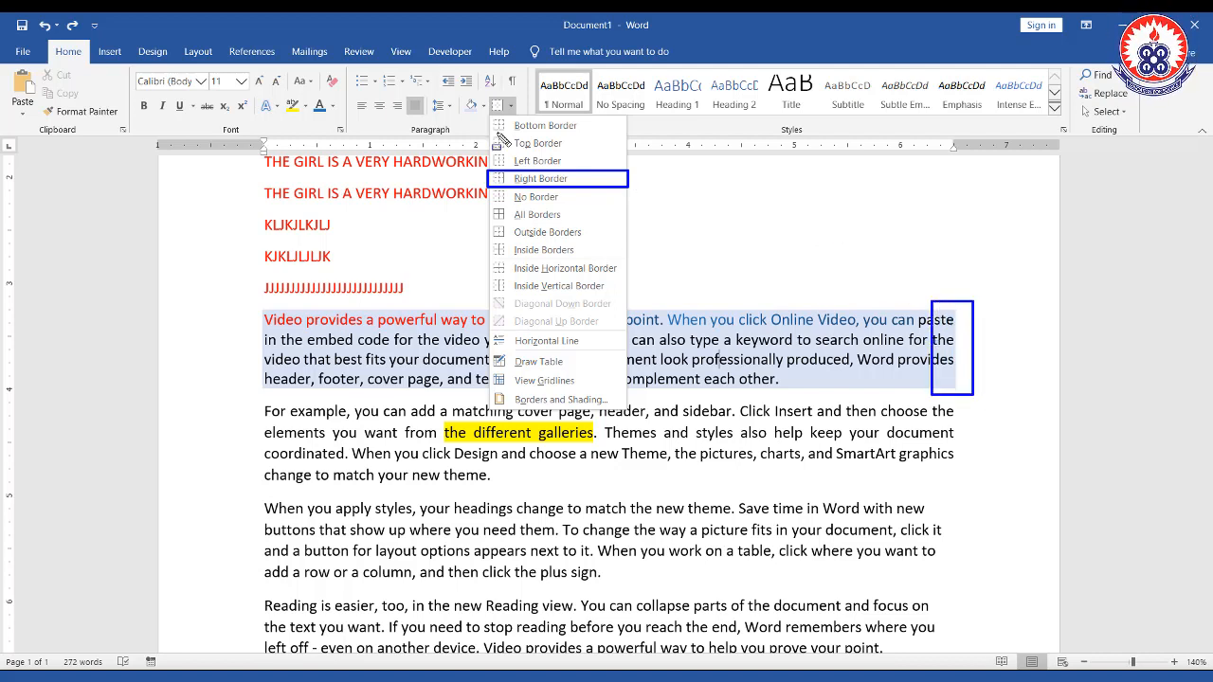
key(Escape)
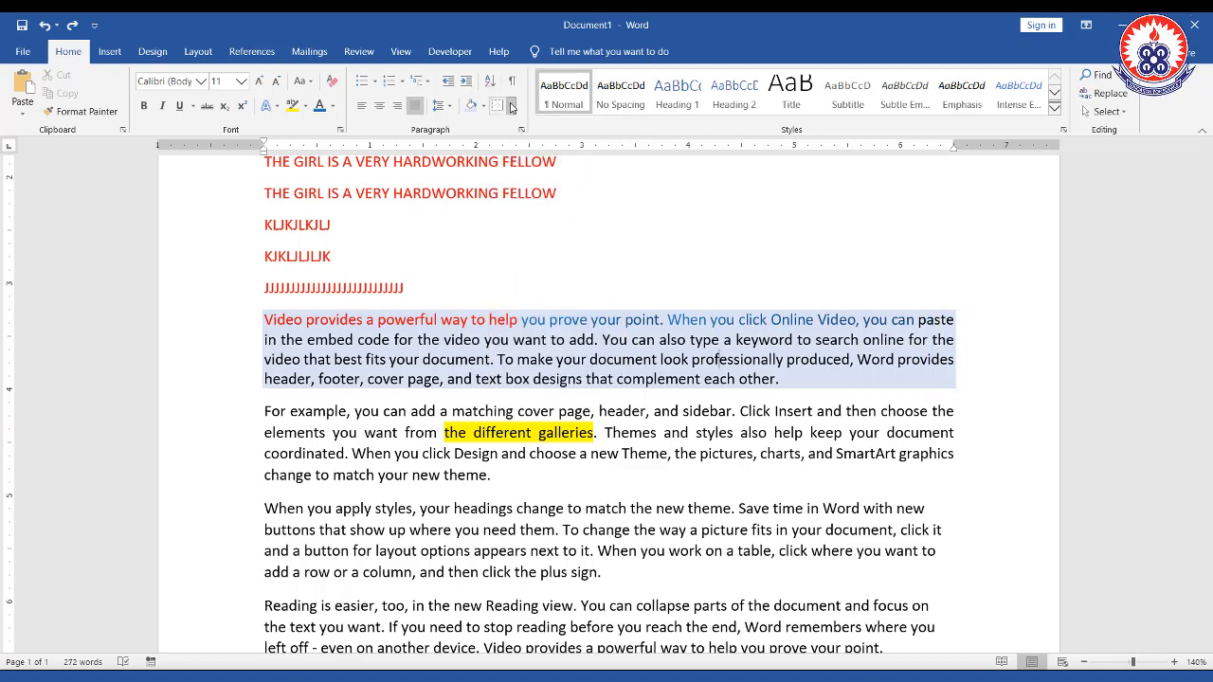
Apply a right border to the "Video provides" paragraph and outline the bordered edge with a temporary rectangle.
click(511, 105)
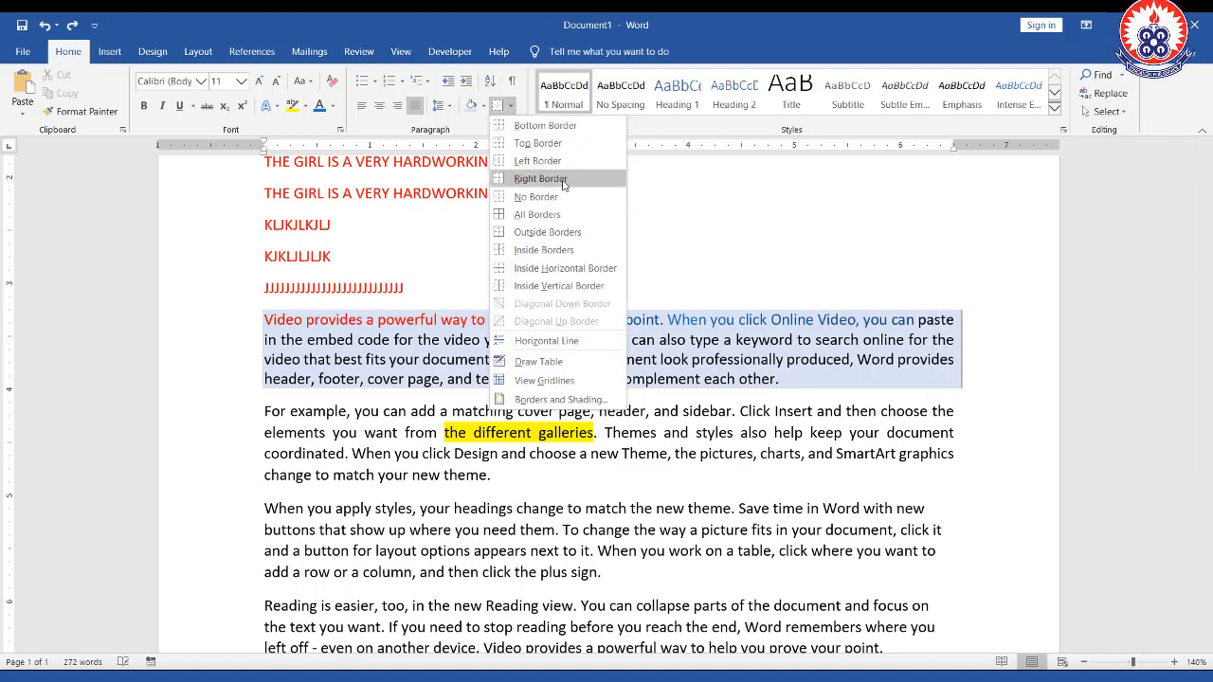
click(563, 184)
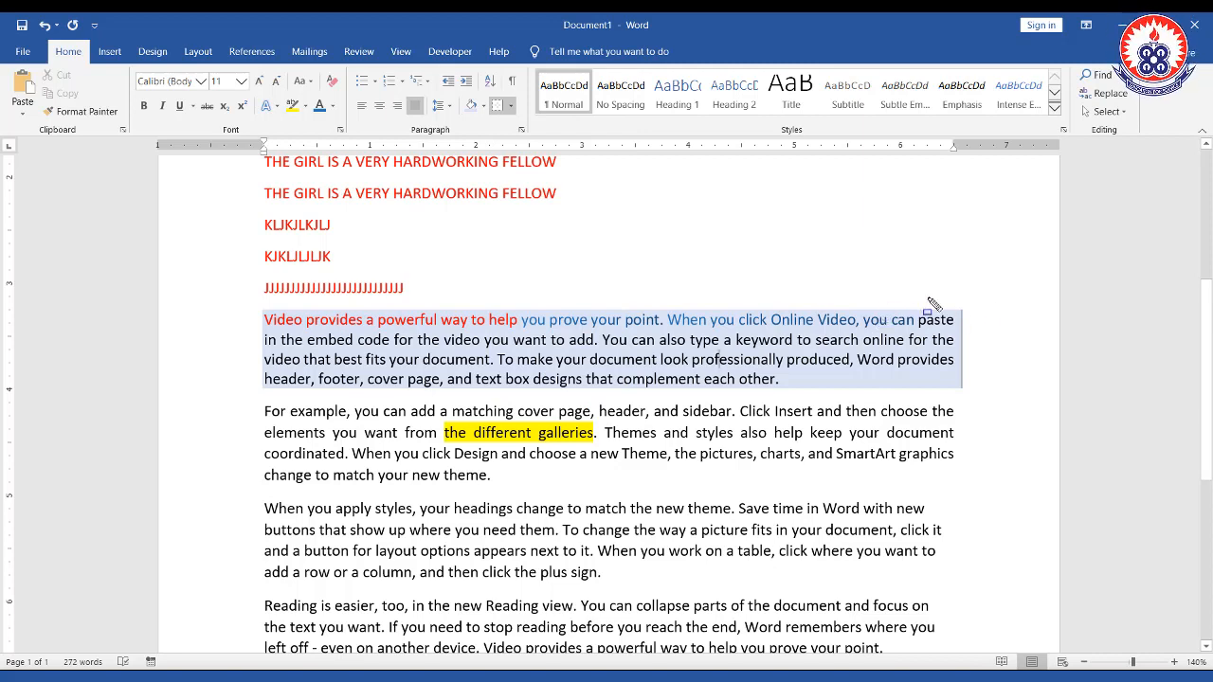
drag(935, 295, 981, 400)
Select the whole "For example" paragraph and shade it with the standard Light Blue color.
drag(261, 405, 498, 478)
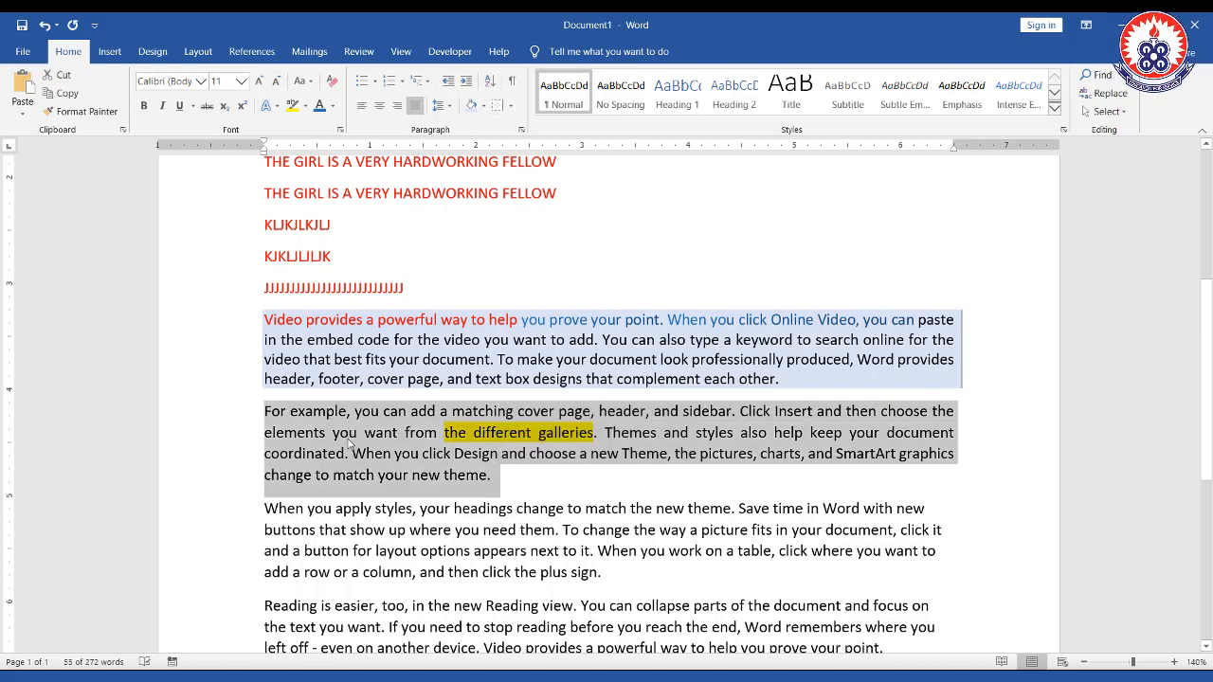
click(512, 479)
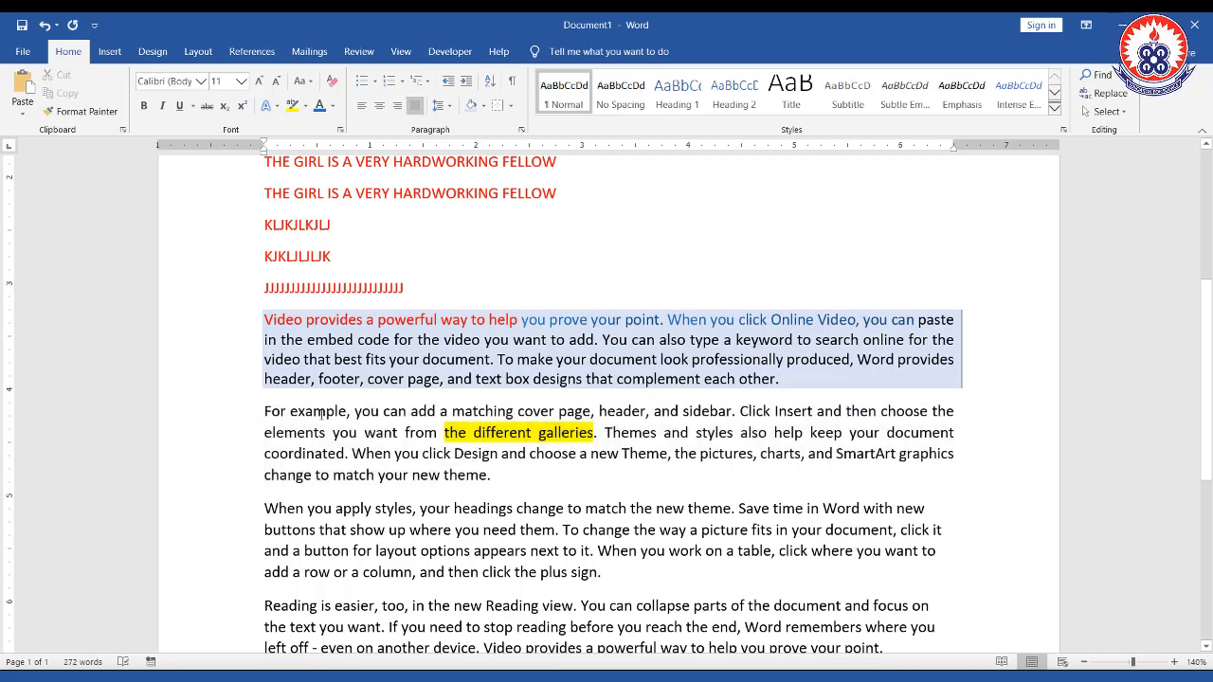
drag(264, 410, 505, 474)
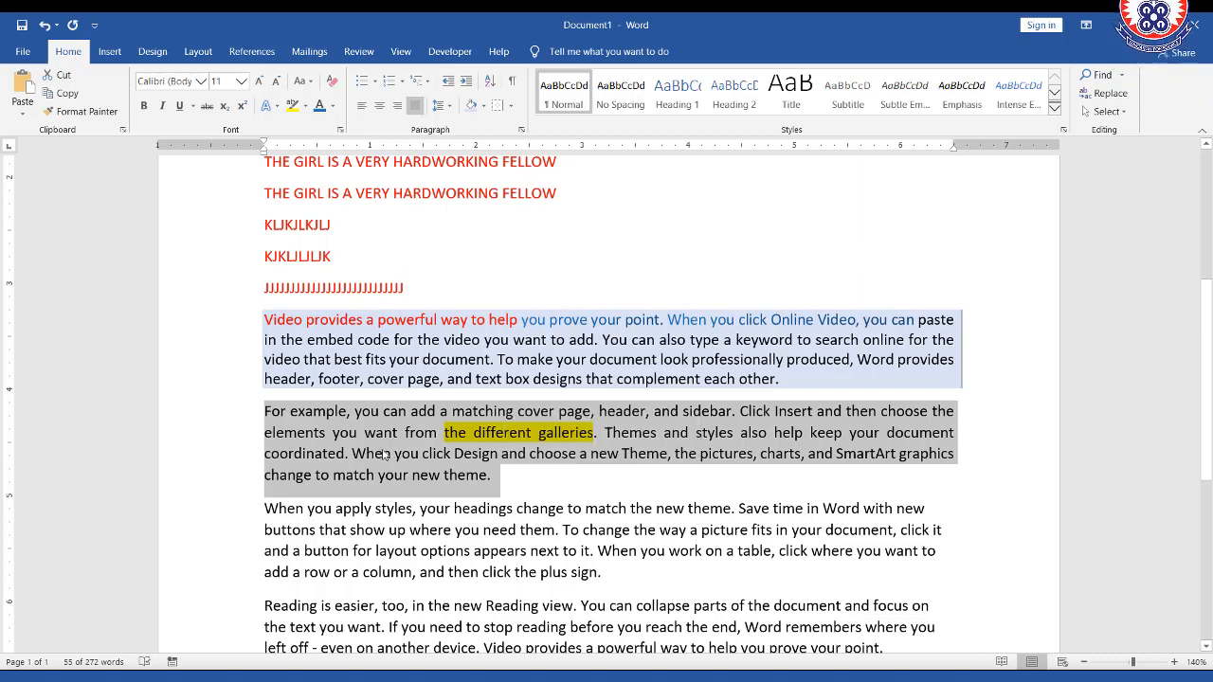
drag(496, 484, 245, 413)
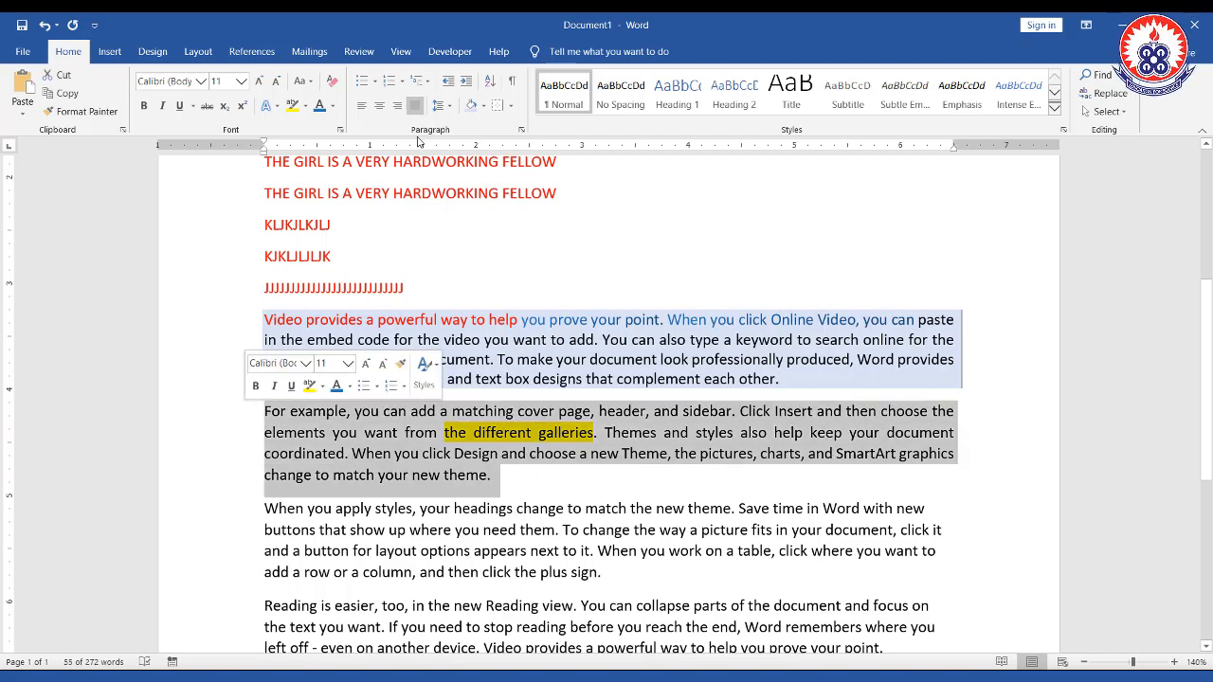
click(484, 108)
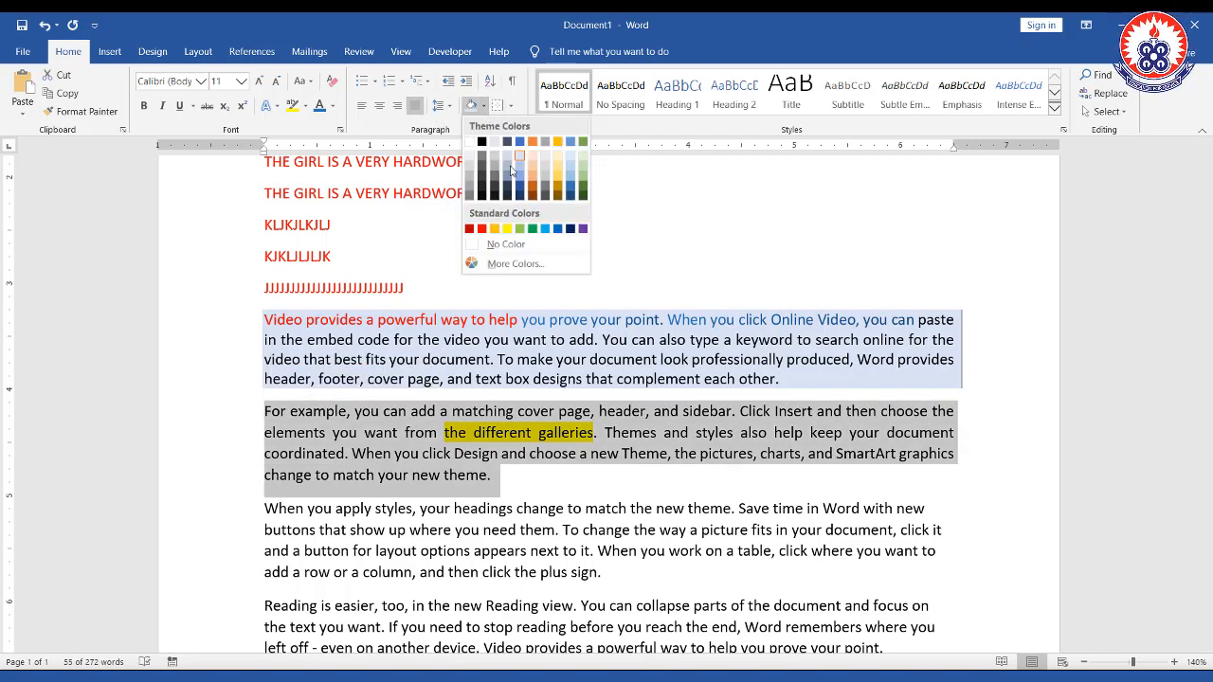
click(545, 233)
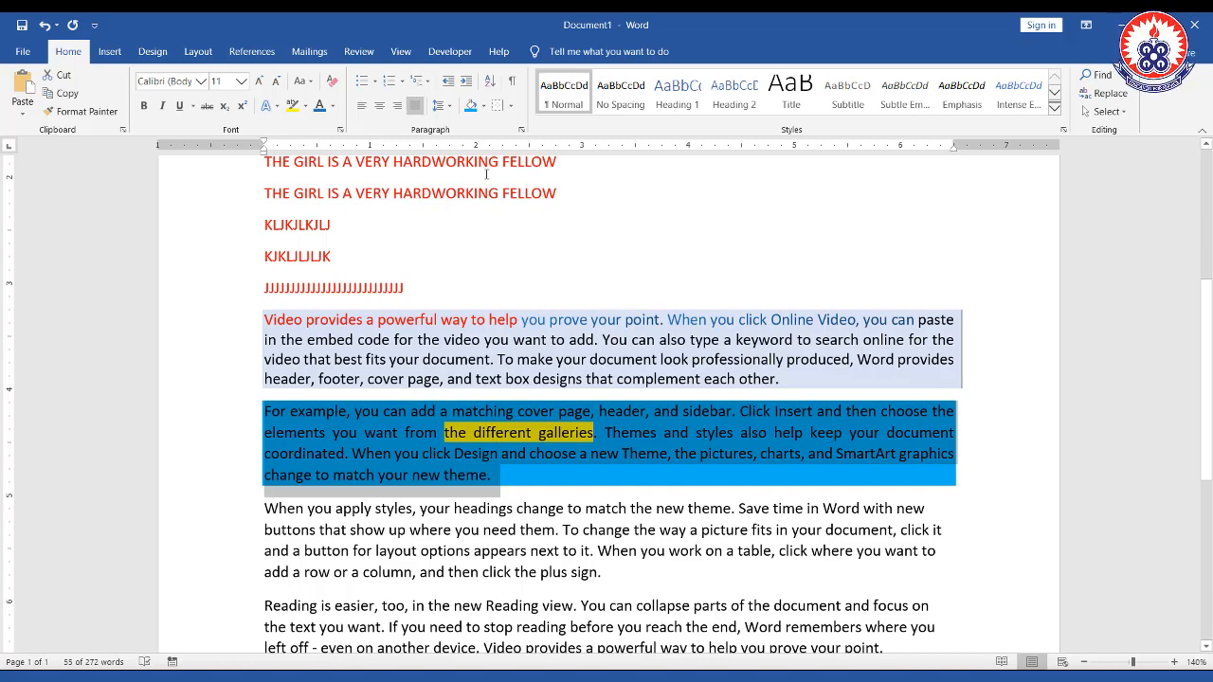
Add outside borders around the "For example" paragraph and deselect the text.
click(511, 112)
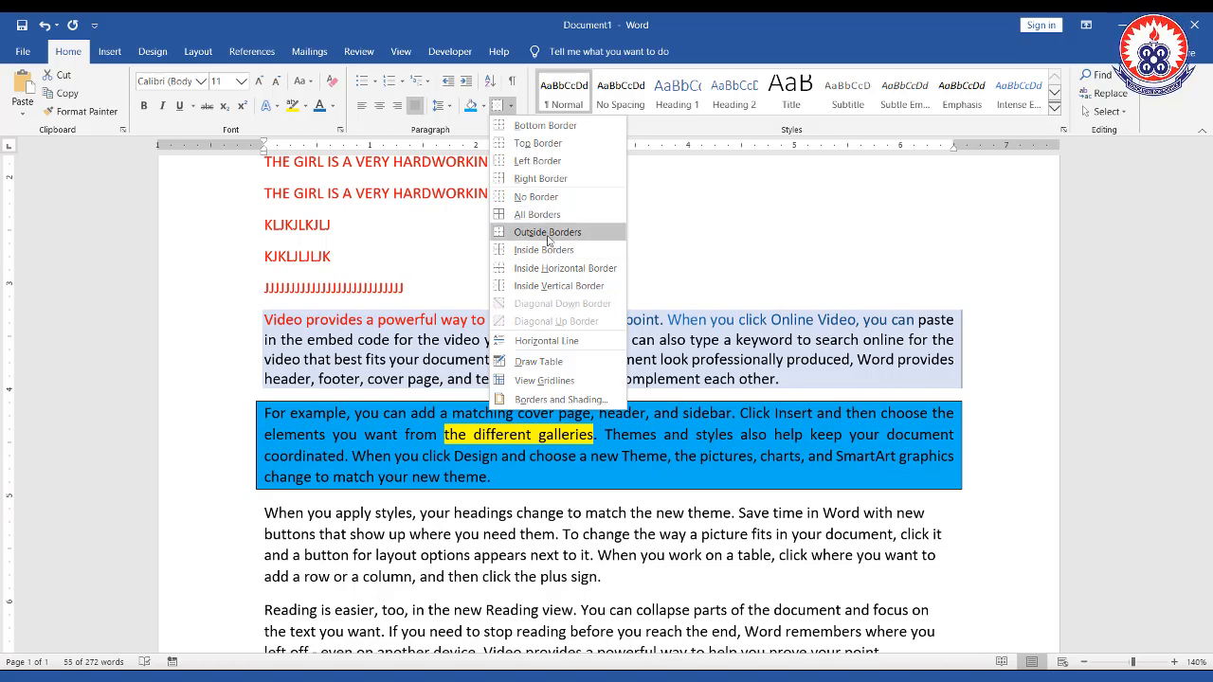
click(551, 237)
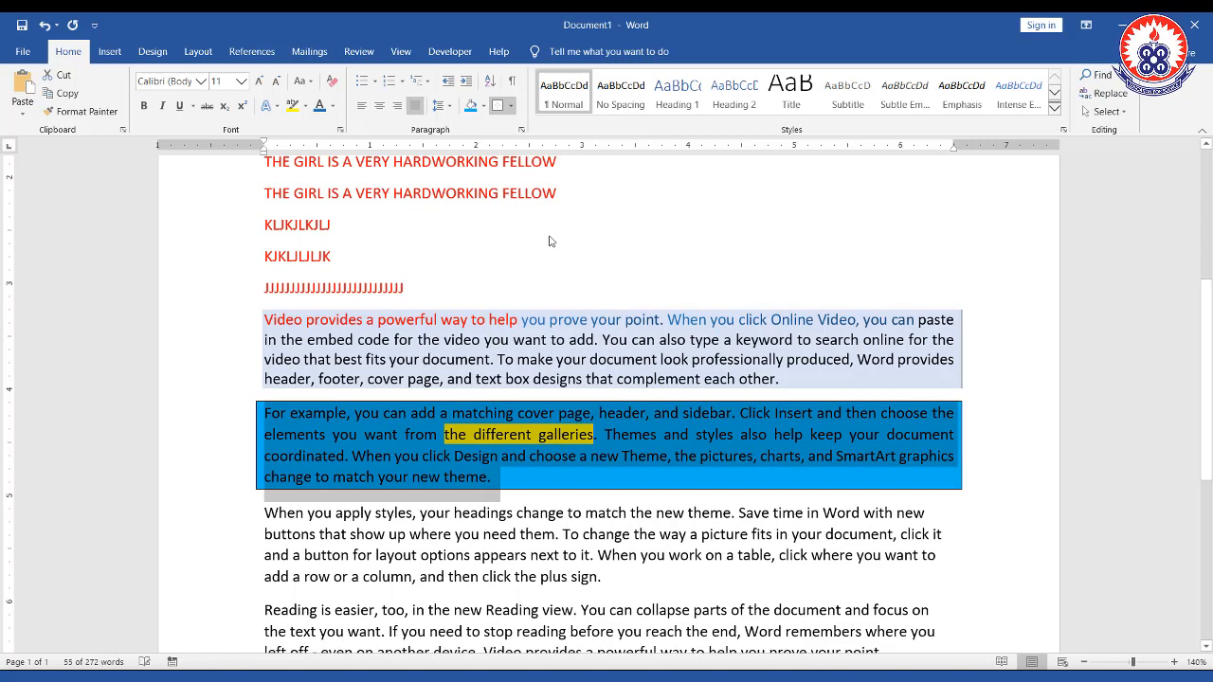
click(728, 469)
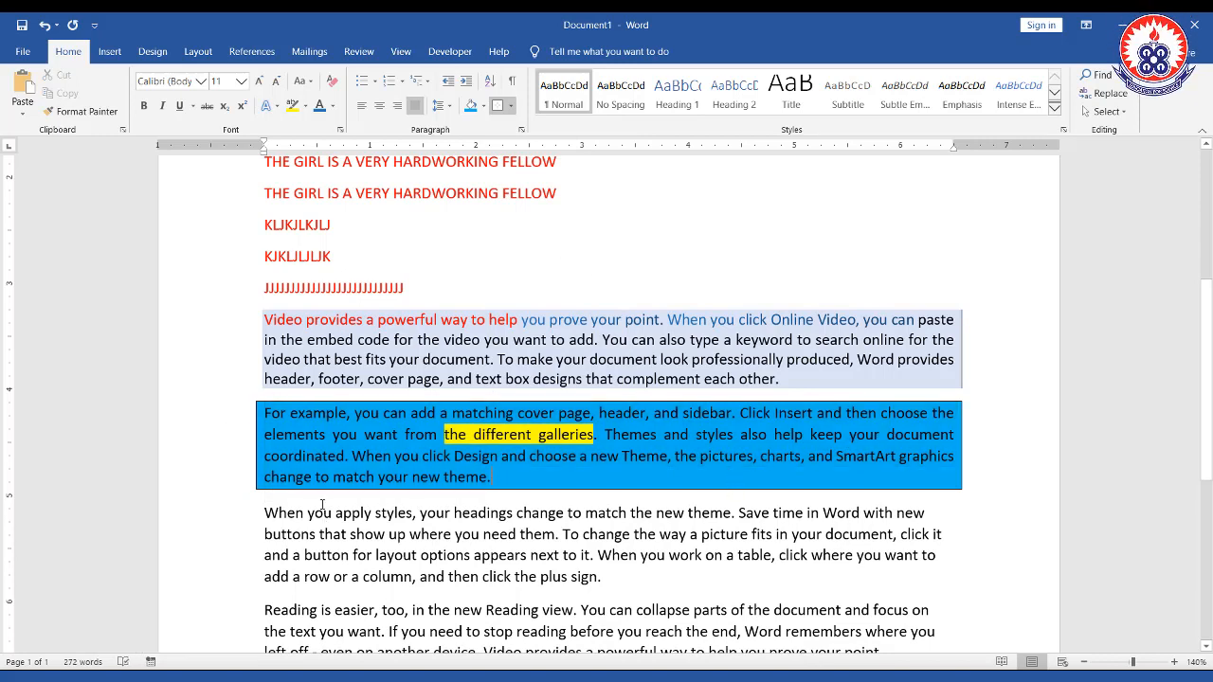
Examine the Borders and Shading dialog for the "For example" paragraph, close it unchanged, and point out the option that opens it.
click(510, 105)
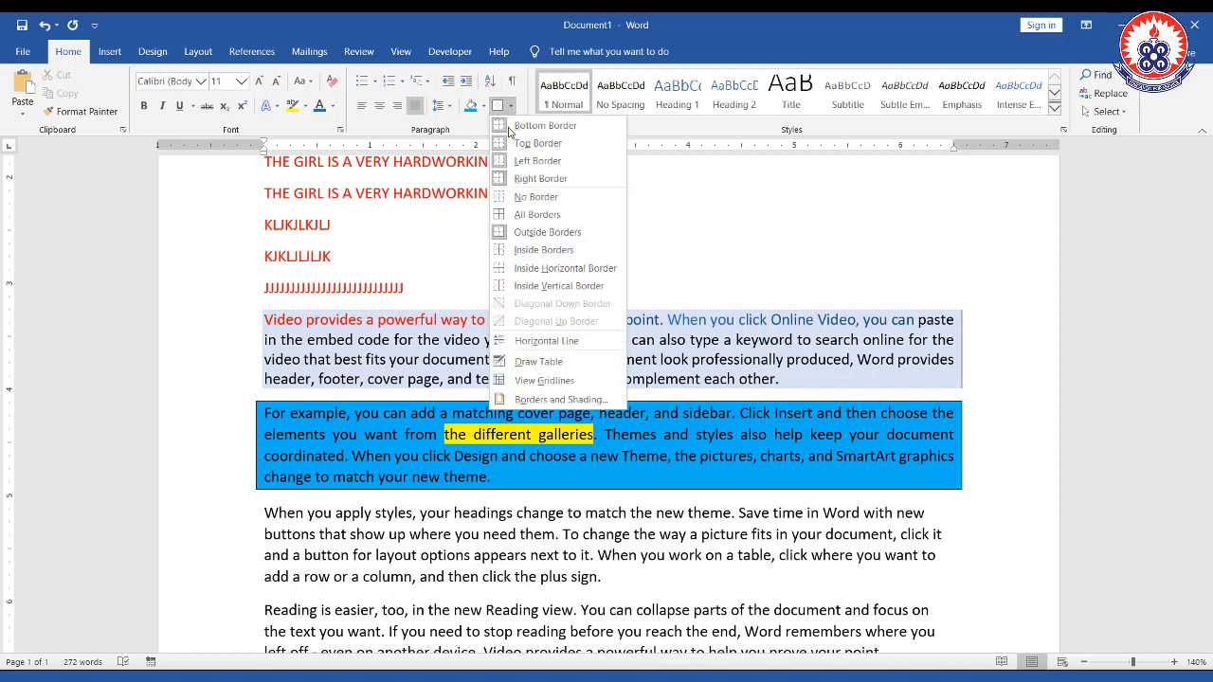
click(559, 400)
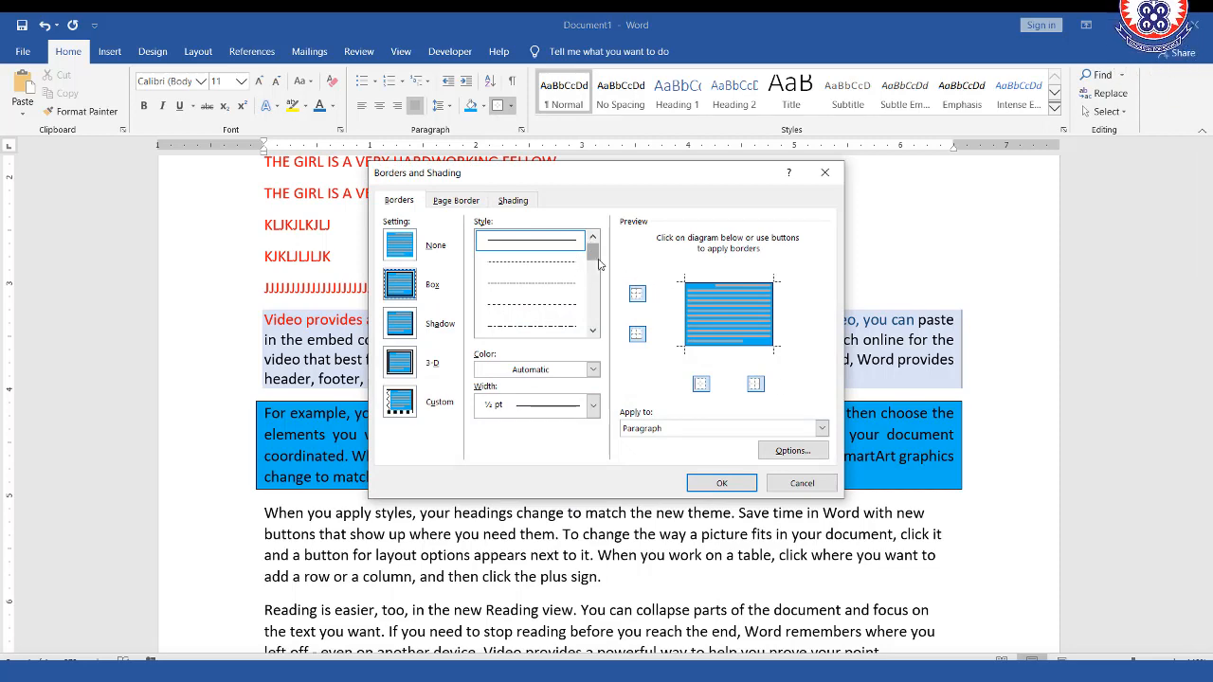
click(799, 484)
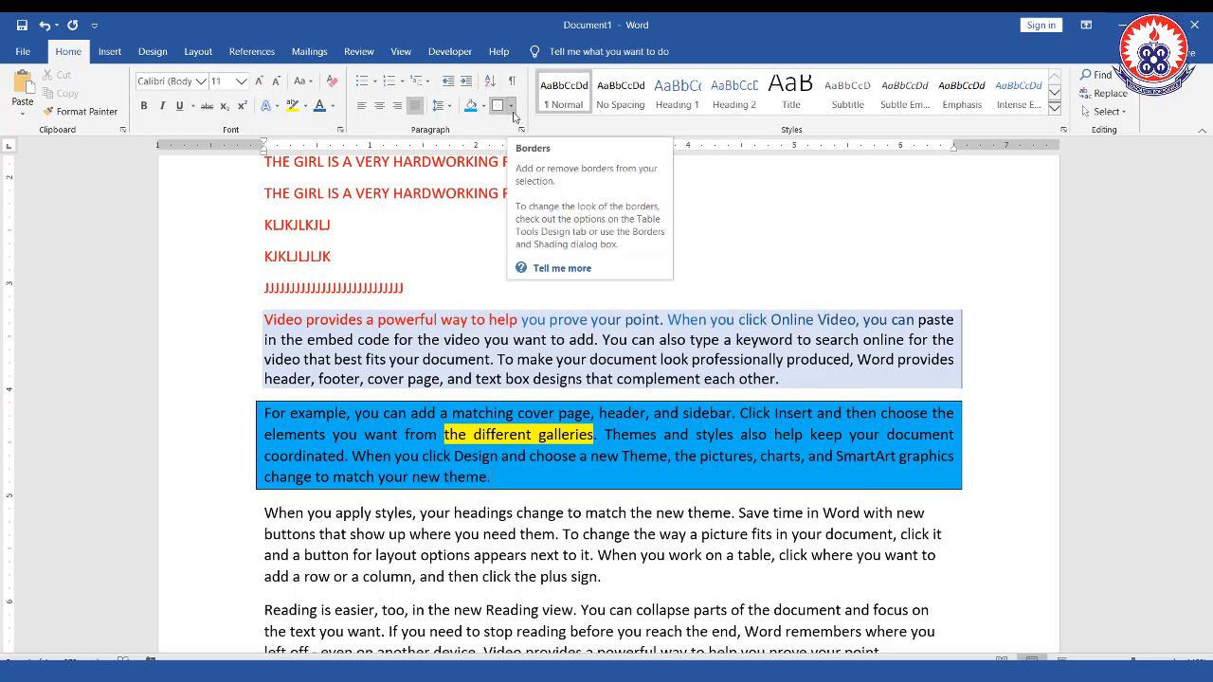
click(512, 106)
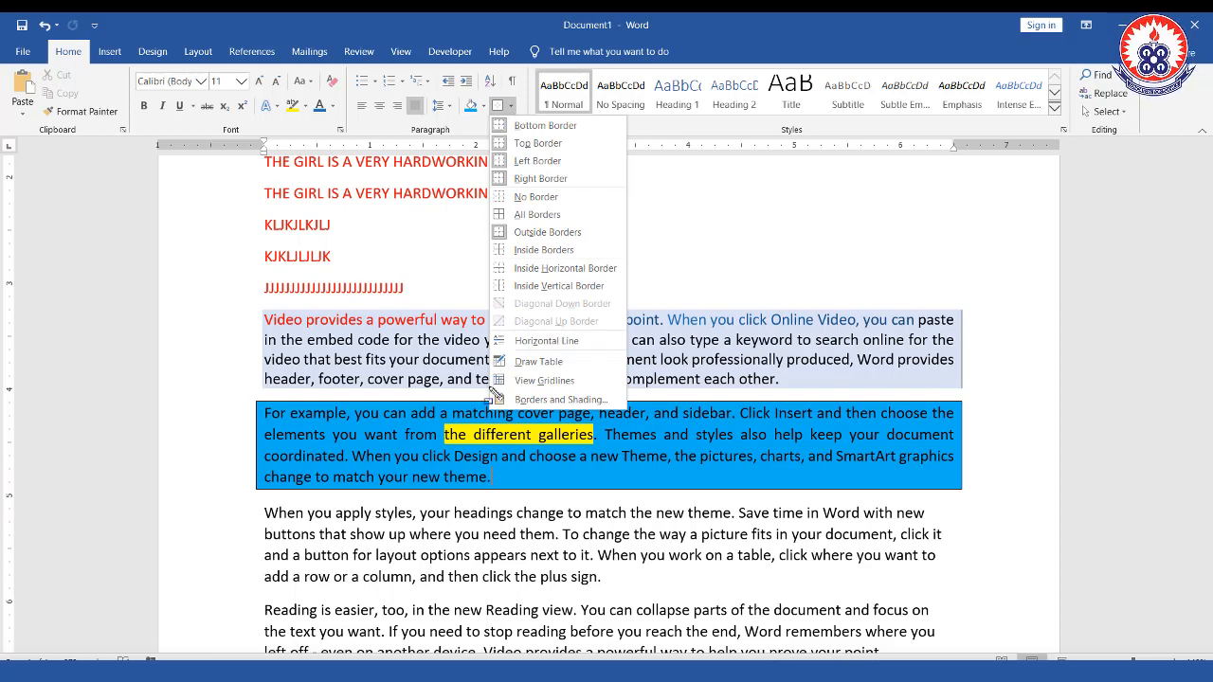
click(621, 405)
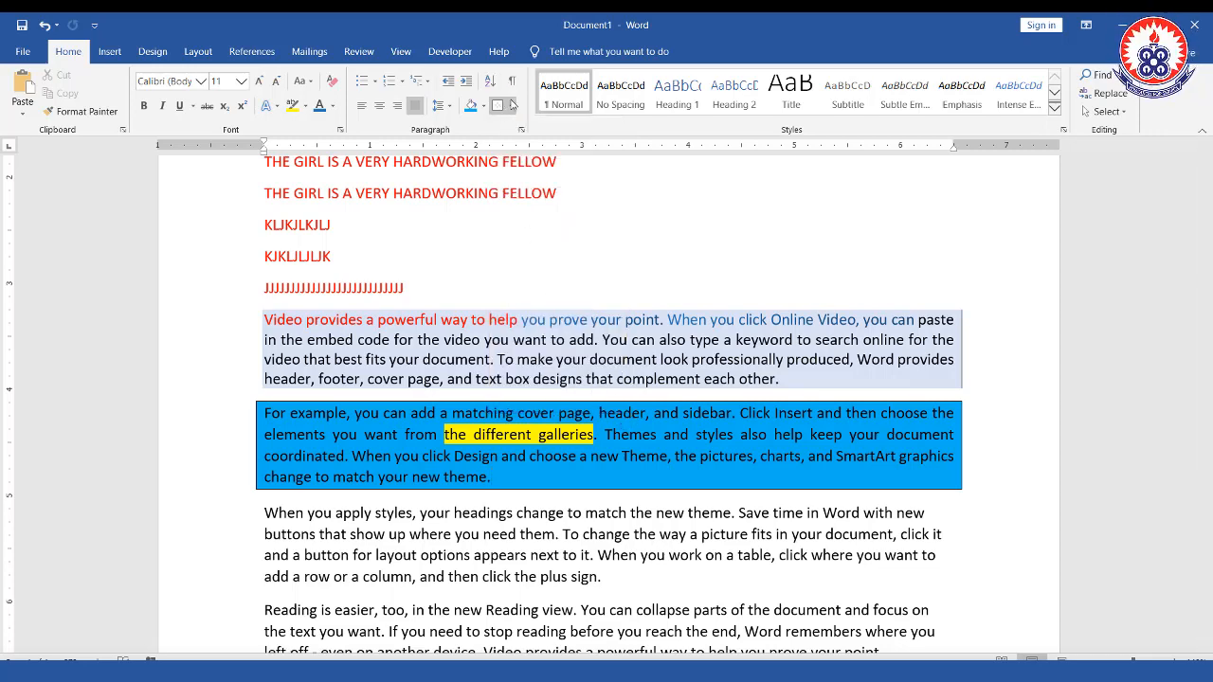
Change the box border of the "For example" paragraph to a 3 pt triple-line style through Borders and Shading.
click(511, 106)
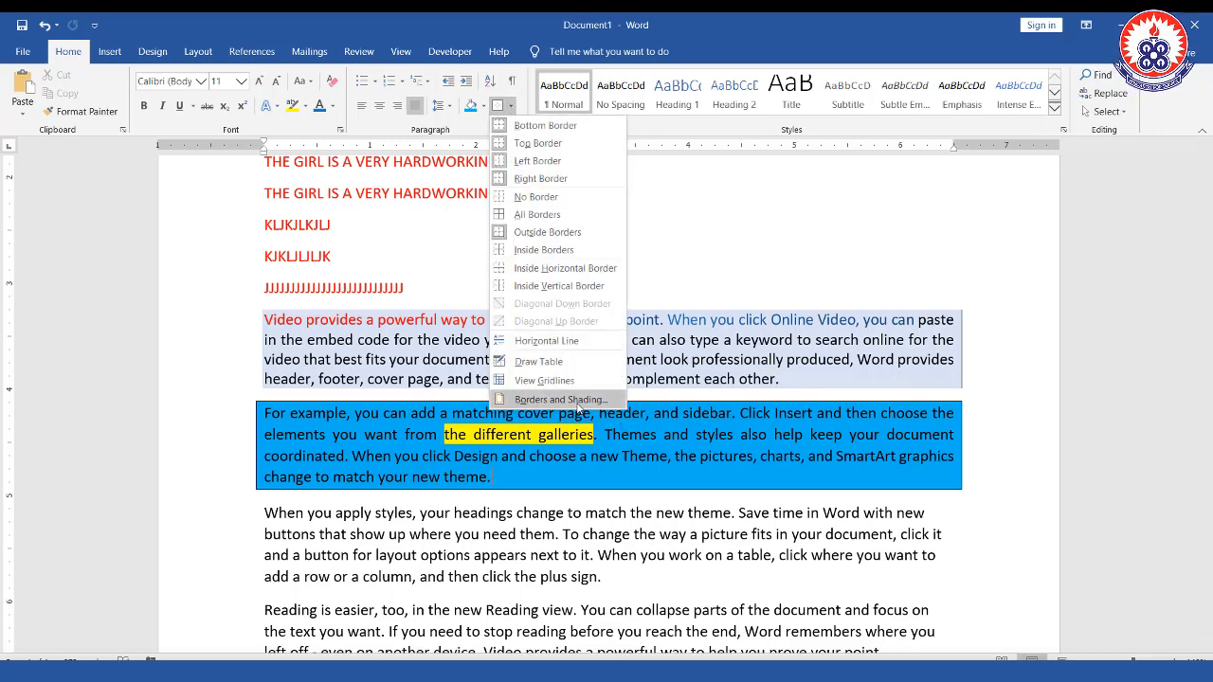
click(579, 401)
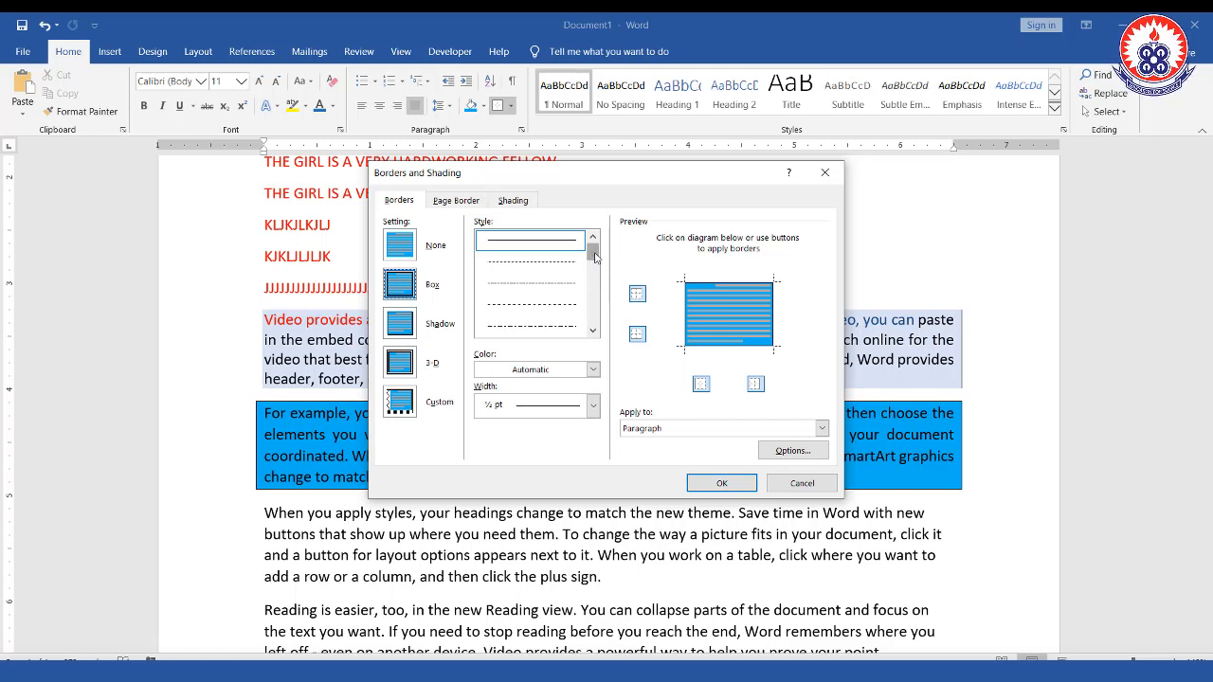
drag(595, 257, 596, 296)
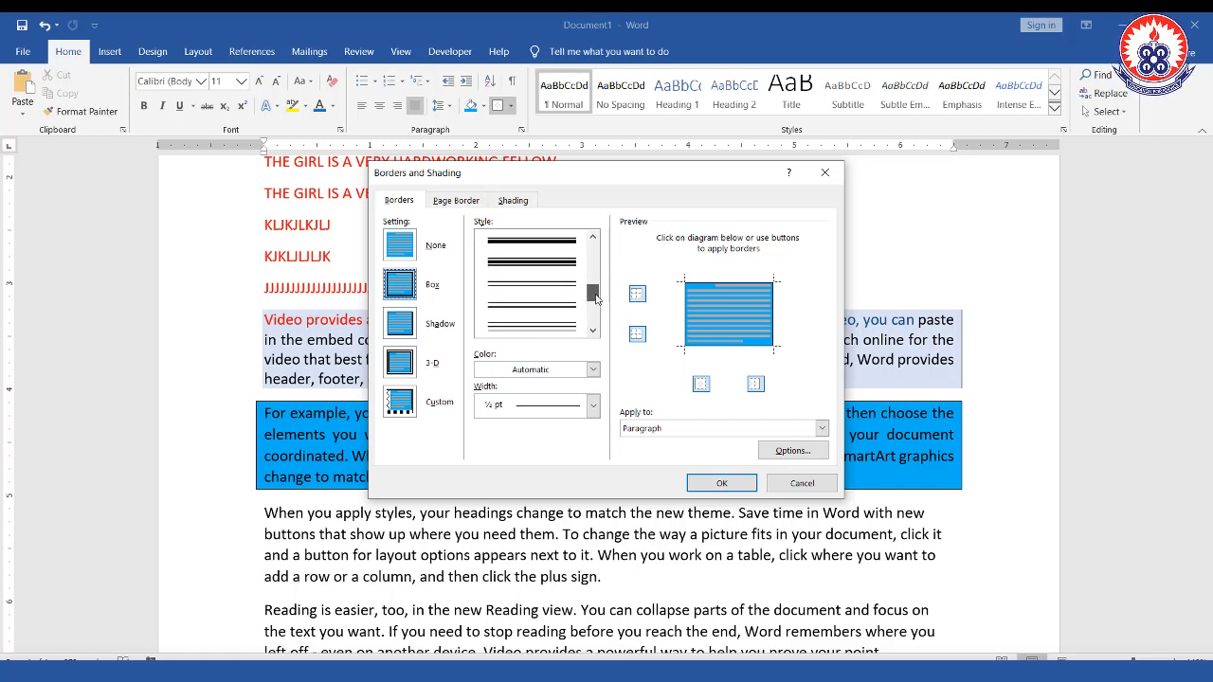
click(545, 269)
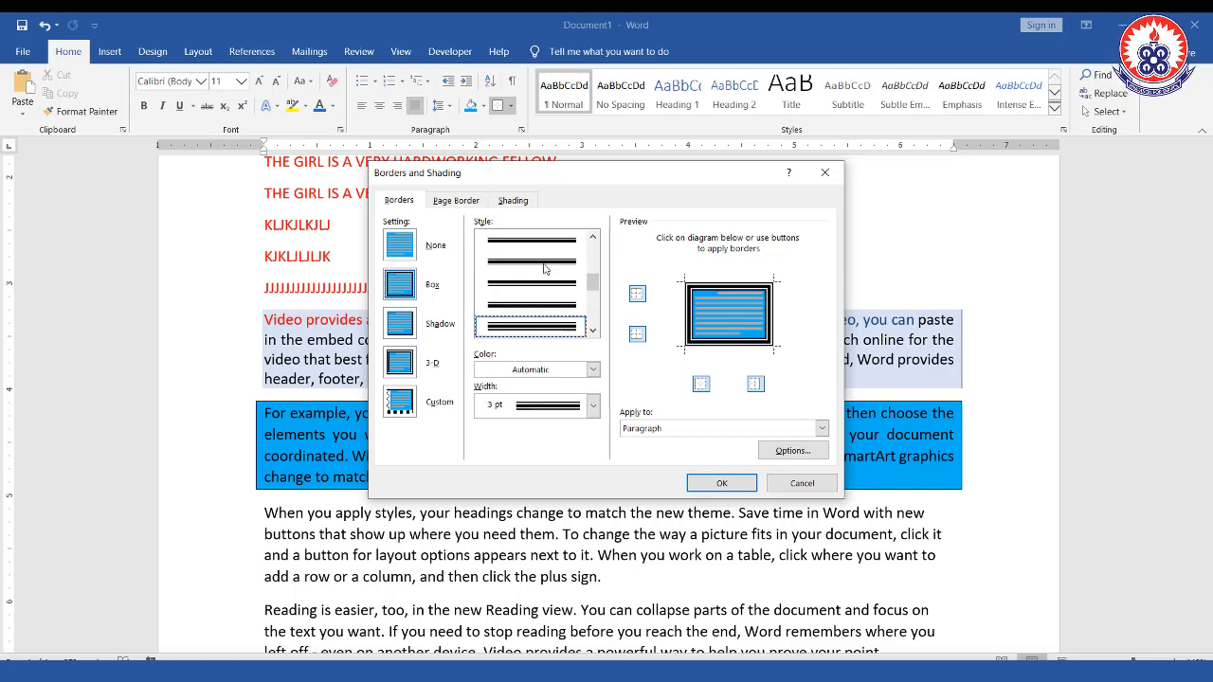
click(708, 484)
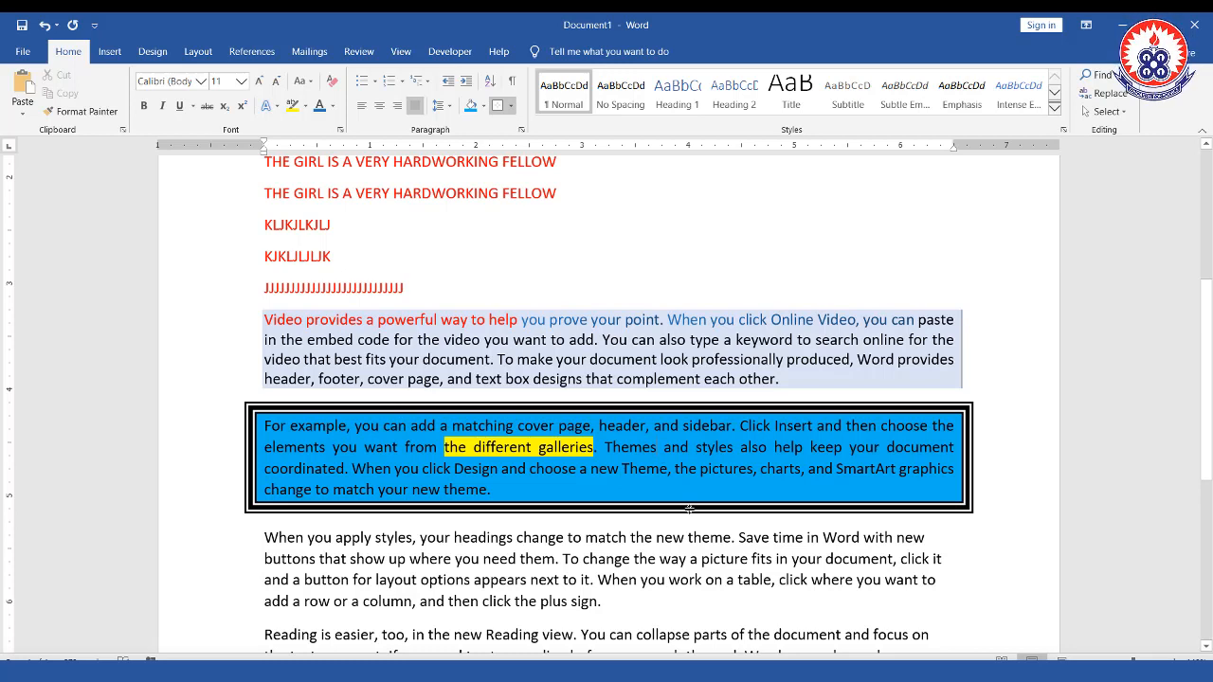
Undo the triple-line border on the "For example" paragraph, reselect the paragraph, and point out the Borders and Shading option.
key(ctrl+z)
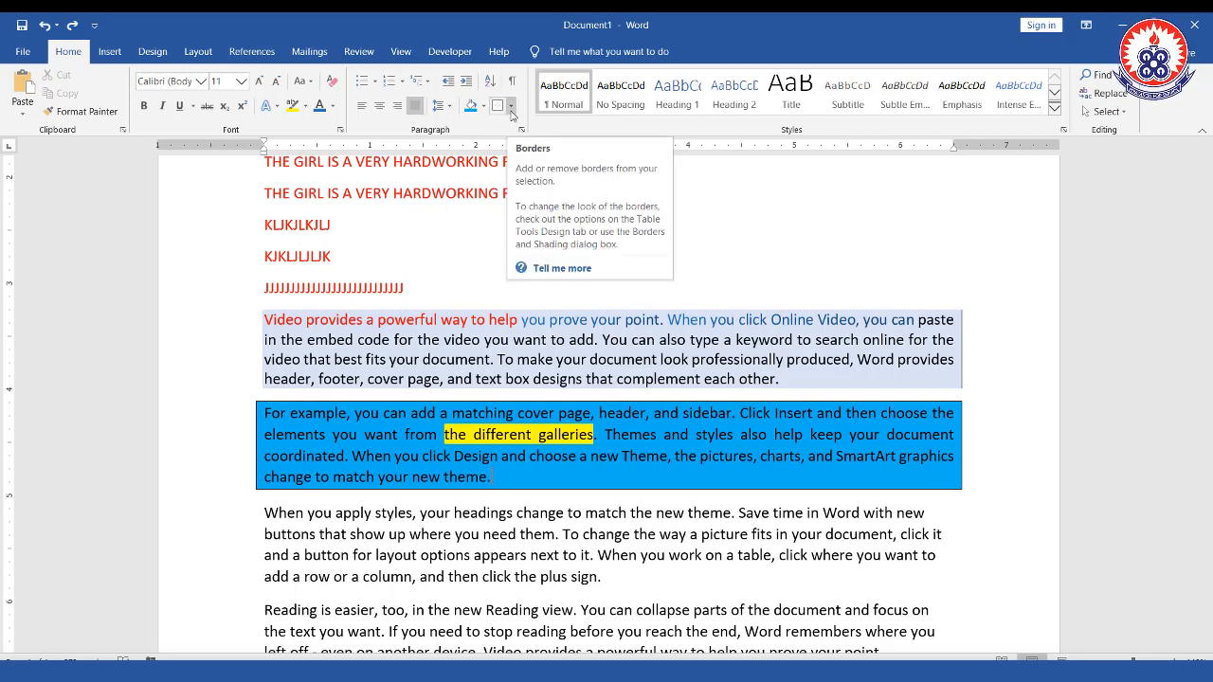
triple_click(285, 417)
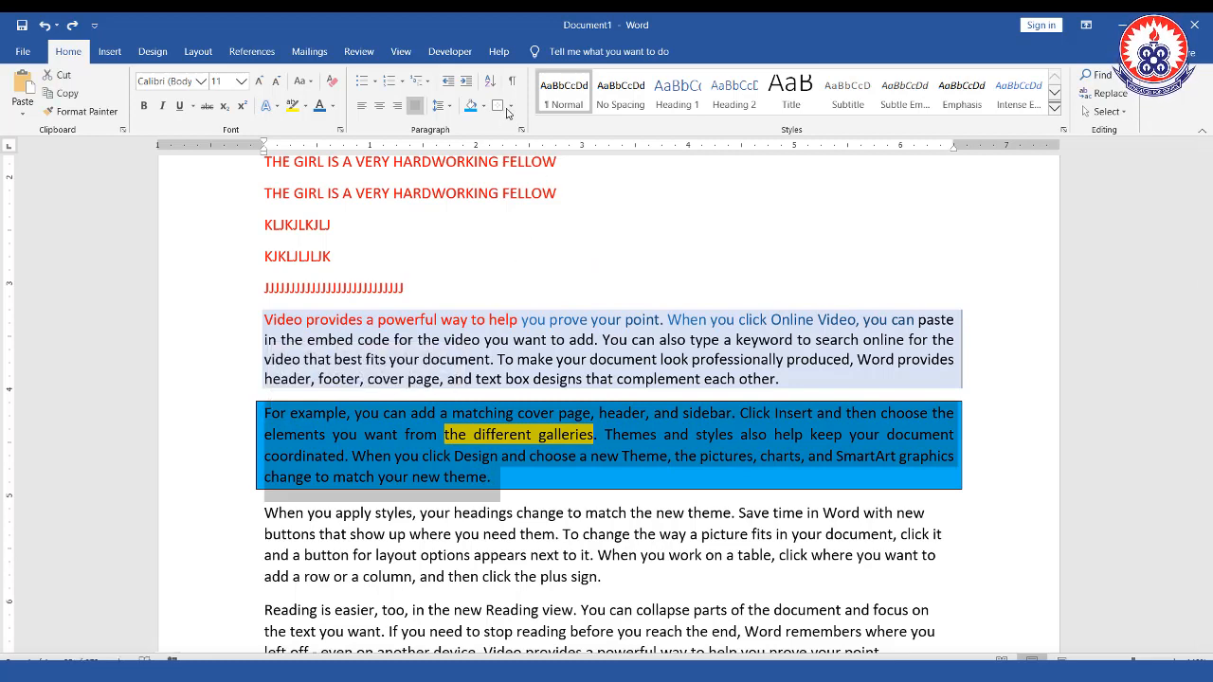
click(509, 107)
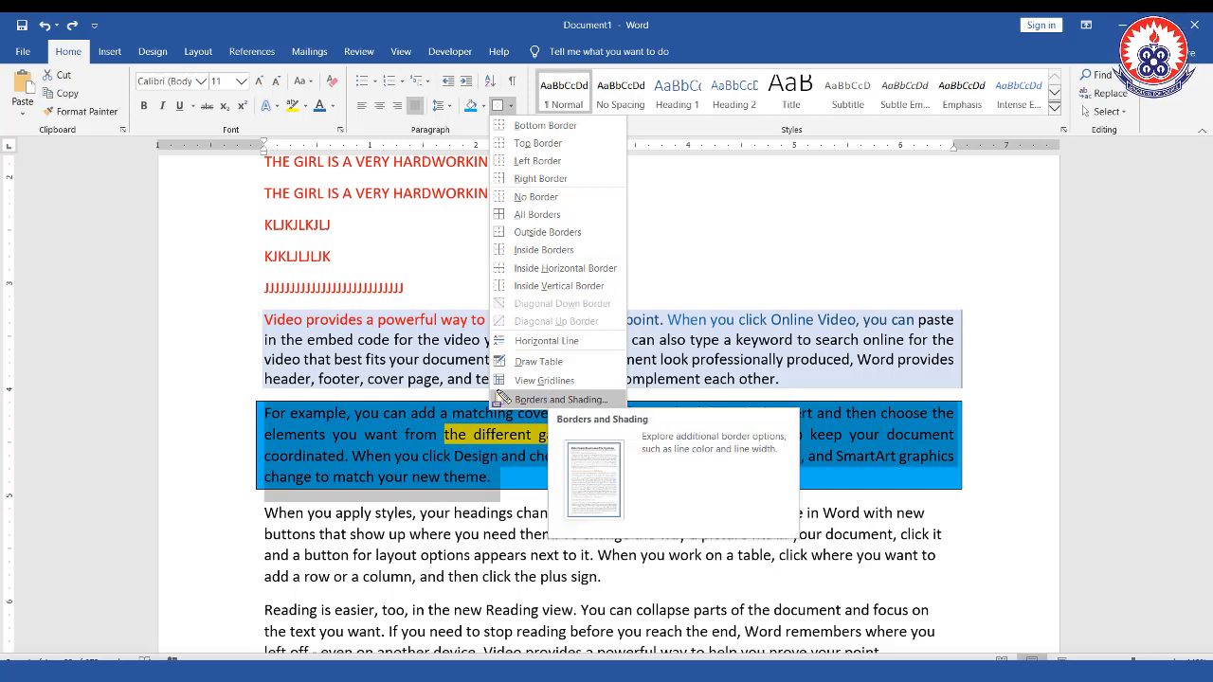
drag(489, 390, 628, 411)
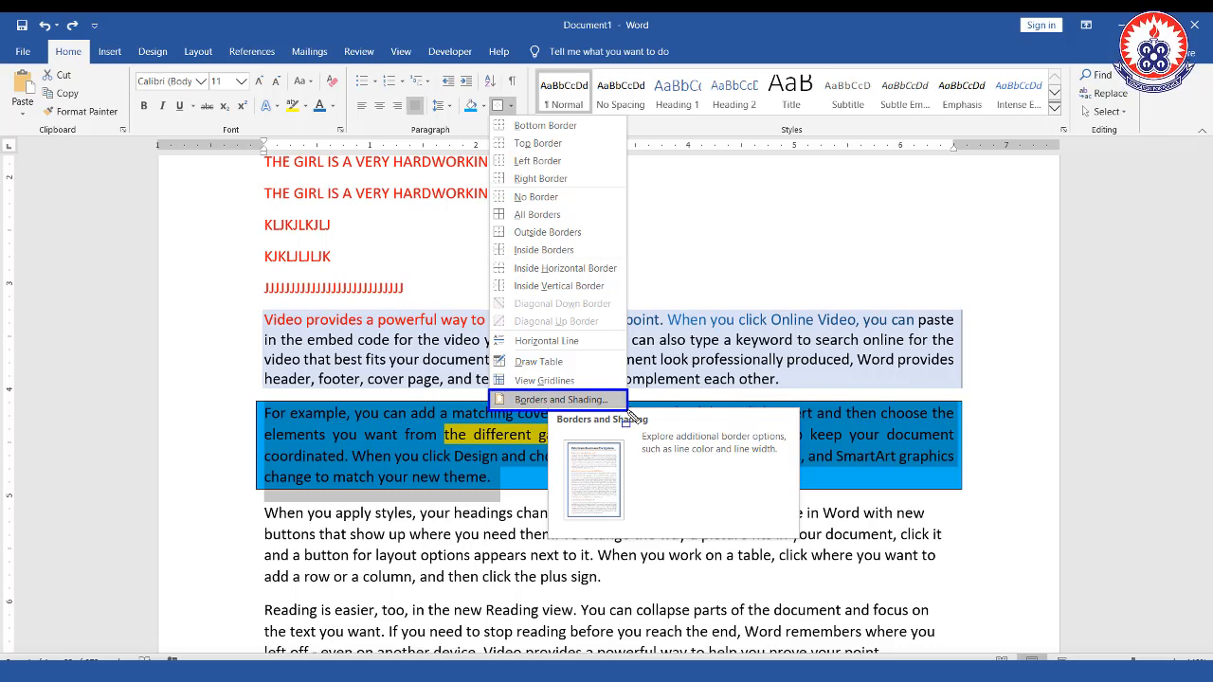
key(Escape)
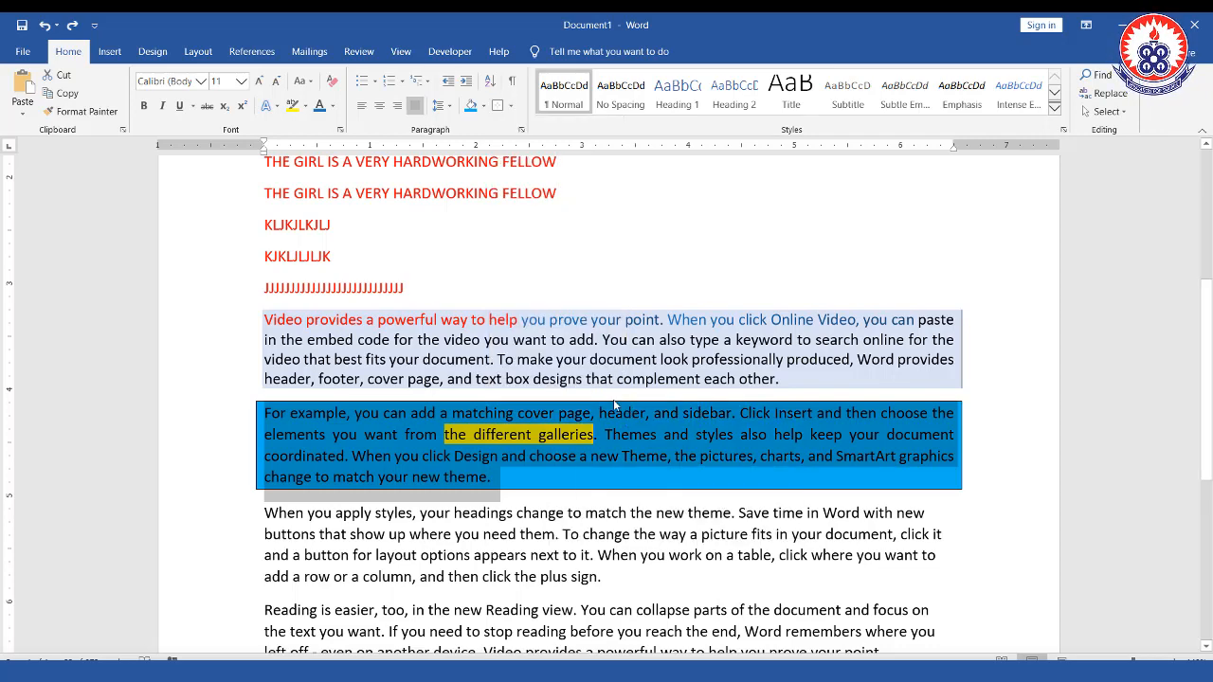
In Borders and Shading, choose the triple-line style with a ¾ pt width for the "For example" paragraph's box border.
click(511, 109)
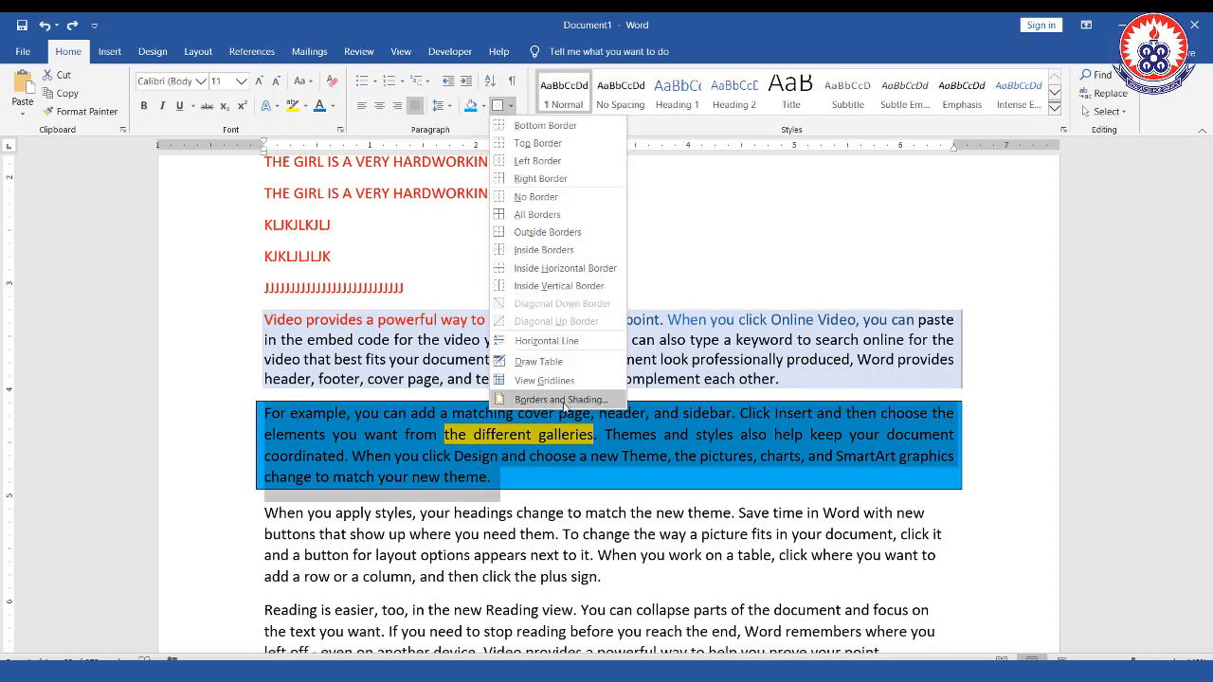
click(565, 407)
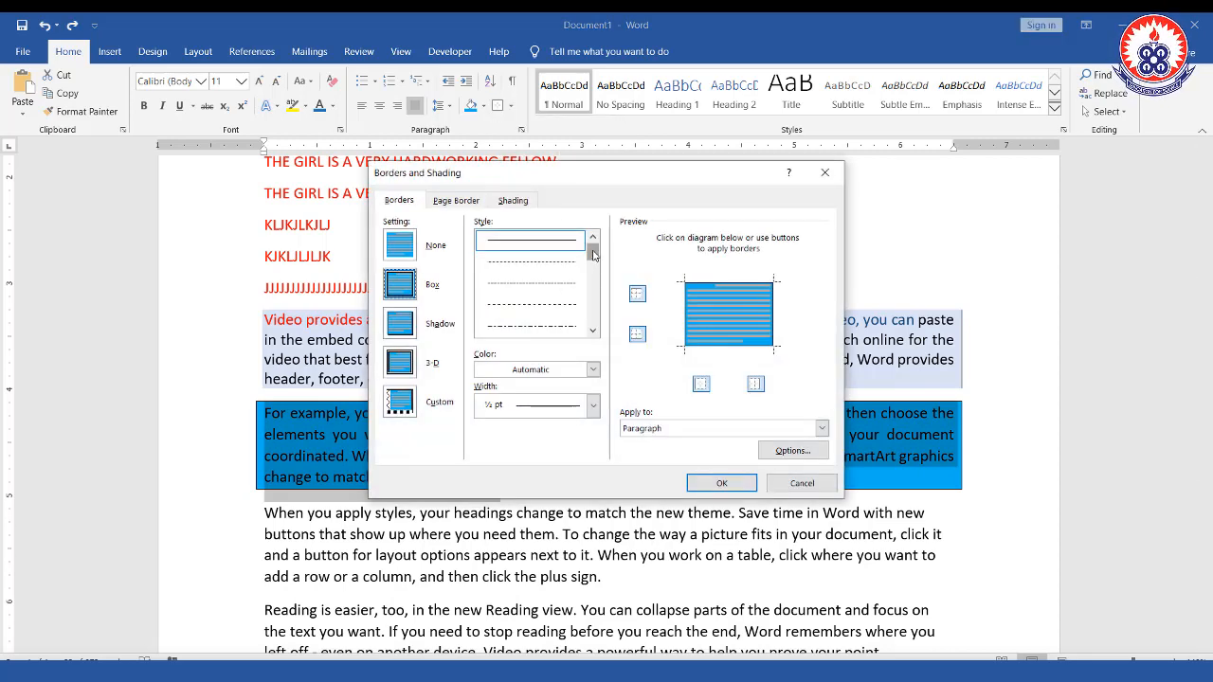
mouse_move(592, 255)
mouse_down()
mouse_move(593, 305)
mouse_move(592, 292)
mouse_up()
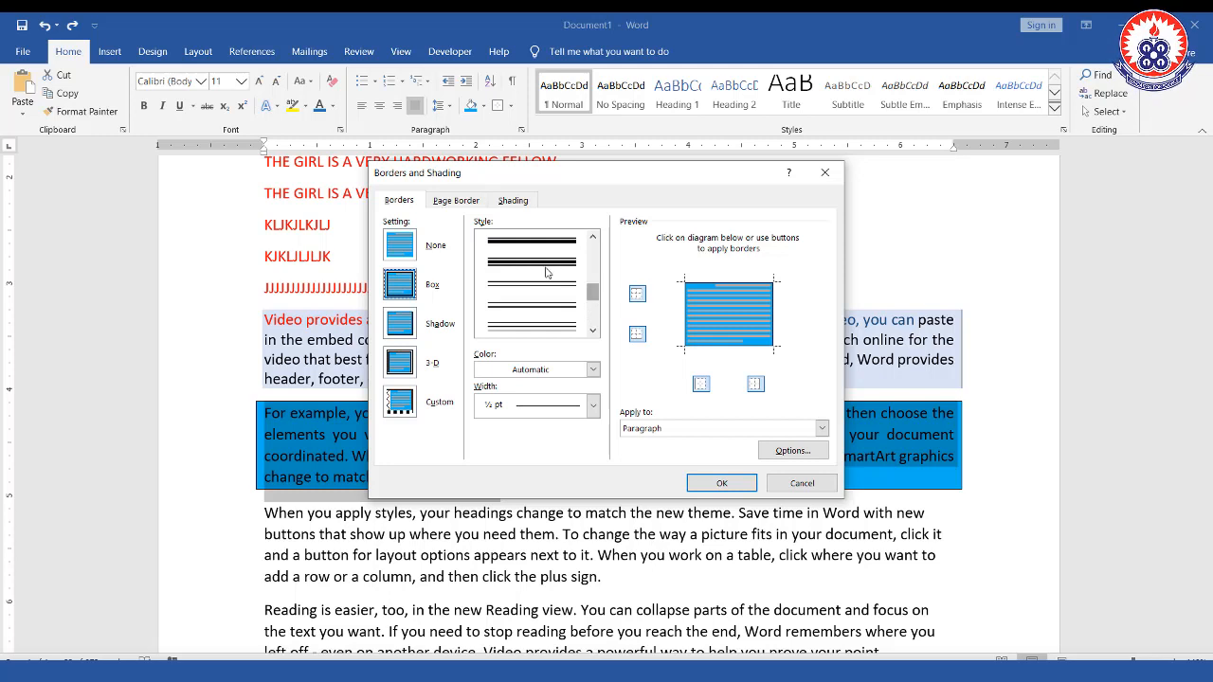
click(549, 329)
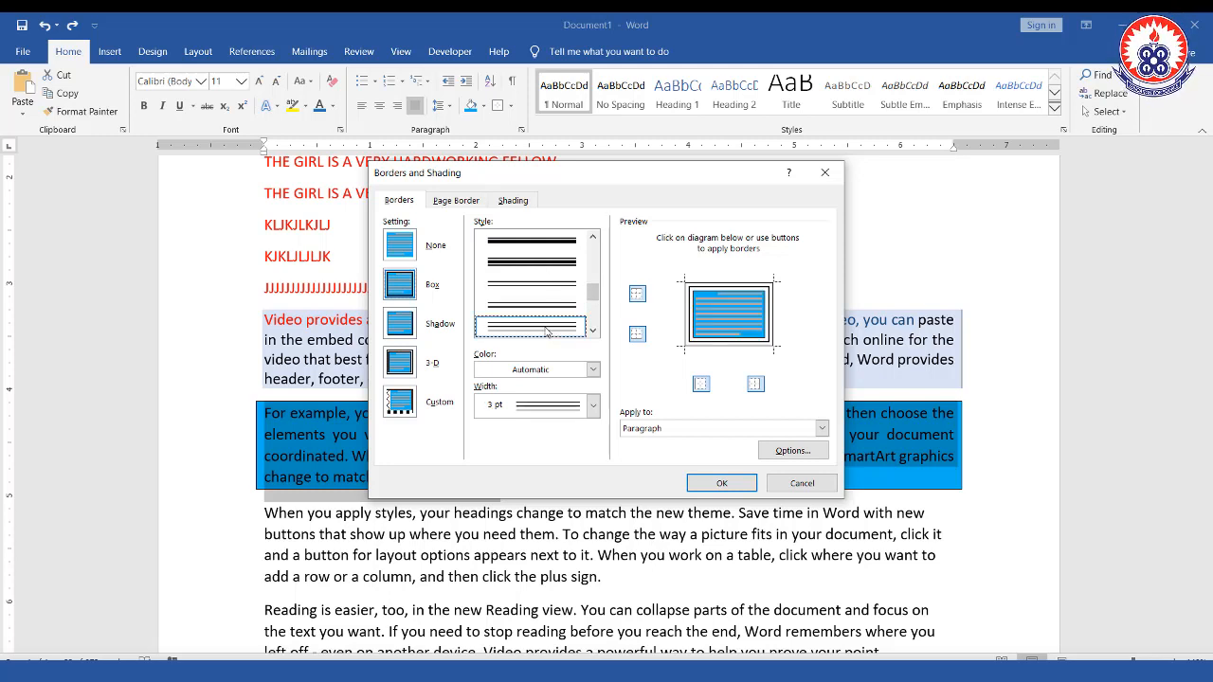
click(593, 405)
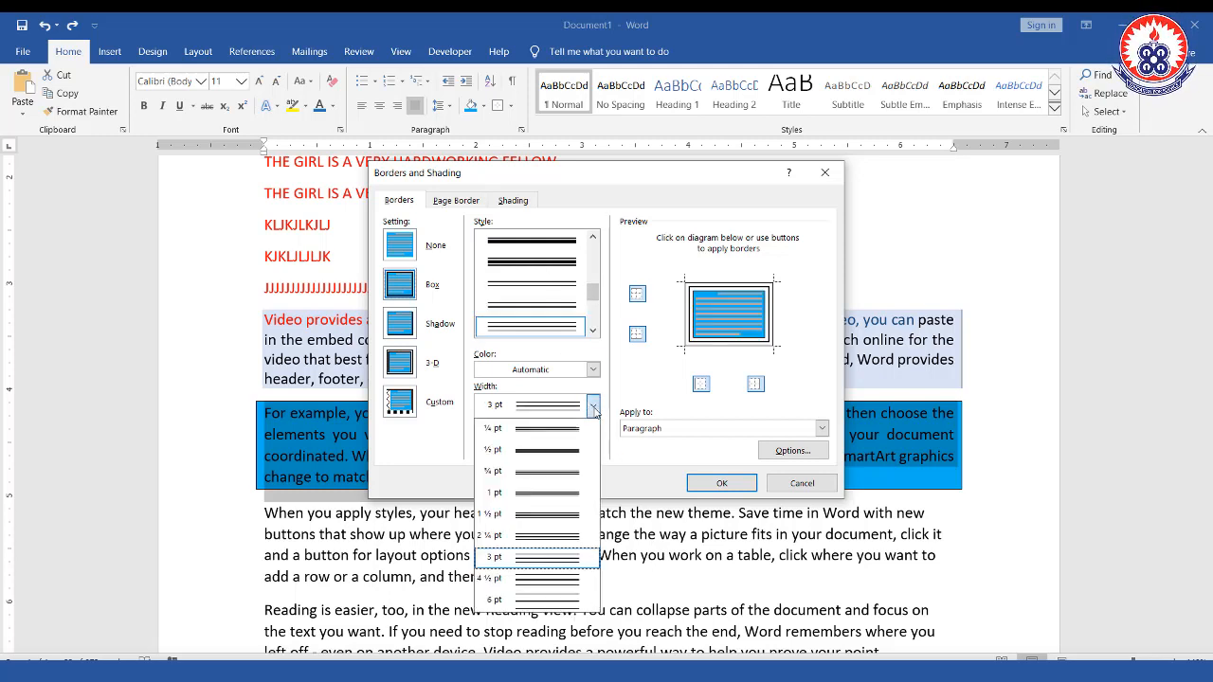
click(555, 472)
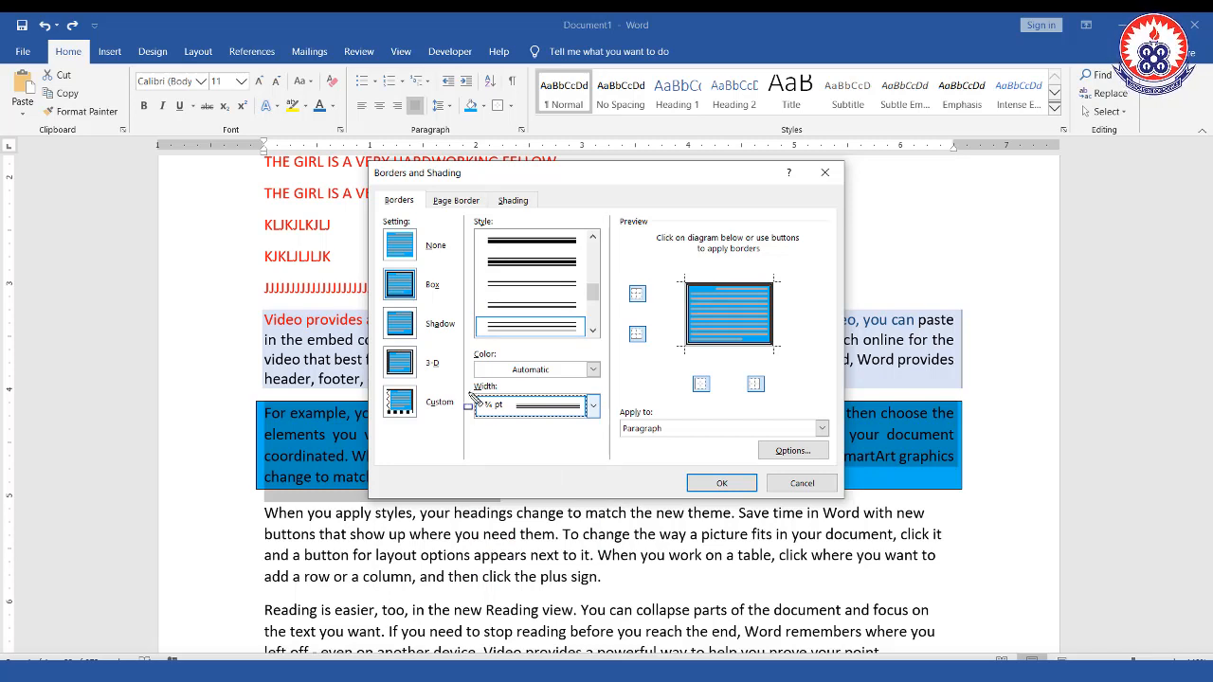
drag(468, 392, 604, 424)
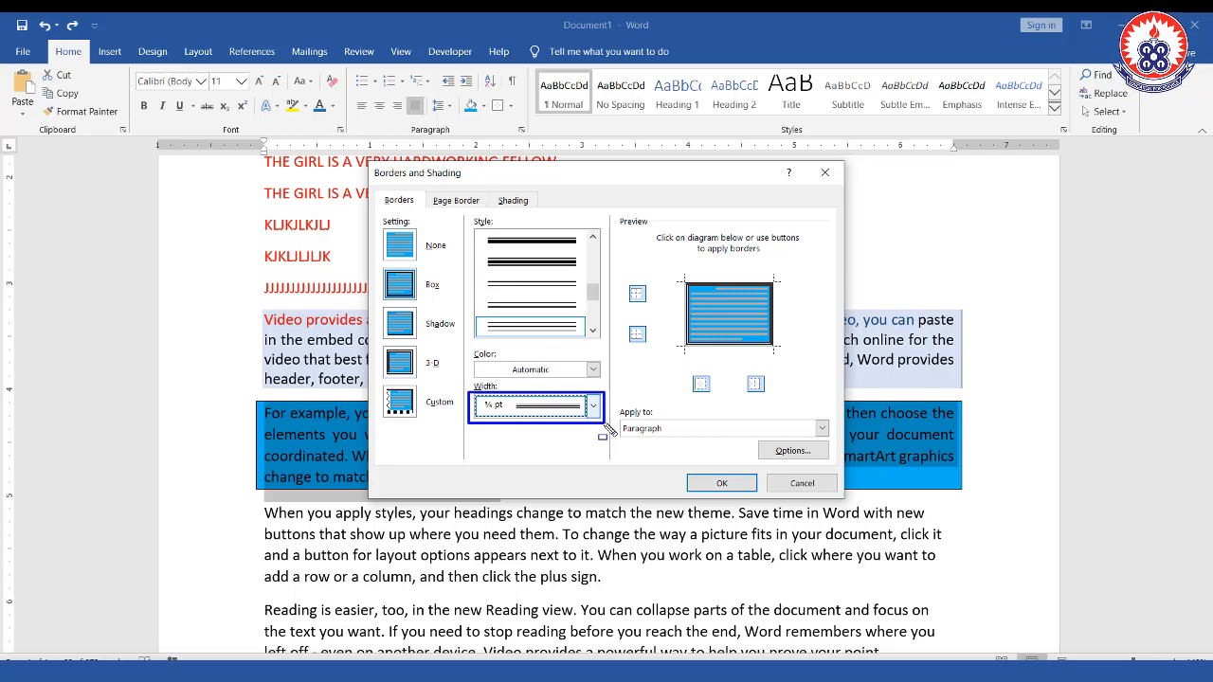
key(Escape)
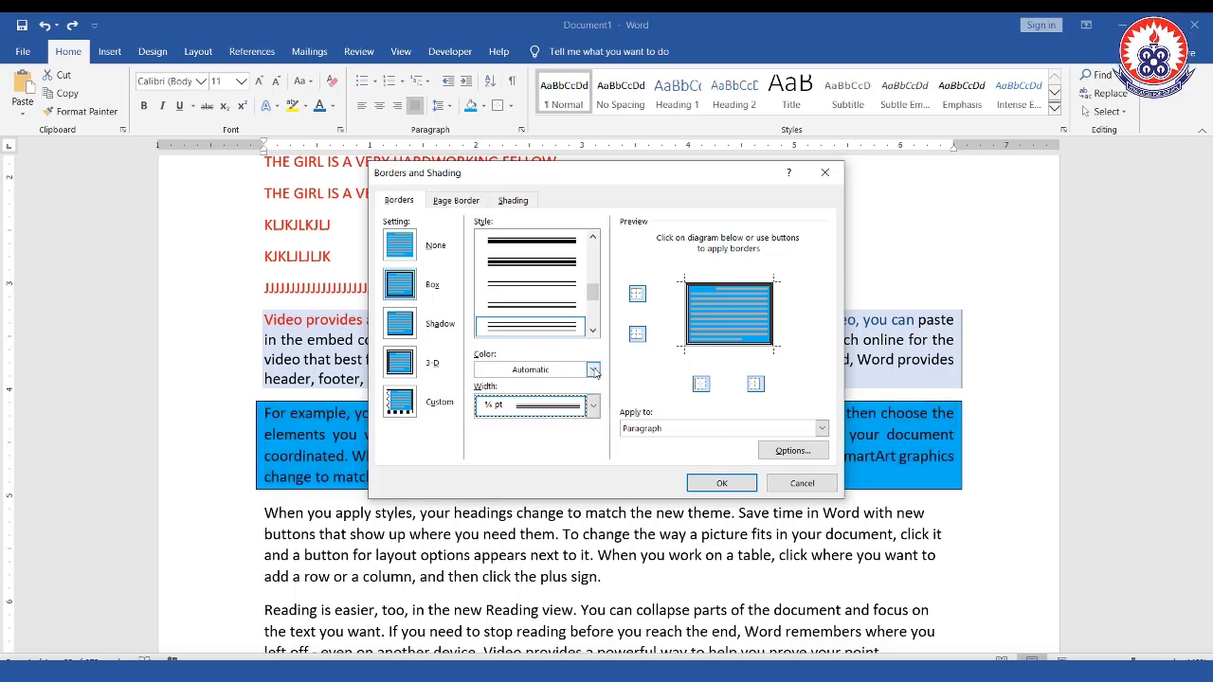
Color the triple-line border dark green and apply it to the whole "For example" paragraph.
click(594, 369)
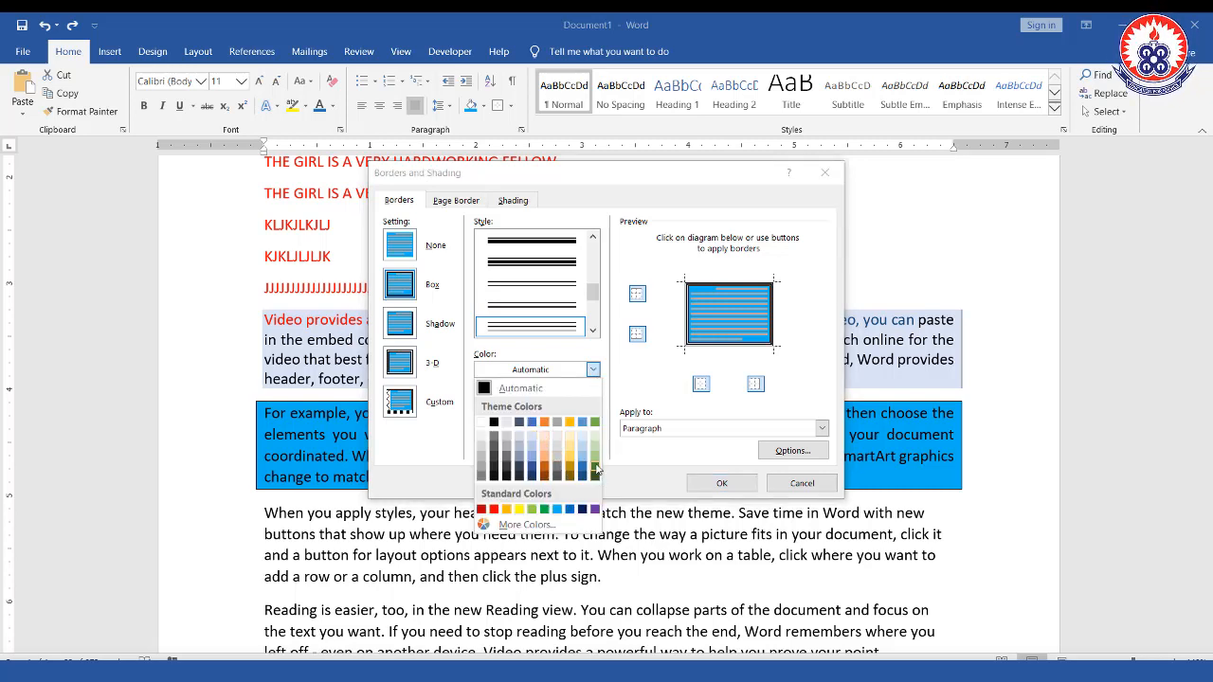
click(595, 473)
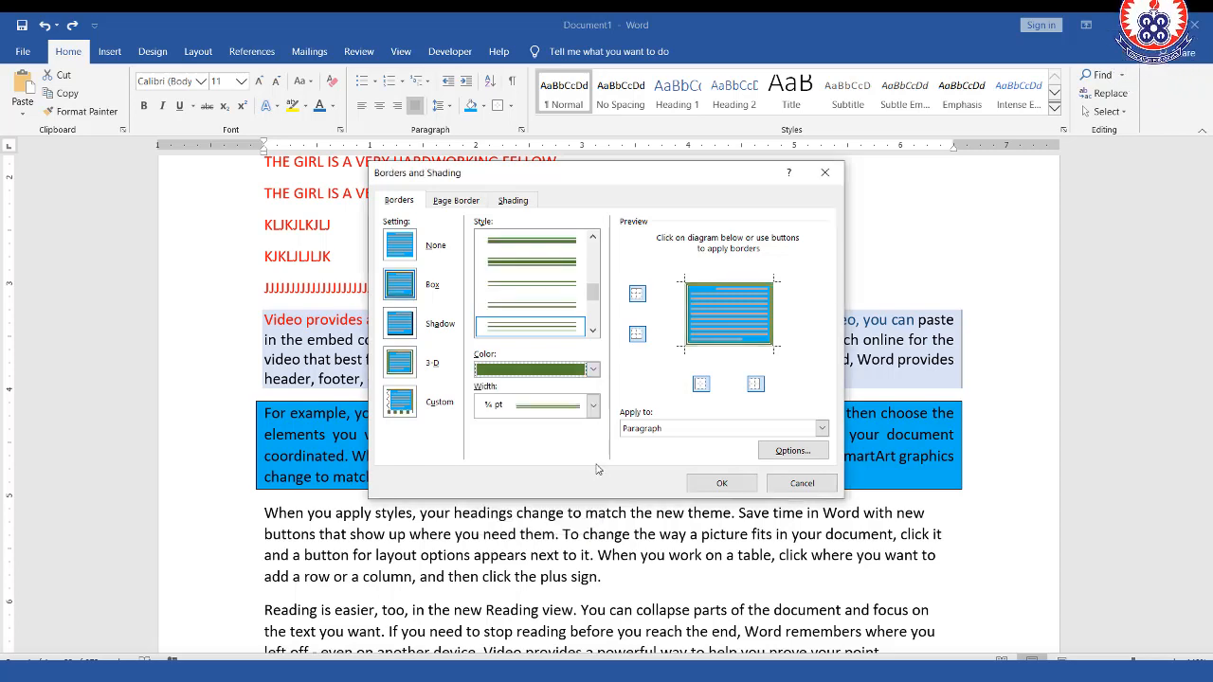
click(680, 433)
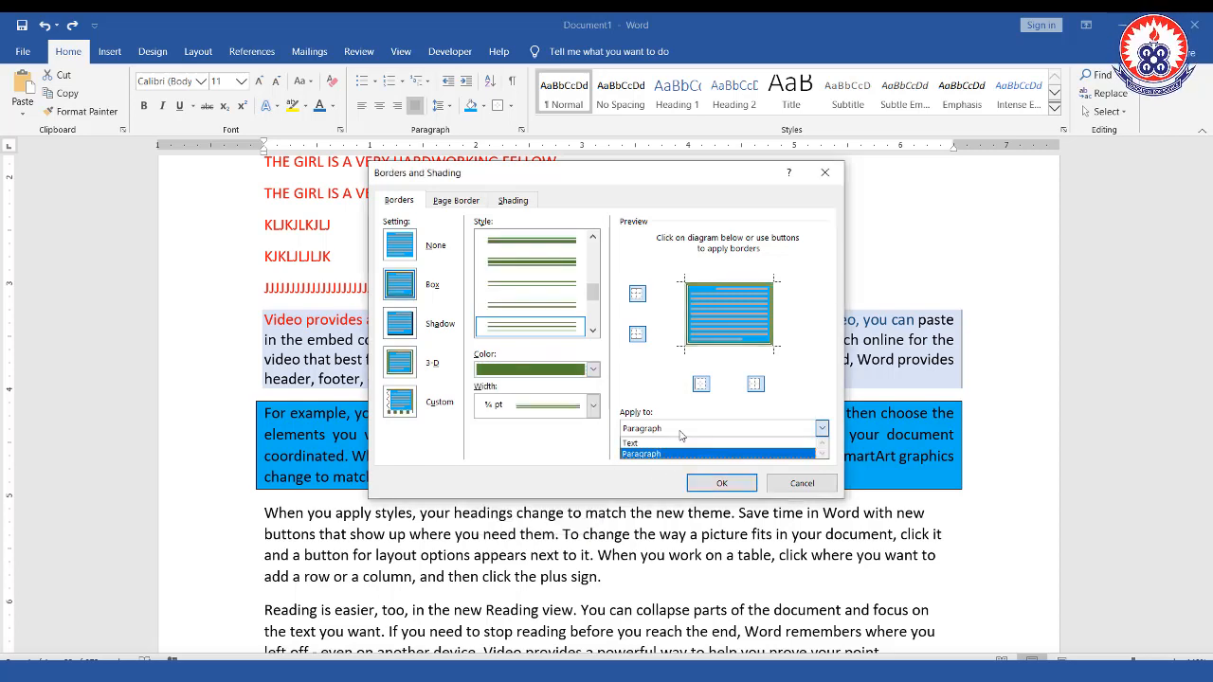
click(680, 434)
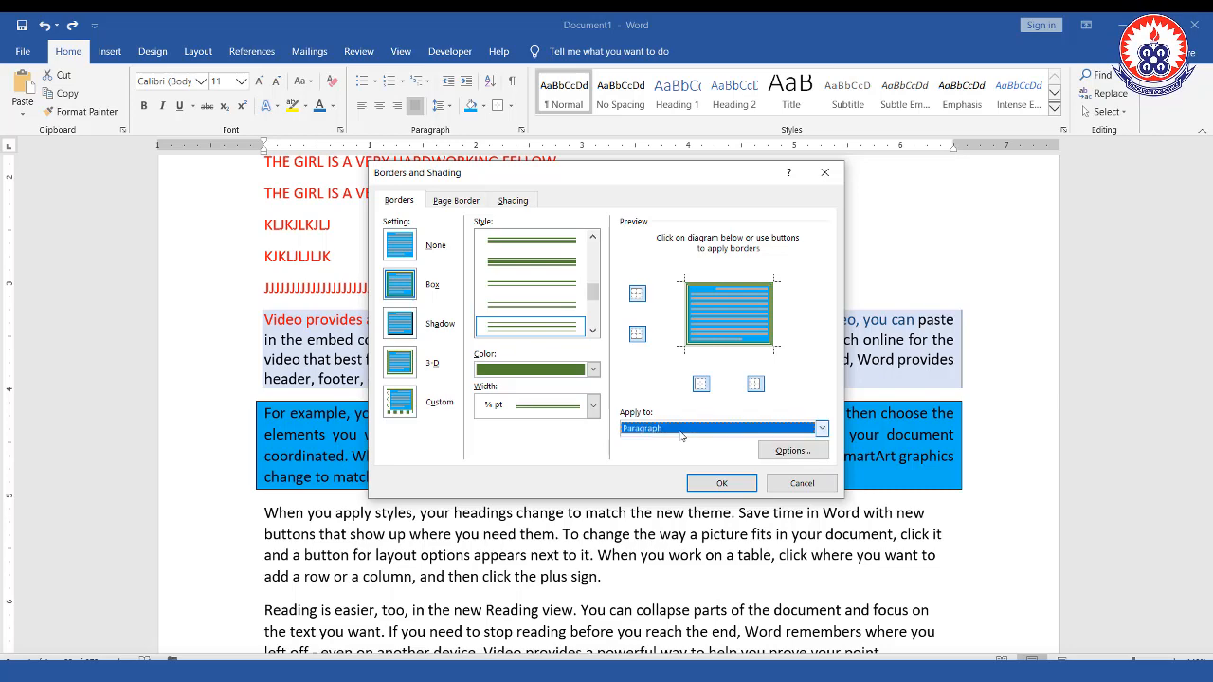
click(720, 484)
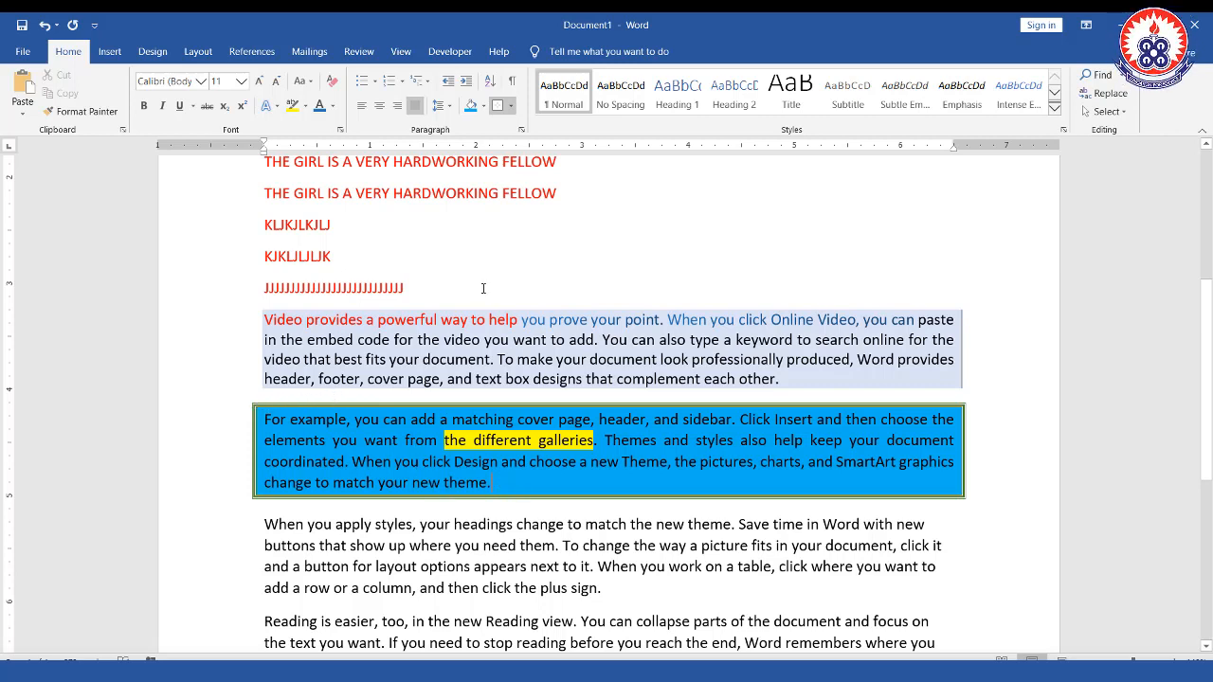
Select the entire "For example" paragraph and remove all its borders with the No Border option.
click(510, 108)
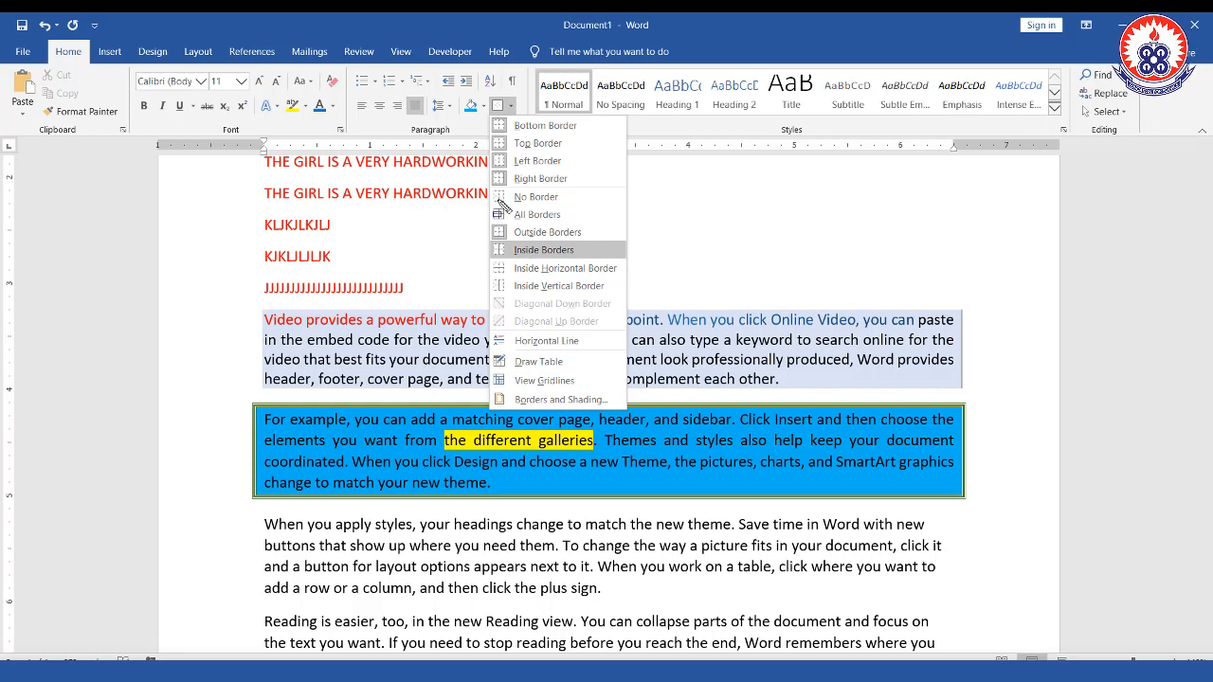
drag(489, 189, 631, 216)
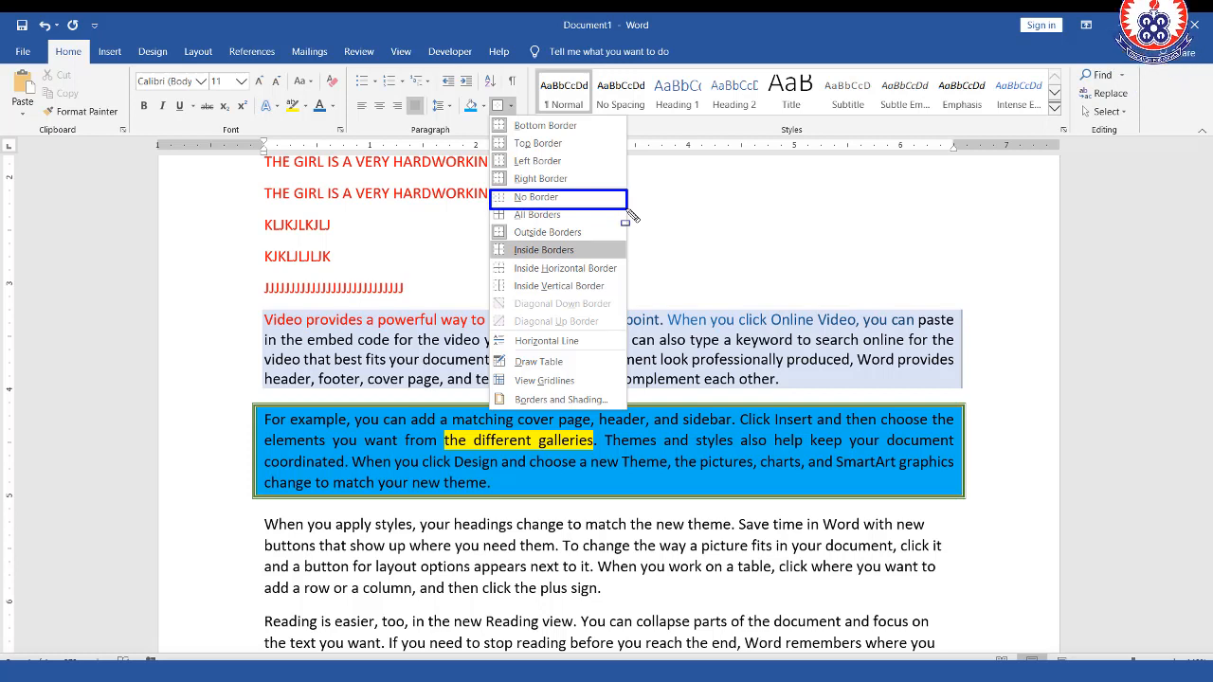
key(Escape)
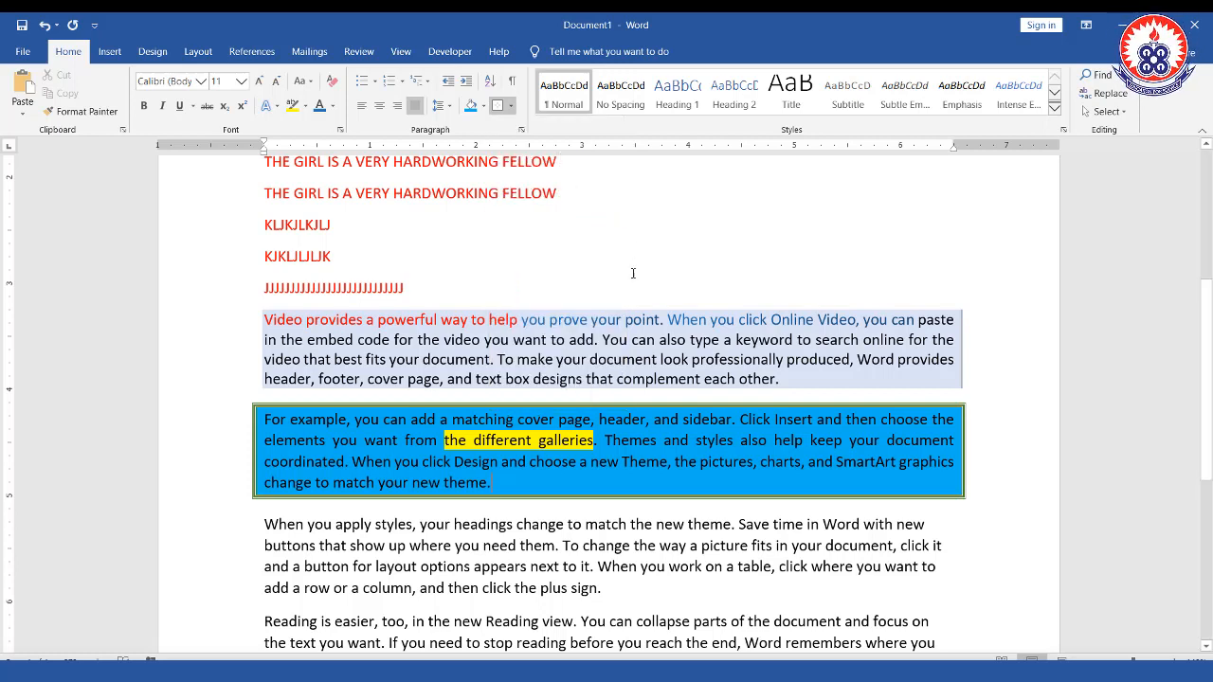
drag(491, 483, 264, 417)
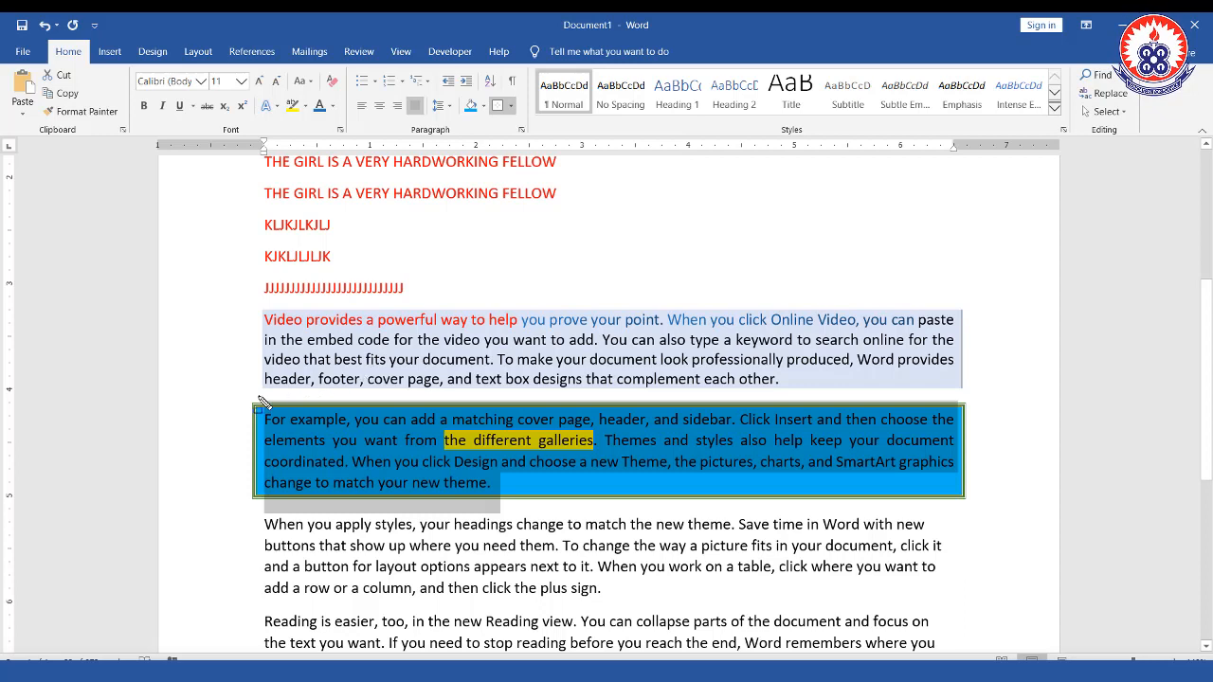
drag(243, 396, 973, 522)
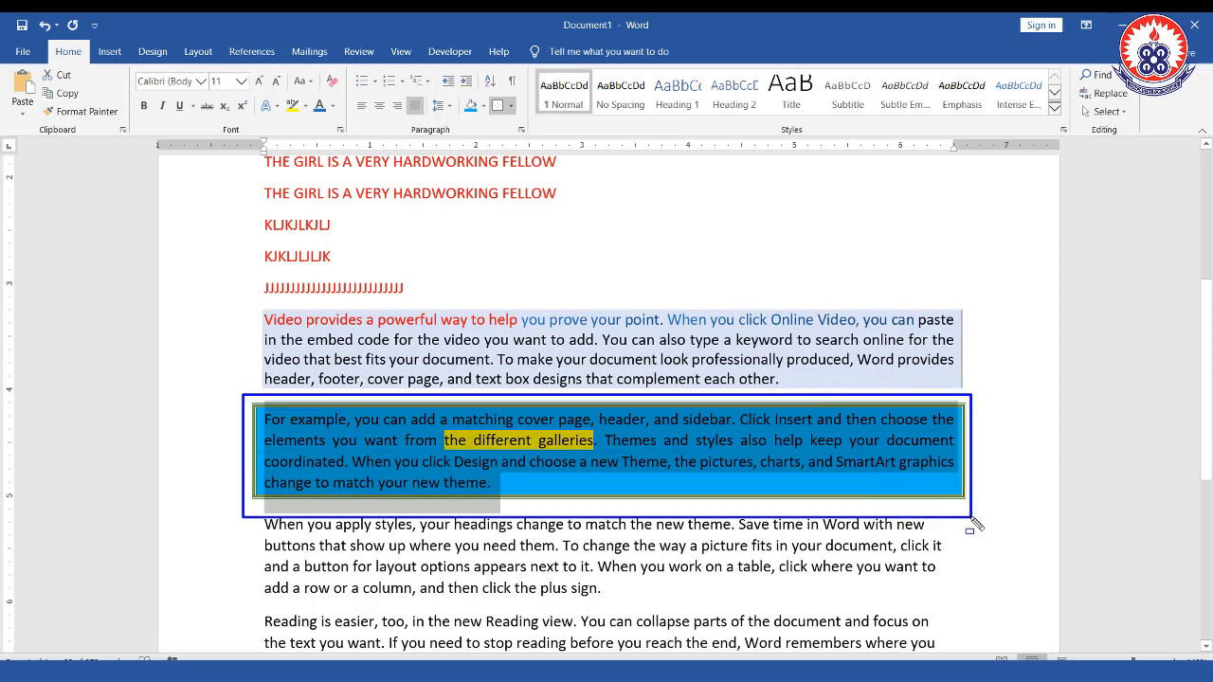
key(Escape)
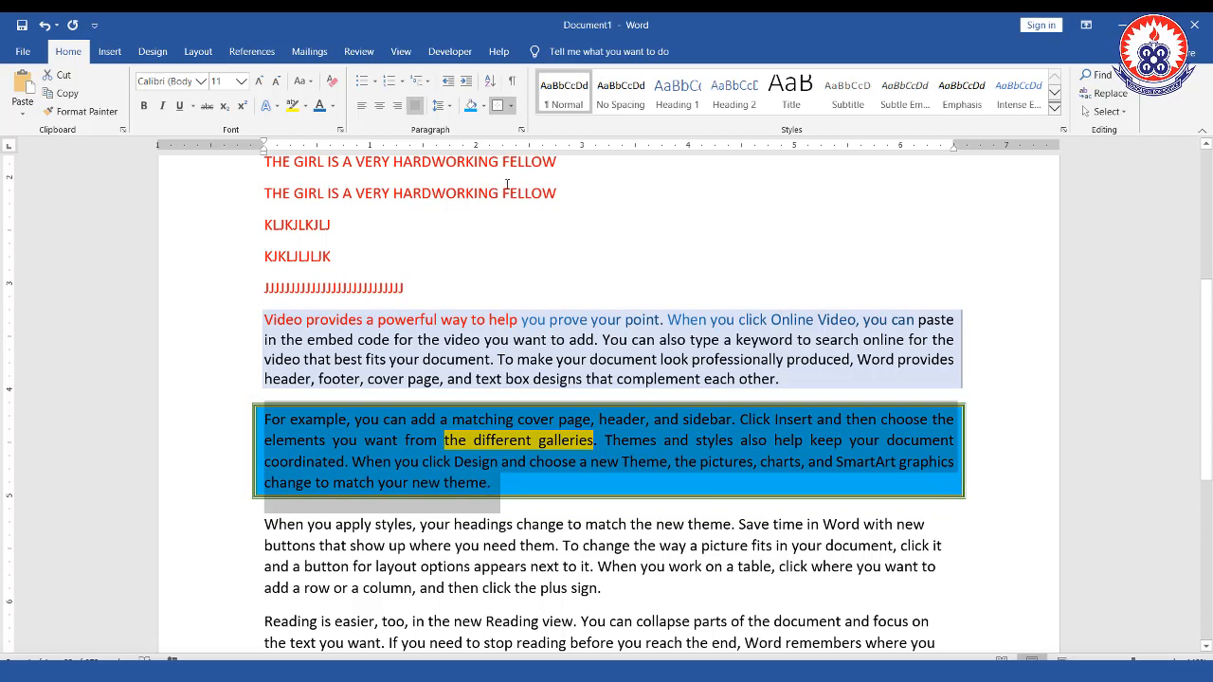
click(511, 106)
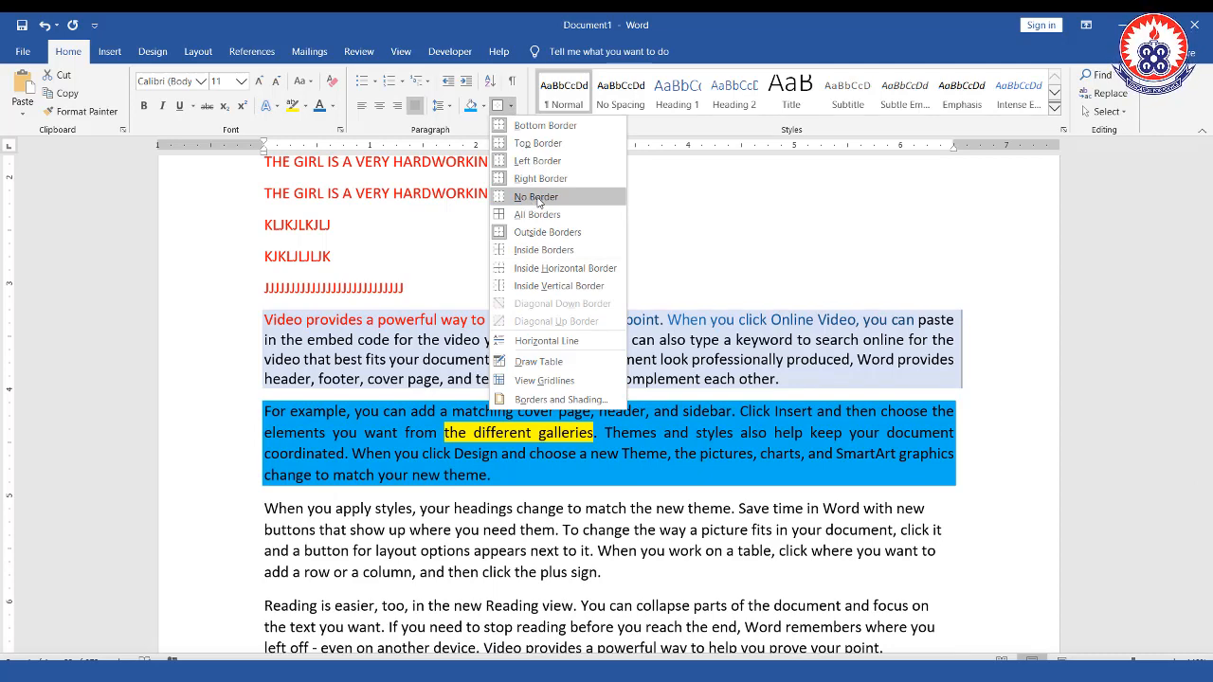
click(536, 198)
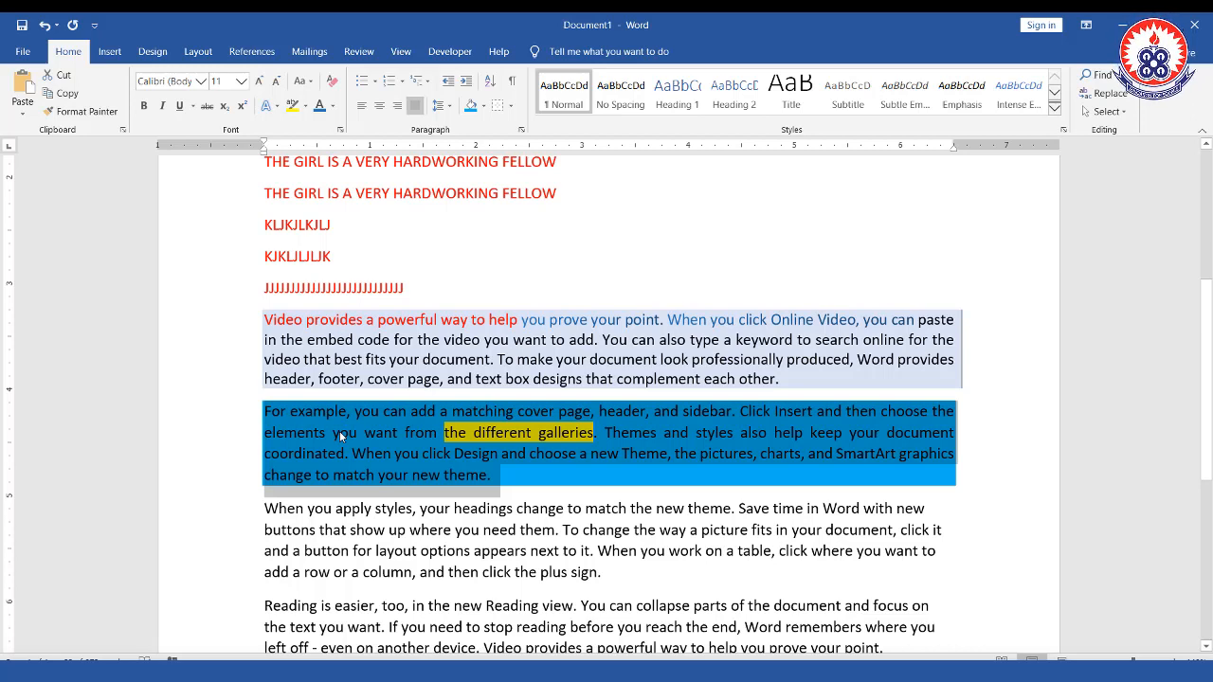
mouse_move(258, 401)
mouse_down()
mouse_move(481, 511)
mouse_move(969, 499)
mouse_move(960, 492)
mouse_up()
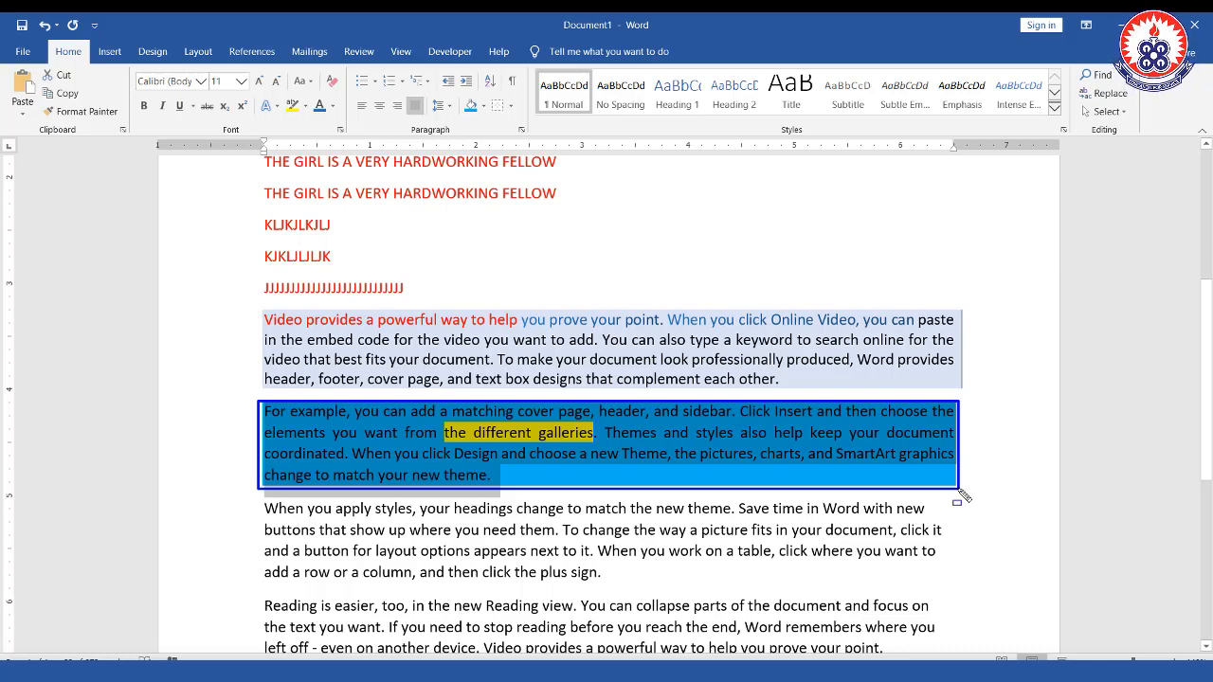
key(ctrl+z)
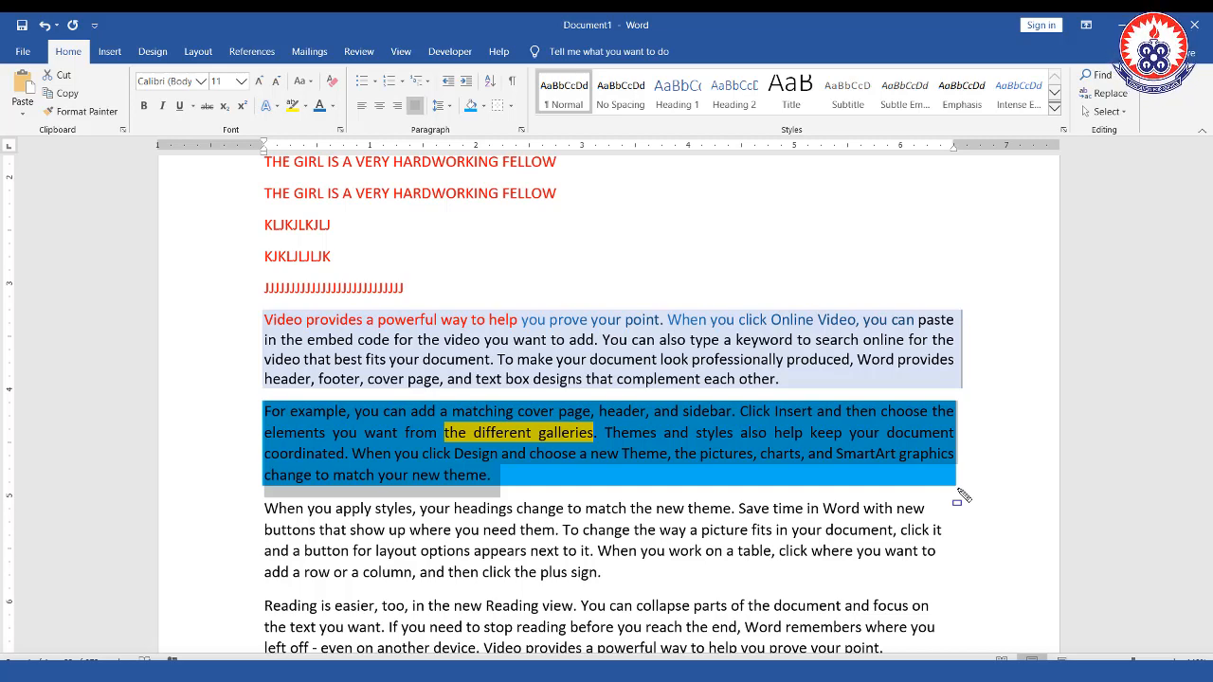
Insert two blank lines between "The Girl" heading and the first red sentence, placing the cursor on the upper one.
scroll(959, 495, up, 2)
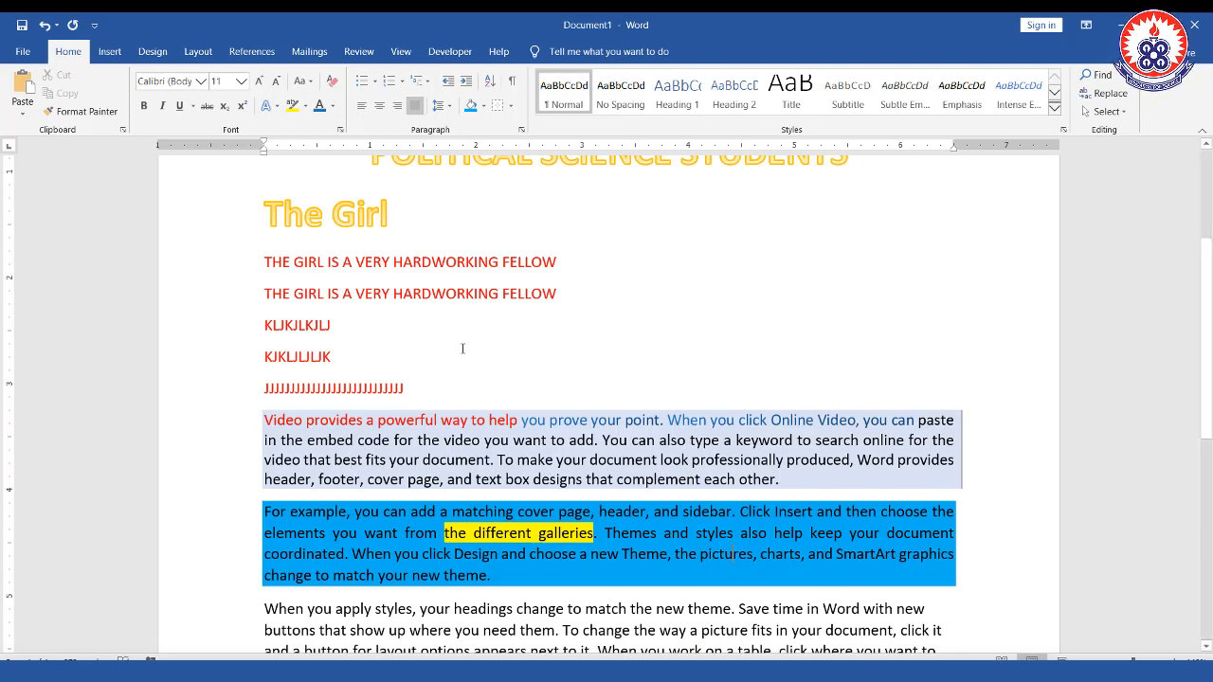
scroll(463, 348, up, 4)
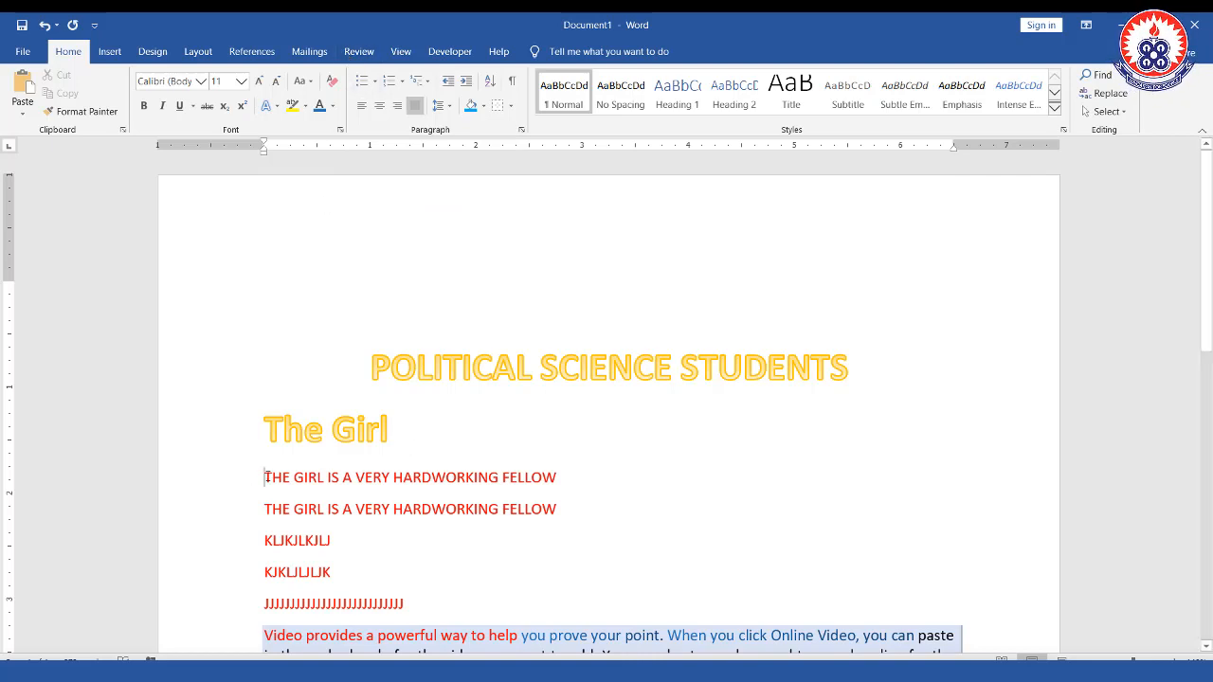
key(Return)
key(Return)
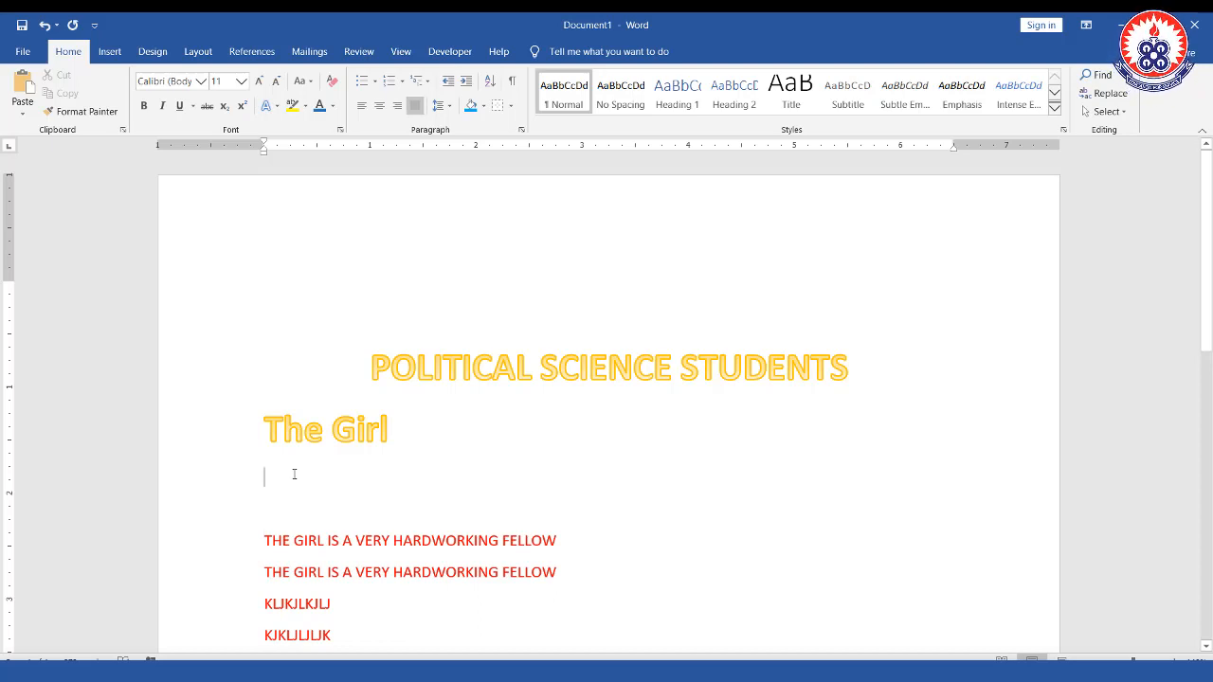
click(294, 474)
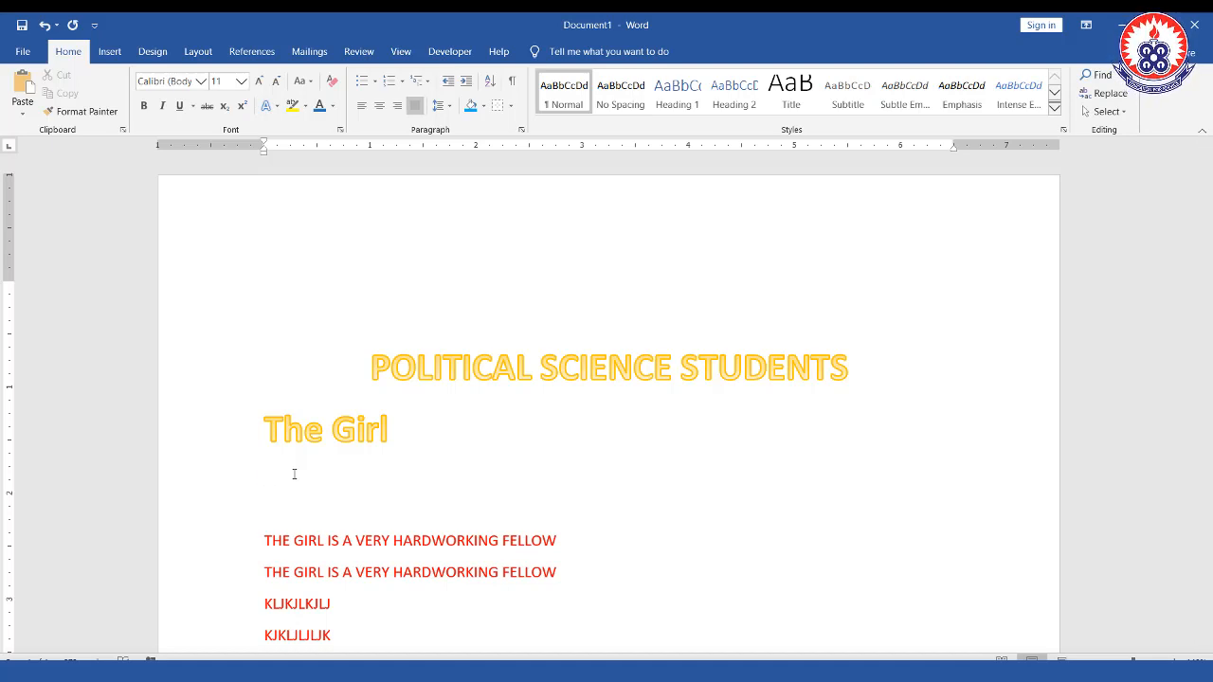
Enter "mango" on the blank line directly below "The Girl" heading.
text(AN)
key(BackSpace)
key(BackSpace)
text(m)
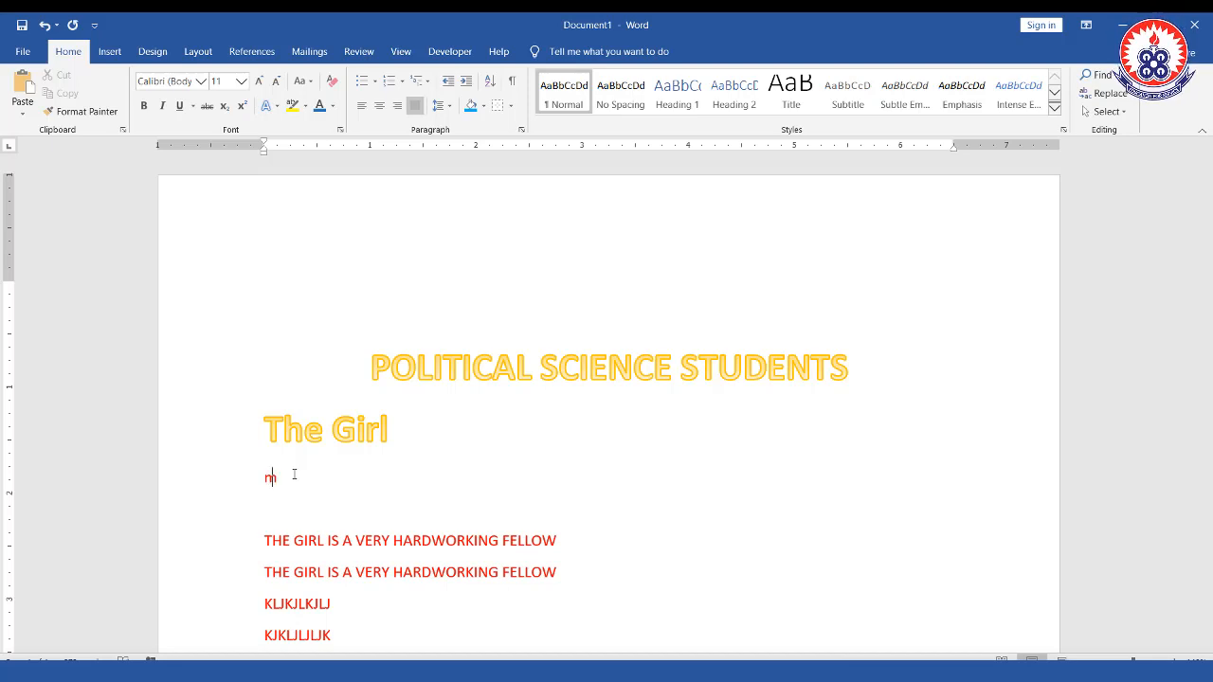
text(ano)
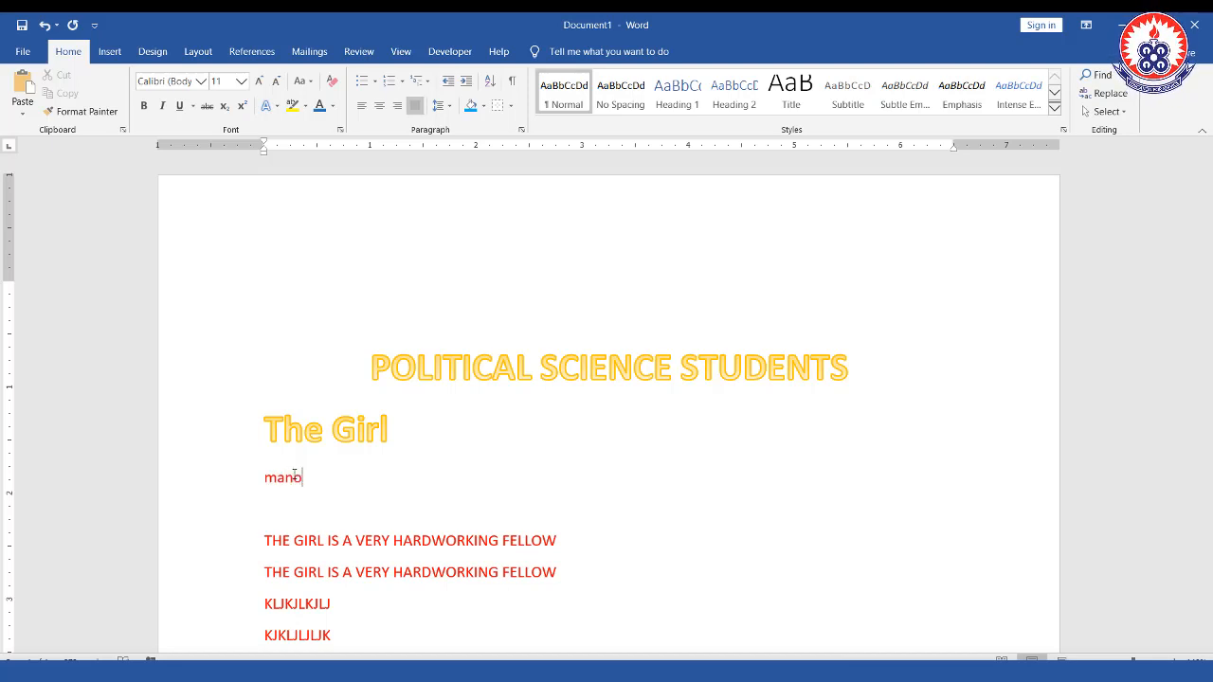
key(BackSpace)
text(go)
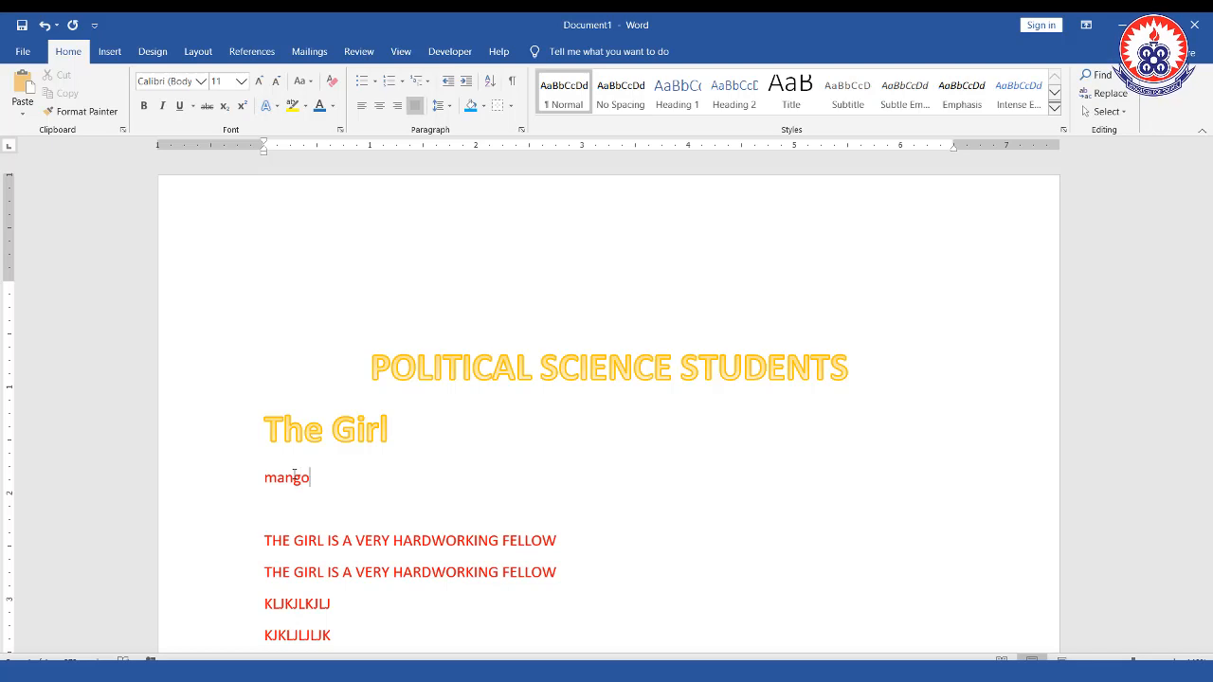
Start a new line after "mango" below "The Girl" heading.
key(Return)
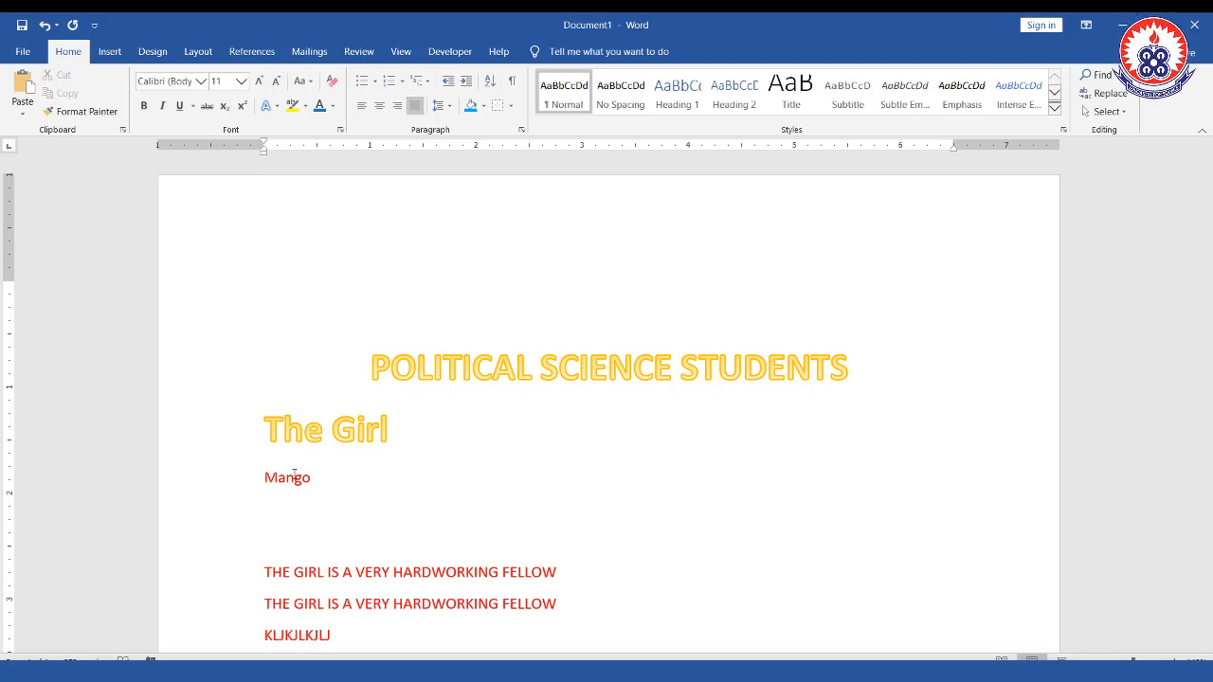
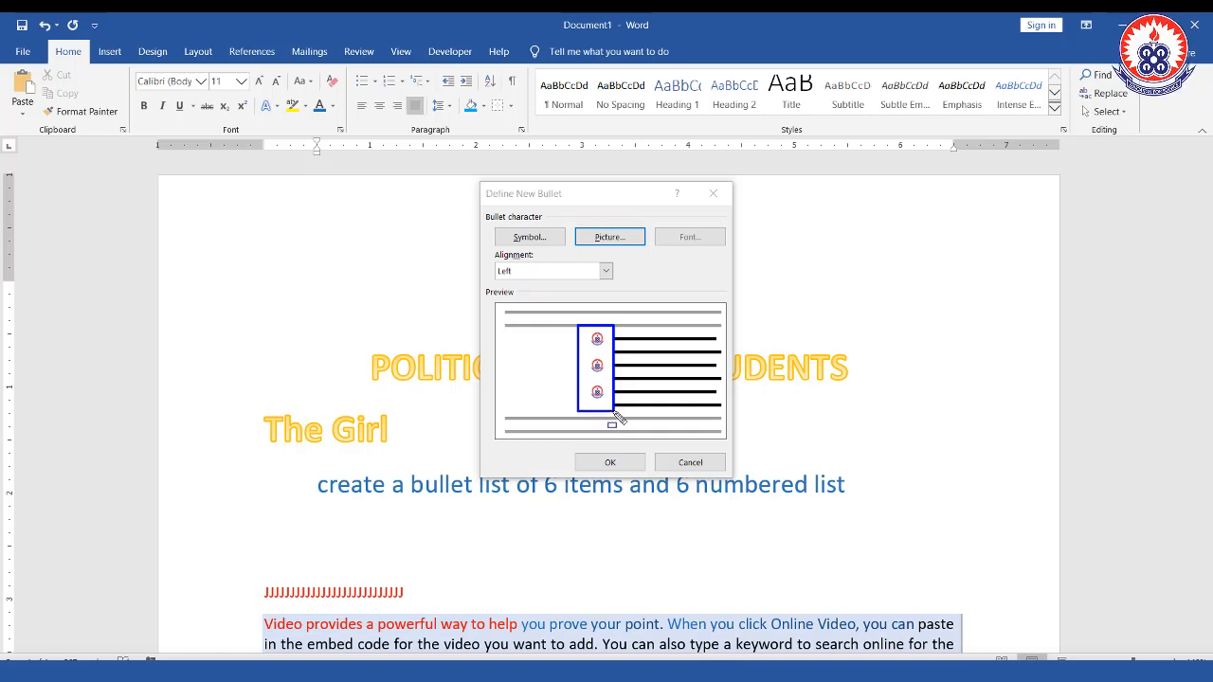
key(Escape)
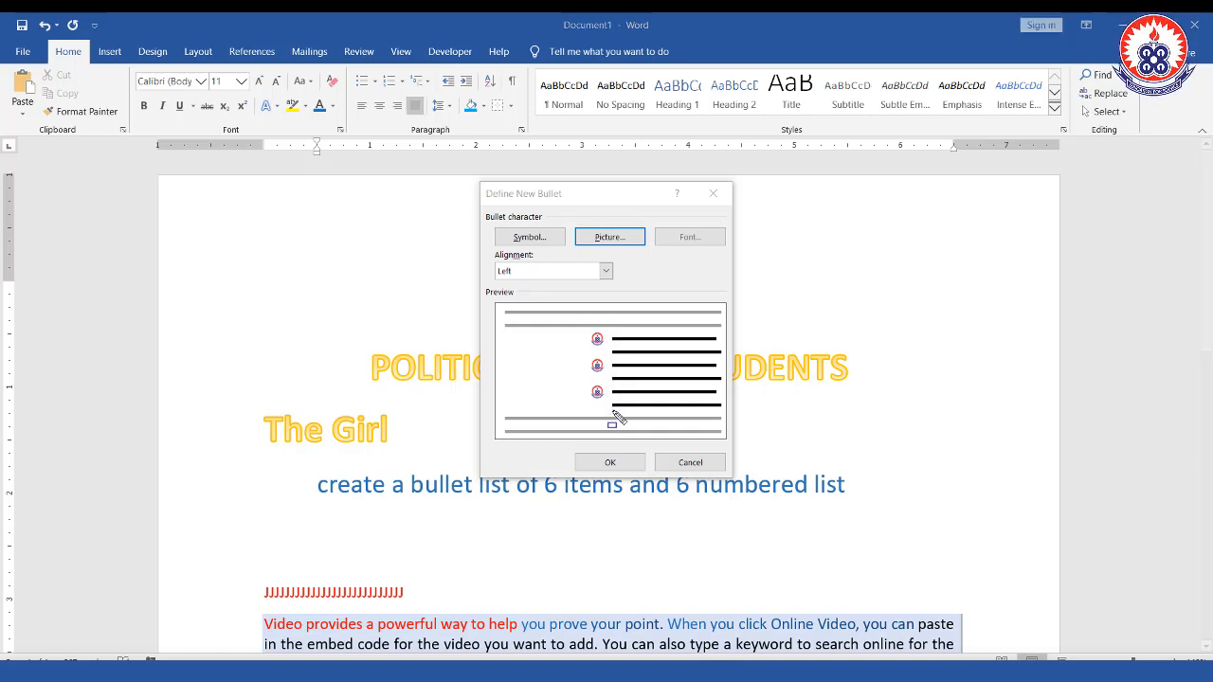
click(686, 462)
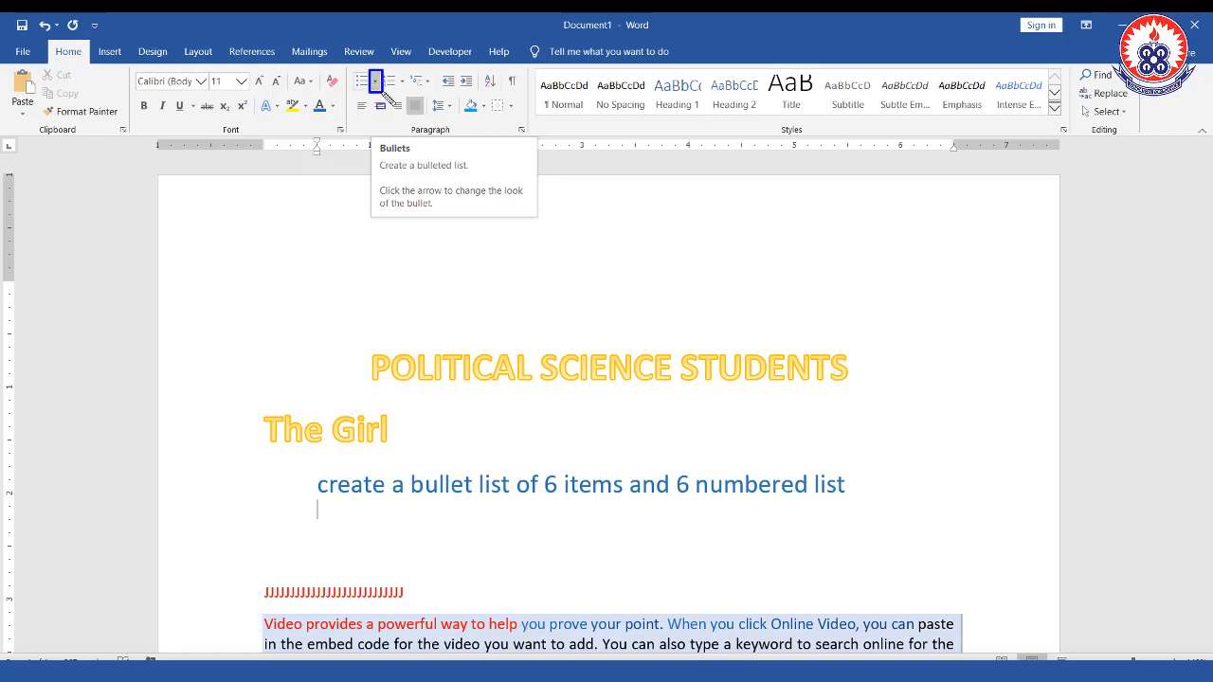
key(Escape)
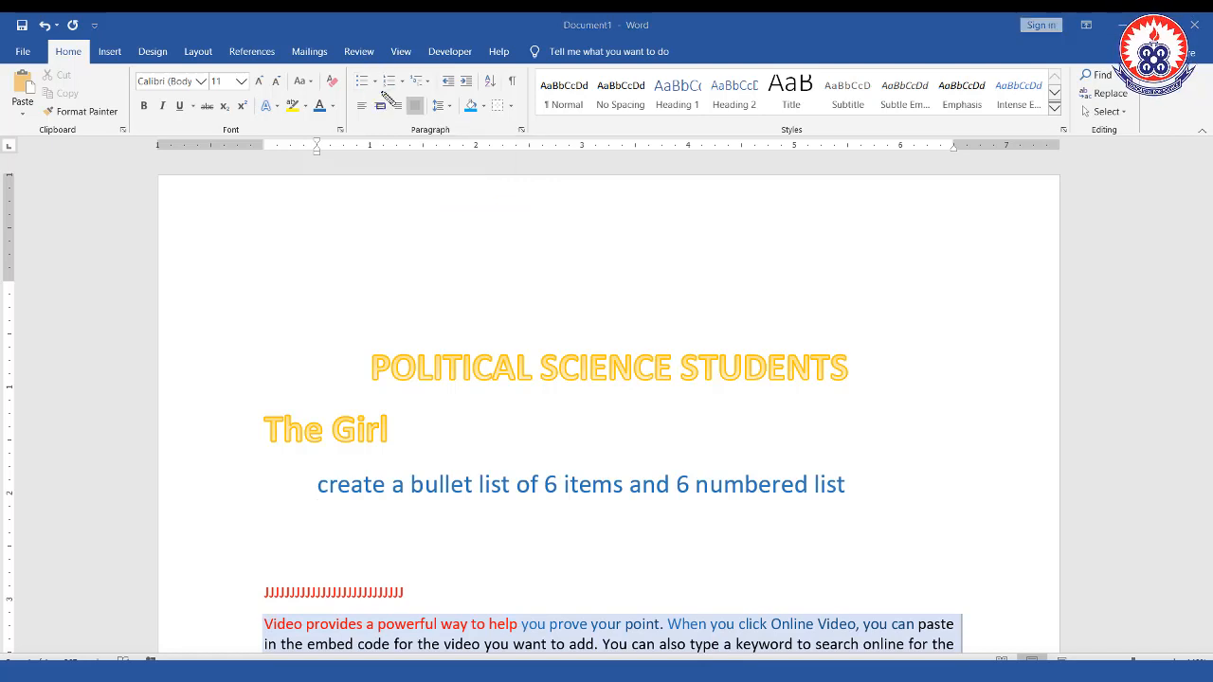
click(374, 81)
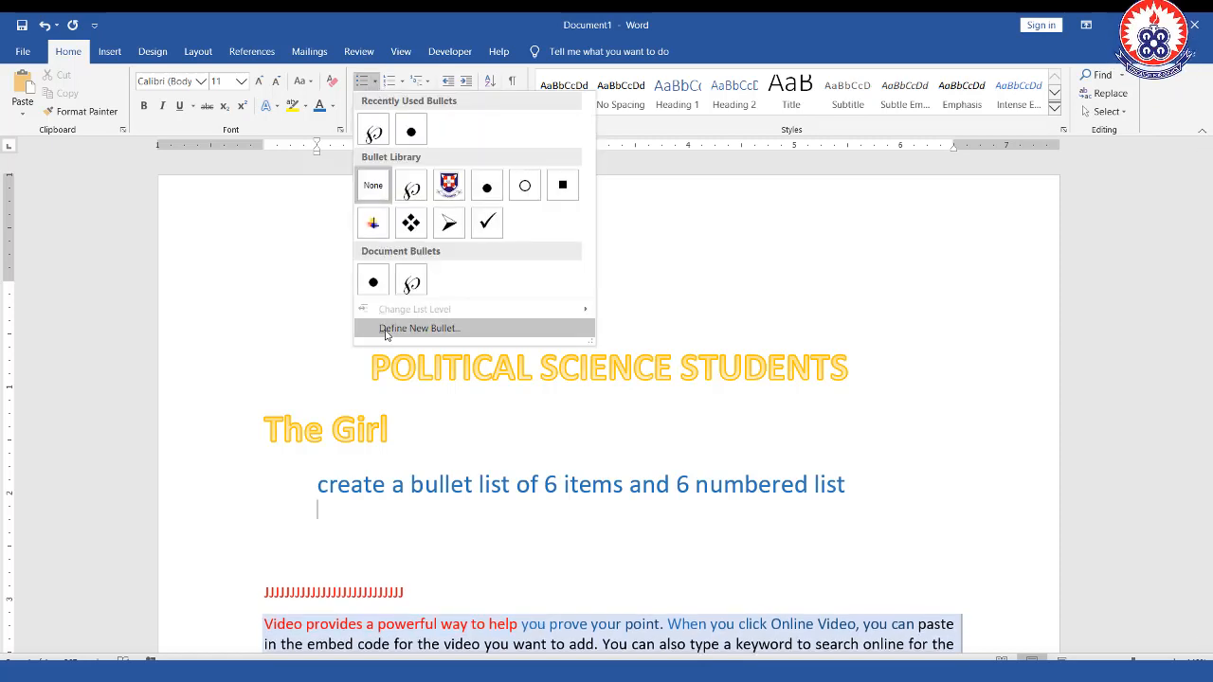
drag(360, 320, 555, 337)
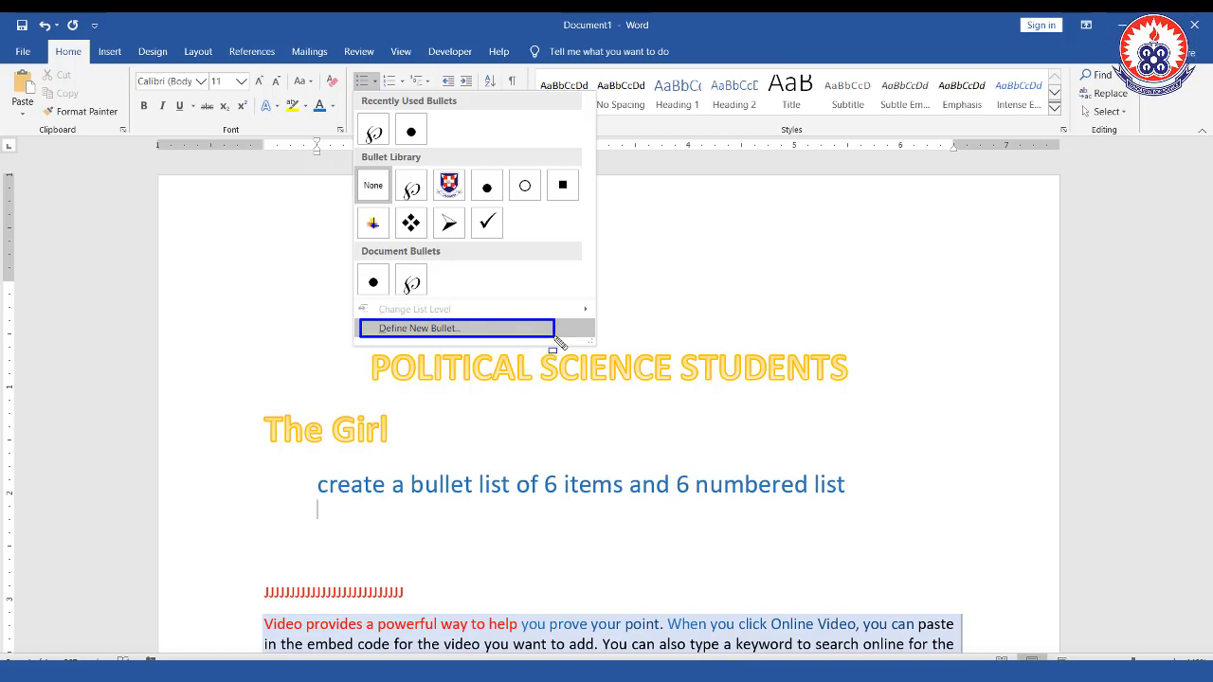
key(Escape)
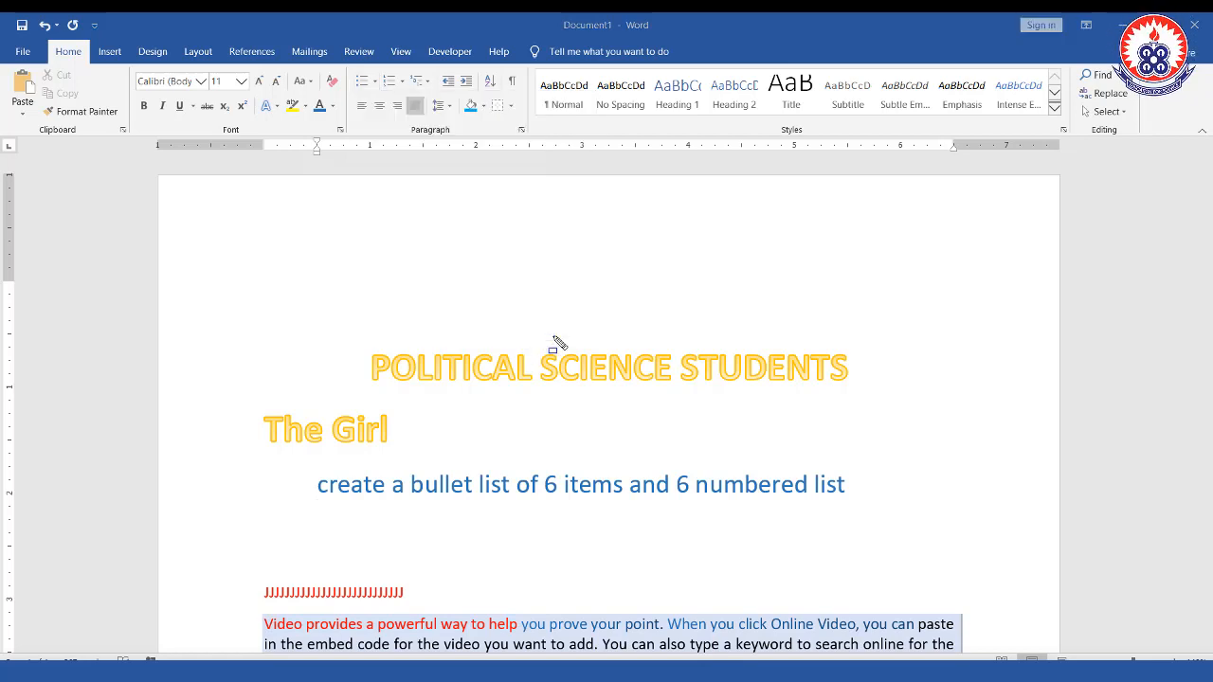
Start defining a new picture bullet and work offline to browse the pictures stored on the computer.
click(375, 81)
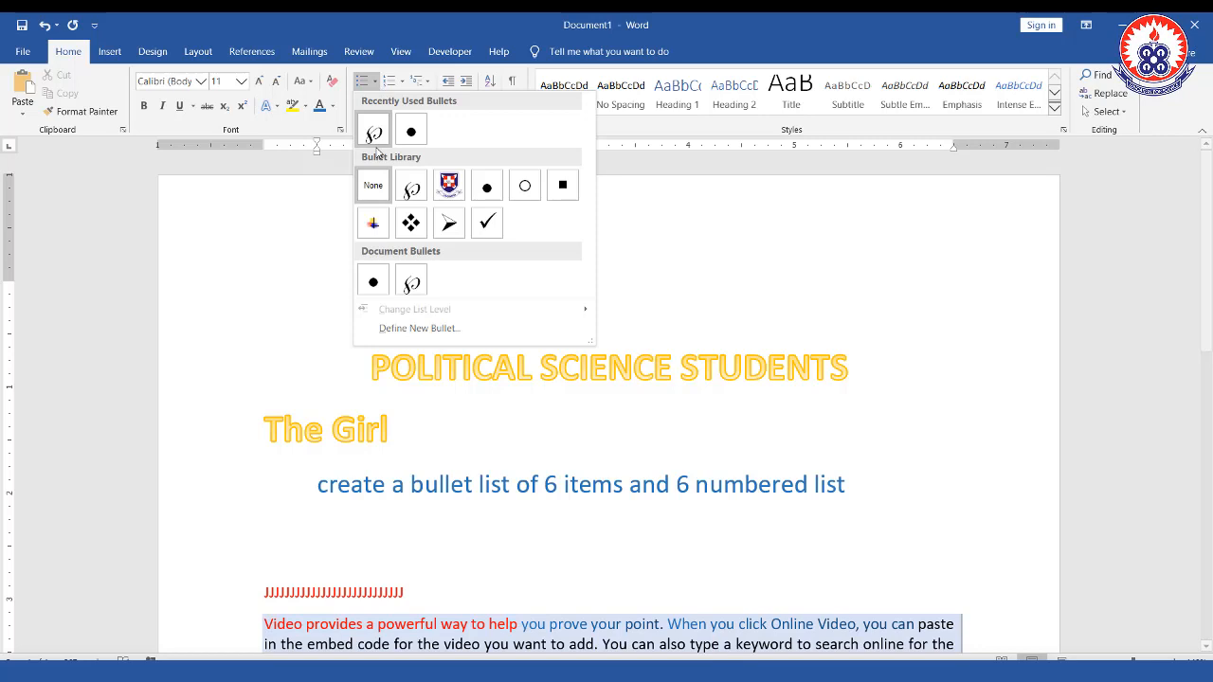
click(426, 328)
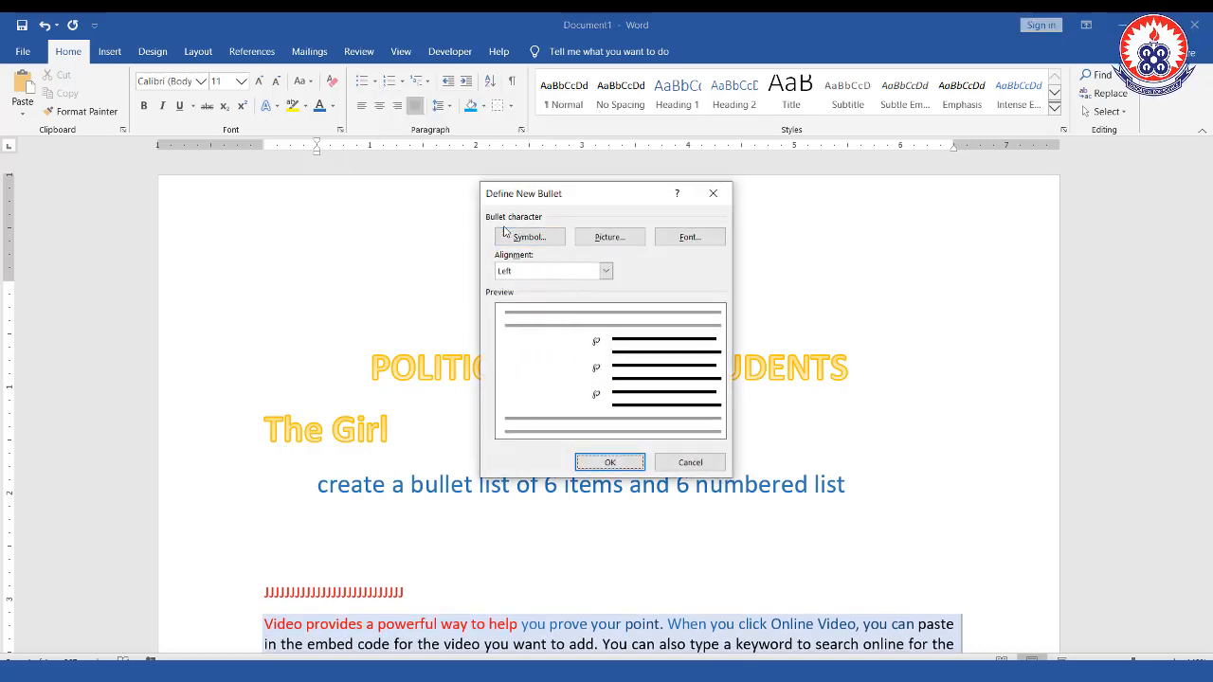
mouse_move(487, 224)
mouse_down()
mouse_move(601, 255)
mouse_move(645, 256)
mouse_move(661, 235)
mouse_move(725, 249)
mouse_up()
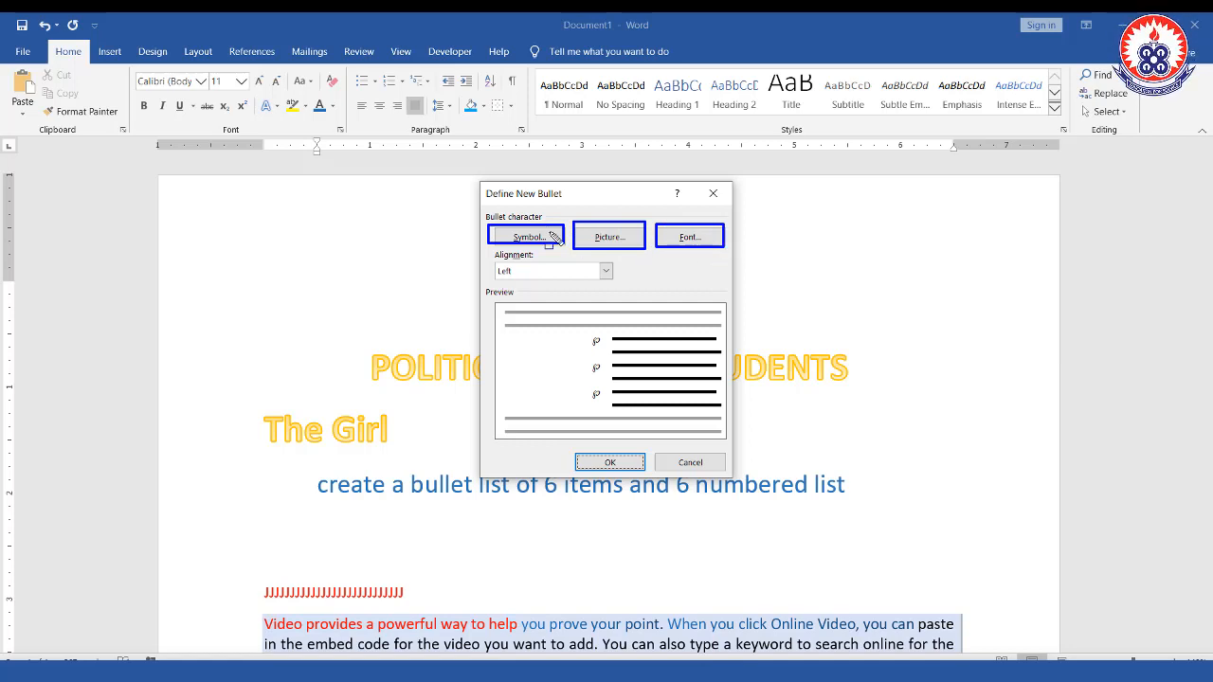
click(606, 245)
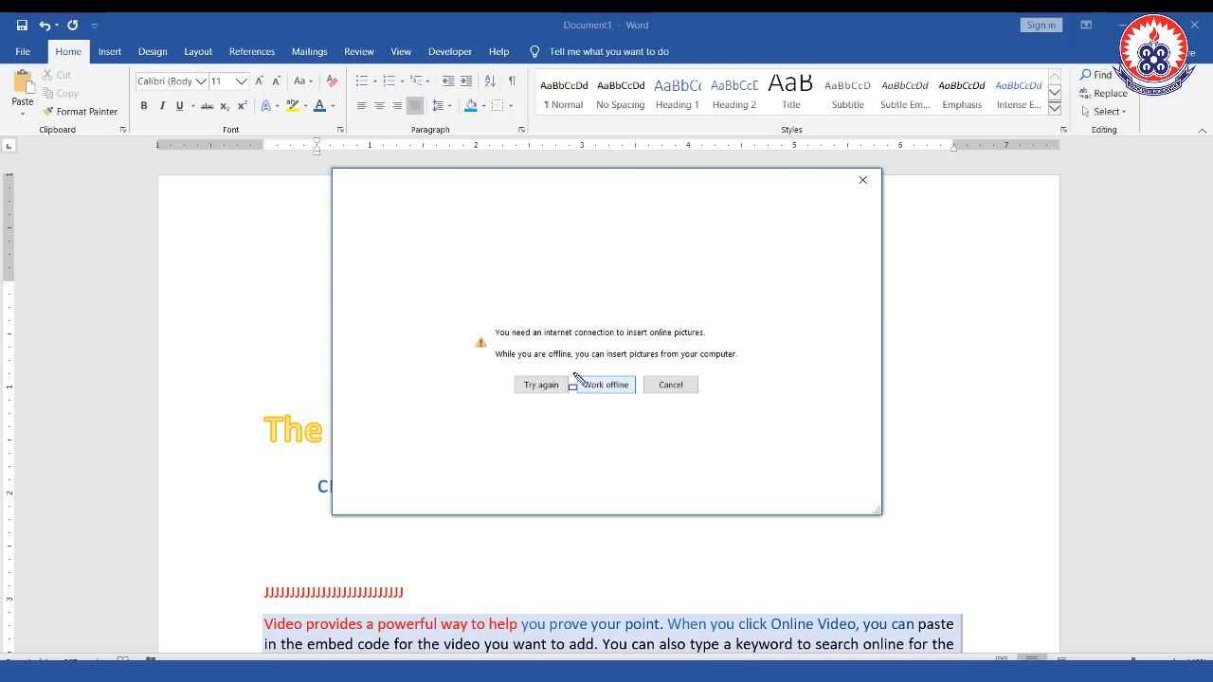
mouse_move(572, 371)
mouse_down()
mouse_move(596, 396)
mouse_move(636, 396)
mouse_up()
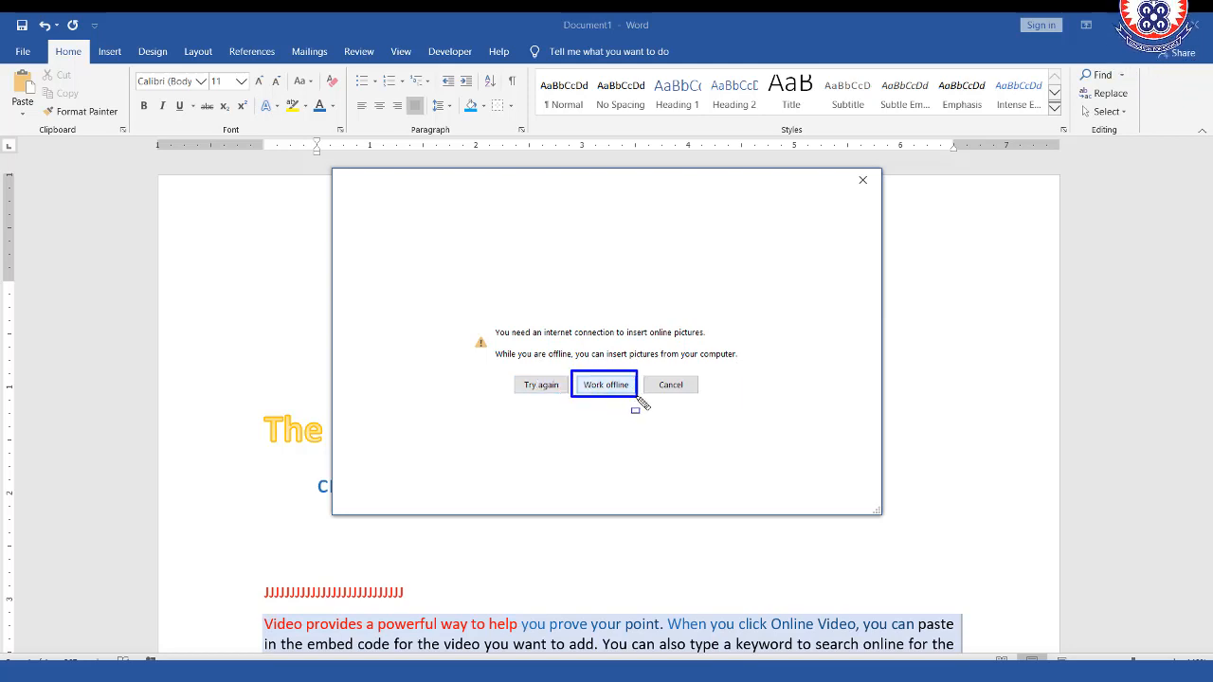
key(Escape)
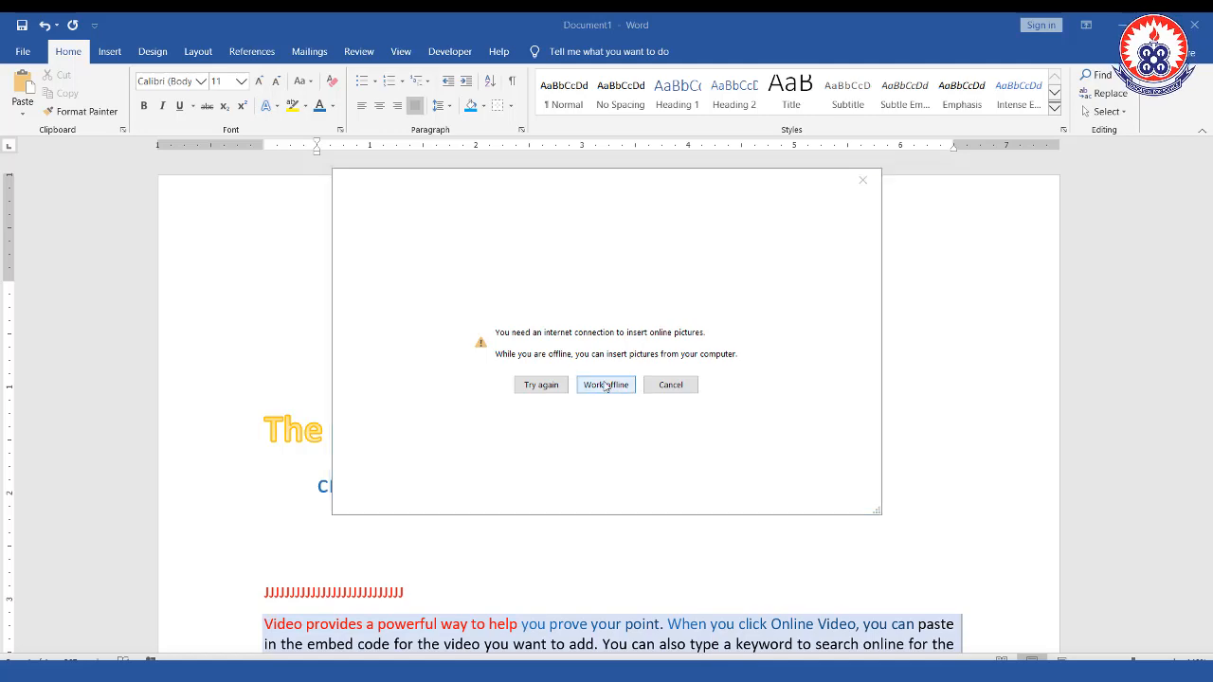
click(606, 385)
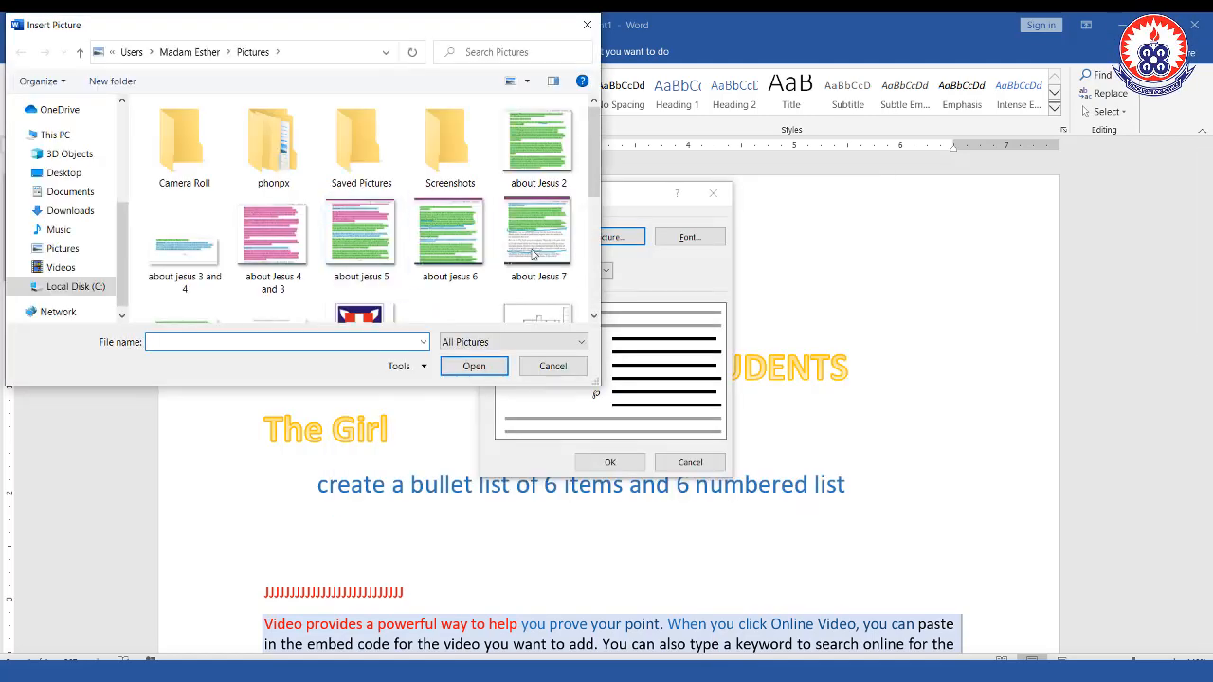
Insert the uew_logo_web picture as the bullet character and confirm the new bullet definition.
drag(597, 180, 608, 301)
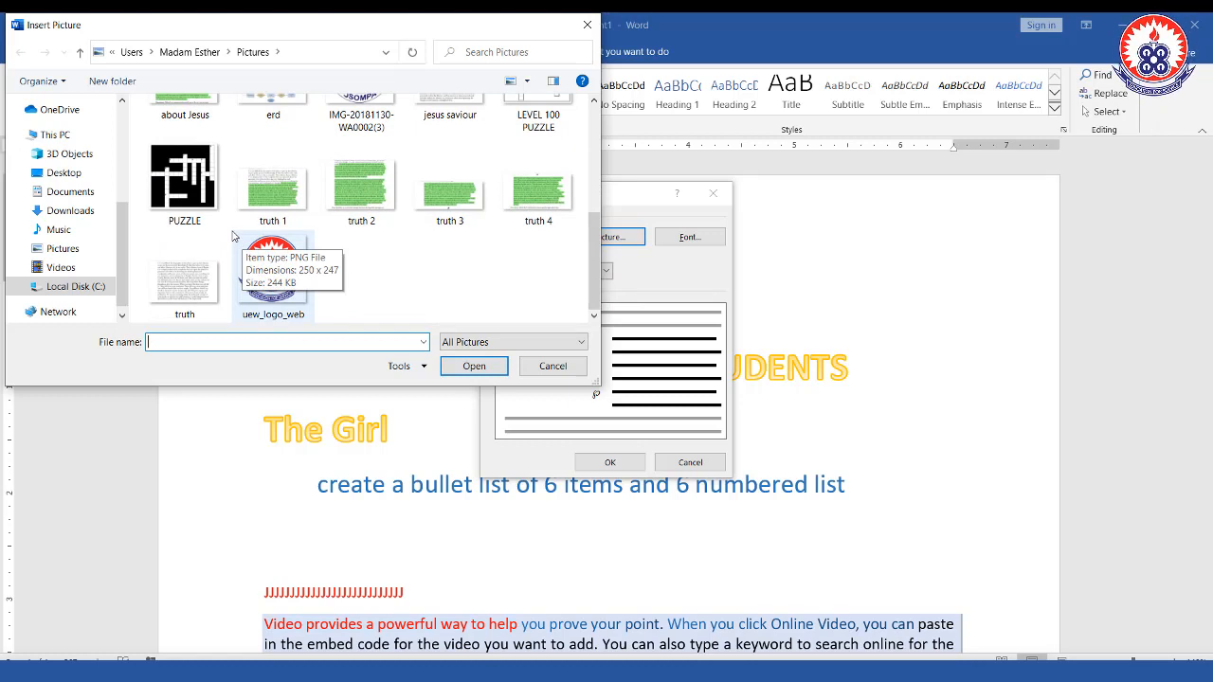
drag(235, 236, 317, 325)
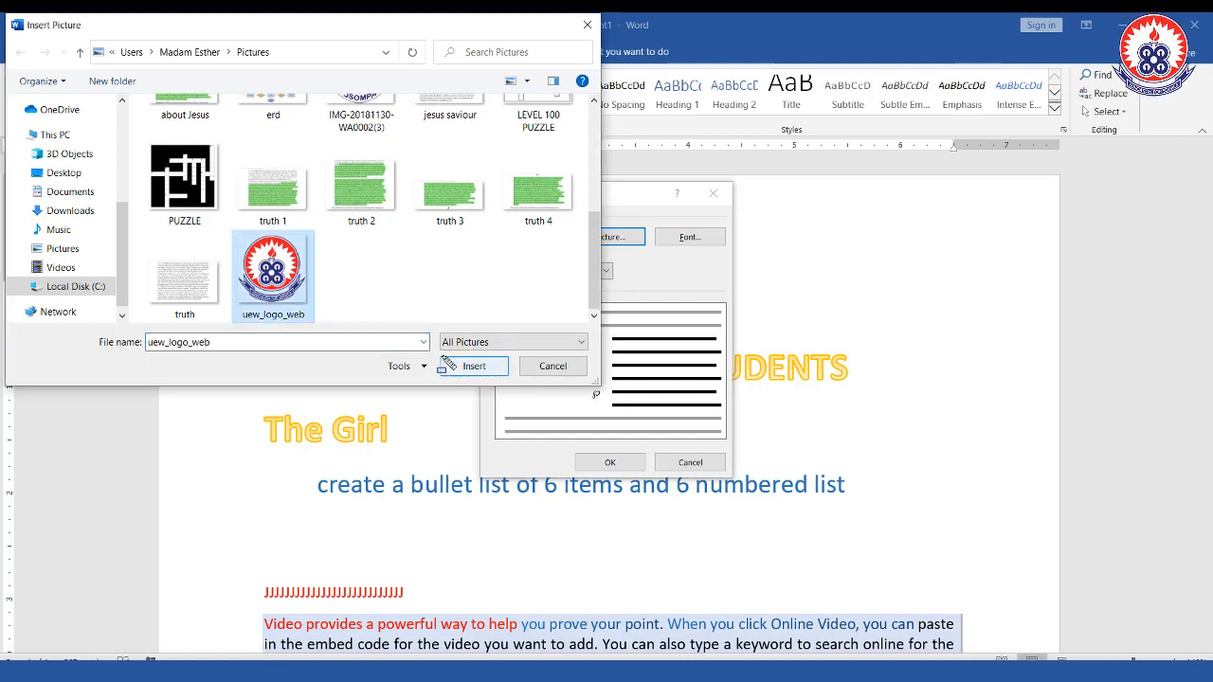
click(464, 367)
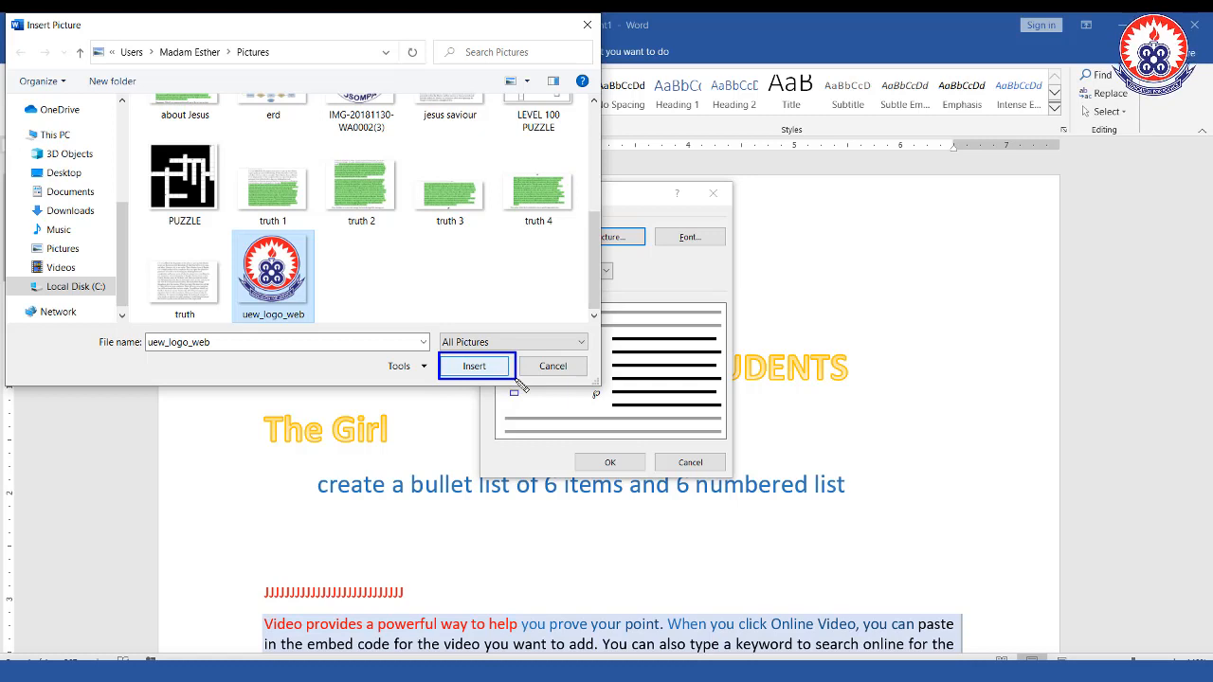
click(469, 366)
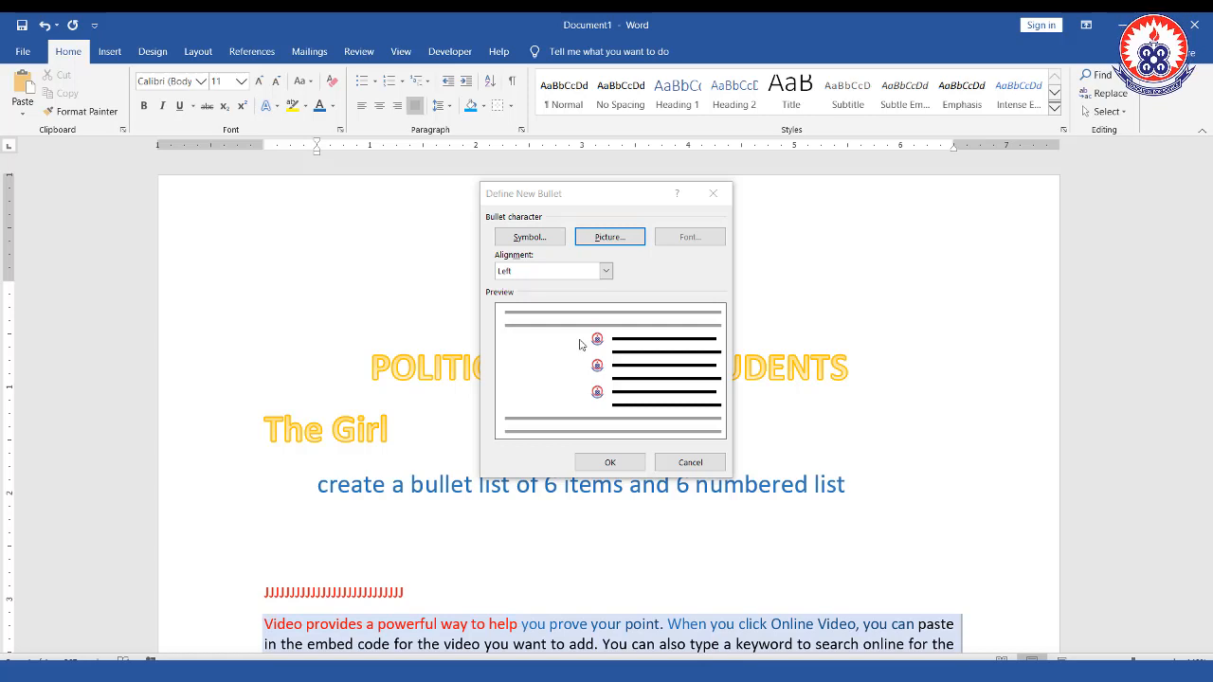
drag(578, 324, 620, 419)
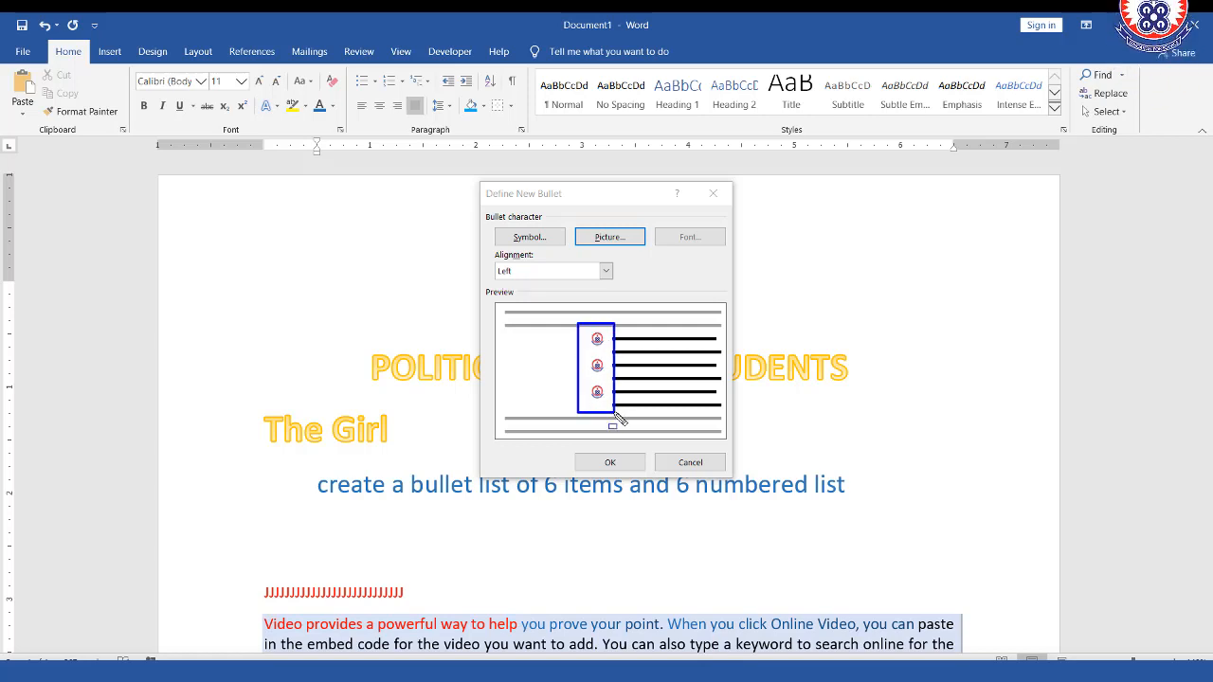
key(Escape)
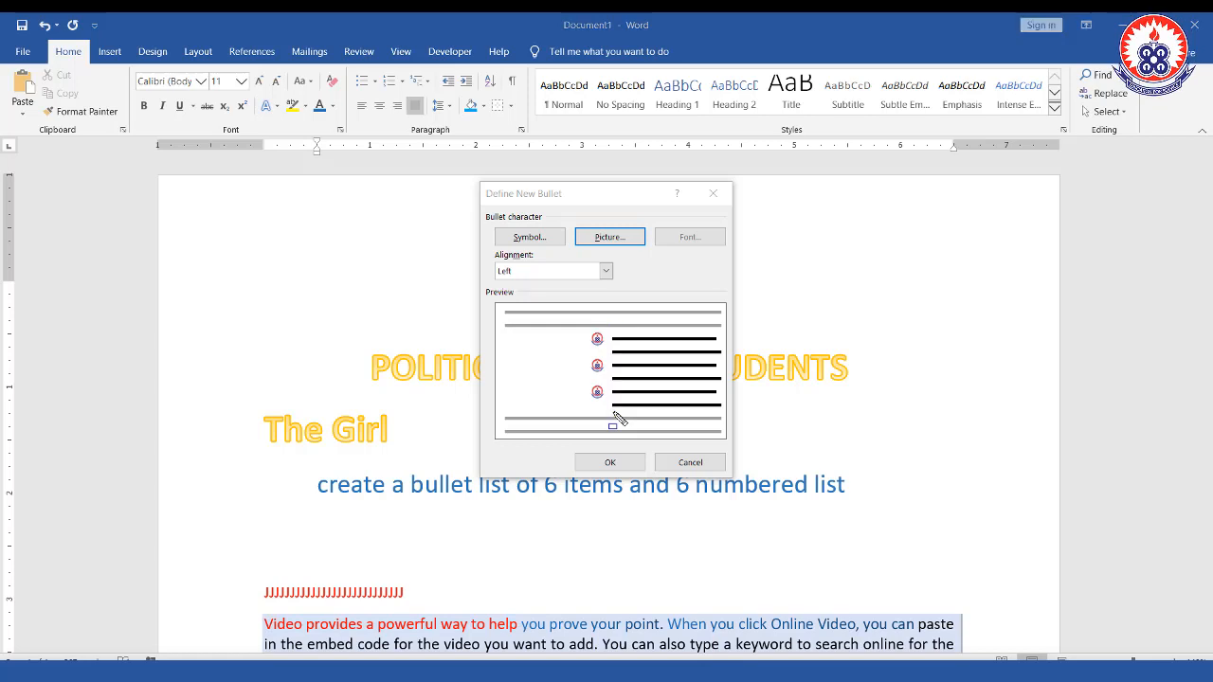
click(610, 463)
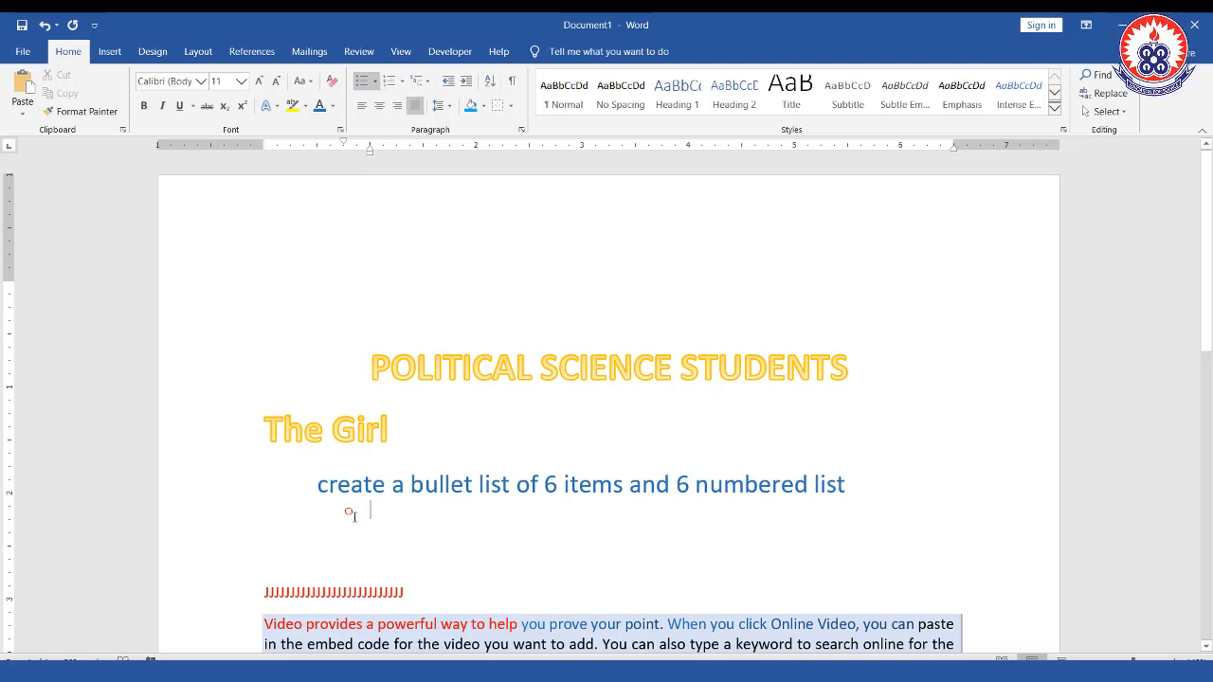
Apply the recently used logo picture bullet to the line below "create a bullet list of 6 items and 6 numbered list".
click(376, 84)
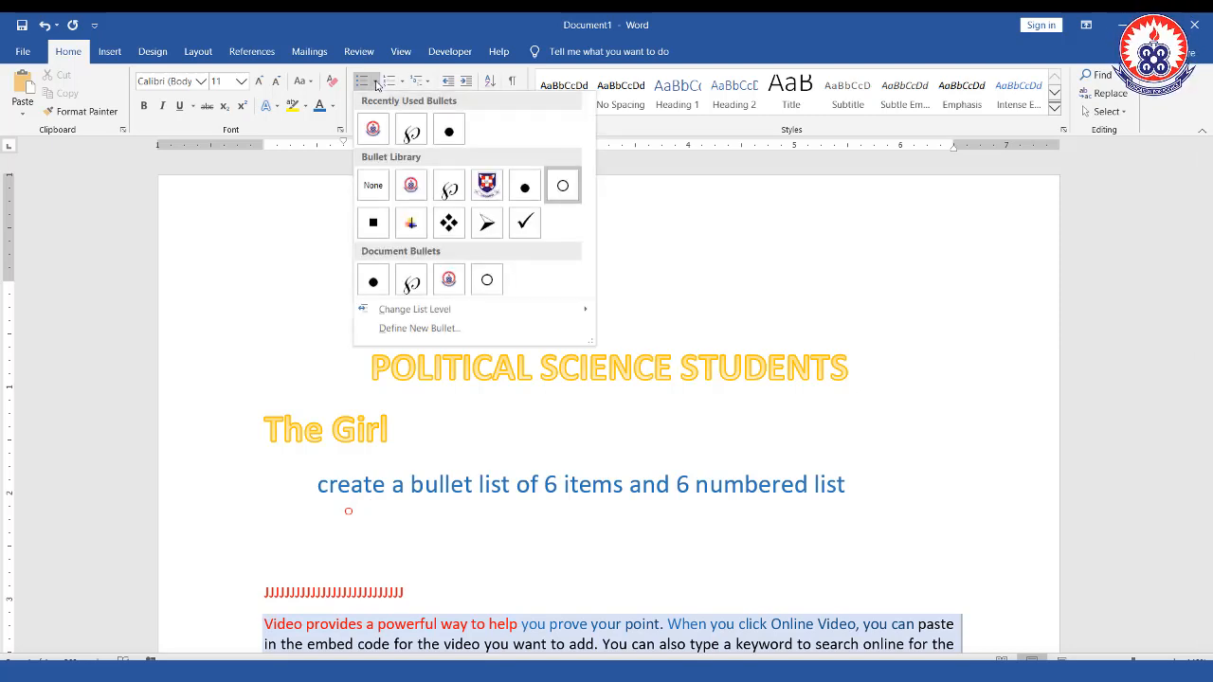
click(374, 127)
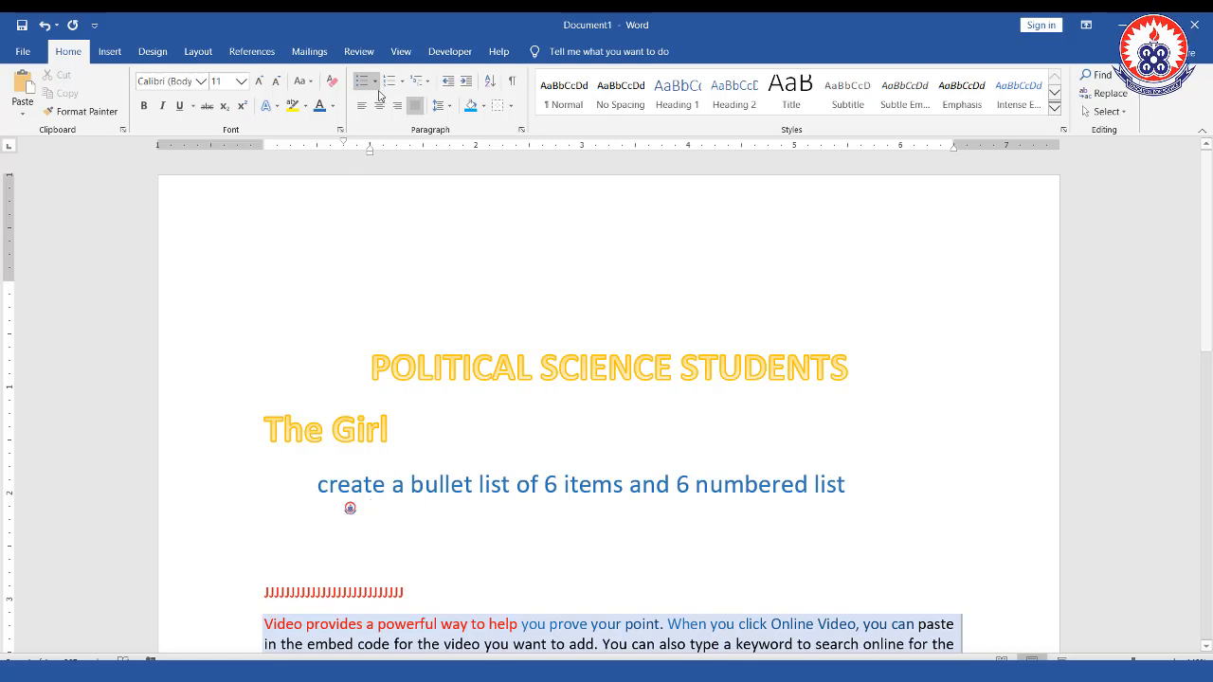
click(375, 84)
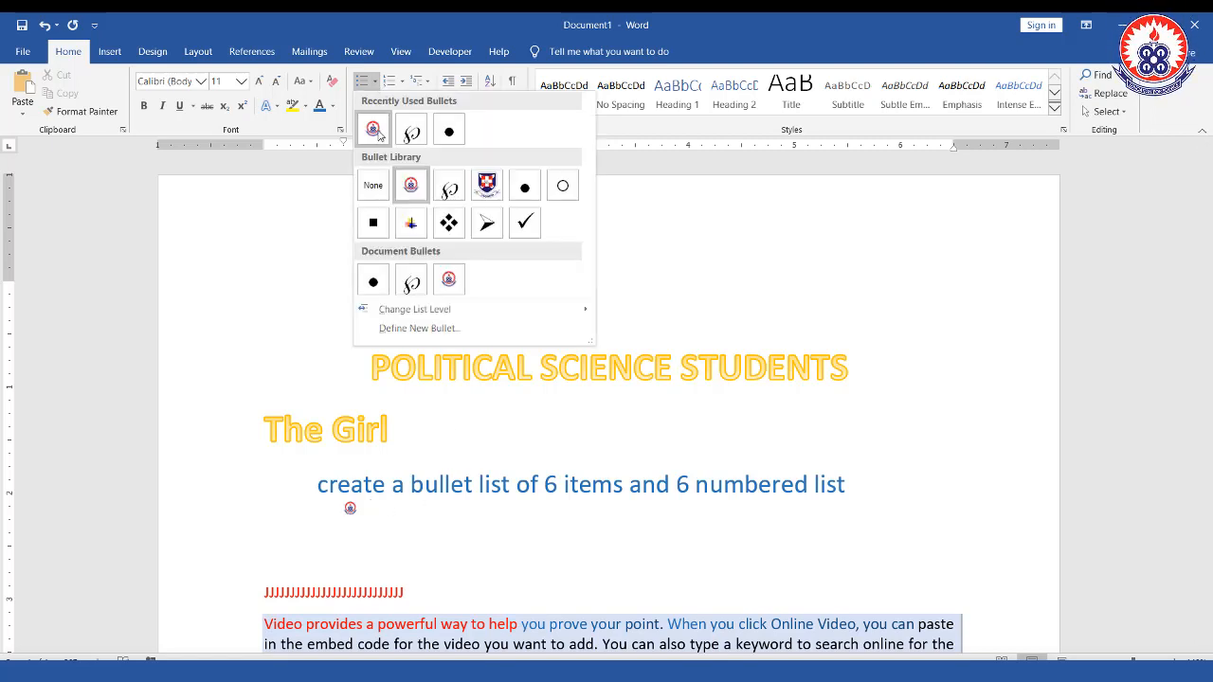
right_click(376, 130)
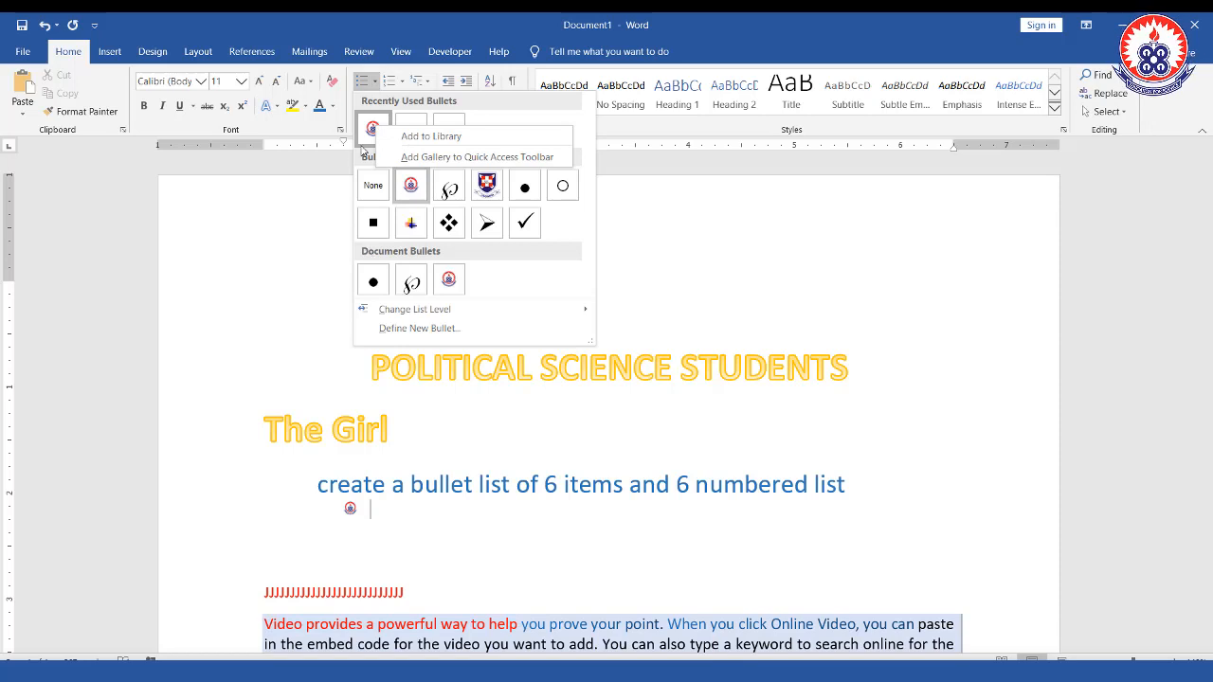
key(Escape)
click(364, 133)
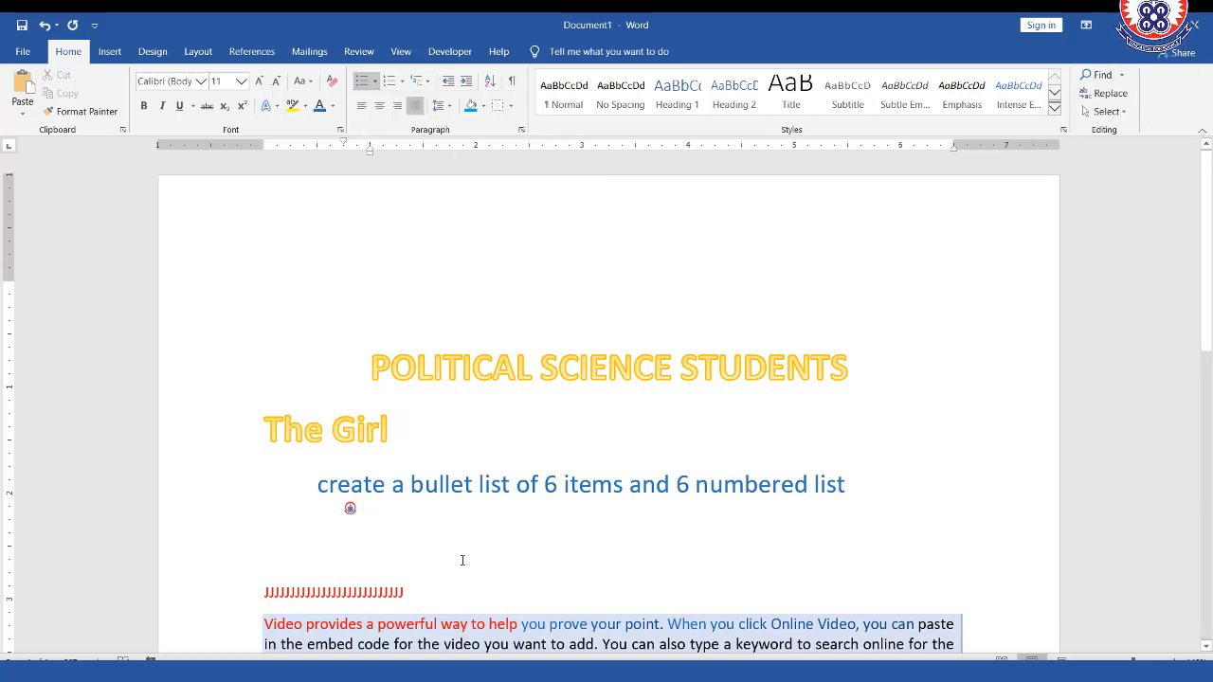
Enter four bulleted items: "Thejeorioeruioeuer", "Oieruoierueoure", "Eioureoueoiurieo" and "ioereouioerue".
text(thej)
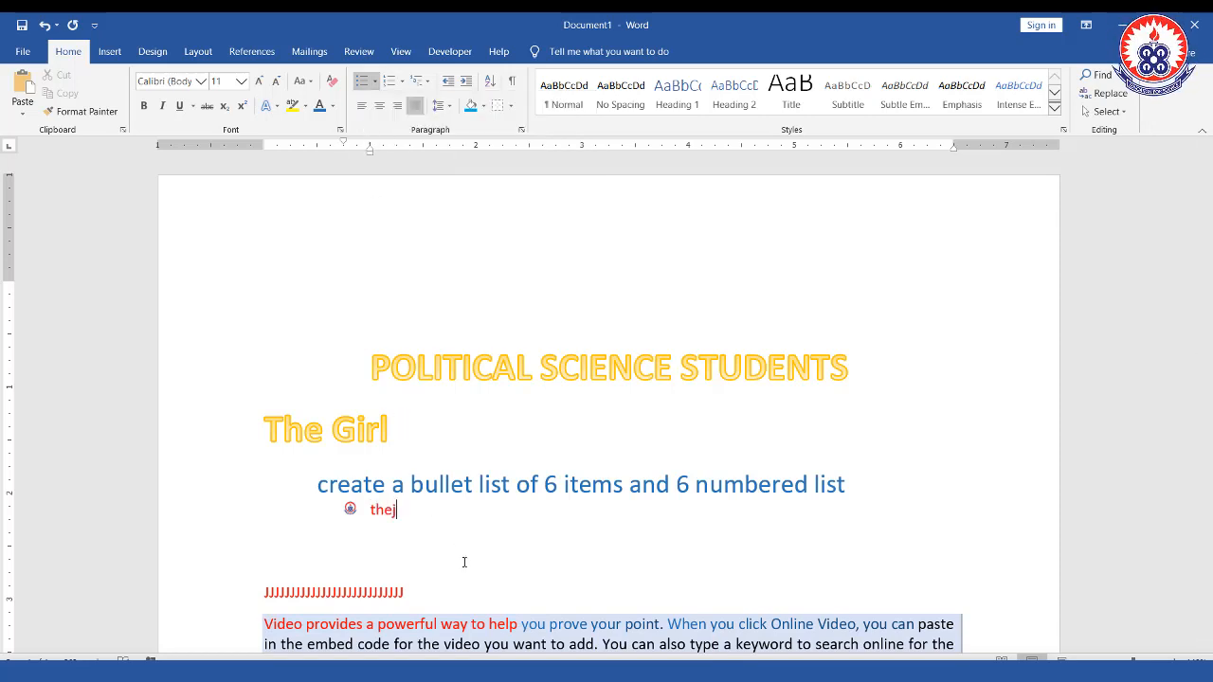
text(eorioeruioeuer)
key(Return)
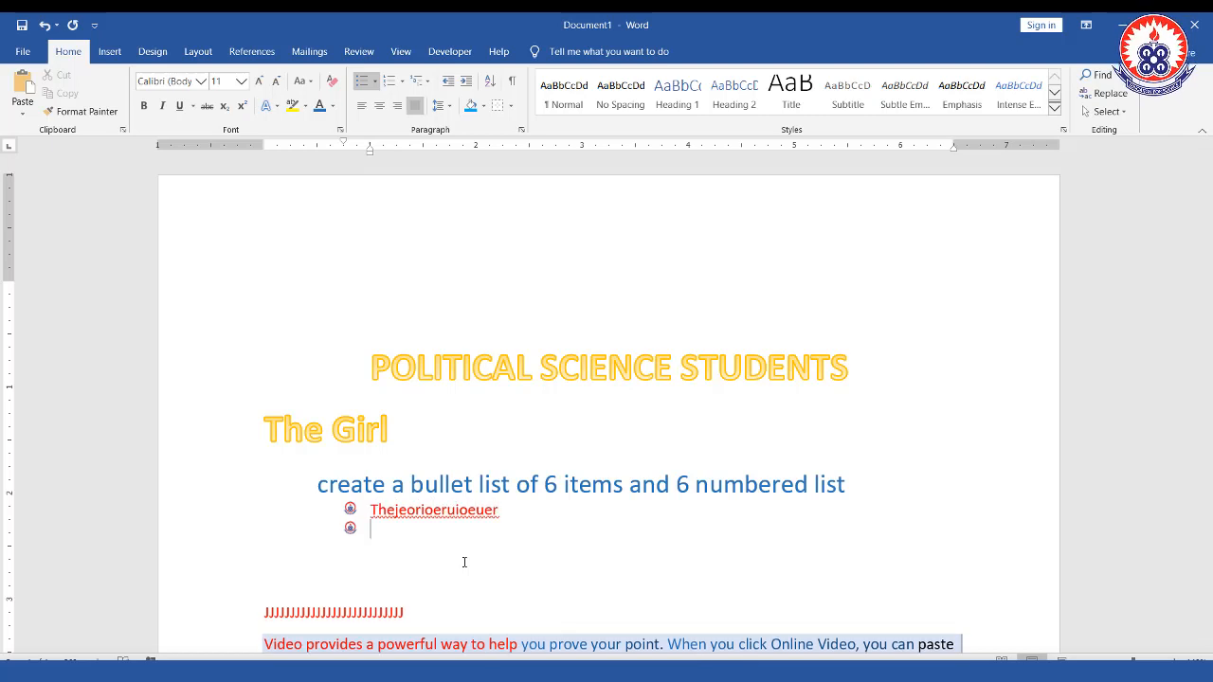
text(oieruoierueoure)
key(Return)
text(eioureoueoiurieo)
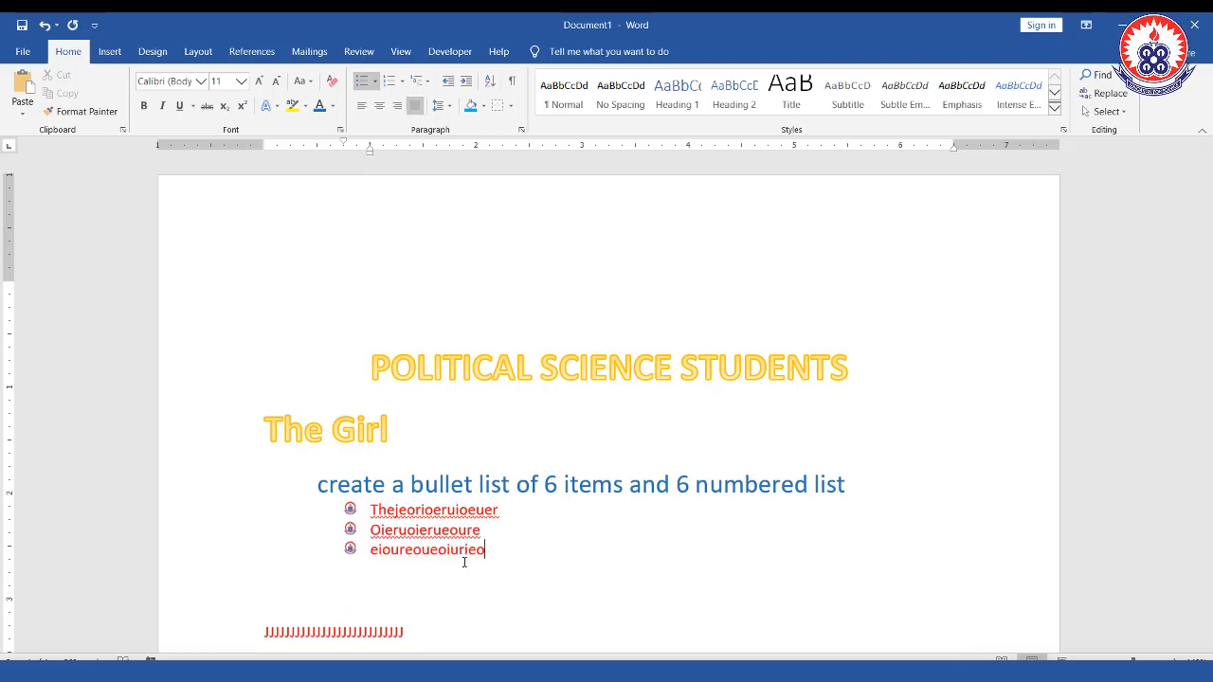
key(Return)
text(ioereouioerue)
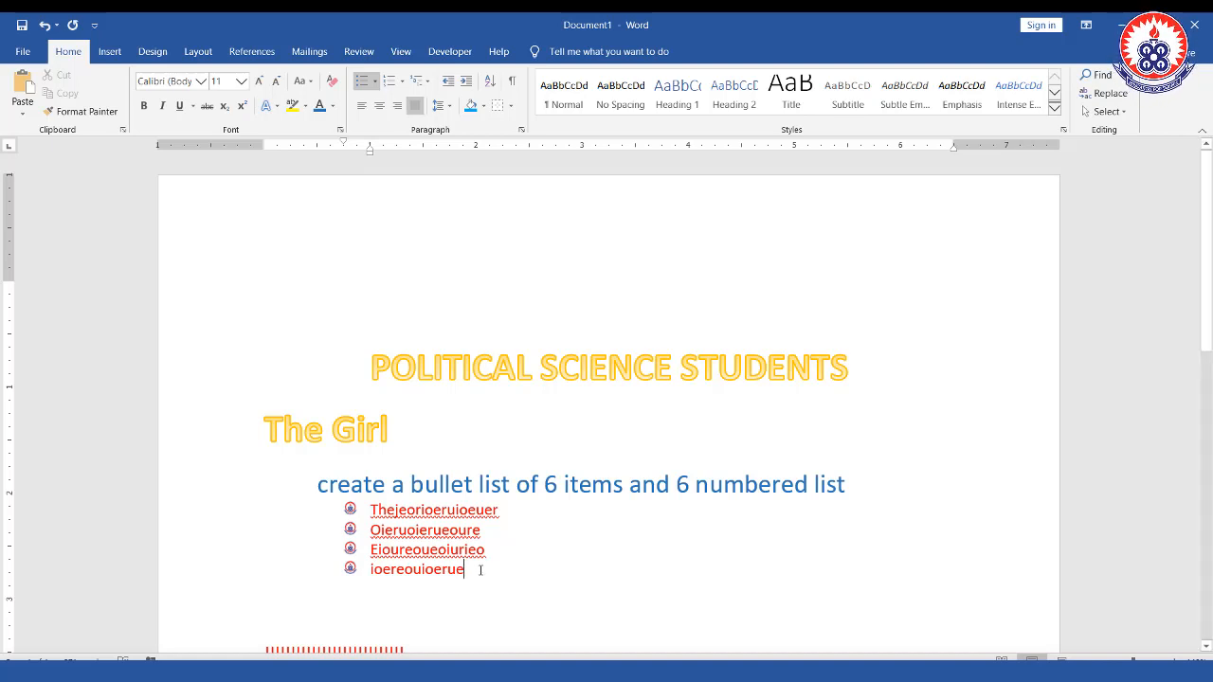
Delete all four logo-bulleted items and remove the remaining bullet and indent from the line.
drag(481, 570, 377, 510)
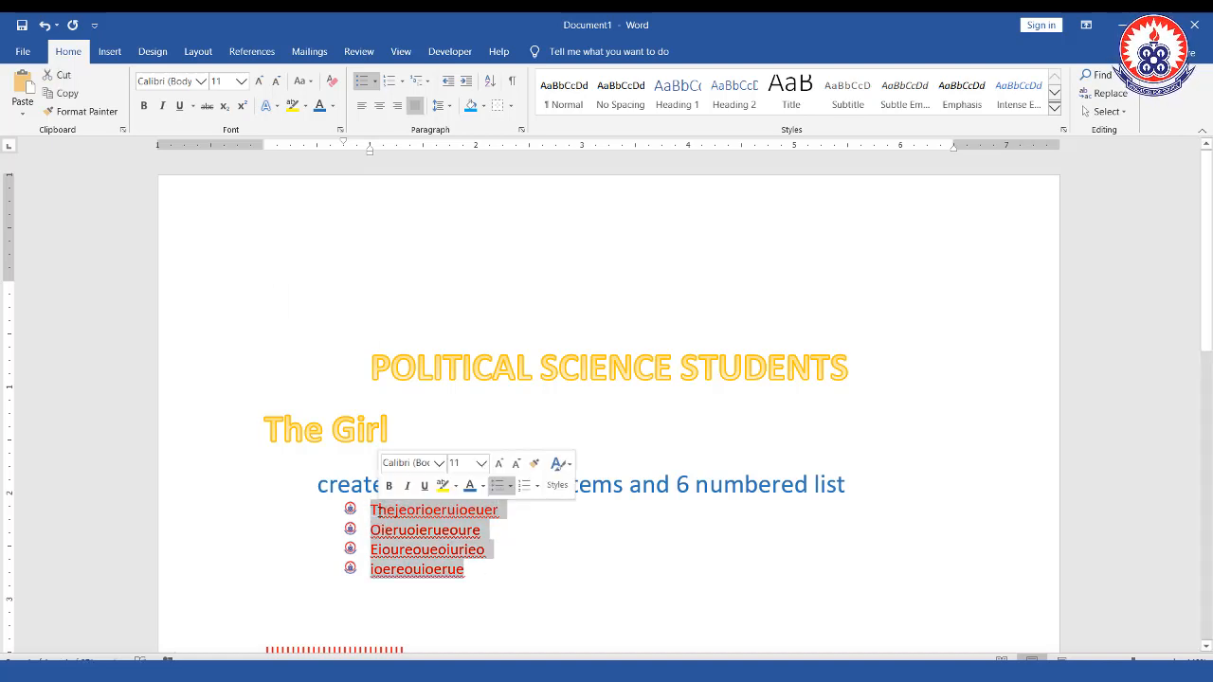
key(BackSpace)
key(BackSpace)
key(BackSpace)
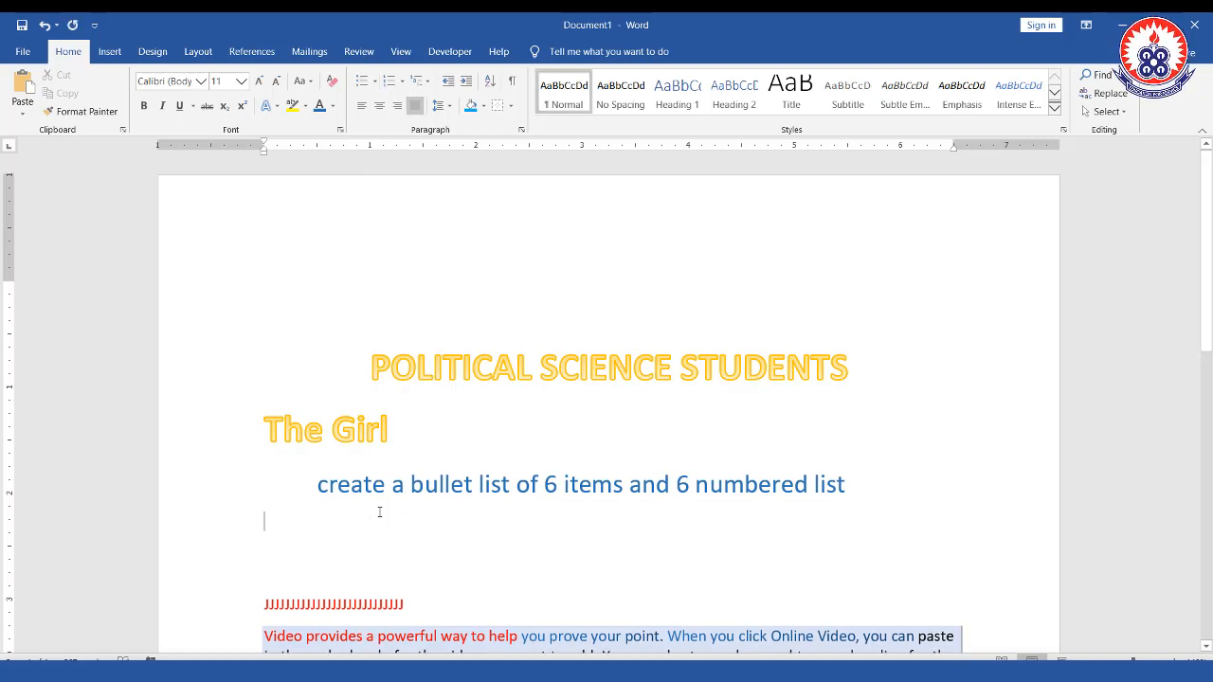
Examine the number formats offered in the Numbering Library.
click(403, 81)
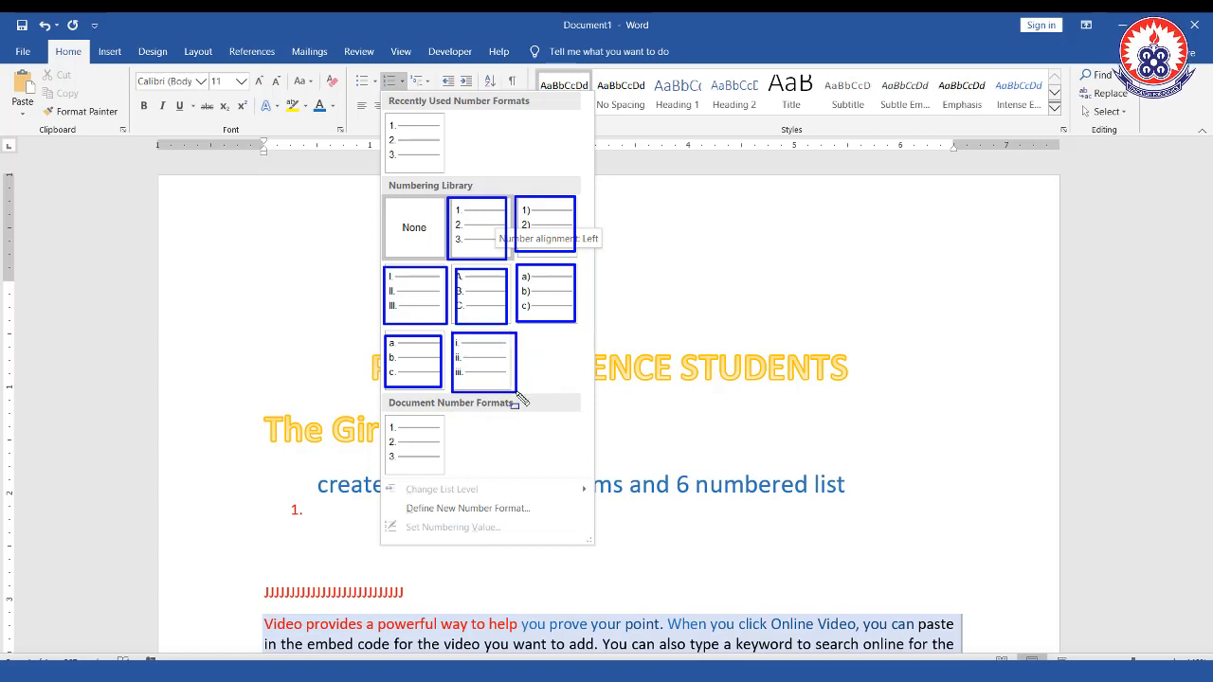
key(Escape)
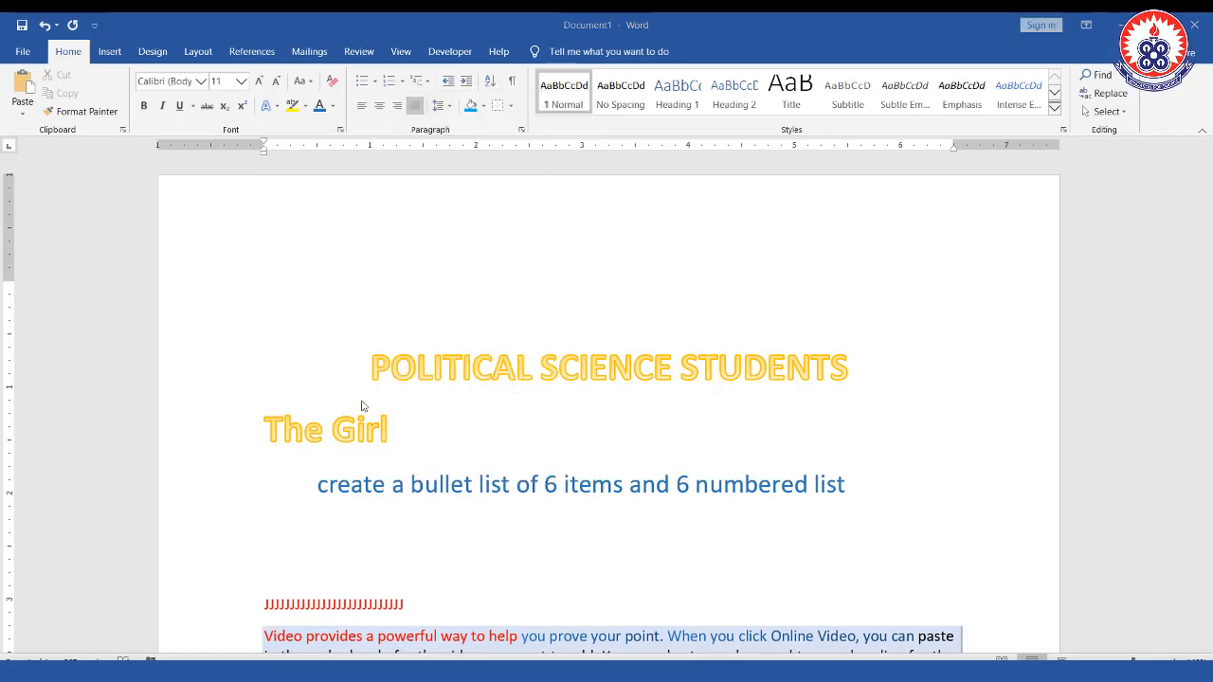
Apply the 1. 2. 3. number format to the blank line below "create a bullet list of 6 items and 6 numbered list".
click(321, 523)
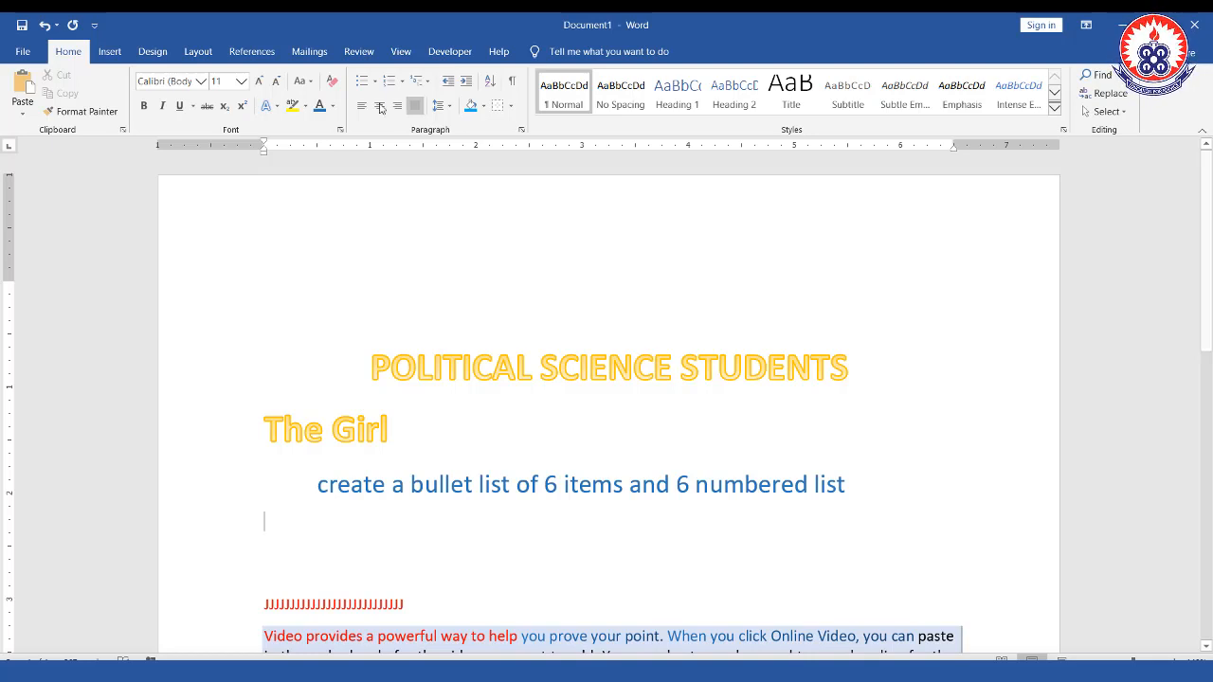
click(403, 86)
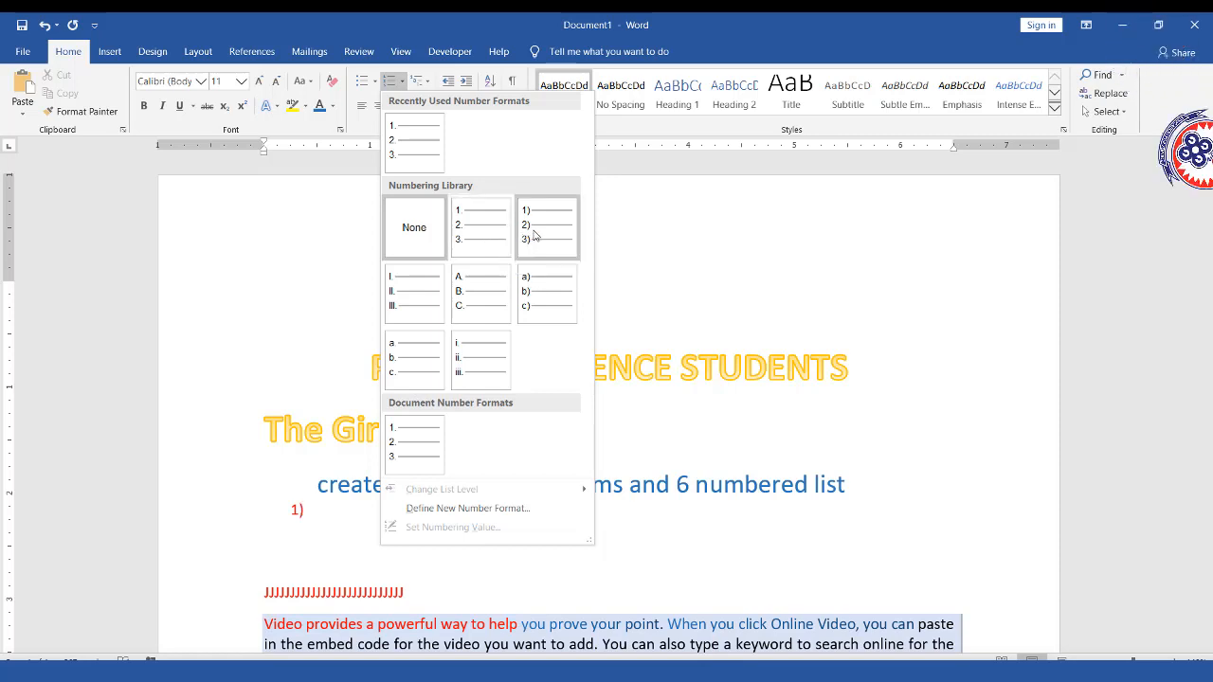
click(474, 231)
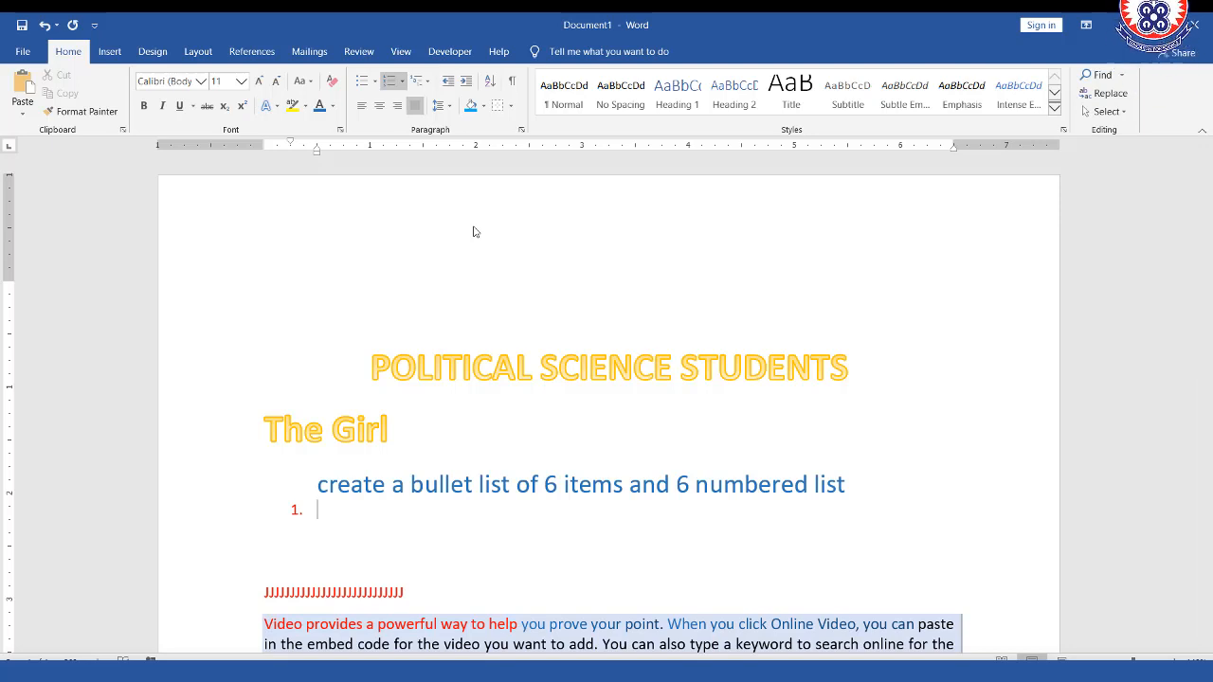
Enter the left-aligned first list item "Which of the following is an input Device?".
text(whic)
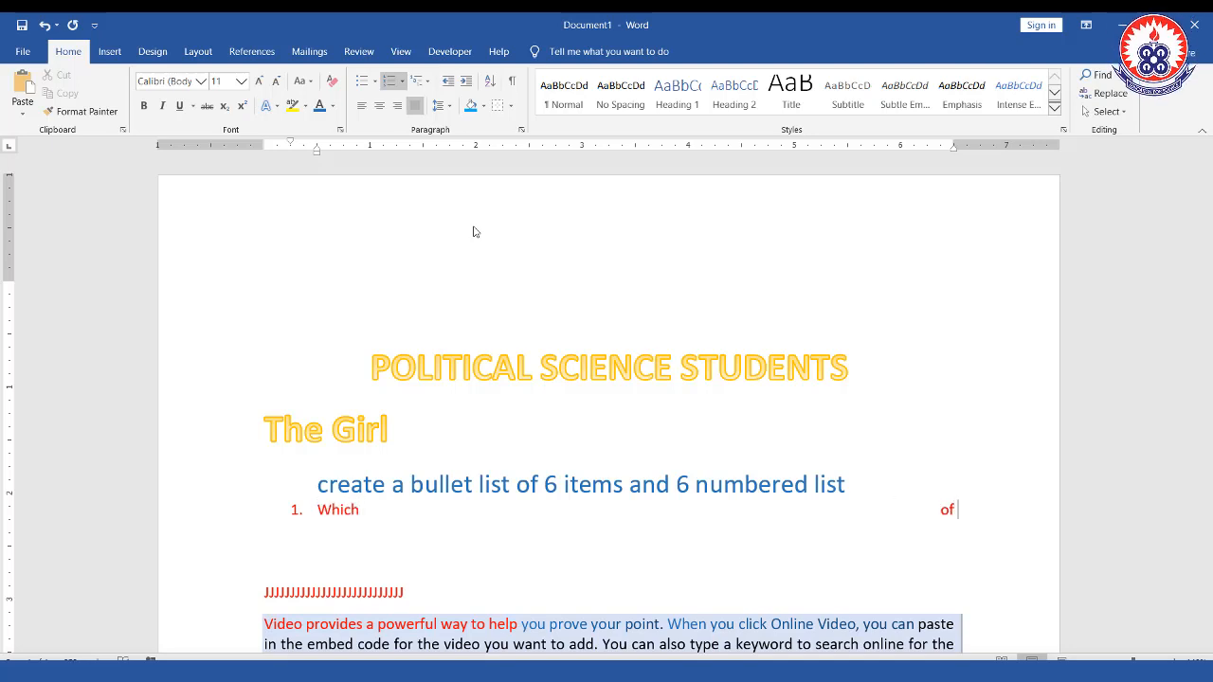
text(h of)
key(ctrl+l)
text(the )
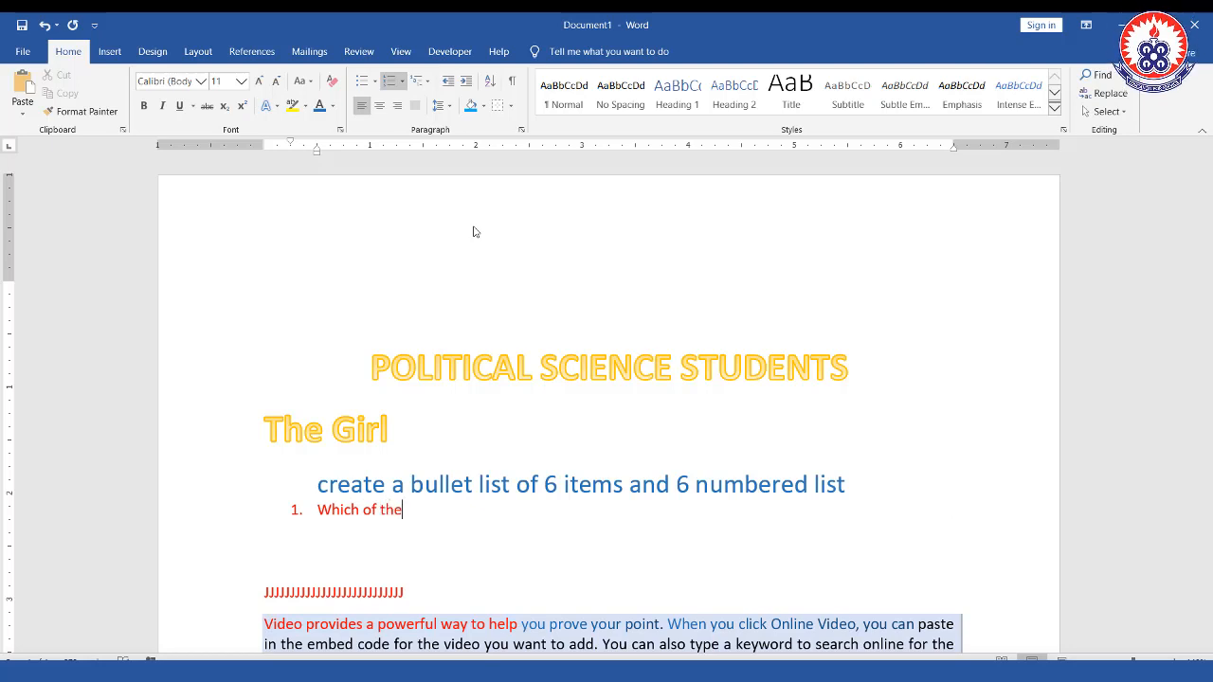
text(following is an)
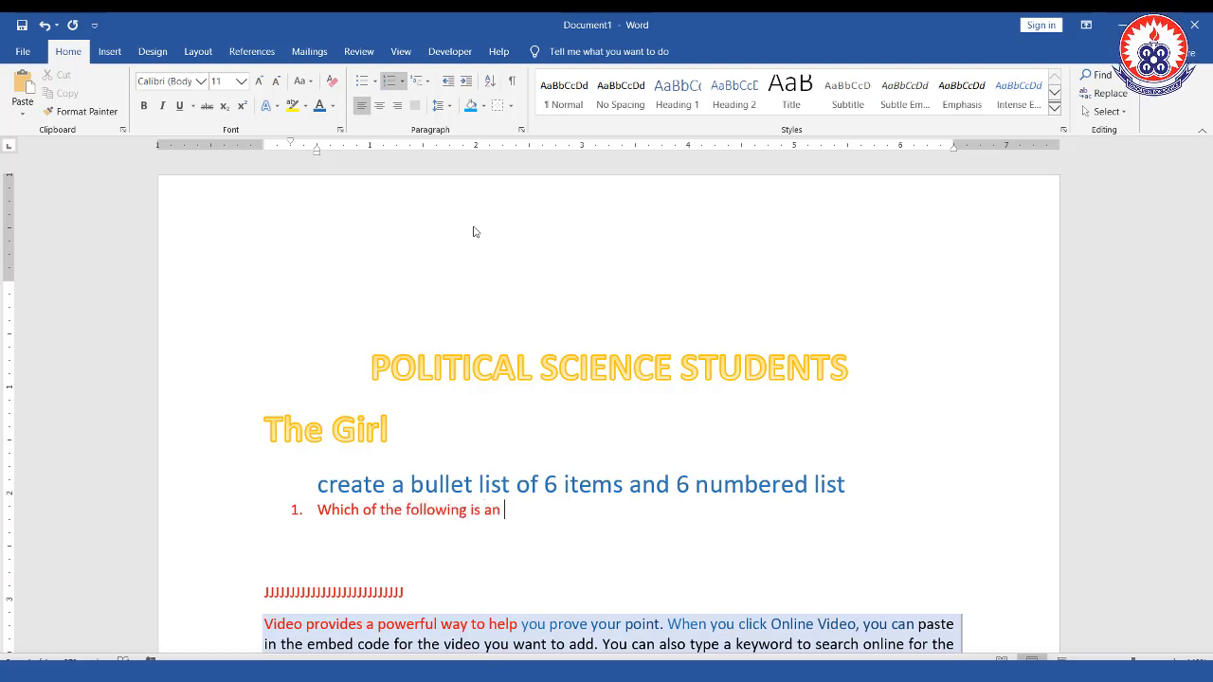
text( input)
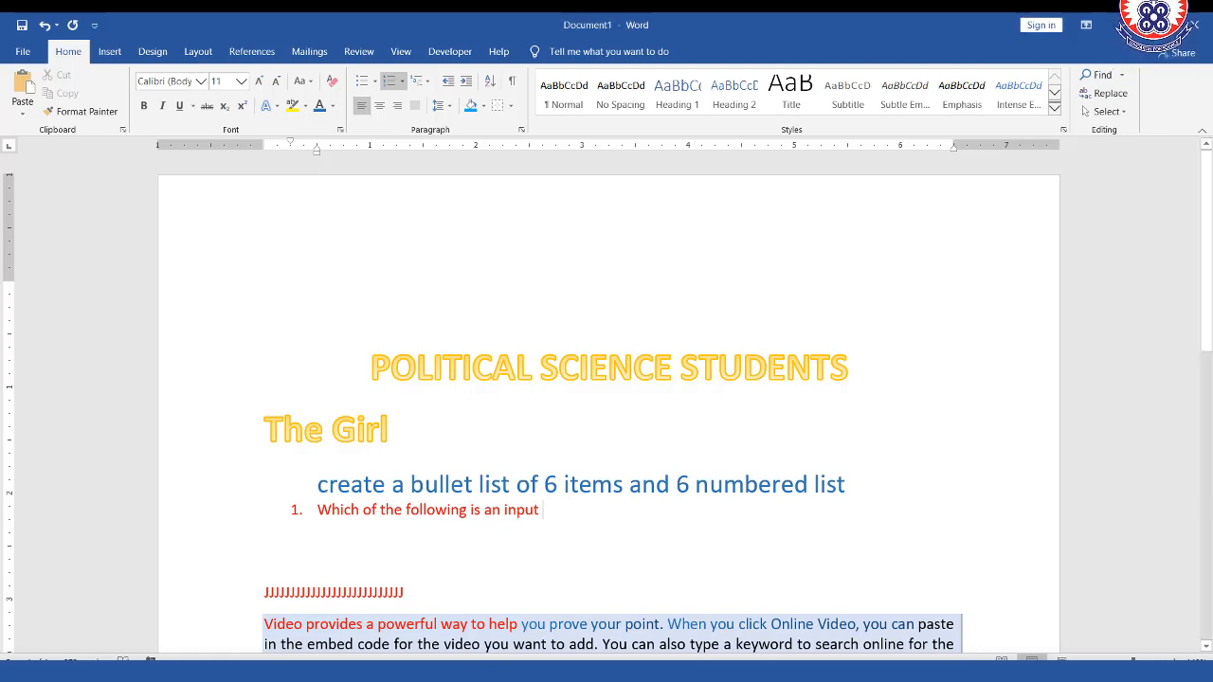
text(D)
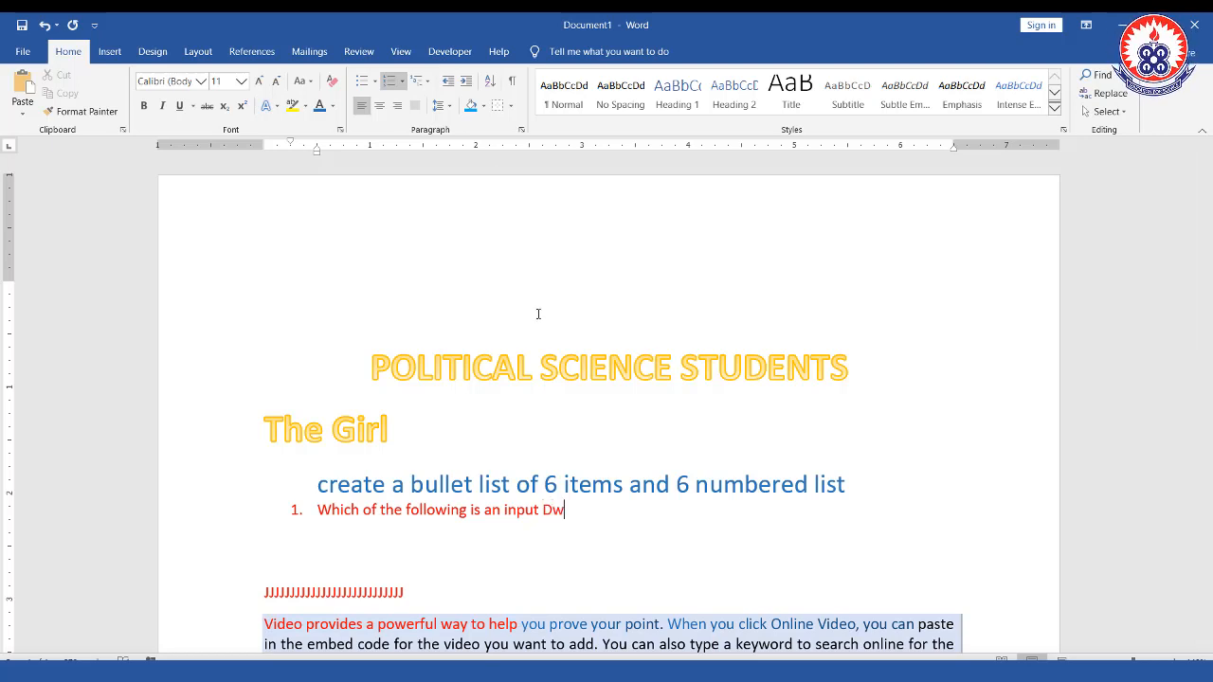
text(evice?)
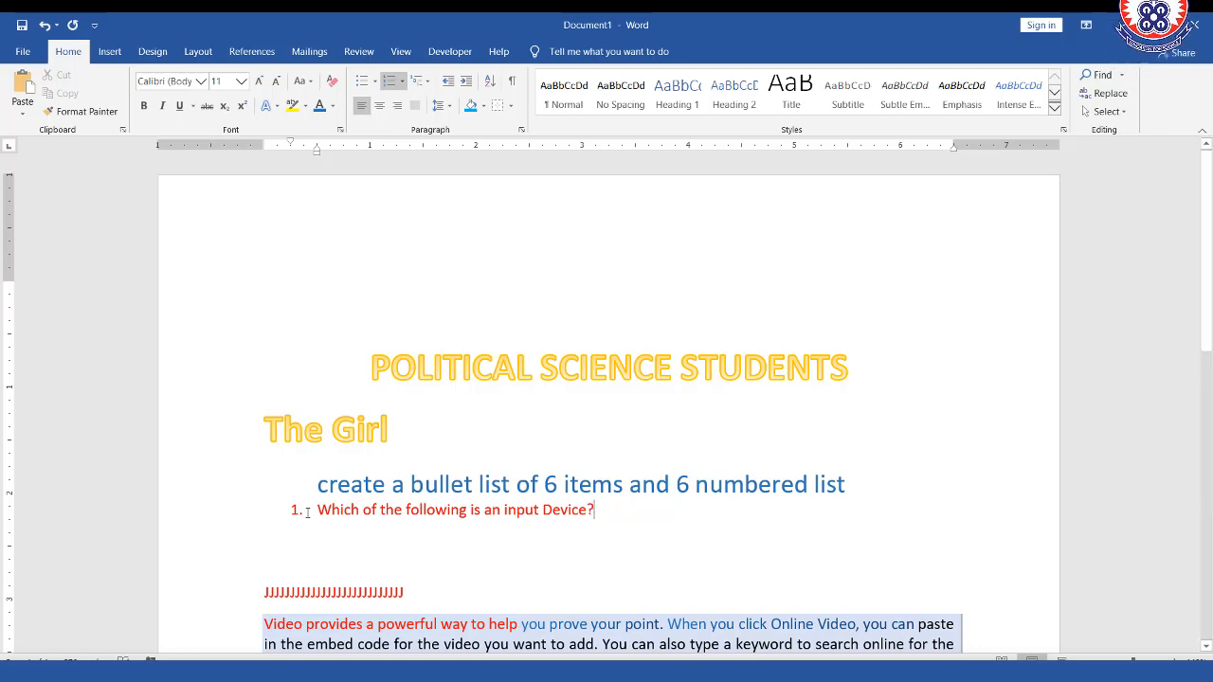
Check the number format options for the question, then add an empty second numbered item below it.
click(405, 82)
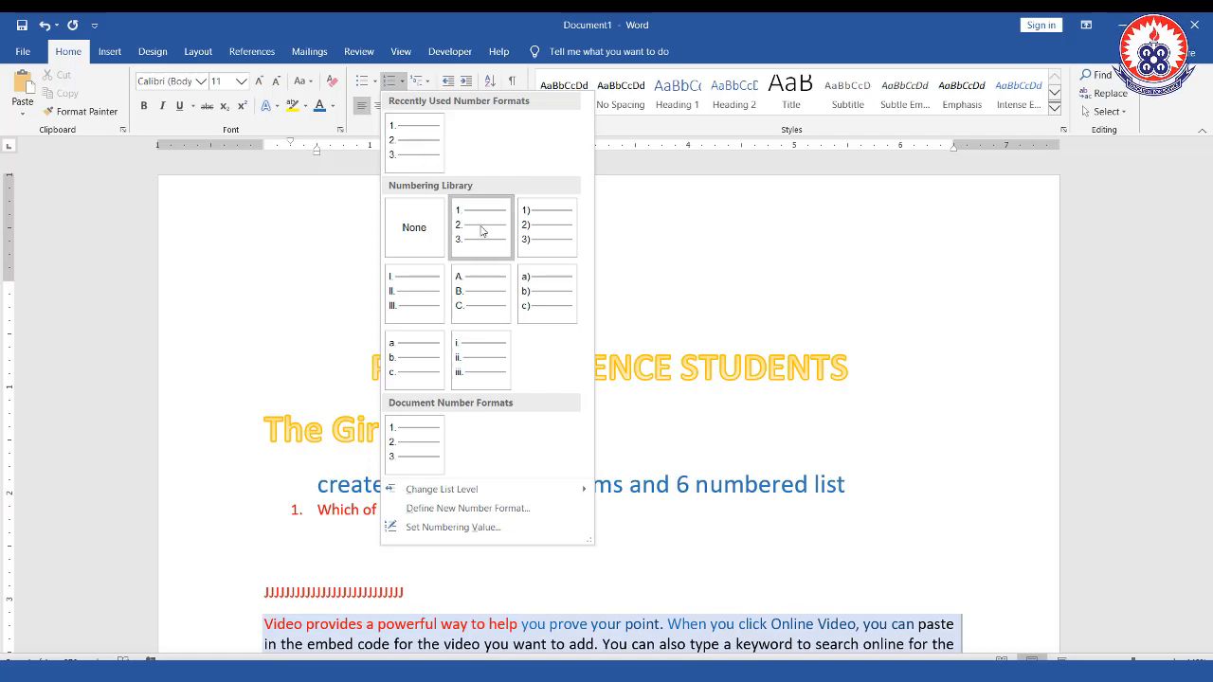
click(615, 524)
click(600, 510)
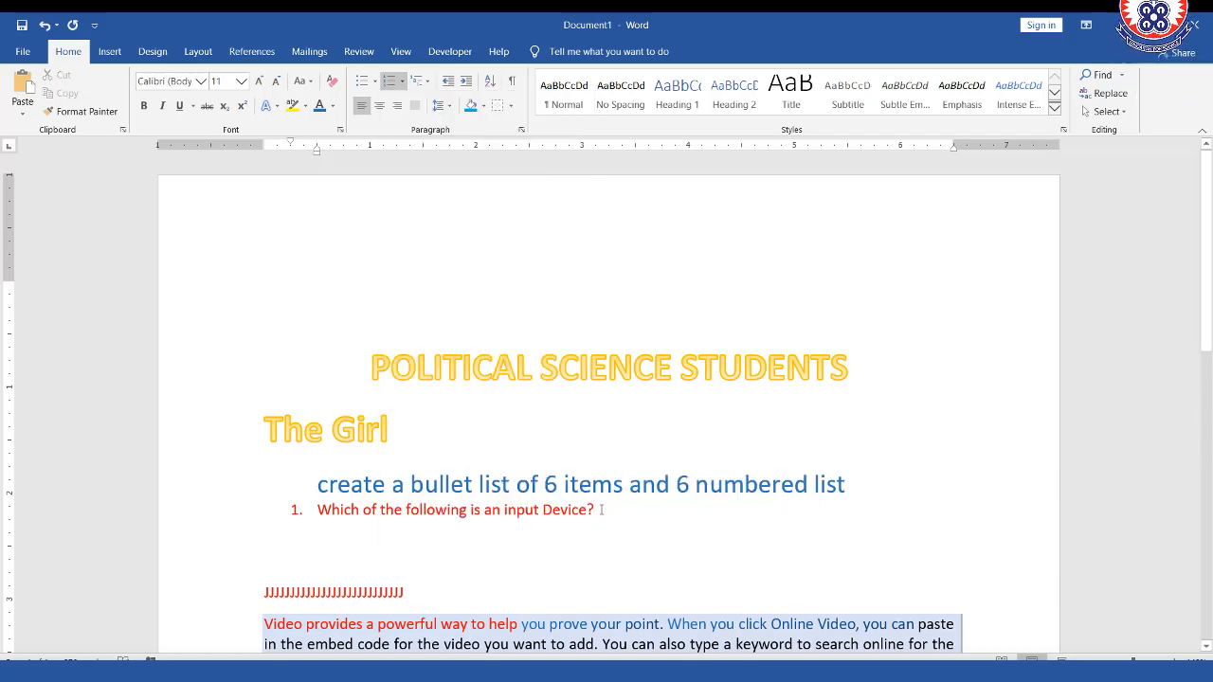
key(Return)
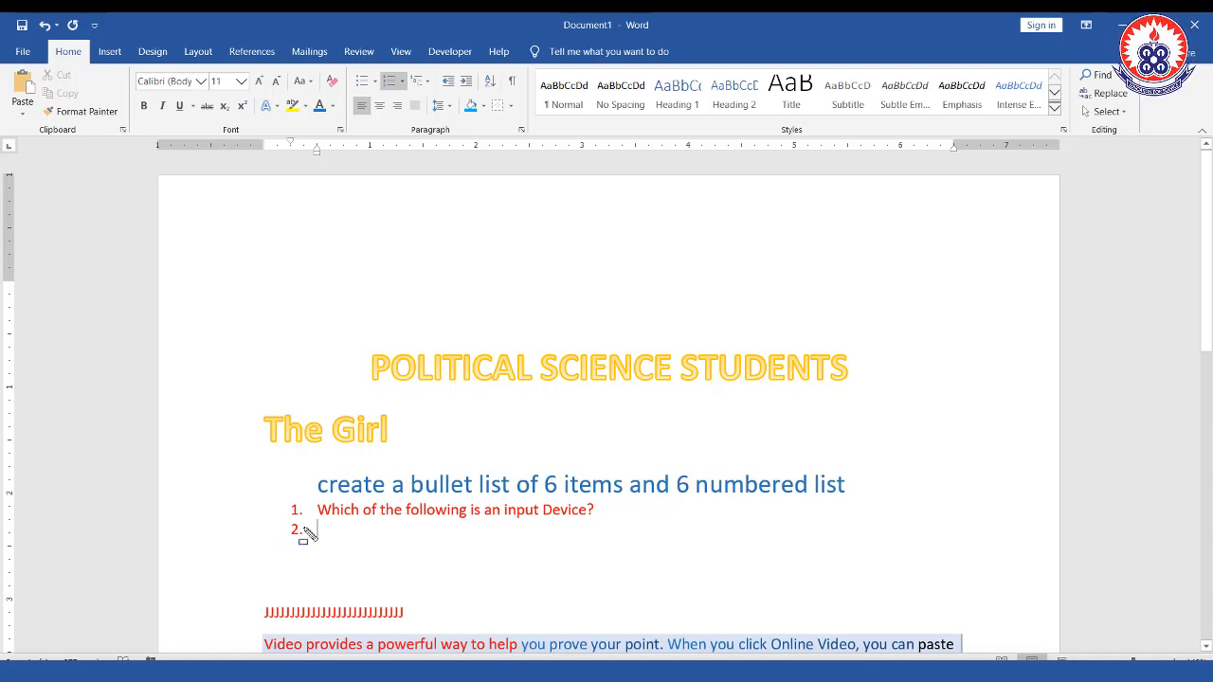
drag(284, 520, 383, 551)
drag(458, 550, 614, 557)
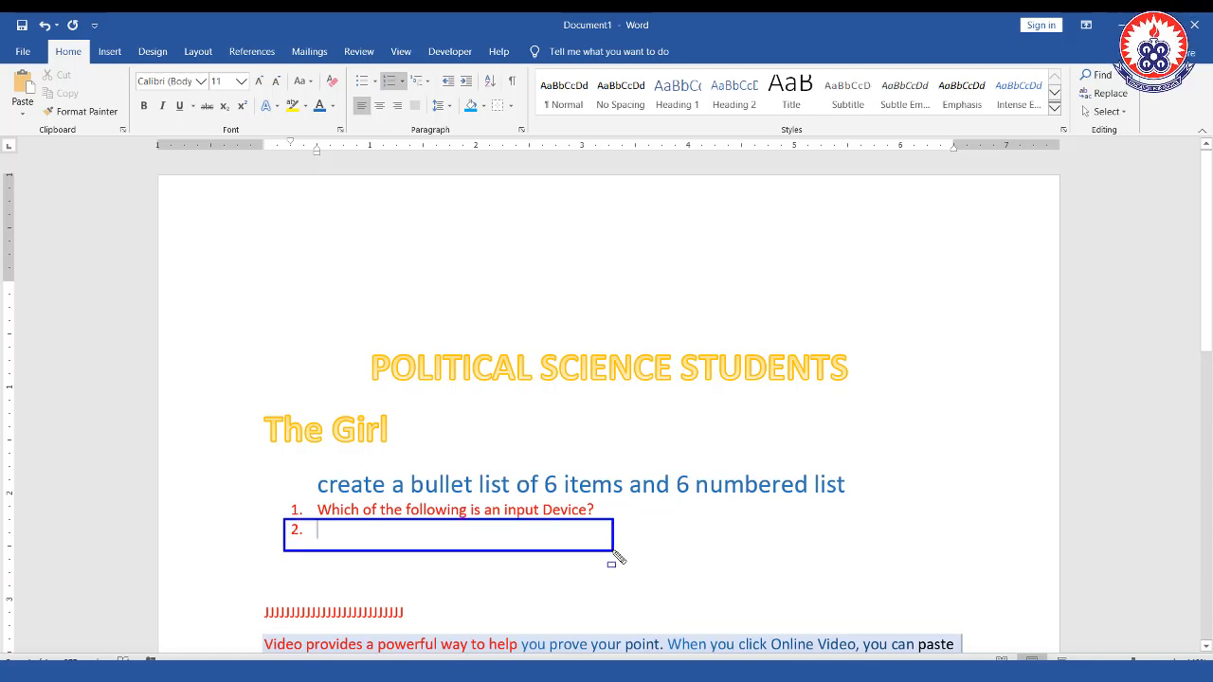
key(Escape)
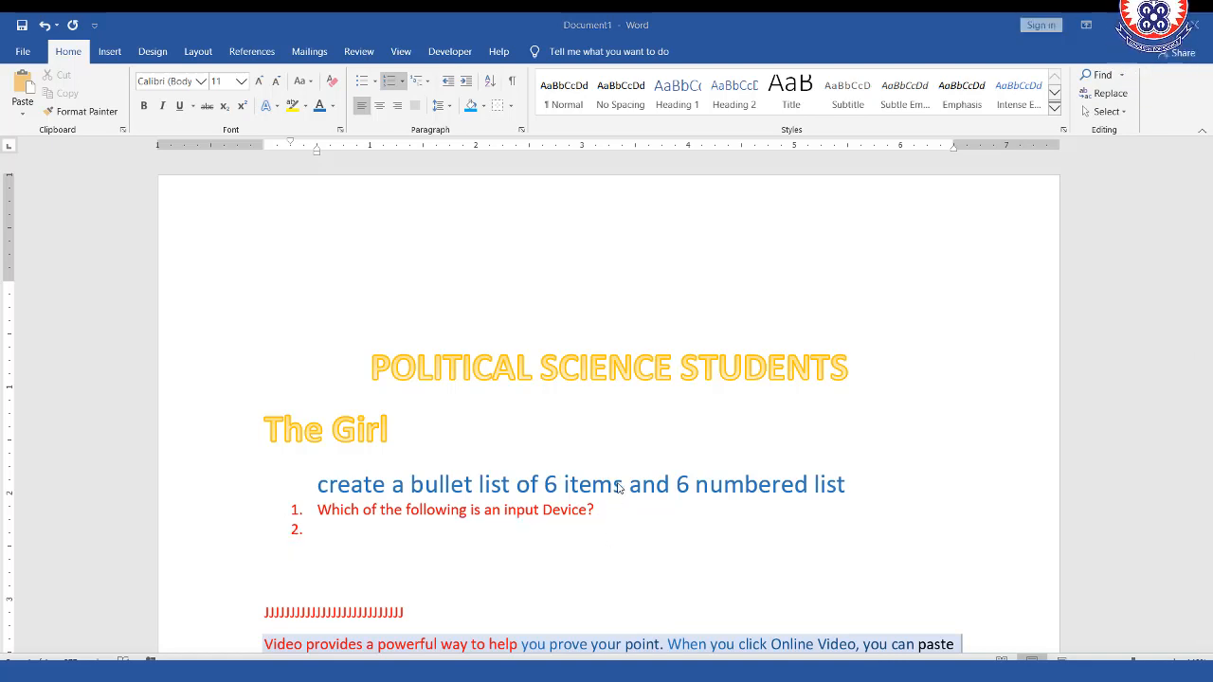
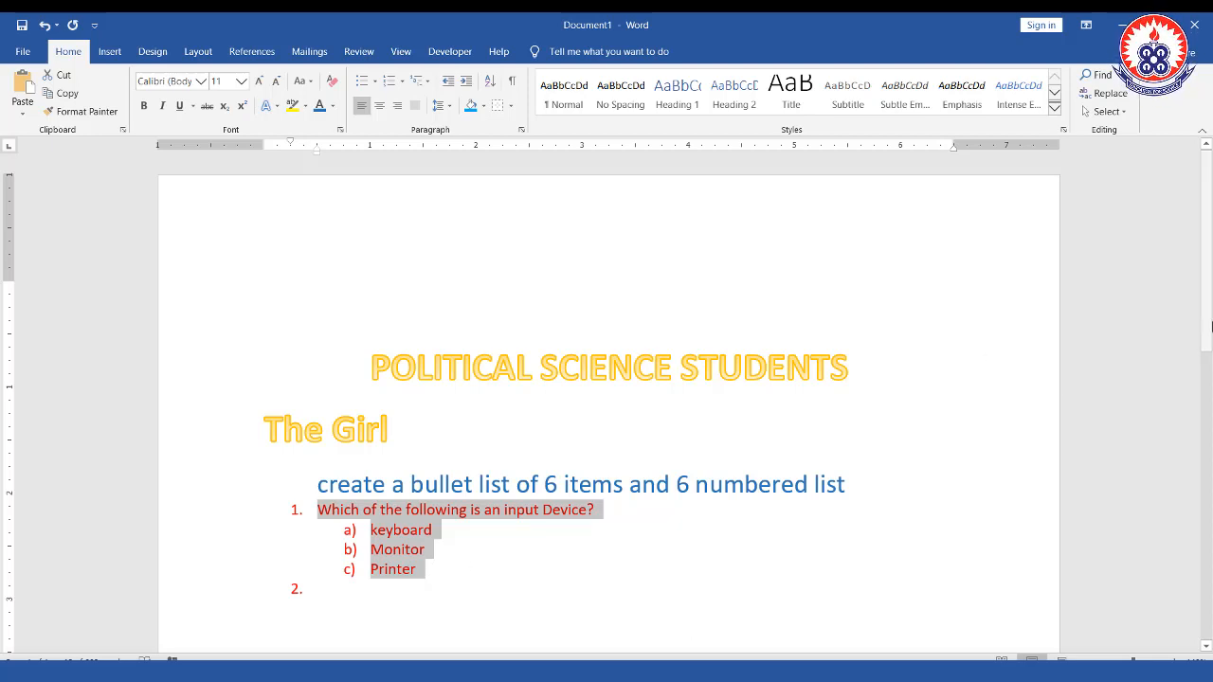
Examine the multilevel list formats offered in the List Library.
scroll(508, 364, down, 3)
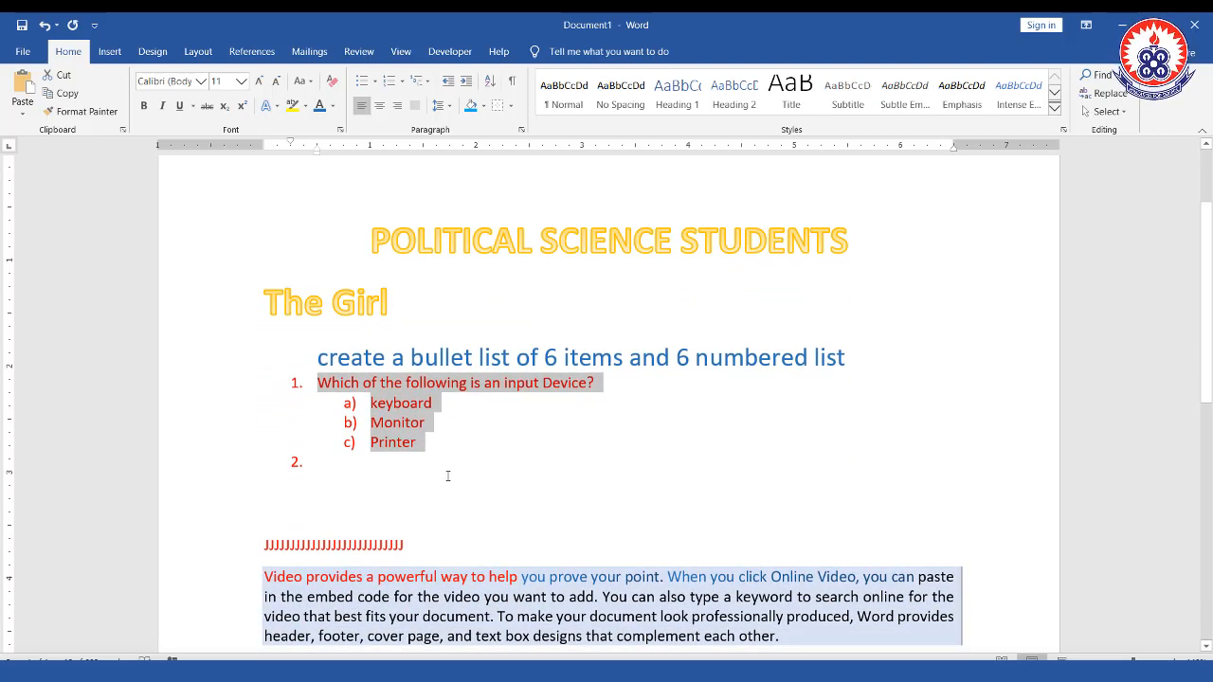
click(263, 576)
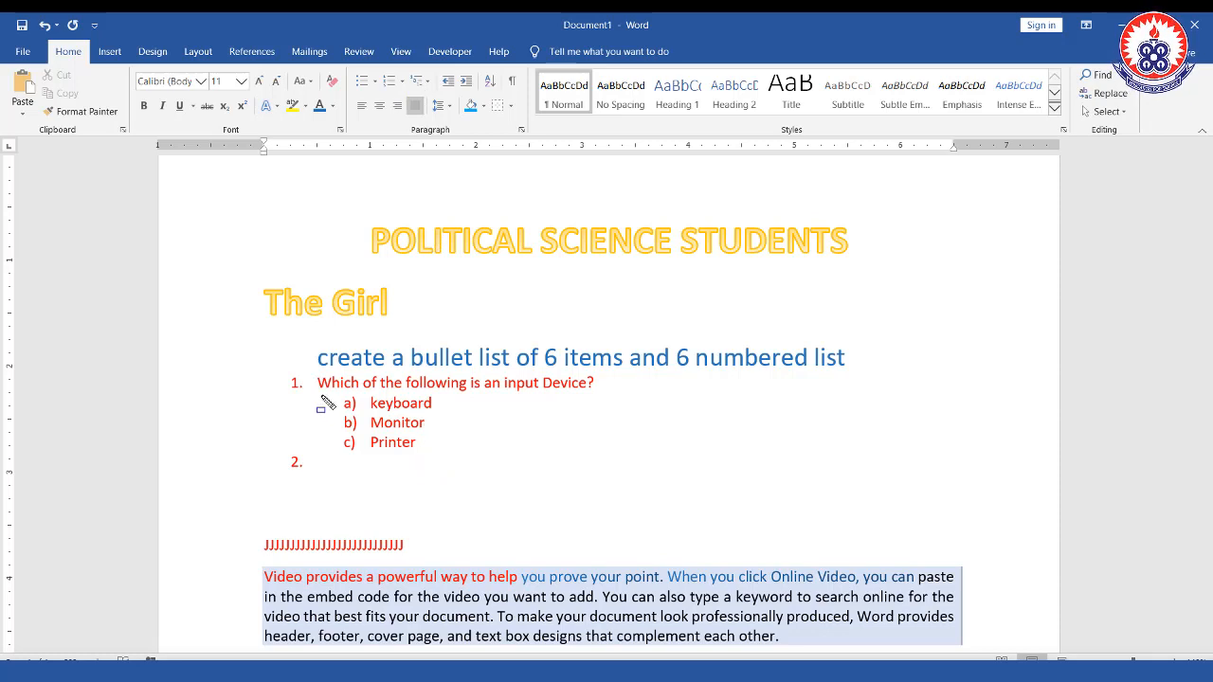
drag(272, 374, 635, 460)
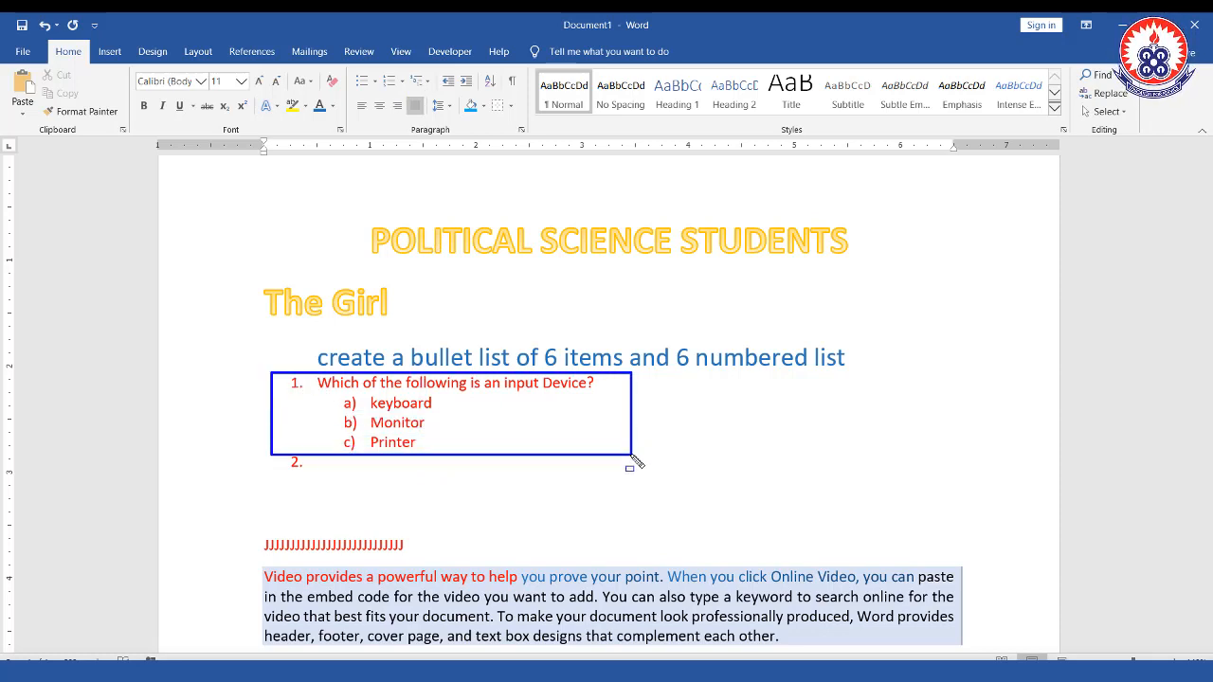
drag(405, 66, 437, 93)
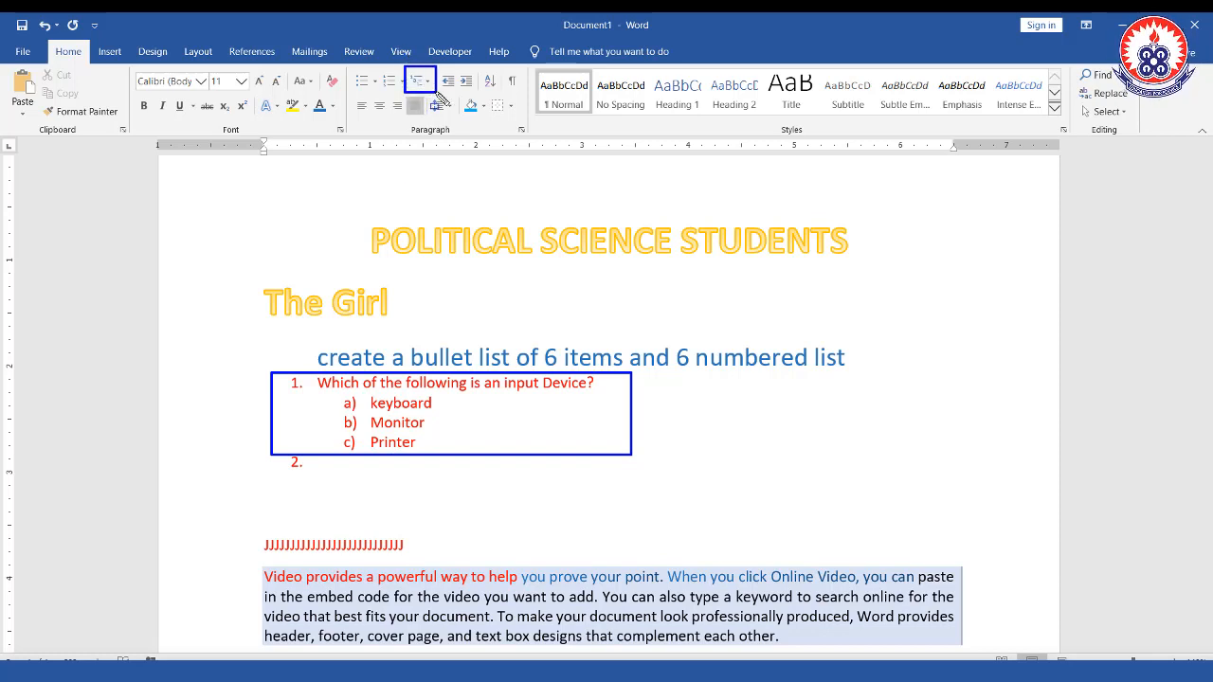
key(Escape)
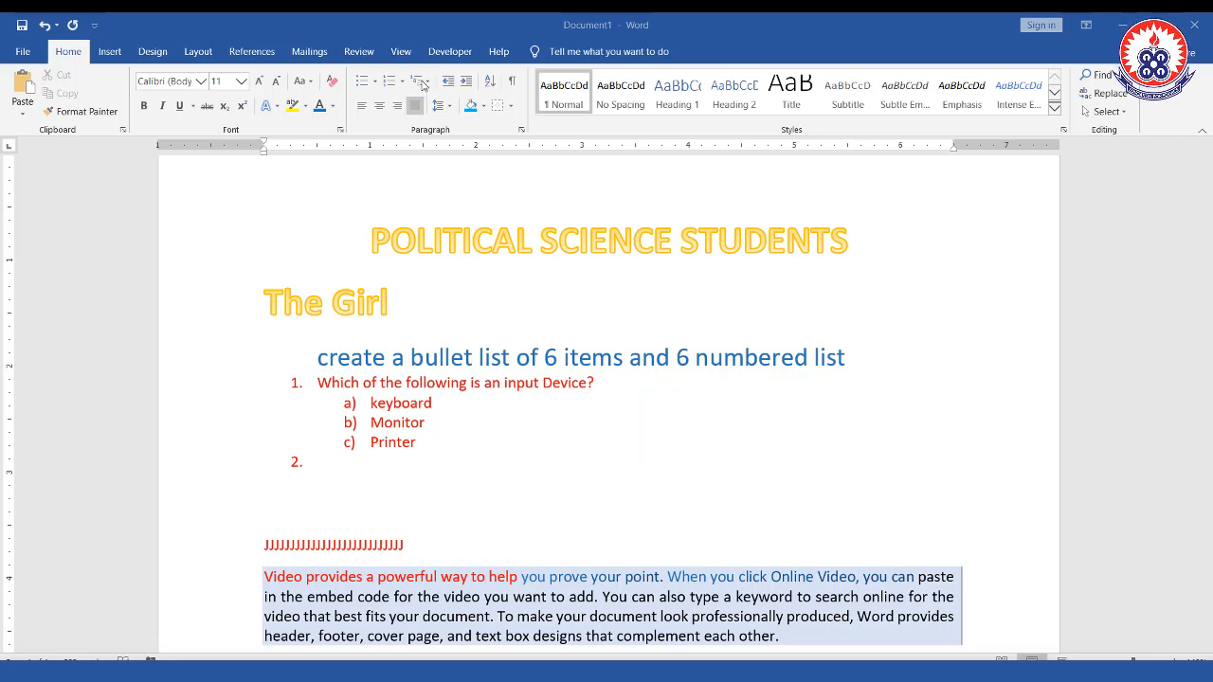
click(427, 86)
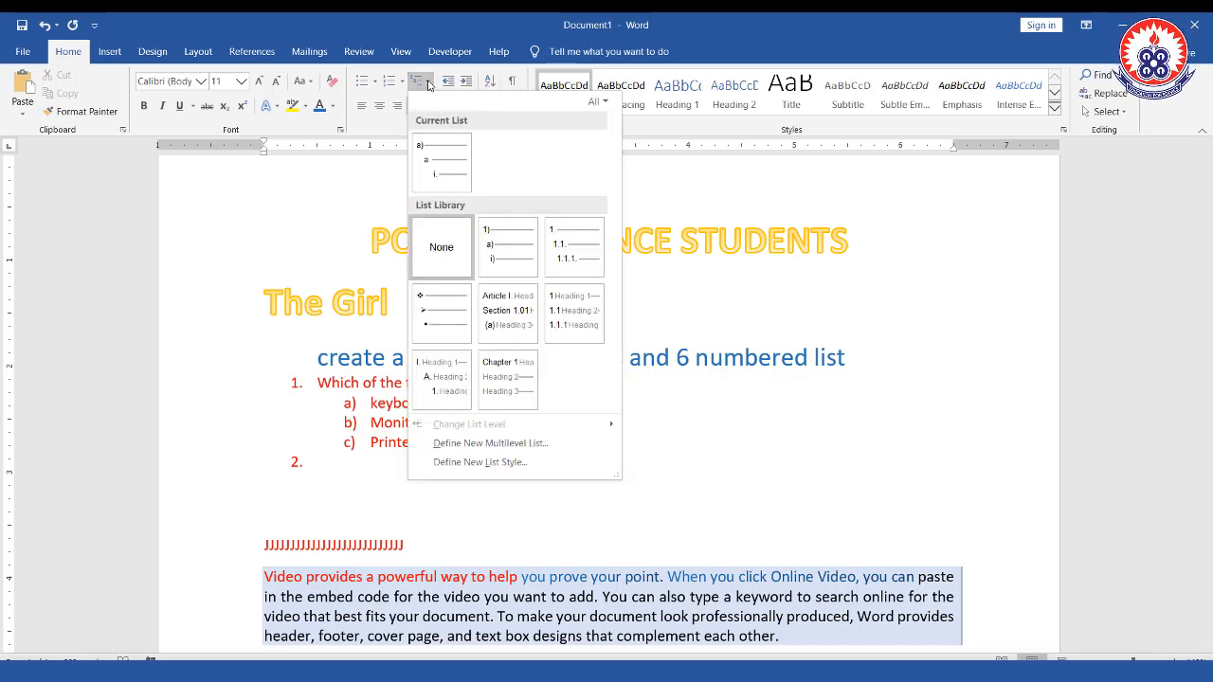
click(361, 473)
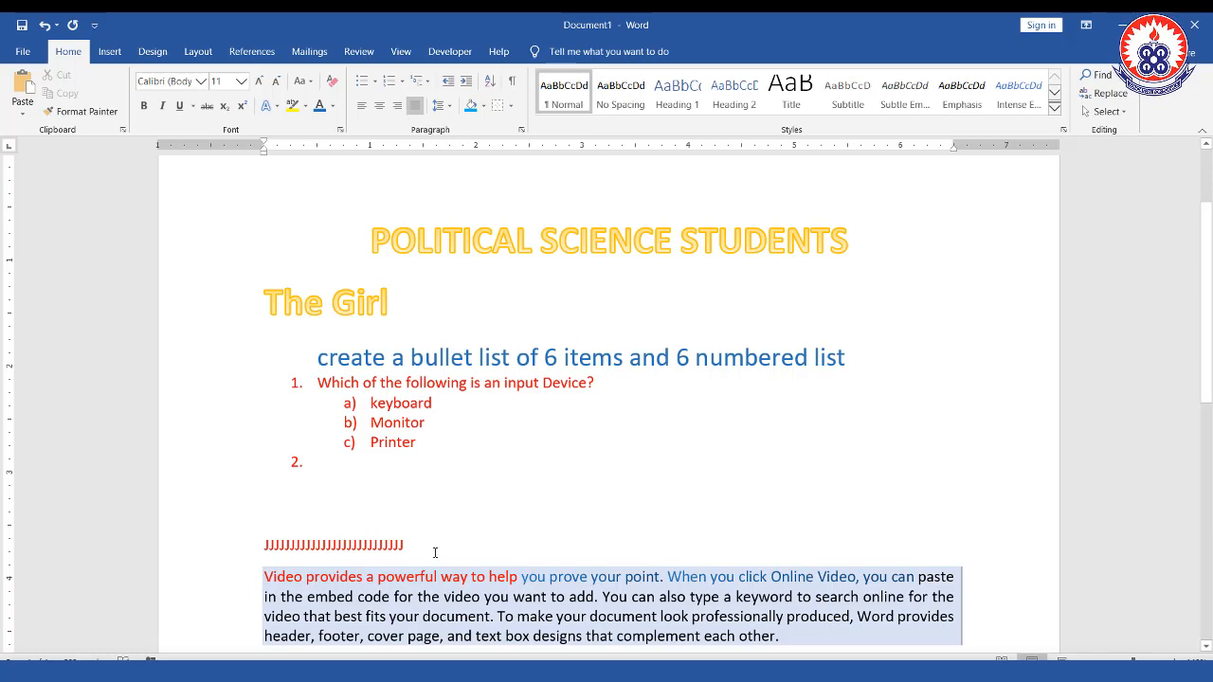
Increase the indent of the paragraph starting "Video provides a powerful way" by one level and decrease it again.
scroll(428, 559, down, 1)
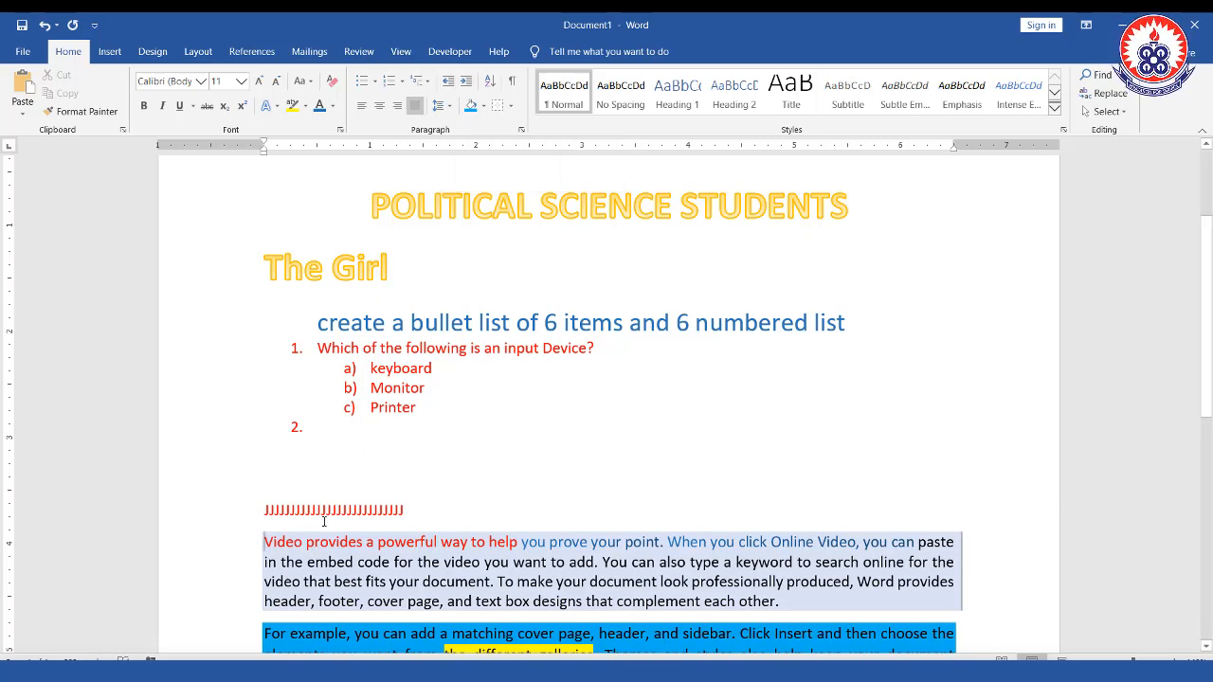
scroll(323, 521, down, 3)
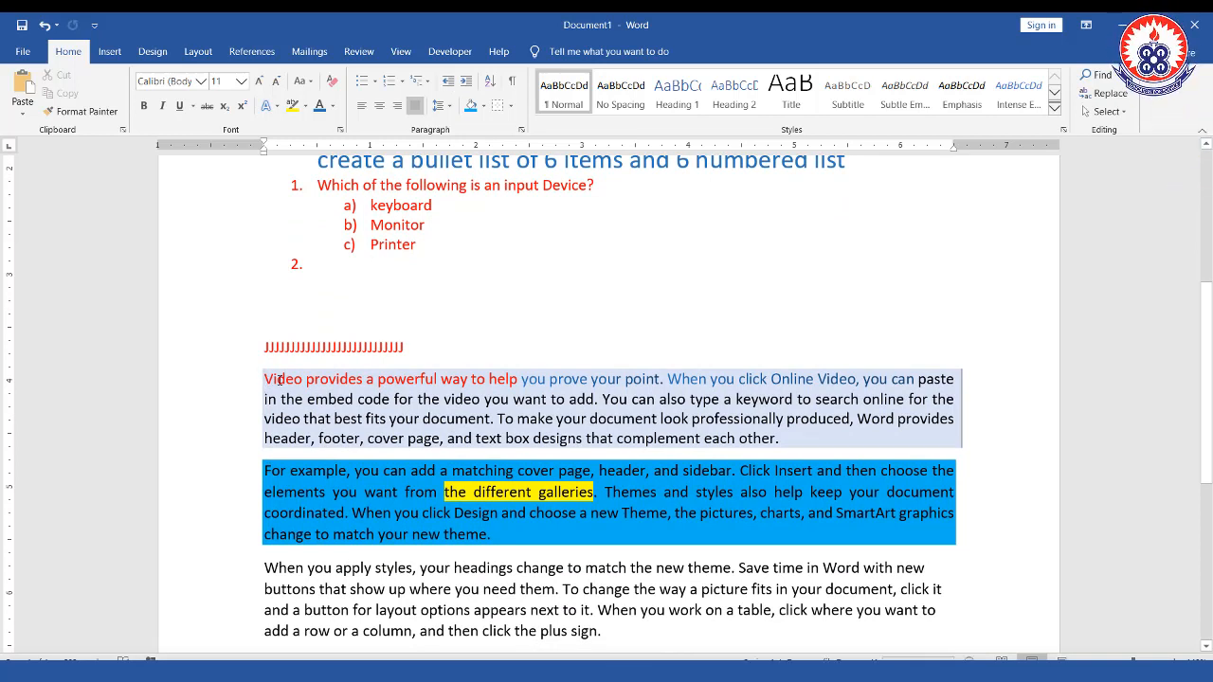
click(264, 387)
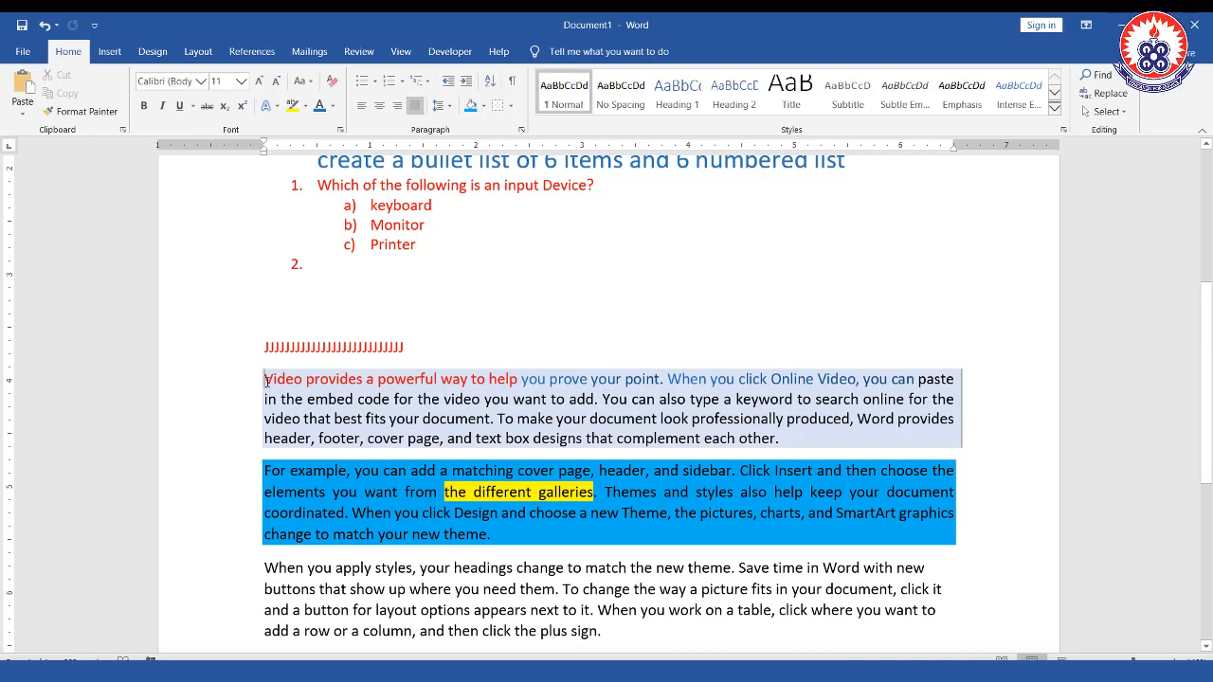
click(466, 82)
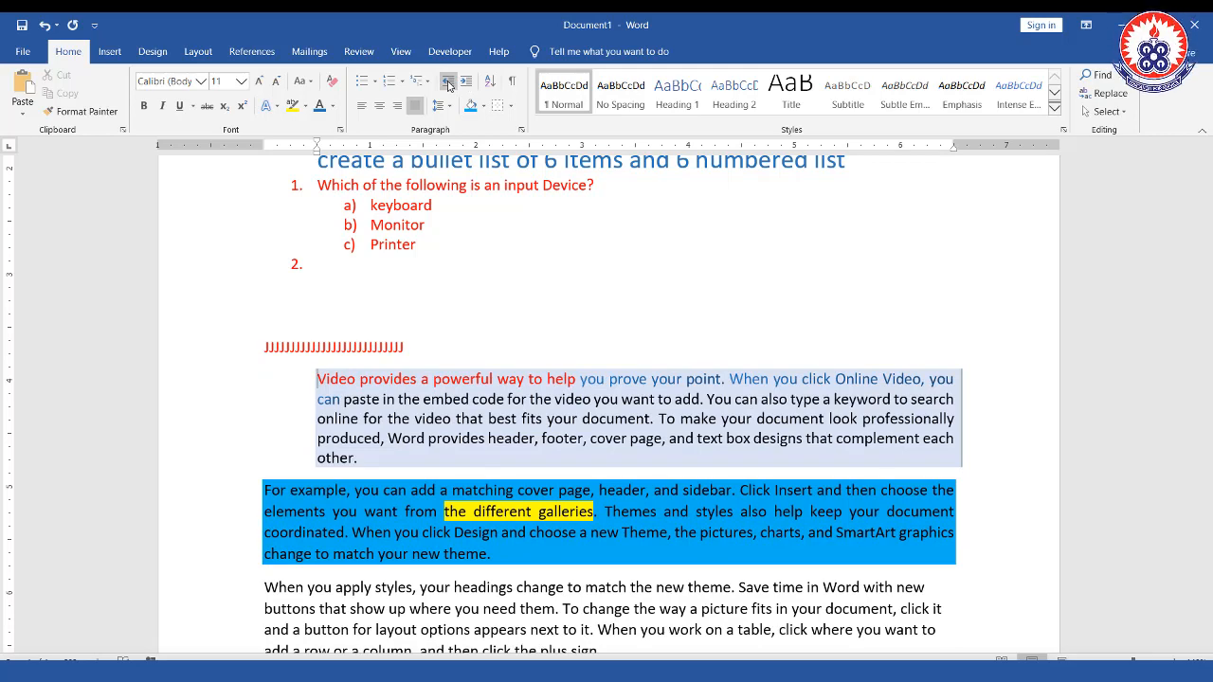
click(450, 84)
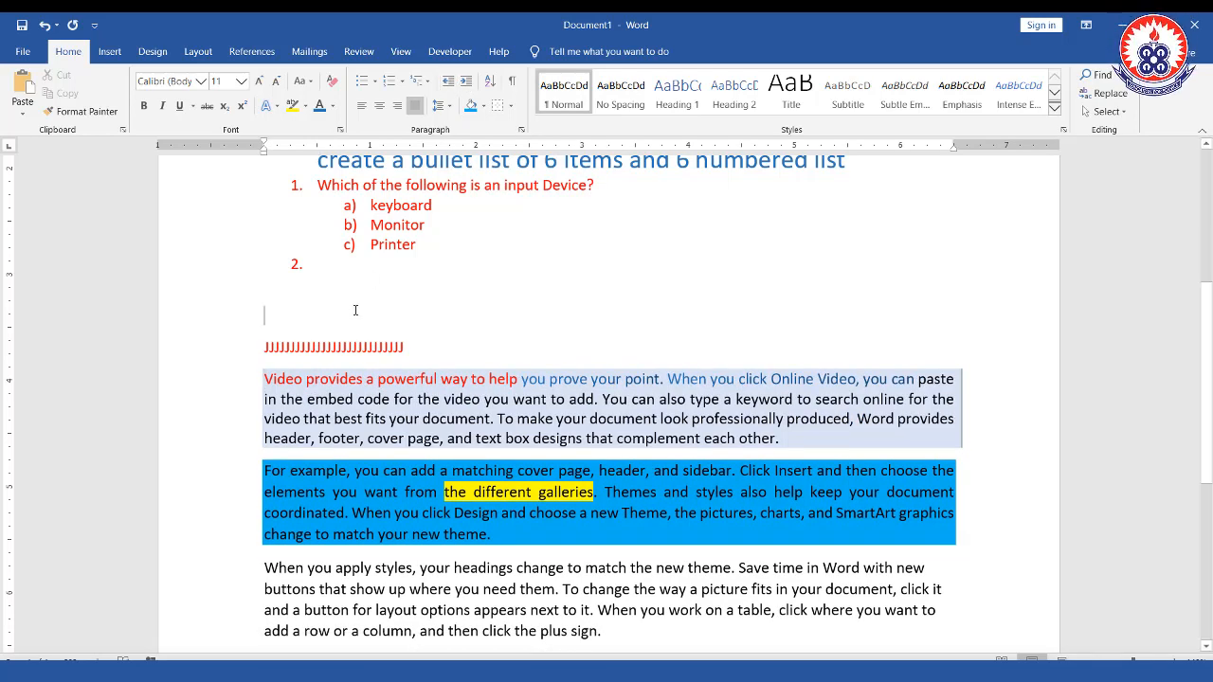
Insert two blank paragraphs above the line of red J letters and indent the first blank line one level.
key(Return)
key(Return)
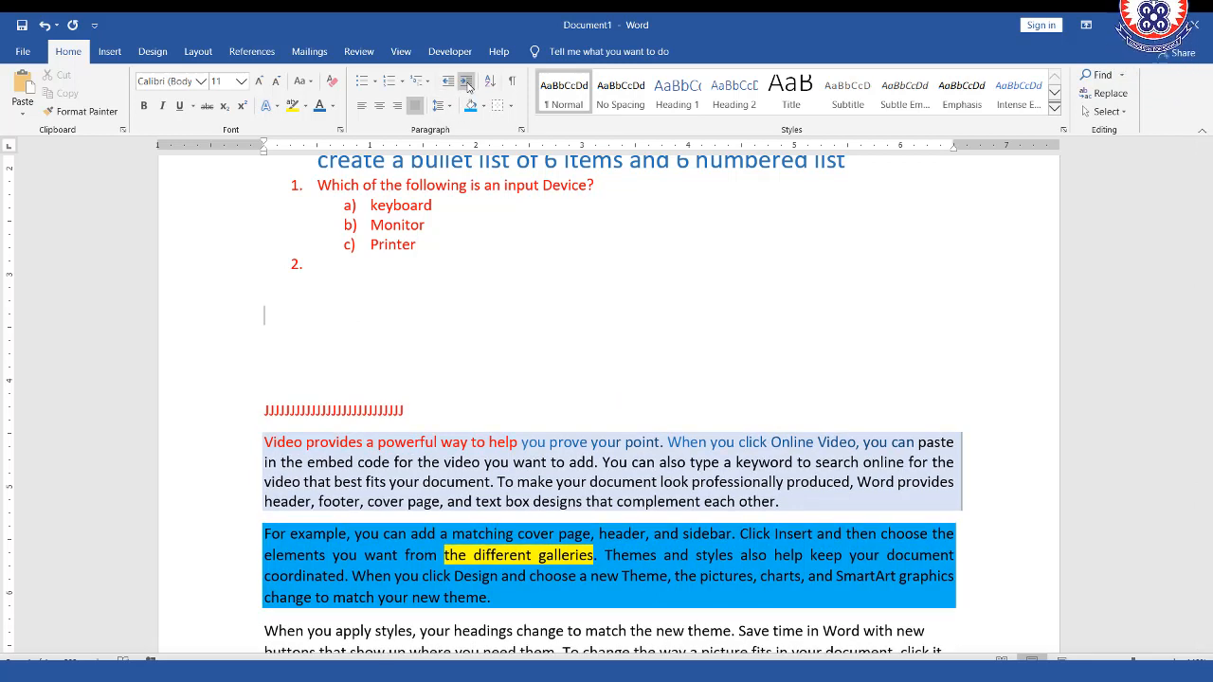
click(469, 87)
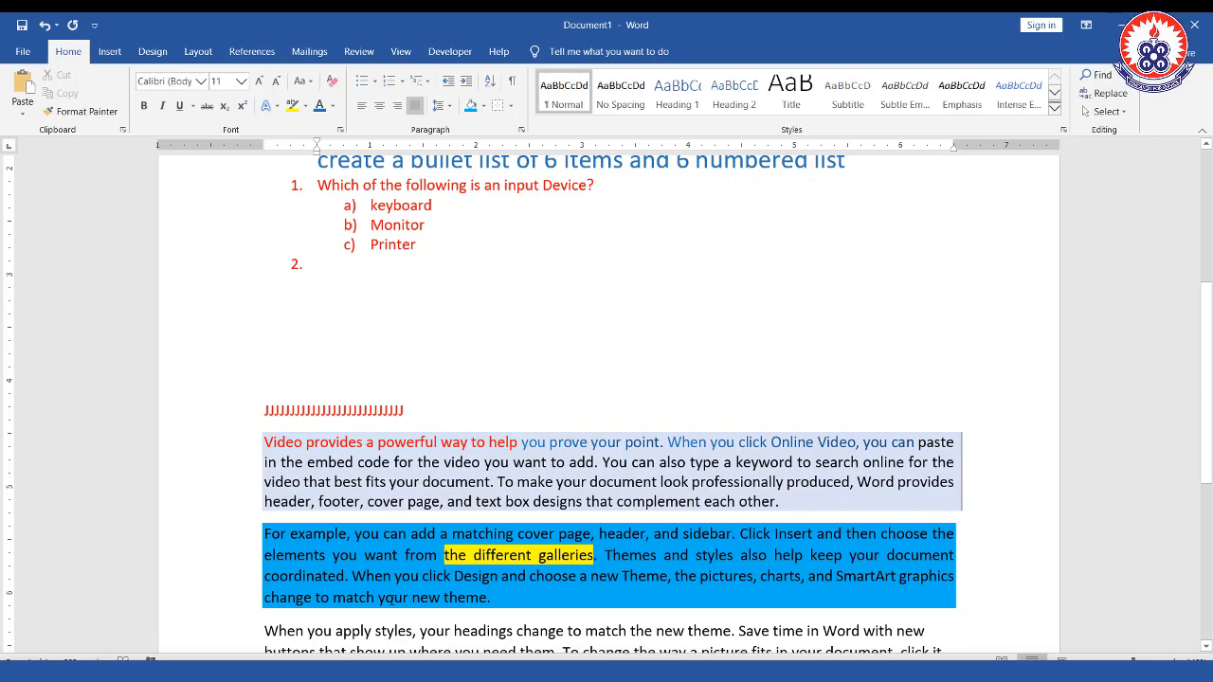
Enter "The printer the print" on the indented line.
text(the)
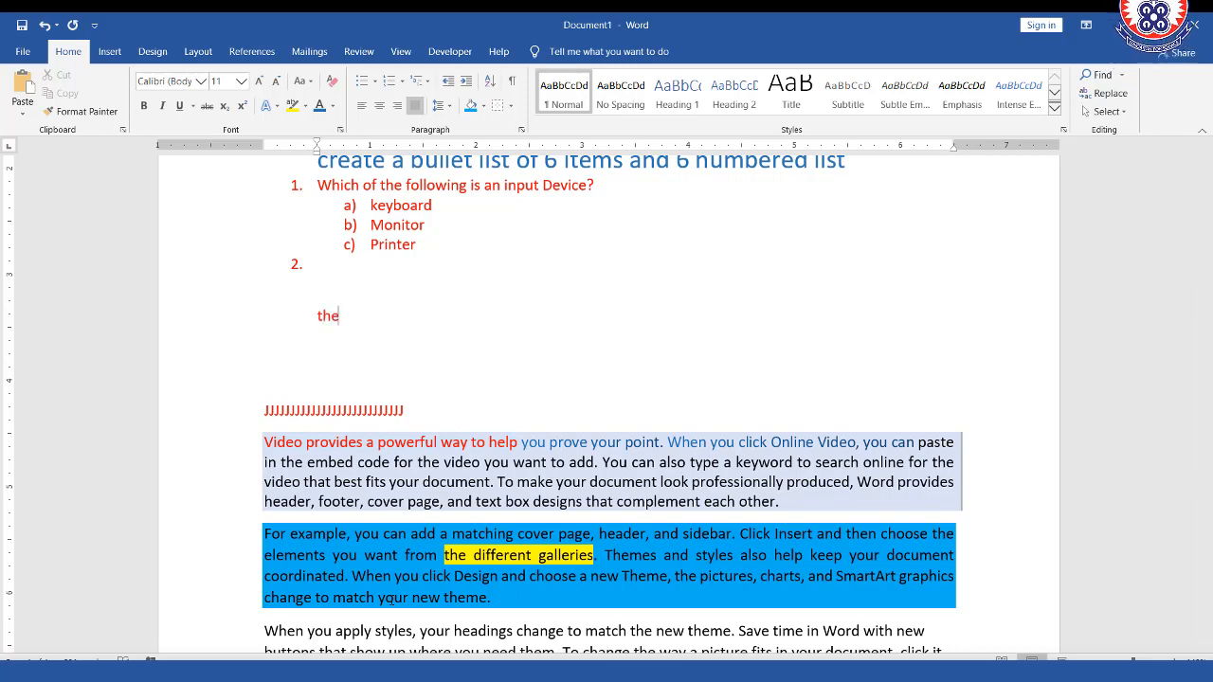
text( printer p)
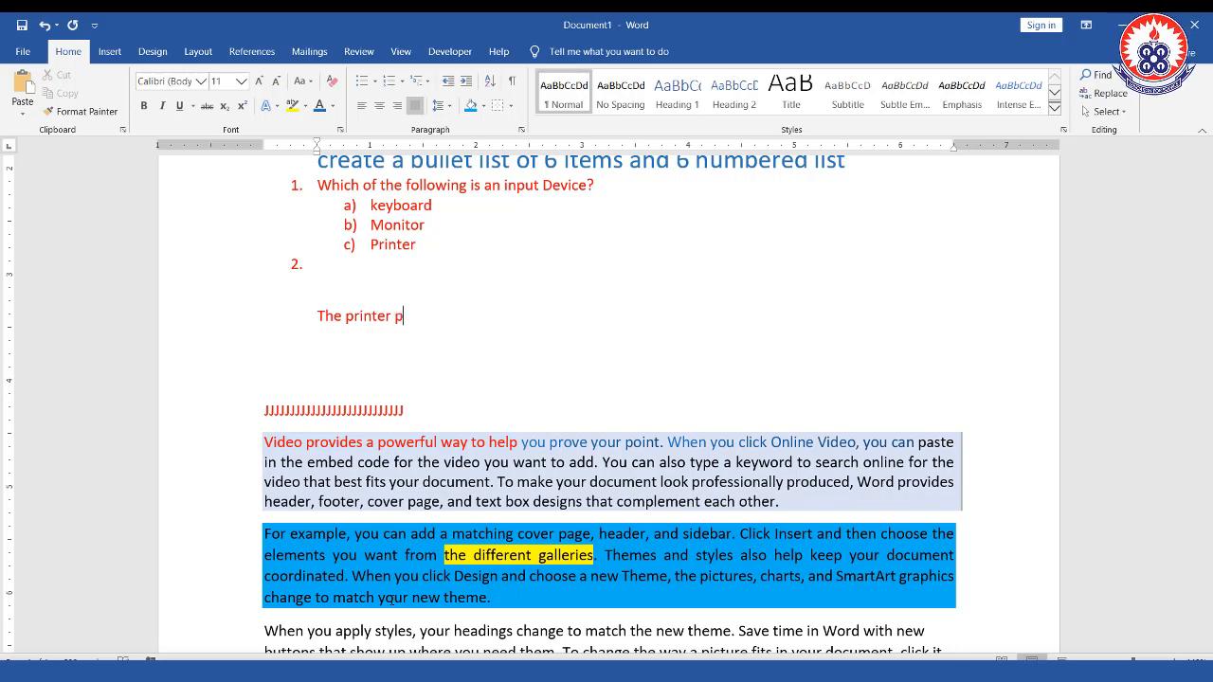
key(BackSpace)
text(ther)
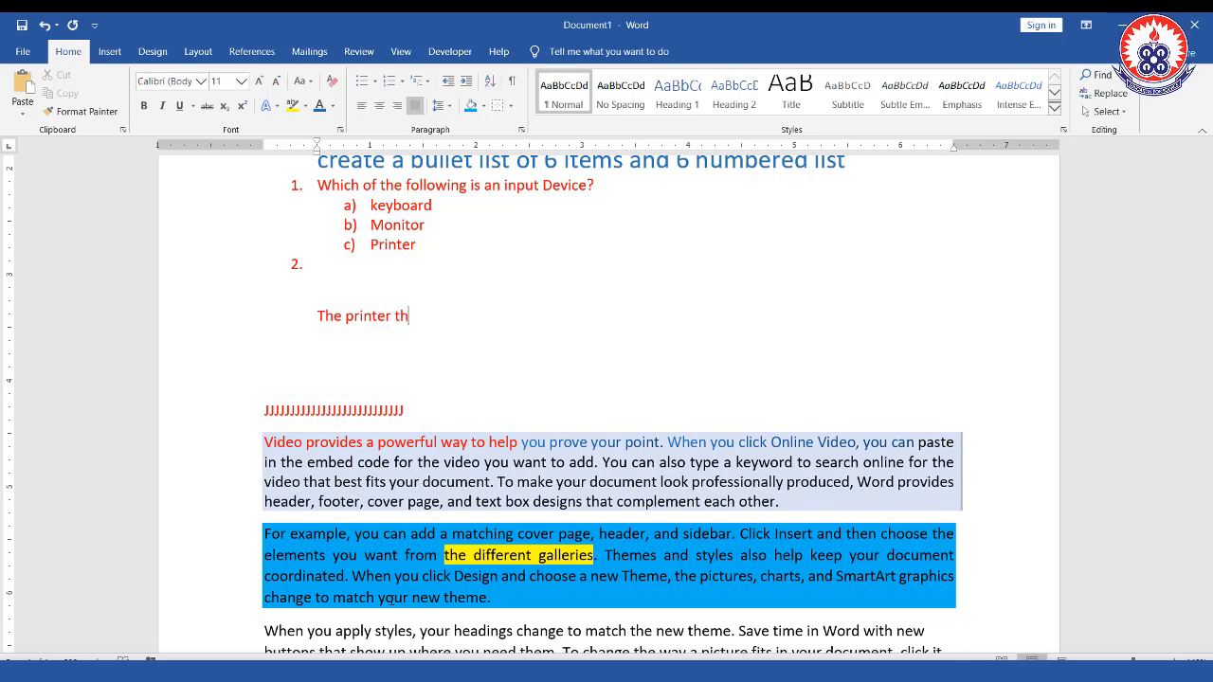
text( print)
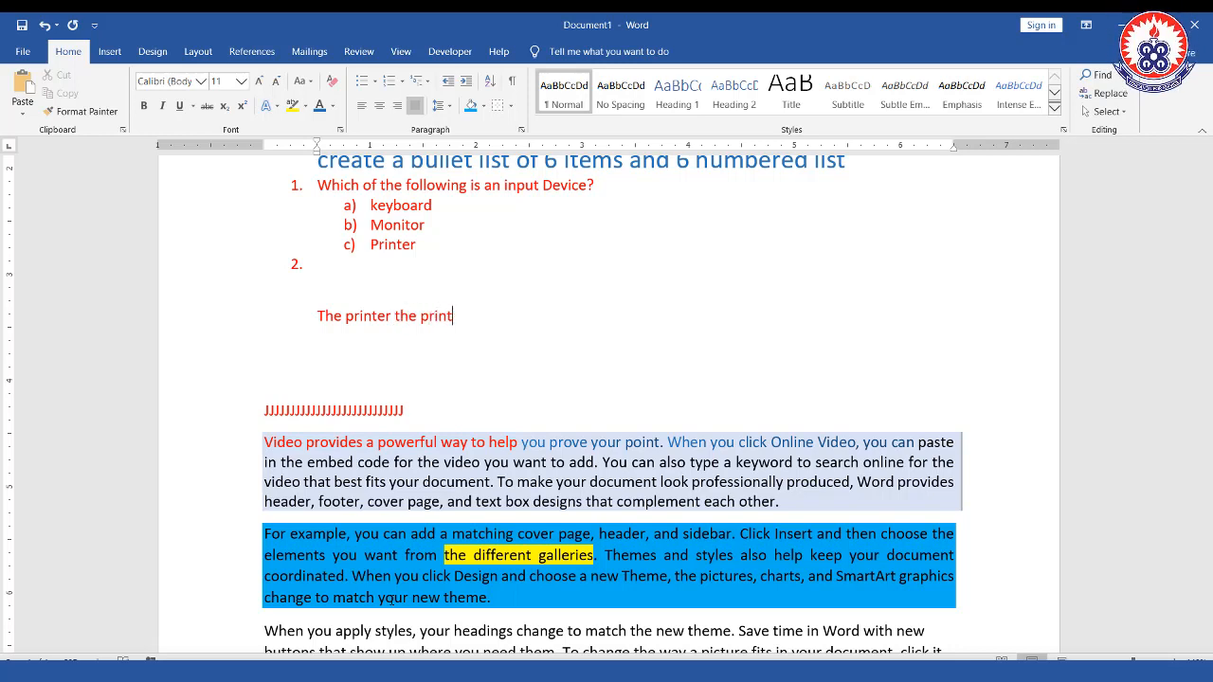
Copy "The printer the print" and paste the copy directly after the original on the same indented line.
key(shift+Left)
key(shift+Left)
key(shift+Left)
key(shift+Left)
key(shift+Left)
key(shift+Left)
key(shift+Left)
key(shift+Left)
key(shift+Left)
key(shift+Left)
key(shift+Left)
key(shift+Left)
key(shift+Left)
key(shift+Left)
key(shift+Left)
key(shift+Left)
key(shift+Left)
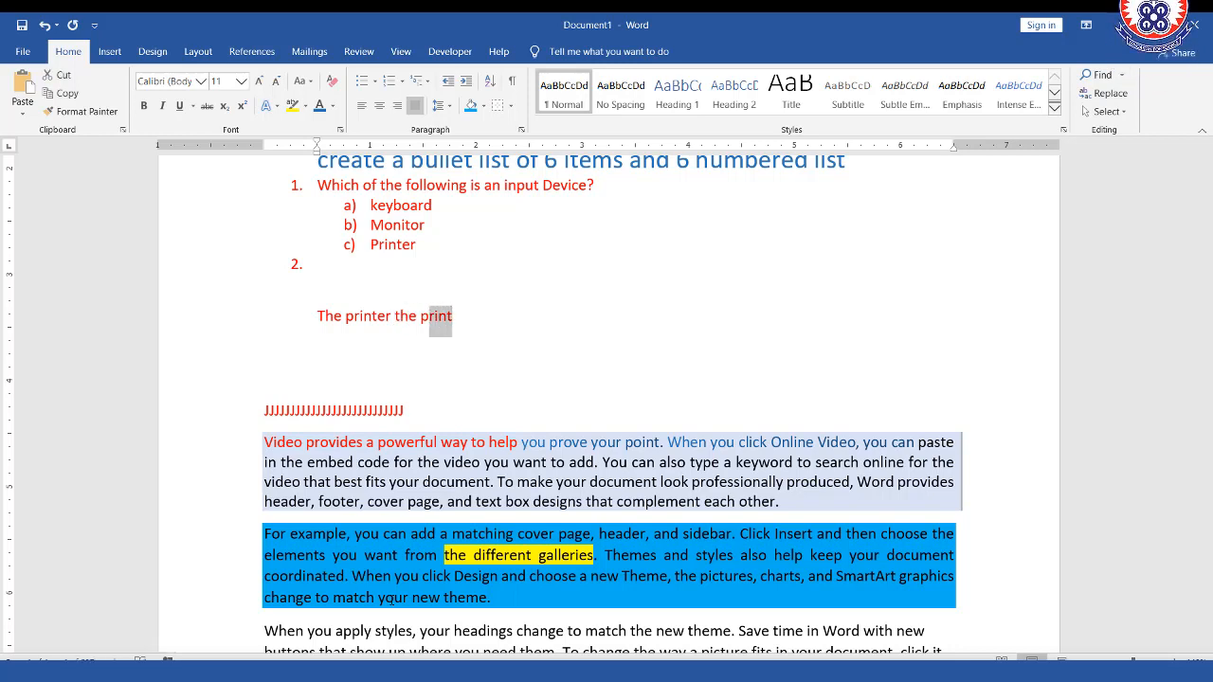
key(shift+Left)
key(shift+Left)
key(shift+Left)
key(shift+Left)
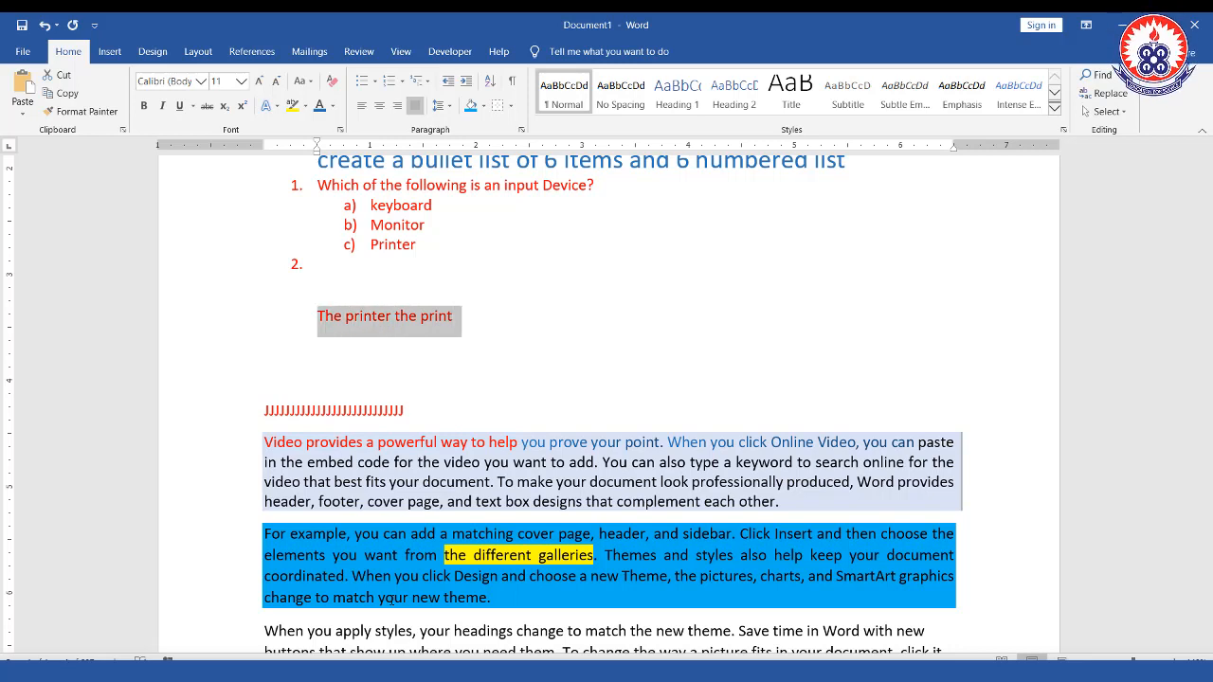
key(ctrl+c)
key(Down)
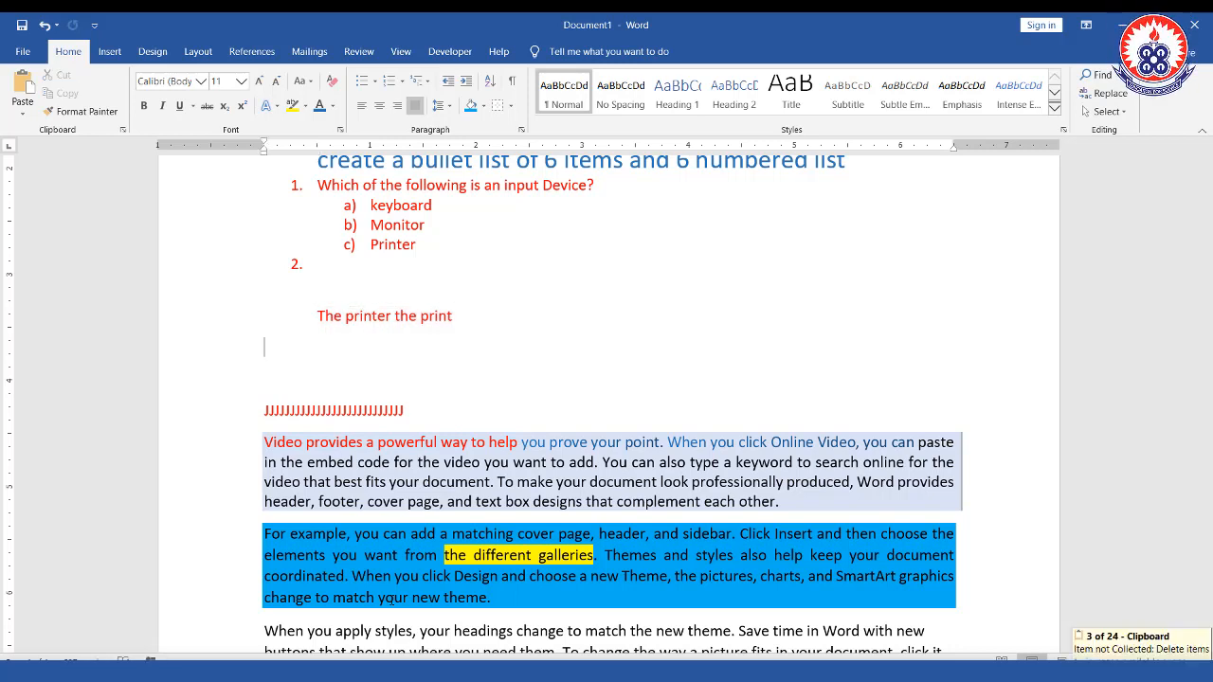
key(Left)
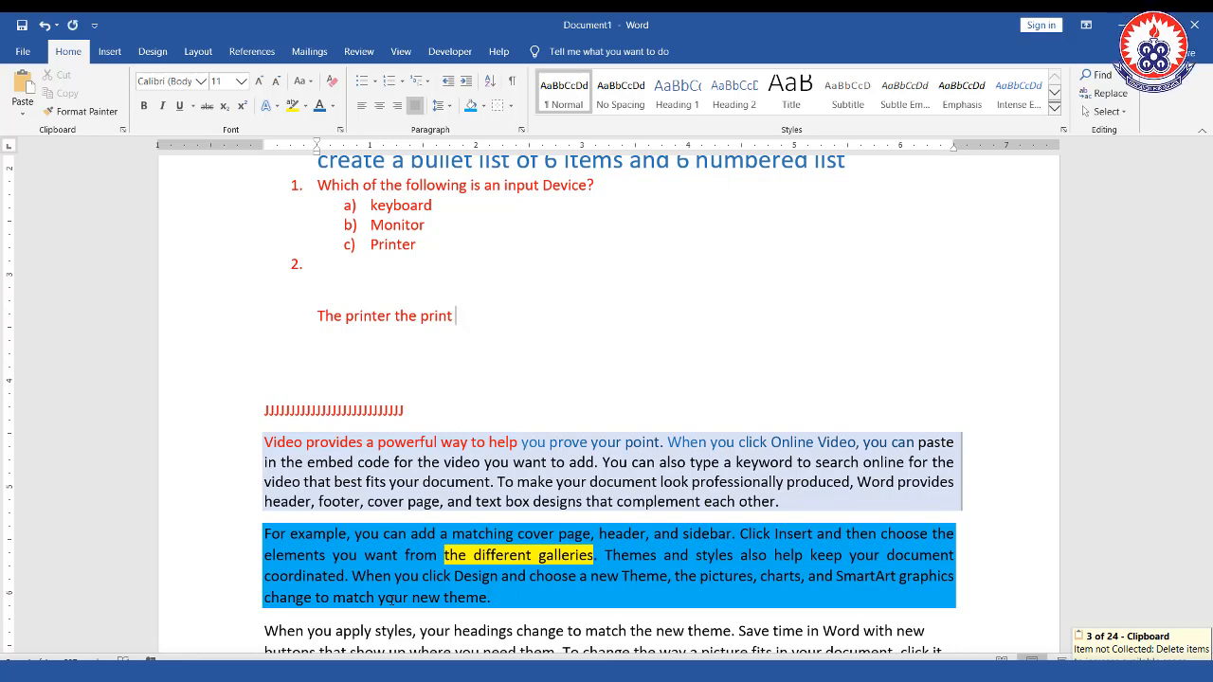
key(ctrl+v)
Paste another copy of "The printer the print" below the indented line and delete it again.
key(ctrl+v)
key(BackSpace)
key(BackSpace)
key(BackSpace)
key(BackSpace)
key(BackSpace)
key(BackSpace)
key(BackSpace)
key(BackSpace)
key(BackSpace)
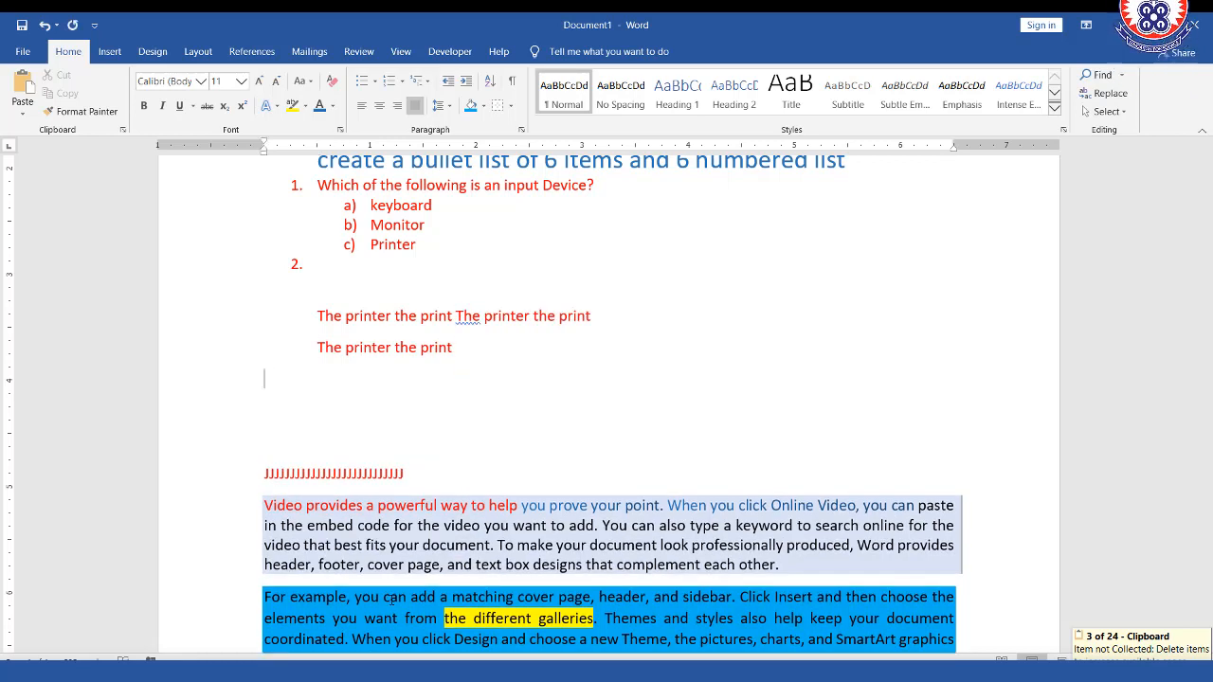
key(BackSpace)
key(BackSpace)
key(BackSpace)
key(BackSpace)
key(BackSpace)
key(BackSpace)
key(BackSpace)
key(BackSpace)
key(BackSpace)
key(BackSpace)
key(BackSpace)
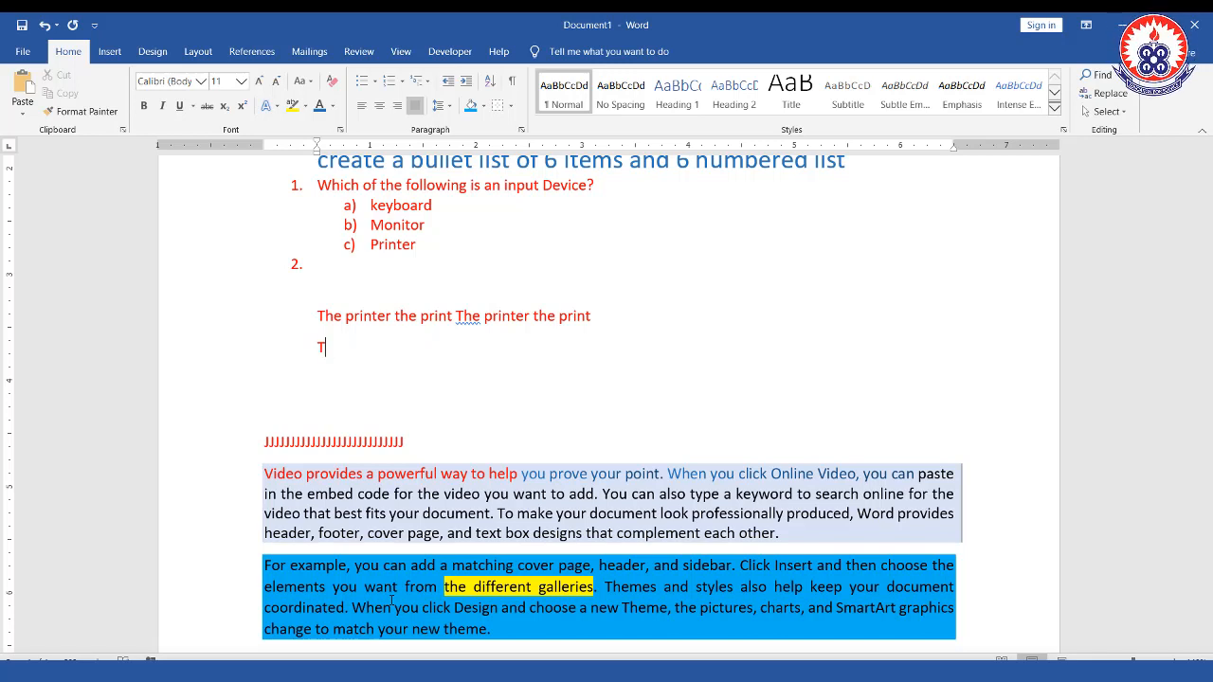
key(BackSpace)
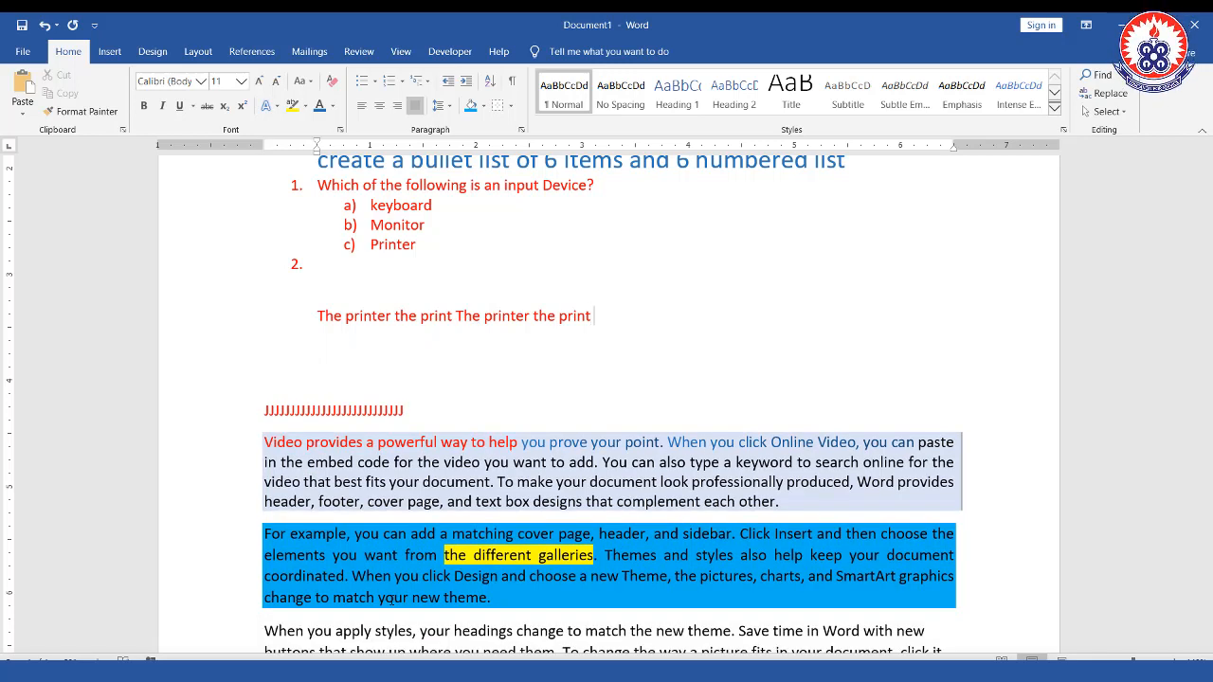
Paste "The printer the print" two more times after the duplicated text and undo both pastes.
key(ctrl+v)
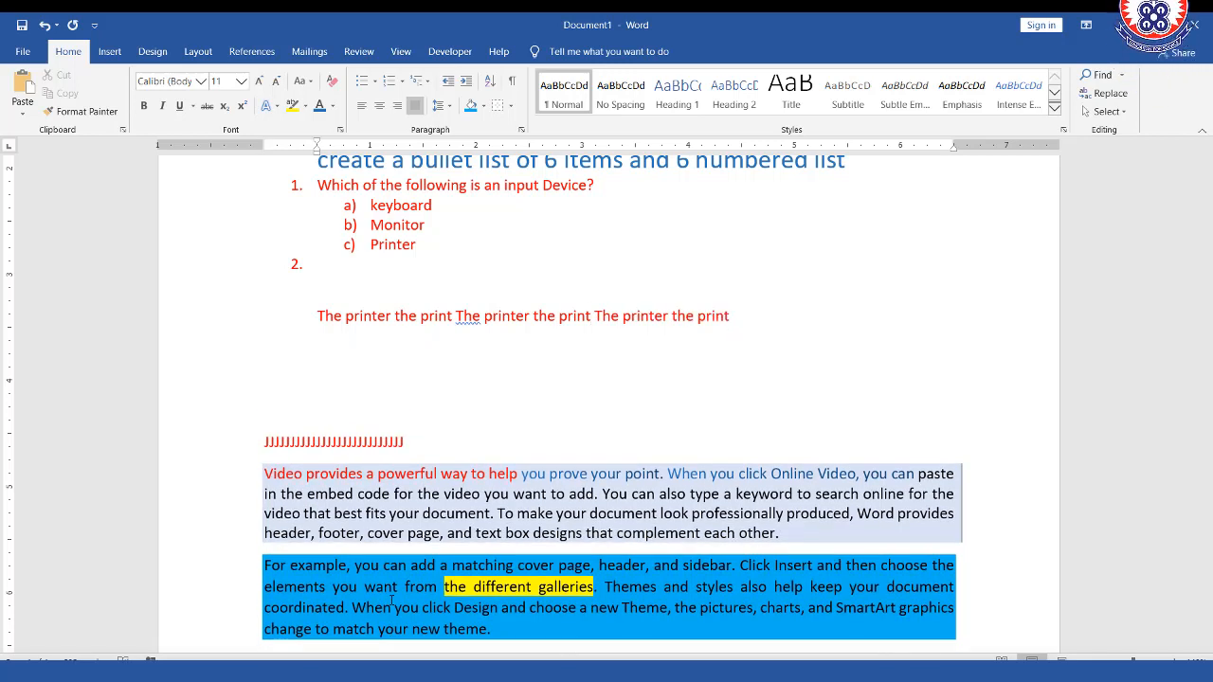
key(ctrl+v)
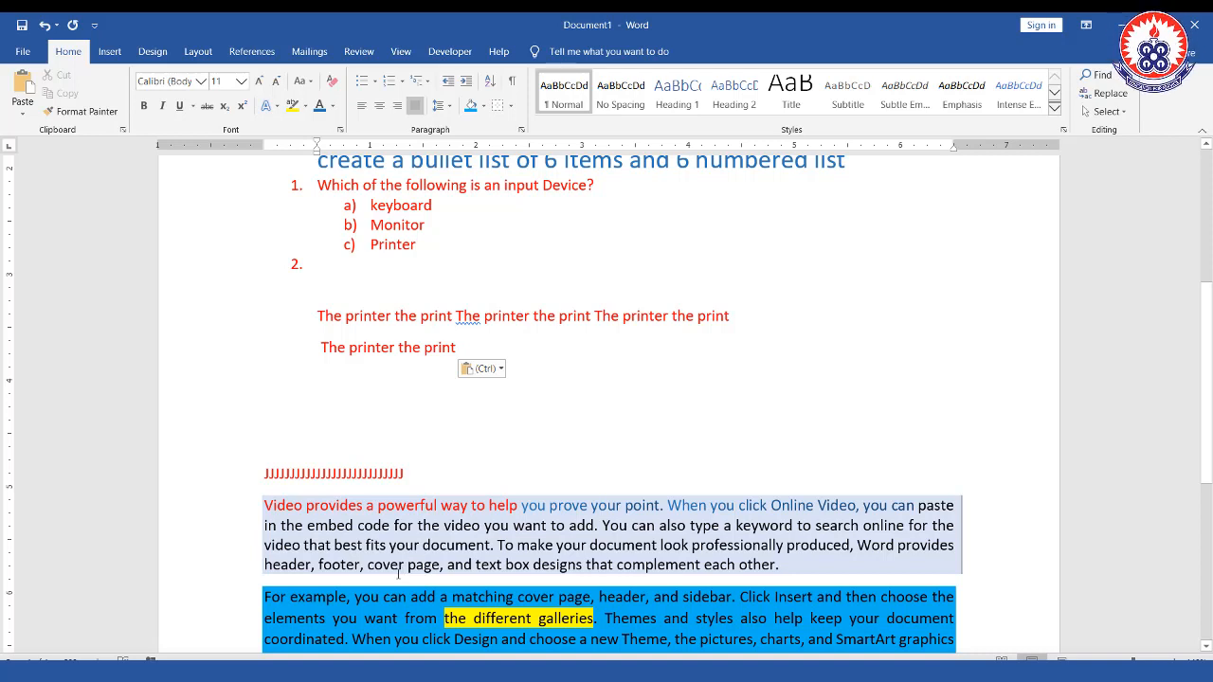
key(ctrl+z)
key(ctrl+z)
Start a new line below the duplicated printer text and enter "The pr".
key(Return)
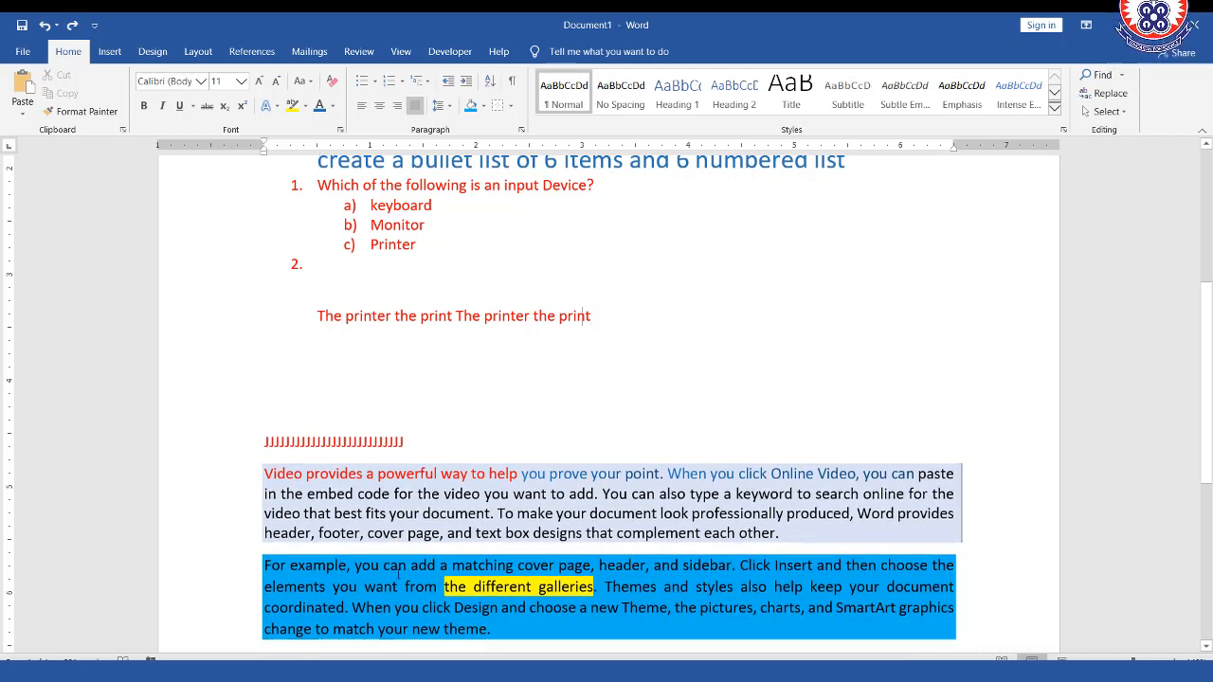
text(The pr)
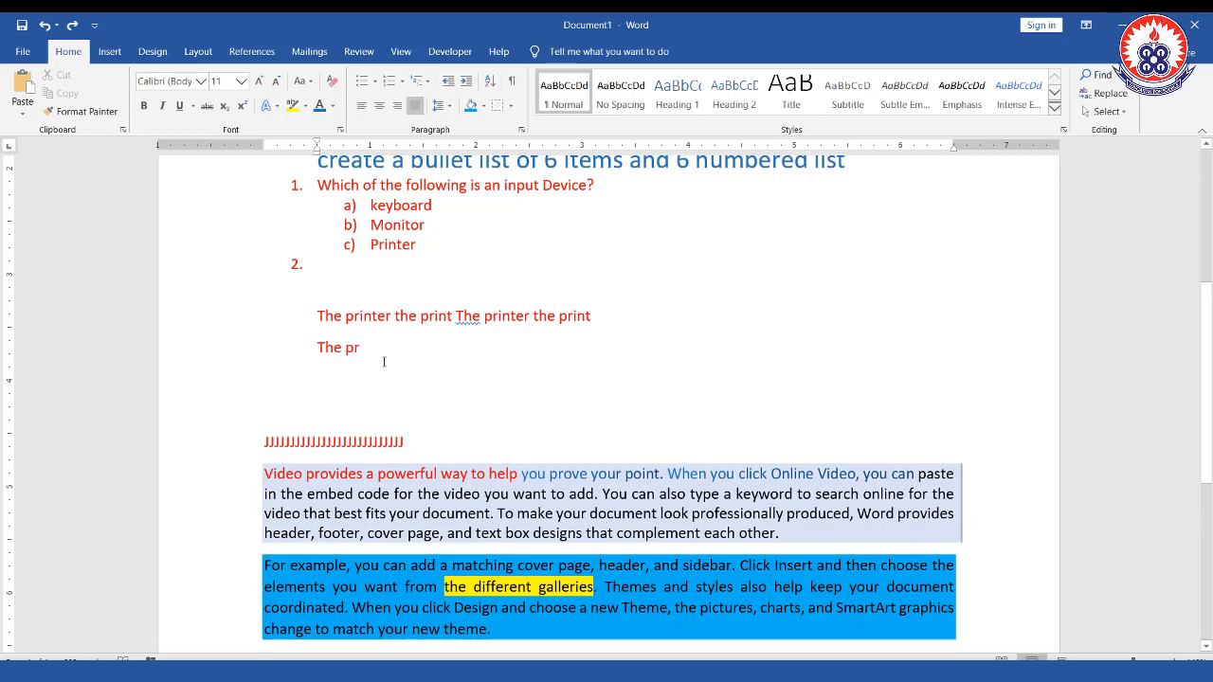
drag(301, 322, 360, 349)
key(BackSpace)
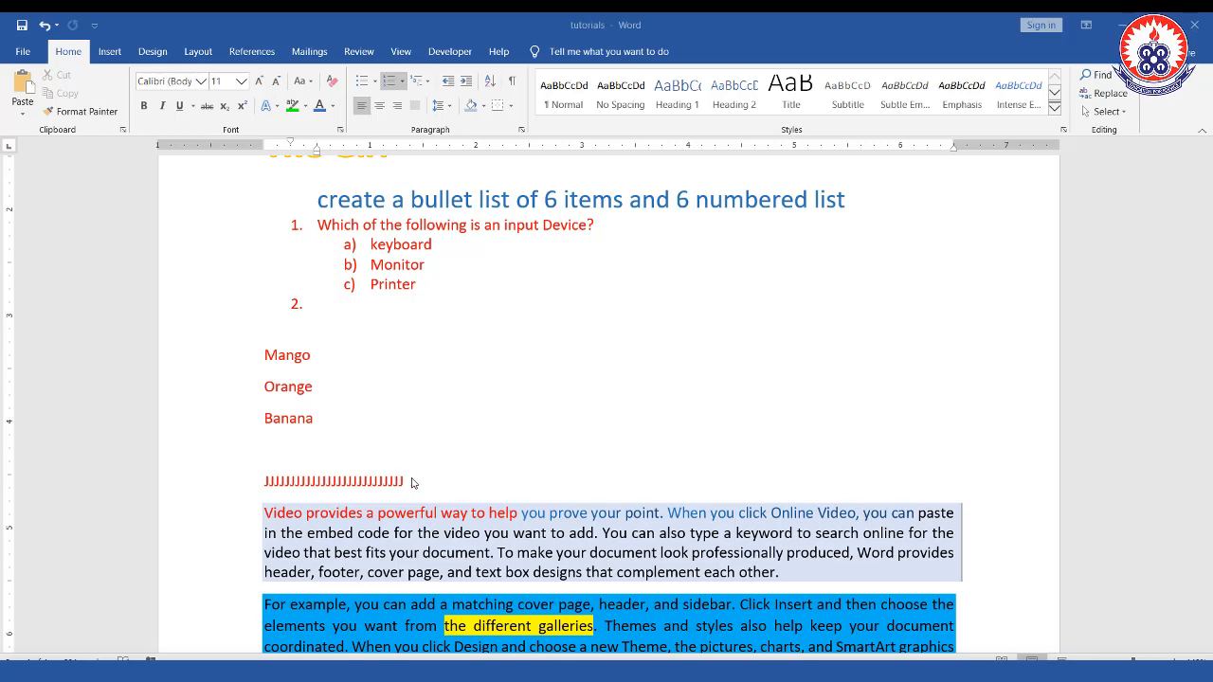
Delete everything from the heading "create a bullet list of 6 items and 6 numbered list" through the line of red J letters.
drag(407, 482, 222, 184)
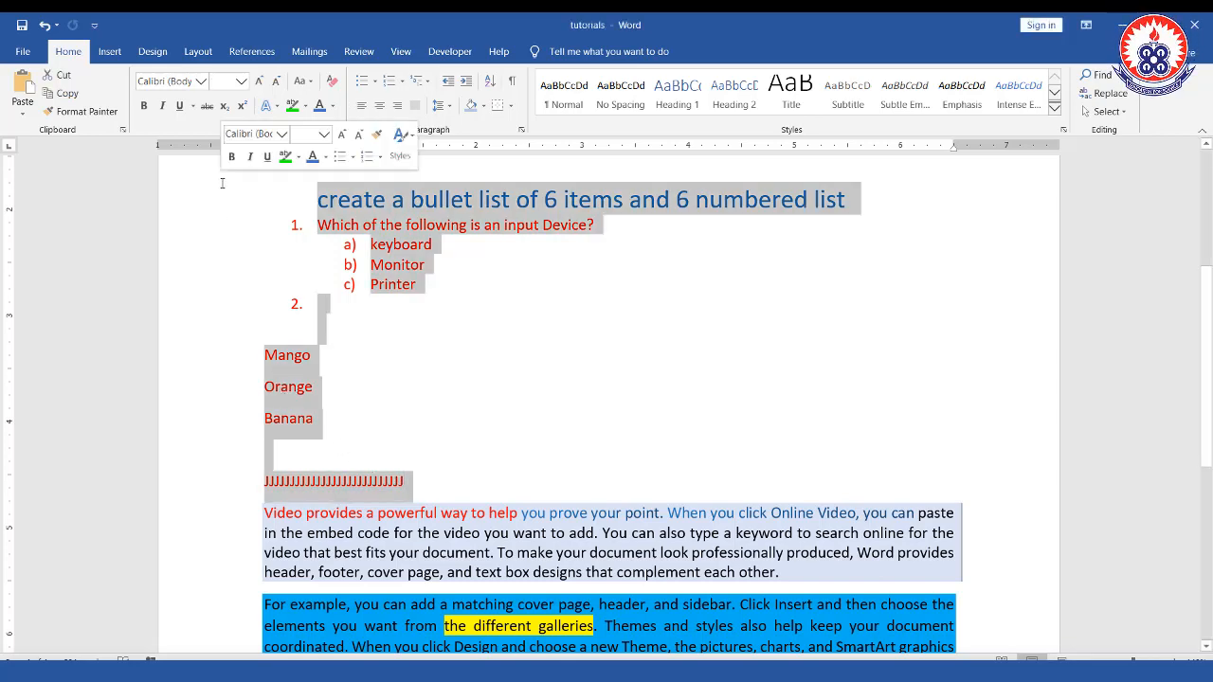
key(Delete)
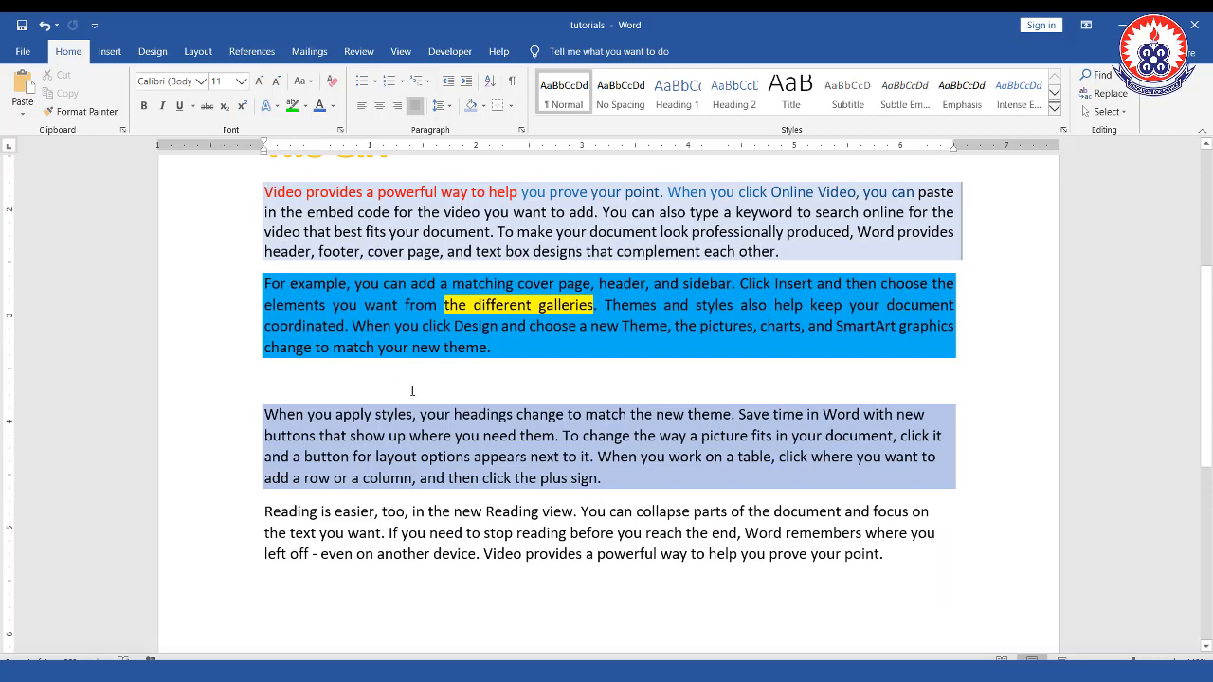
Clear all formatting from the paragraphs starting "Video provides", "For example" and "When you apply styles".
drag(959, 485, 243, 180)
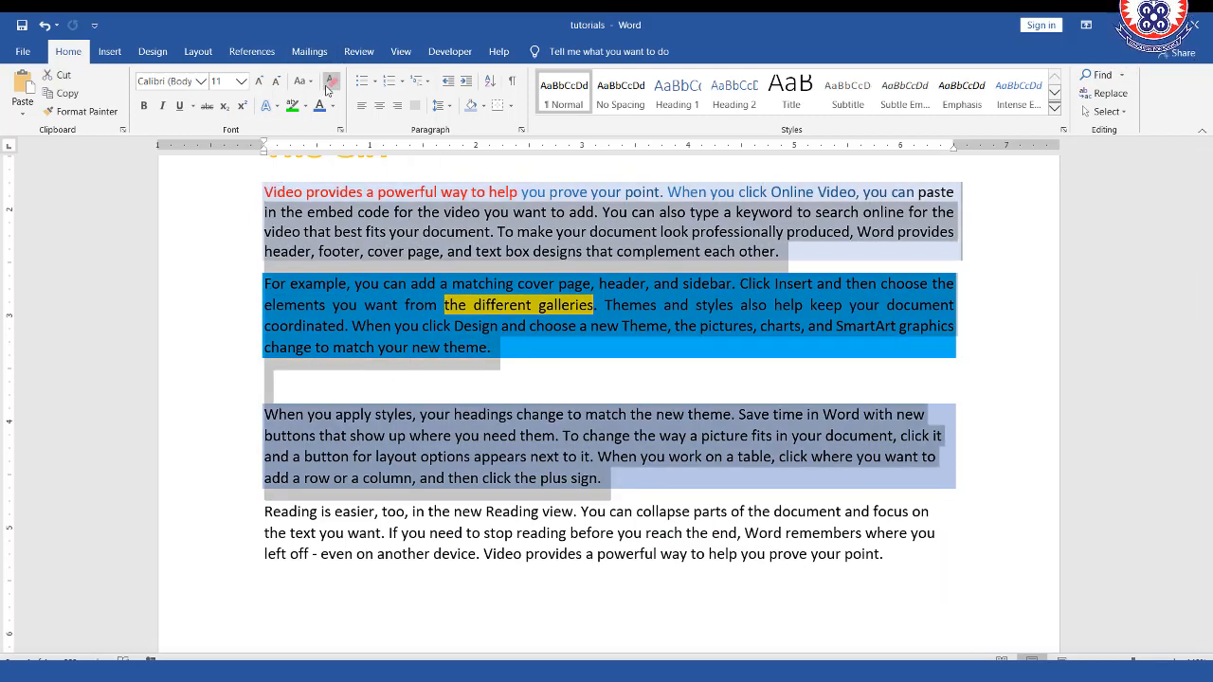
click(332, 82)
click(569, 299)
Clear the text formatting of the "Video provides" paragraph's first line, indent that line, and undo both changes.
drag(891, 194, 265, 192)
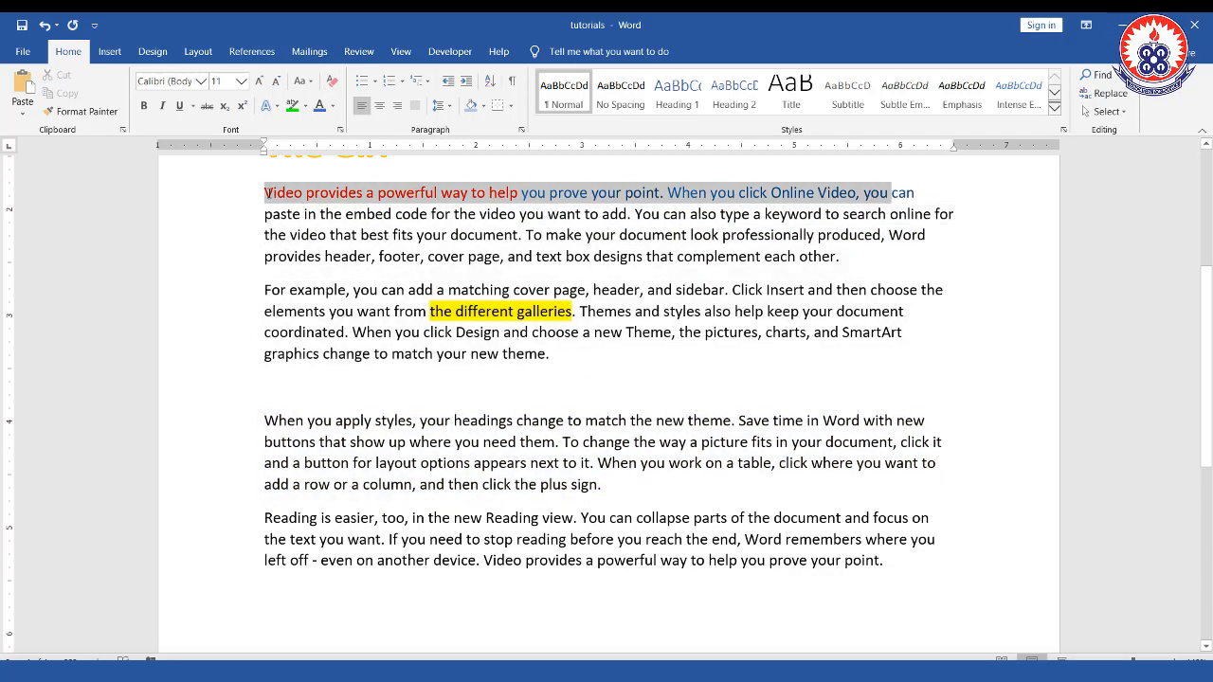
click(332, 81)
click(343, 215)
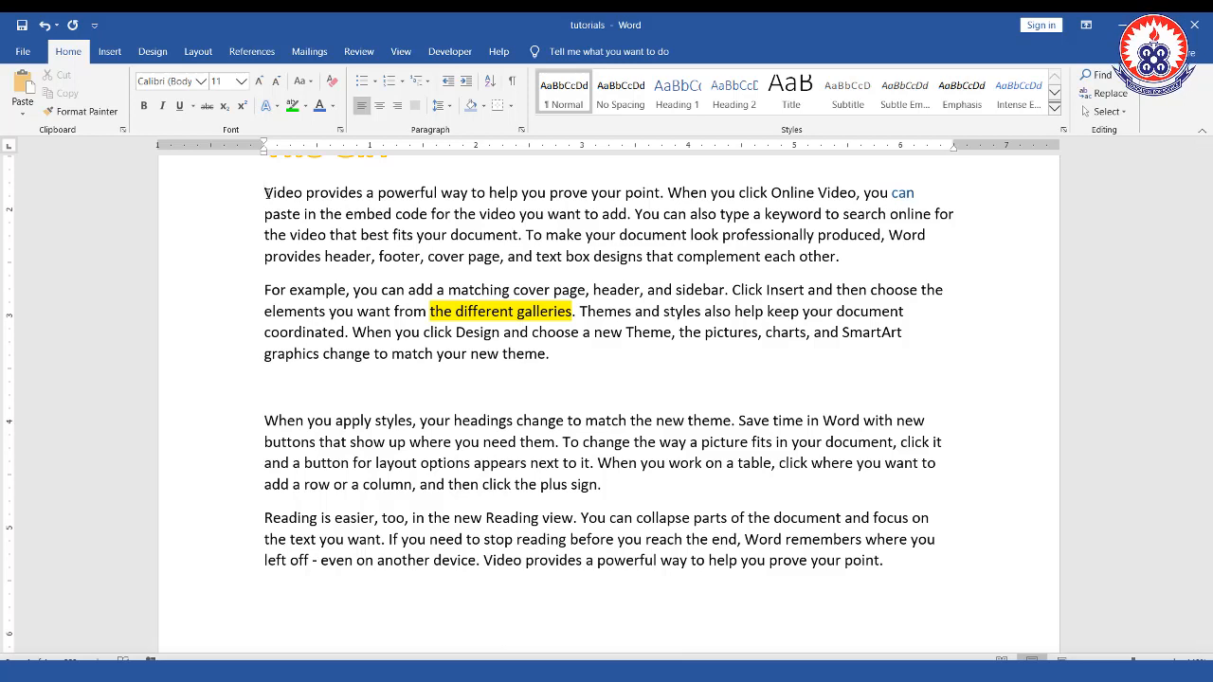
key(Tab)
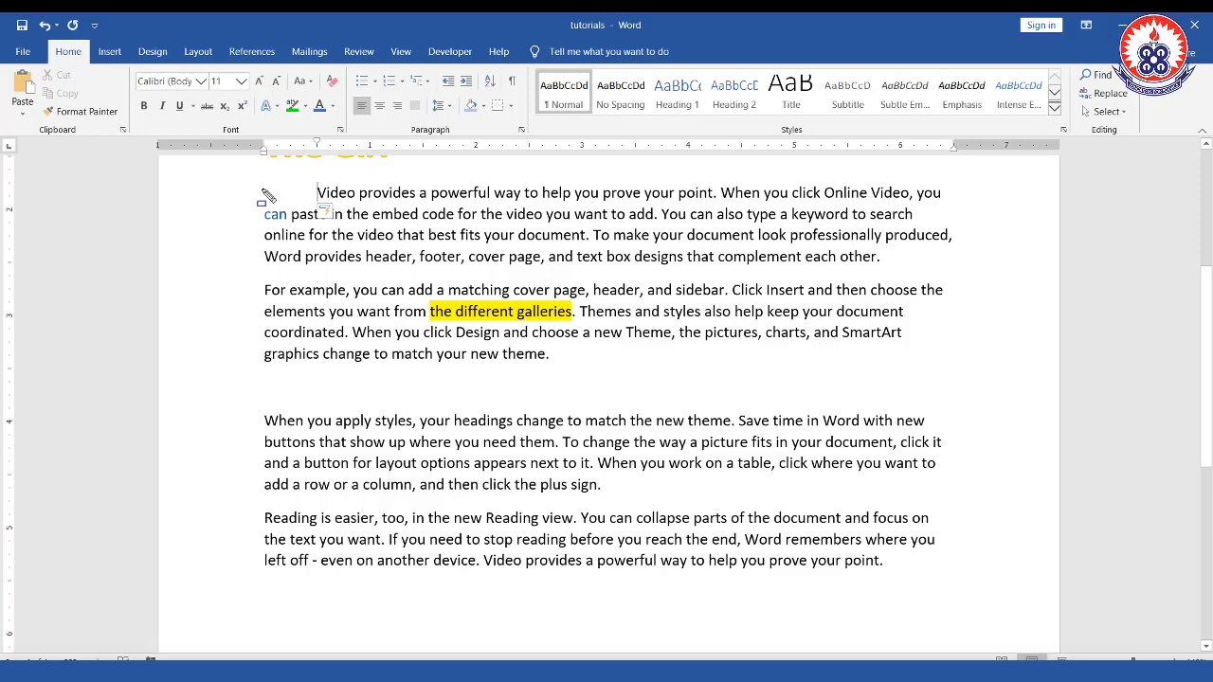
key(ctrl+z)
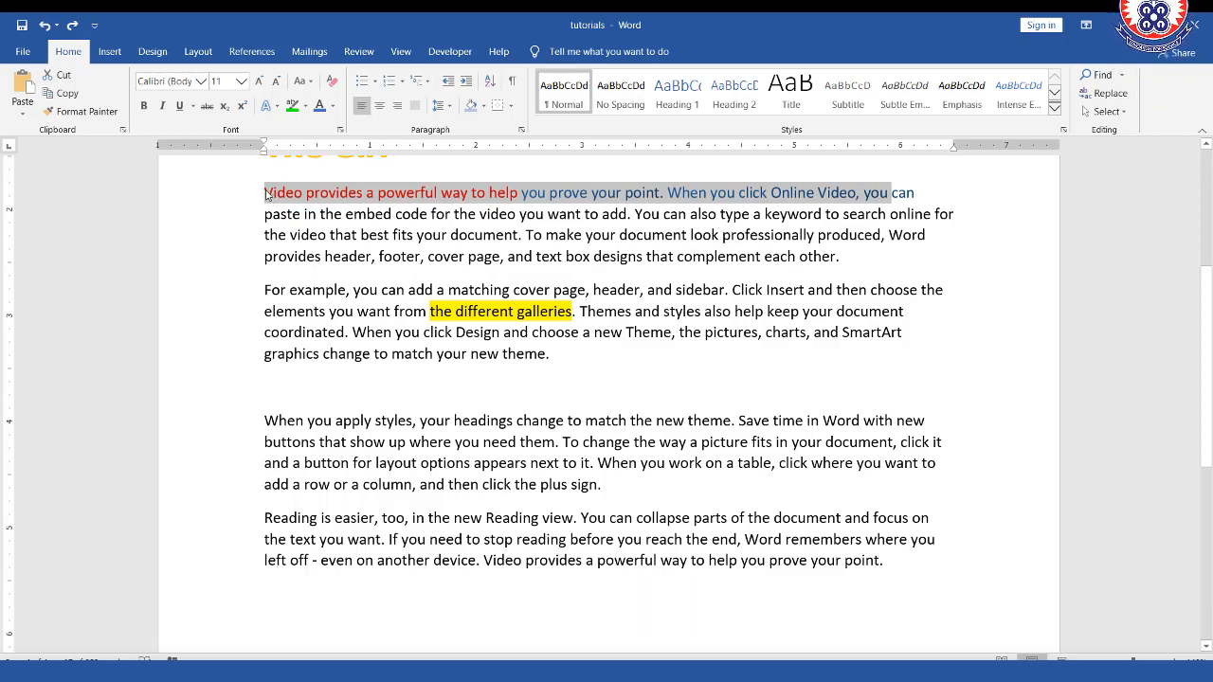
Indent the first line of the "Video provides" paragraph by one tab stop and remove the indent again.
mouse_move(265, 189)
mouse_move(255, 177)
mouse_down()
mouse_move(313, 217)
mouse_move(339, 210)
mouse_up()
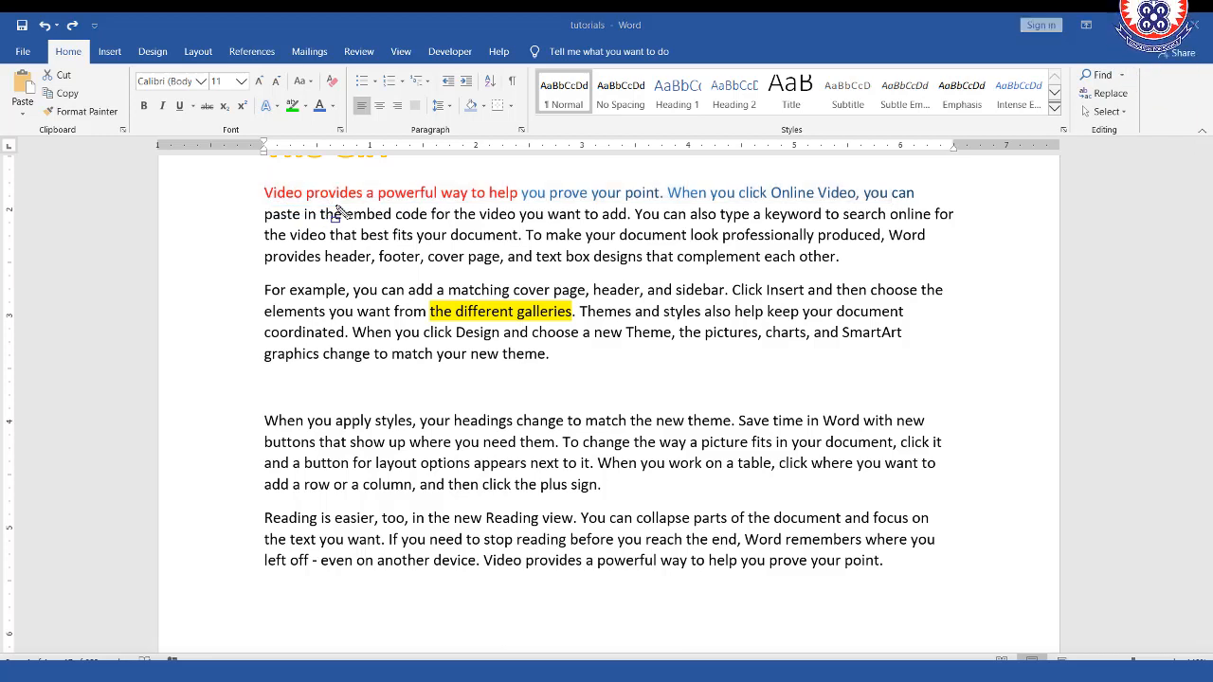
click(306, 197)
click(265, 192)
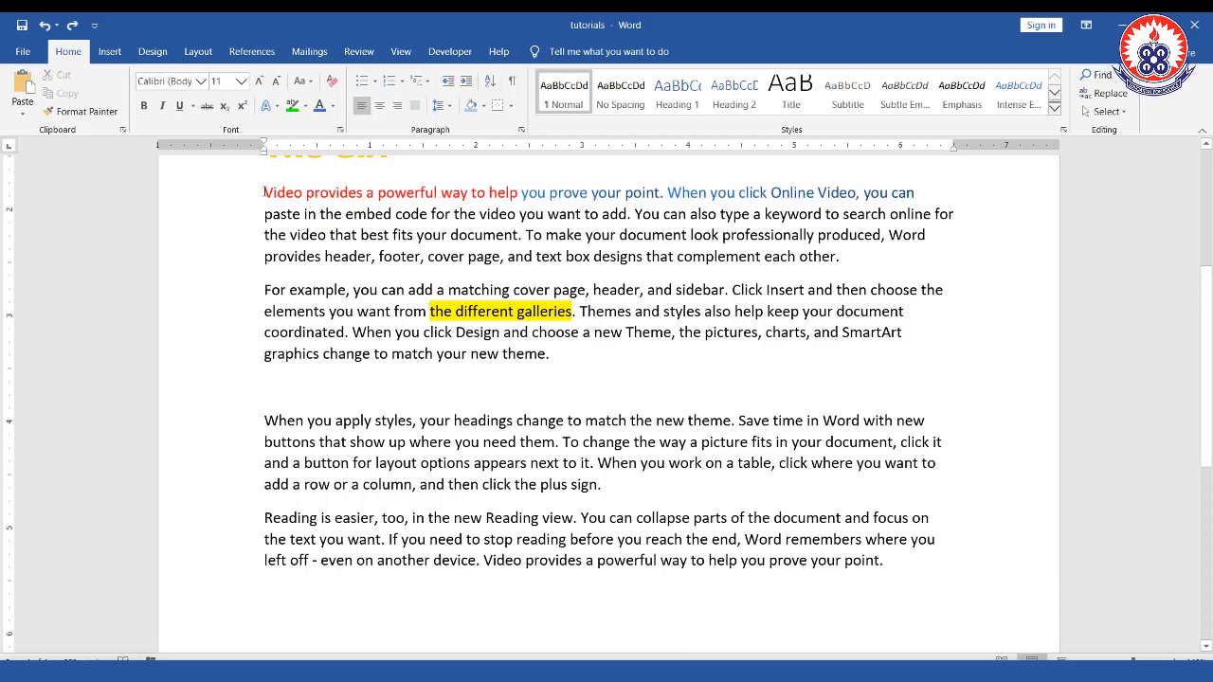
key(Tab)
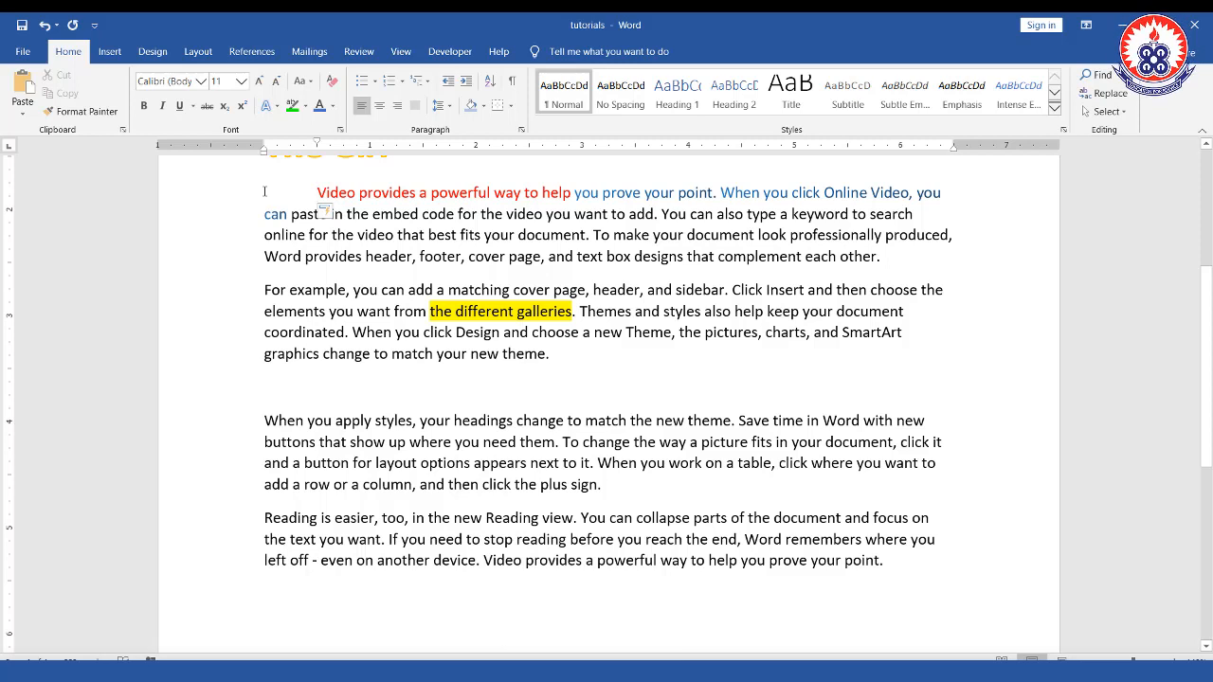
drag(261, 177, 318, 208)
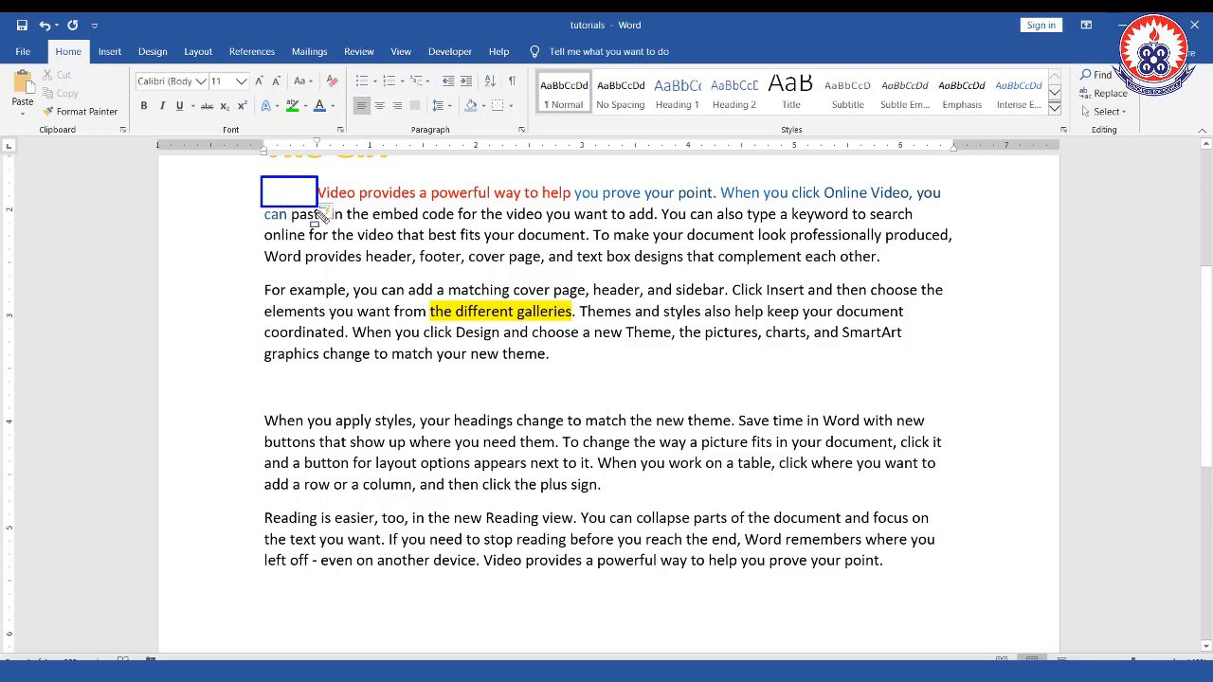
key(Escape)
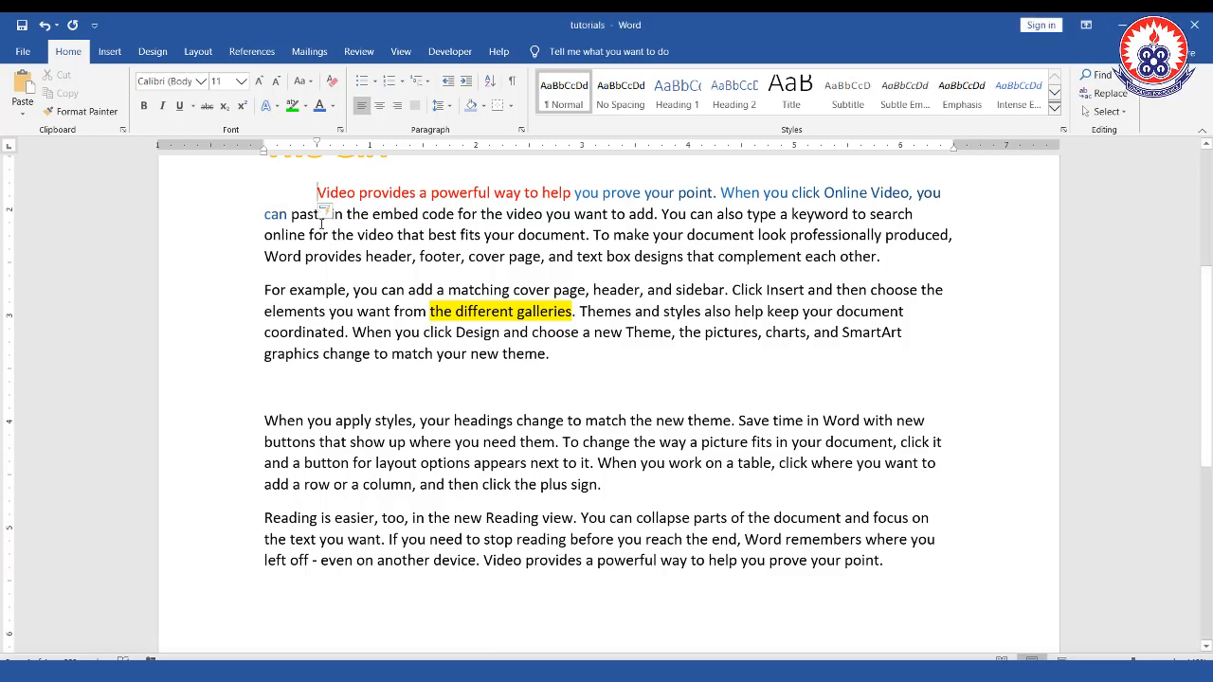
key(BackSpace)
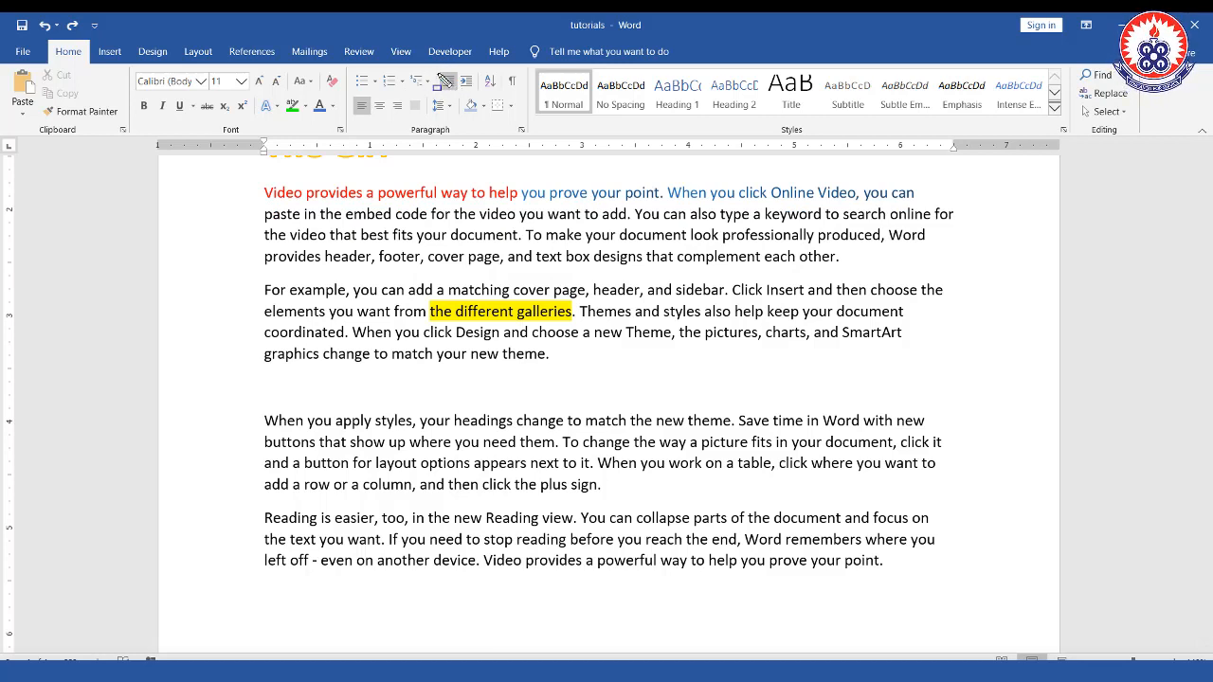
Repeat the one-tab first-line indent on the "Video provides" paragraph and remove it once more.
drag(438, 70, 477, 92)
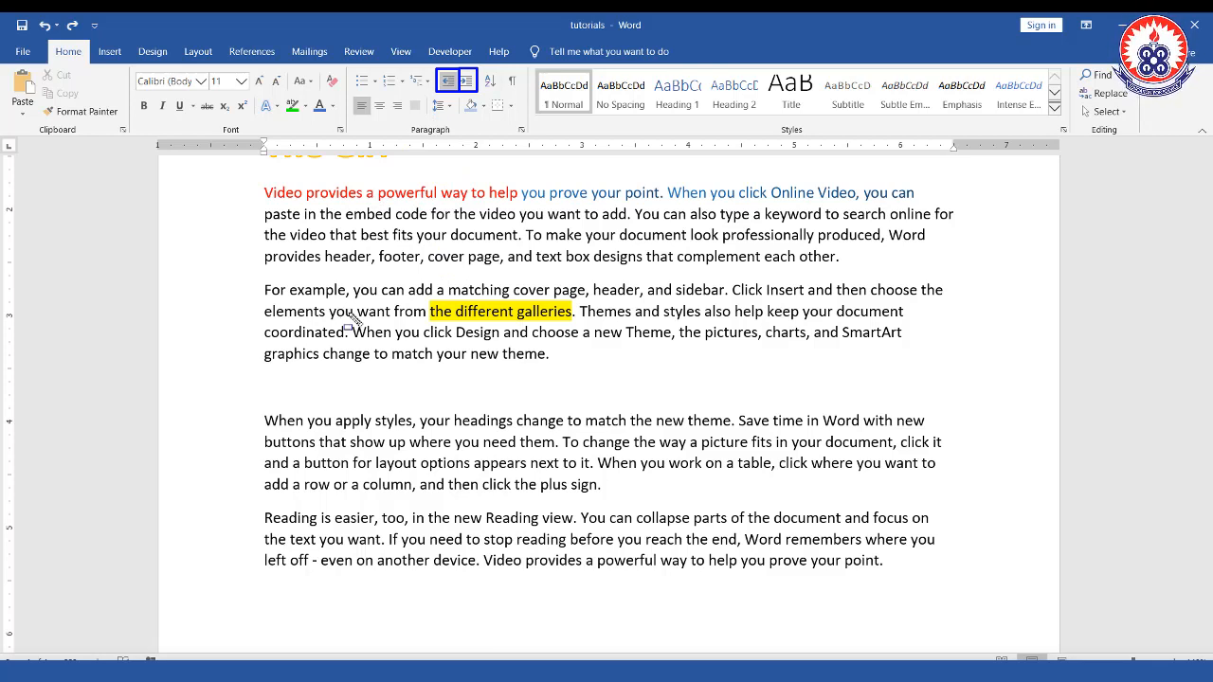
key(Escape)
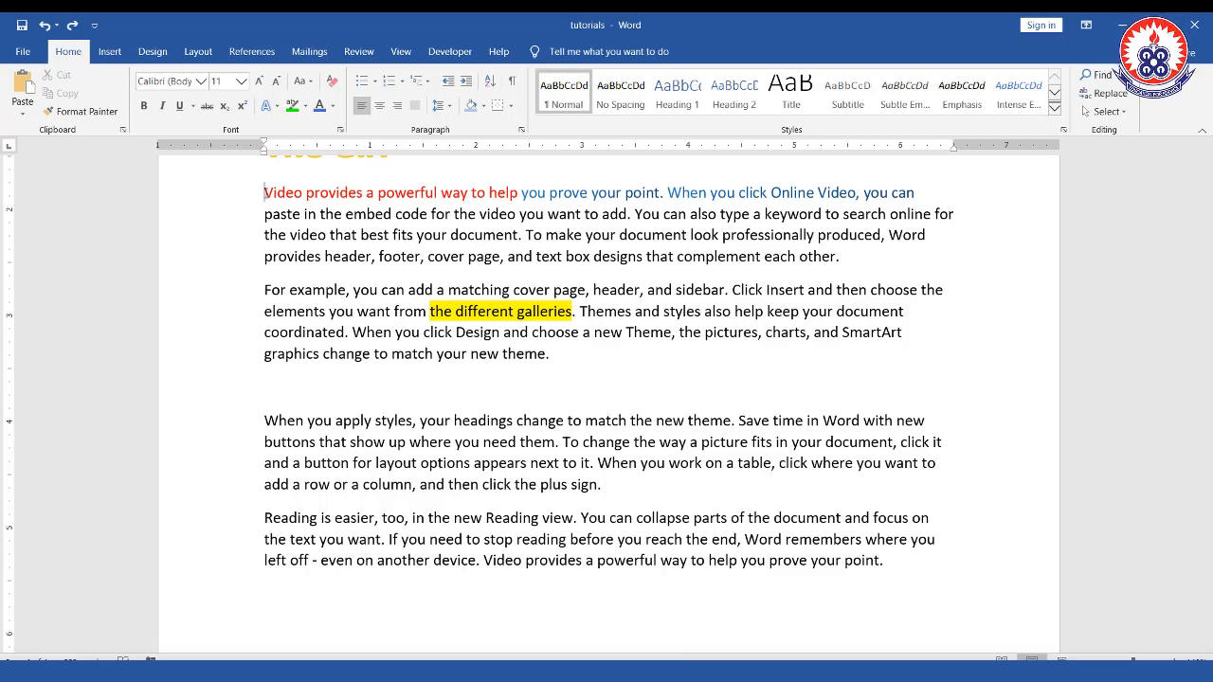
key(Tab)
key(ctrl+shift+d)
drag(260, 181, 317, 205)
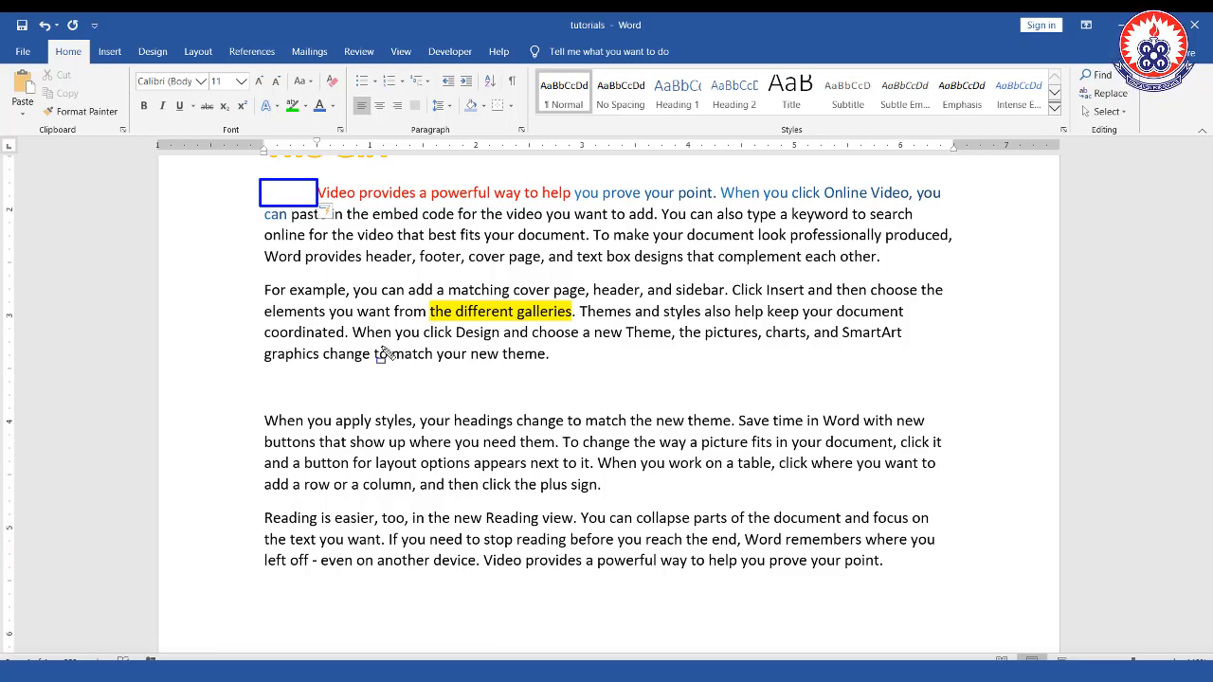
key(BackSpace)
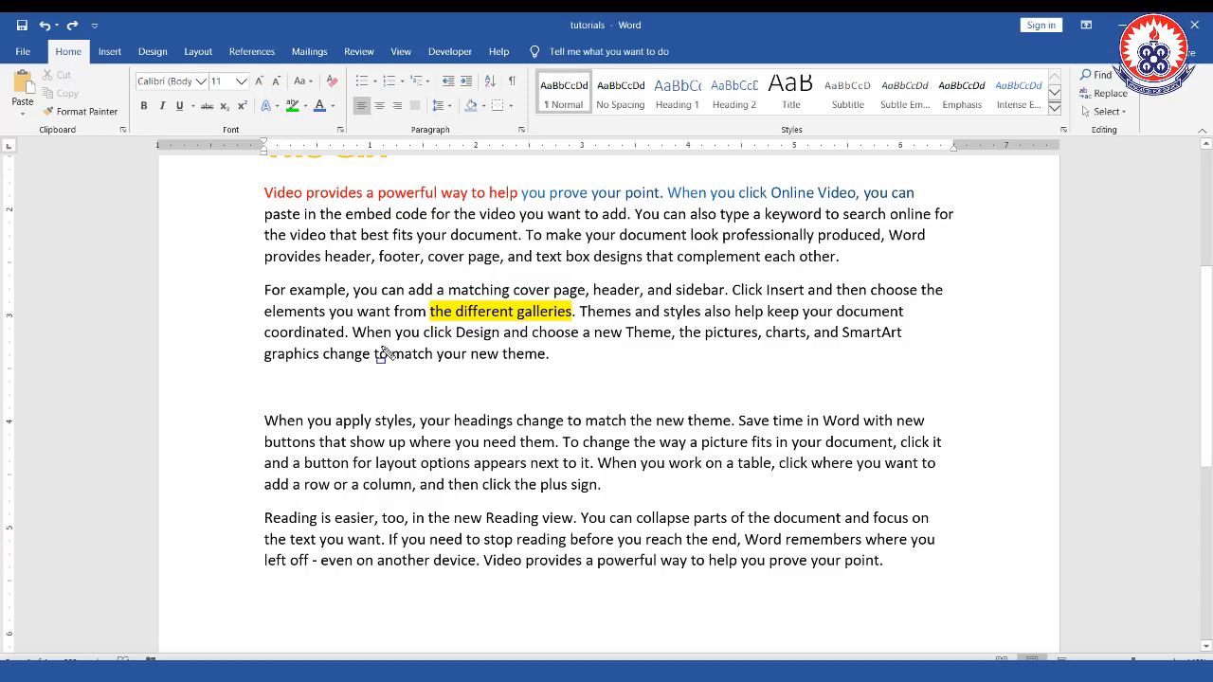
Indent the first line of the paragraph starting "Video provides a powerful way" by one tab stop.
drag(156, 135, 1068, 165)
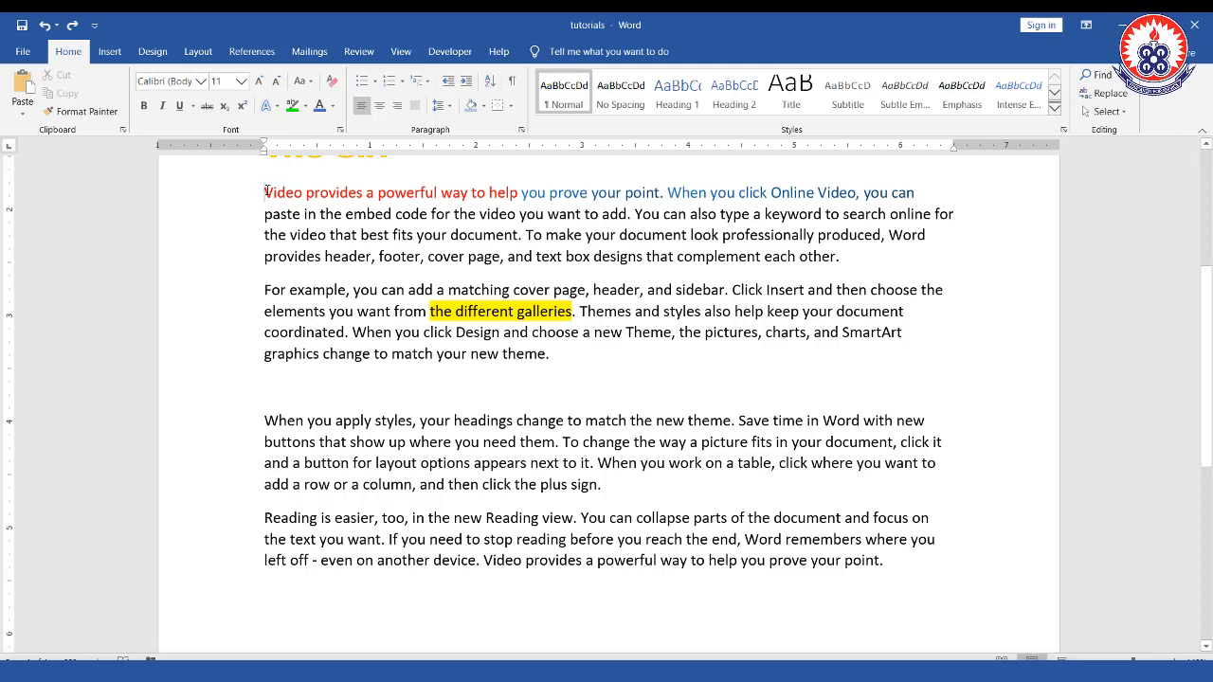
mouse_move(256, 178)
mouse_down()
mouse_move(328, 193)
mouse_move(620, 205)
mouse_up()
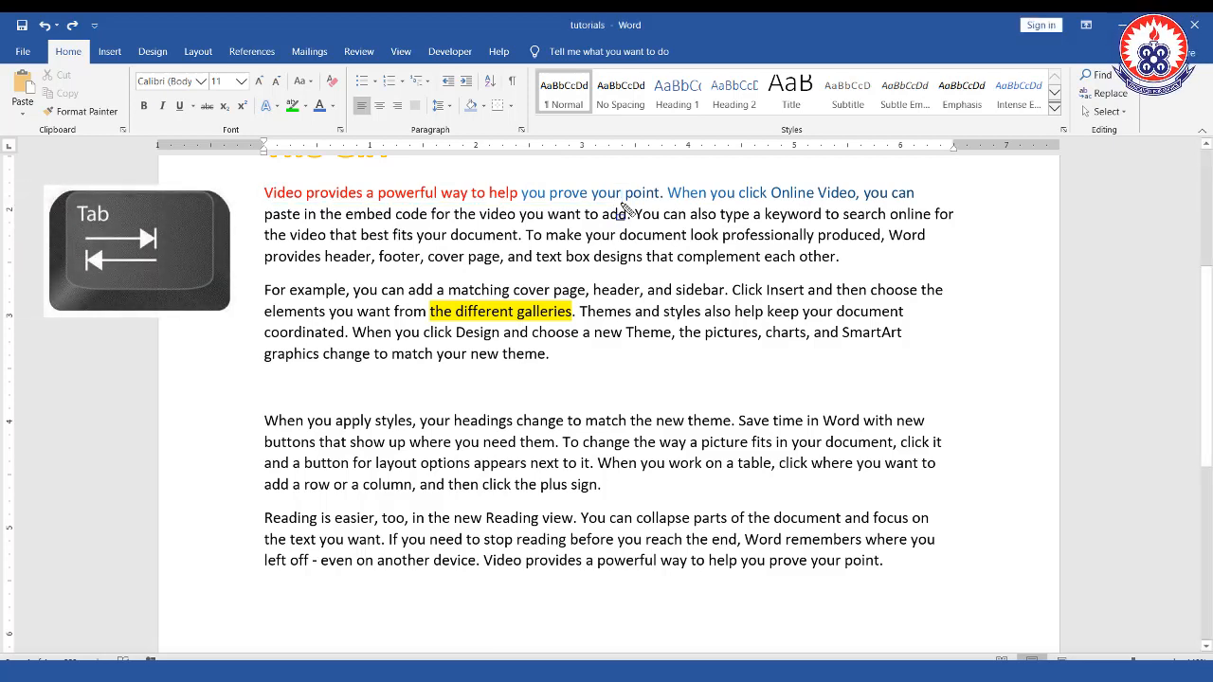
key(Tab)
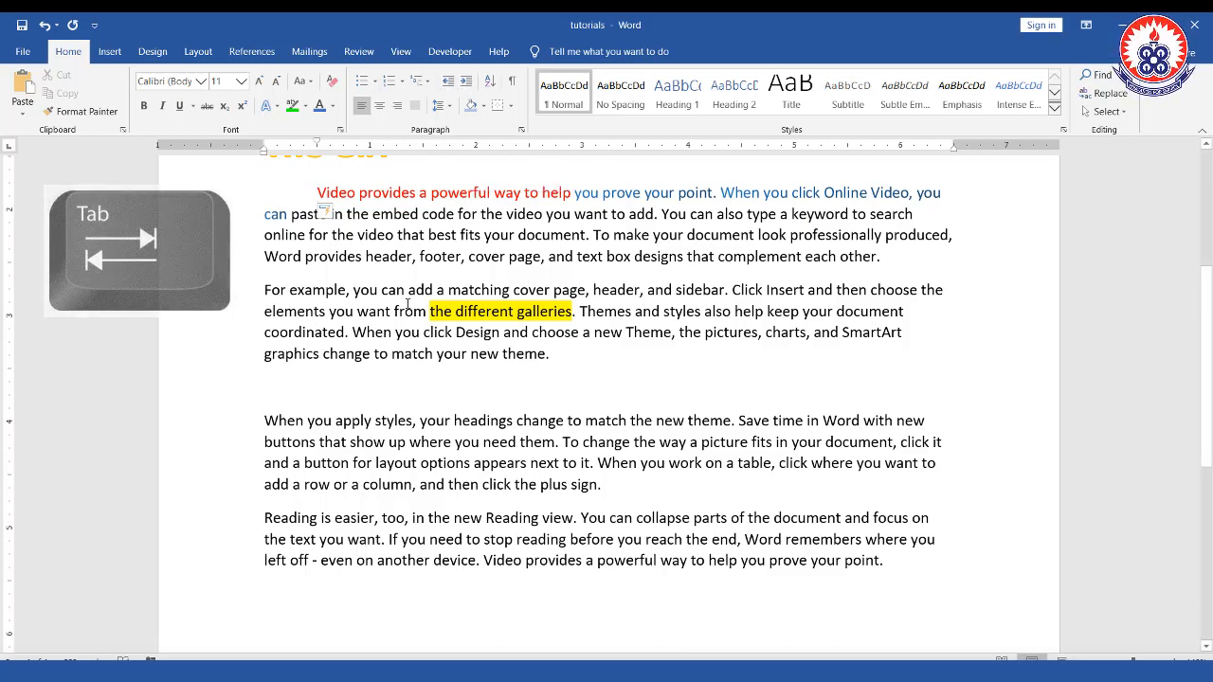
key(Tab)
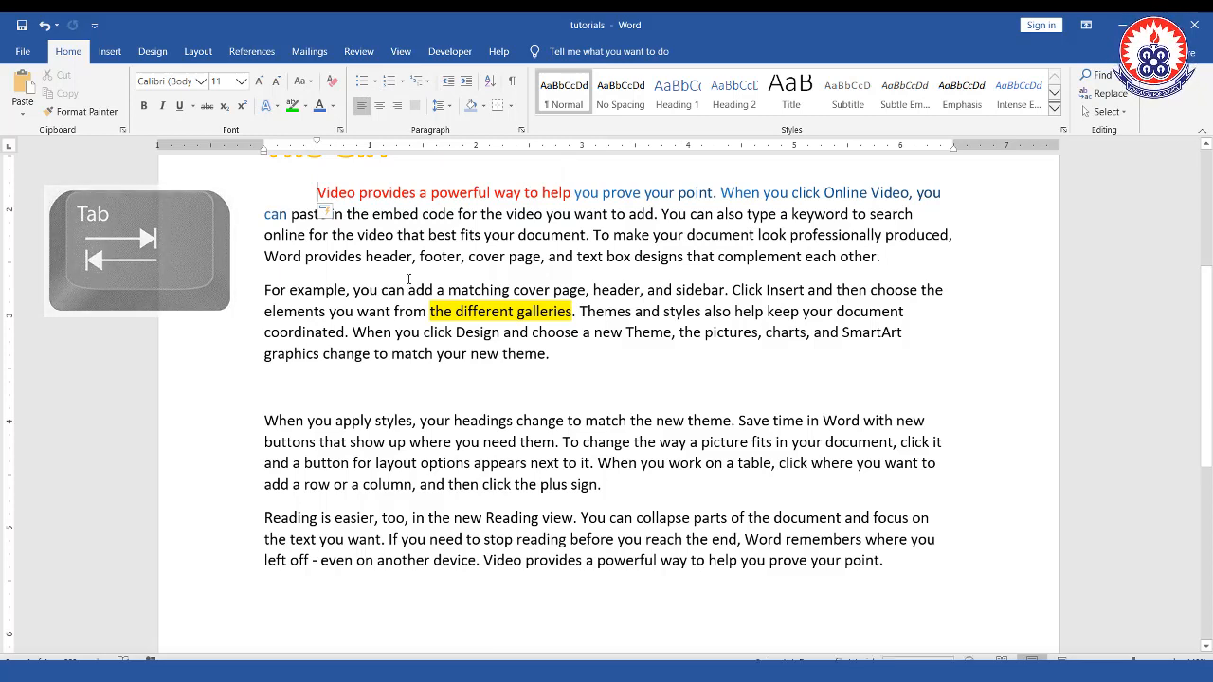